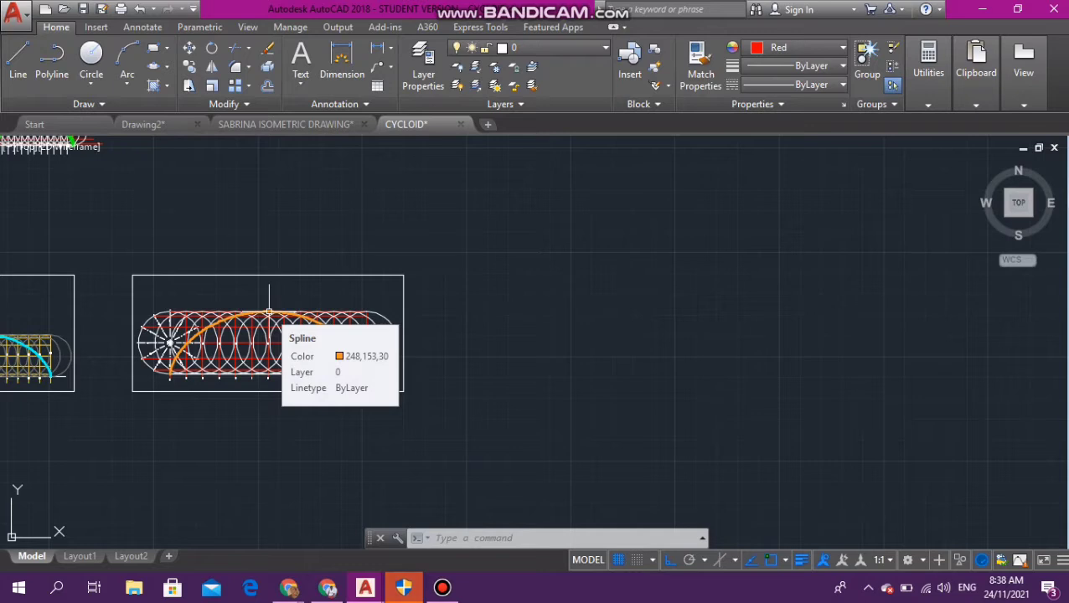
left_click(269, 312)
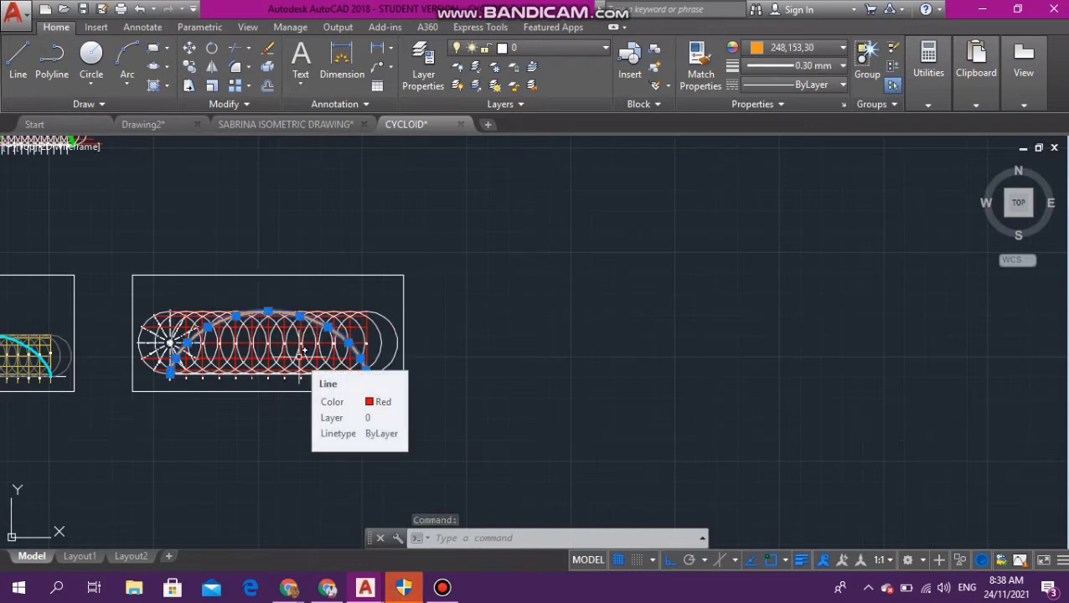
key("Escape")
key("Escape")
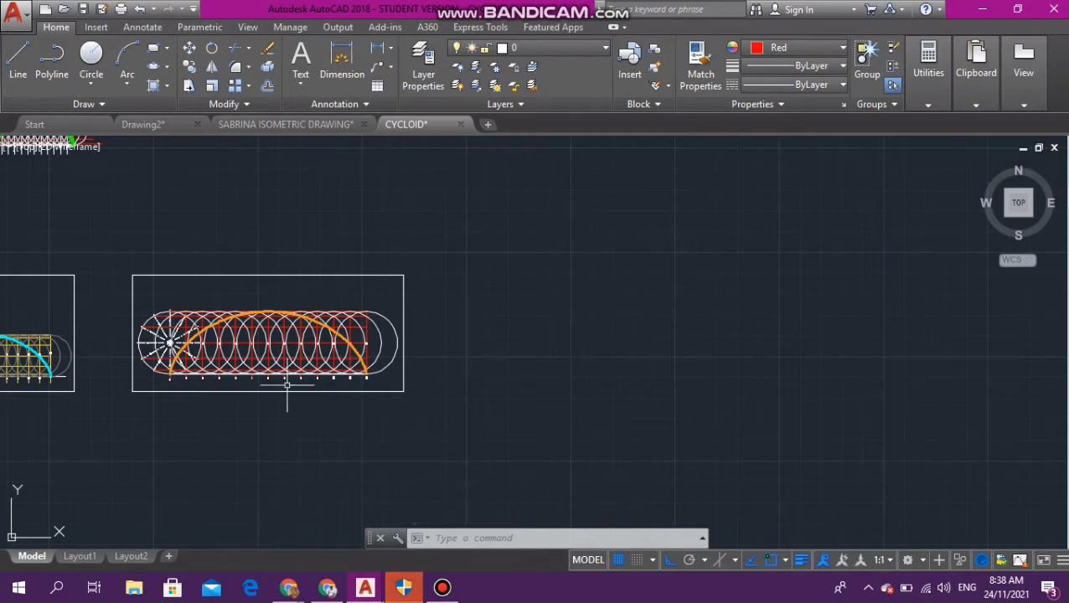
Step: Change the colour of the horizontal base line beneath the orange cycloid's circles to Yellow
scroll(250, 366, "up", 6)
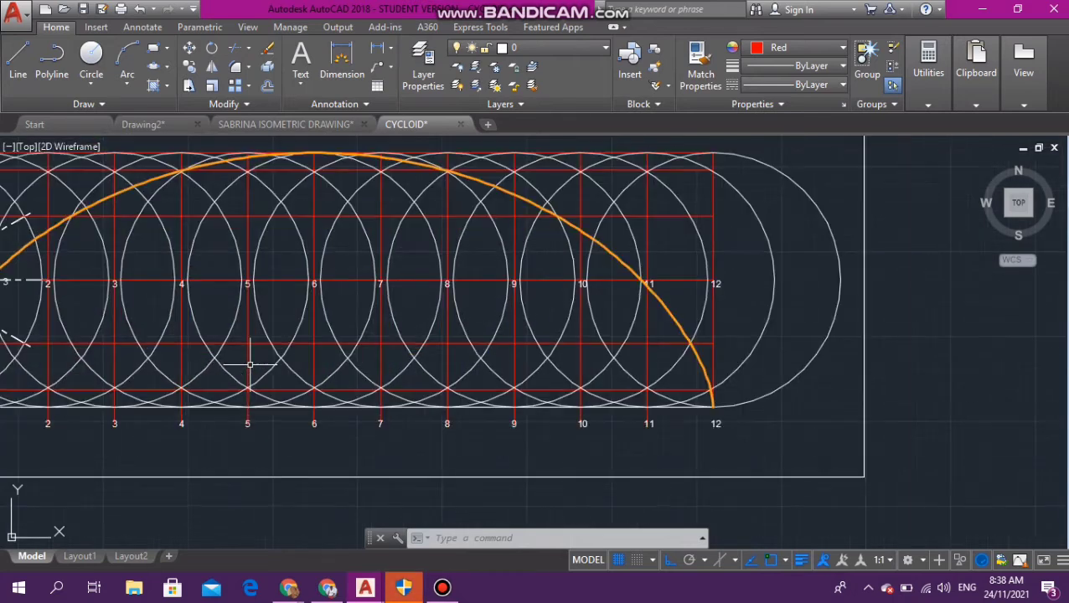
left_click(277, 406)
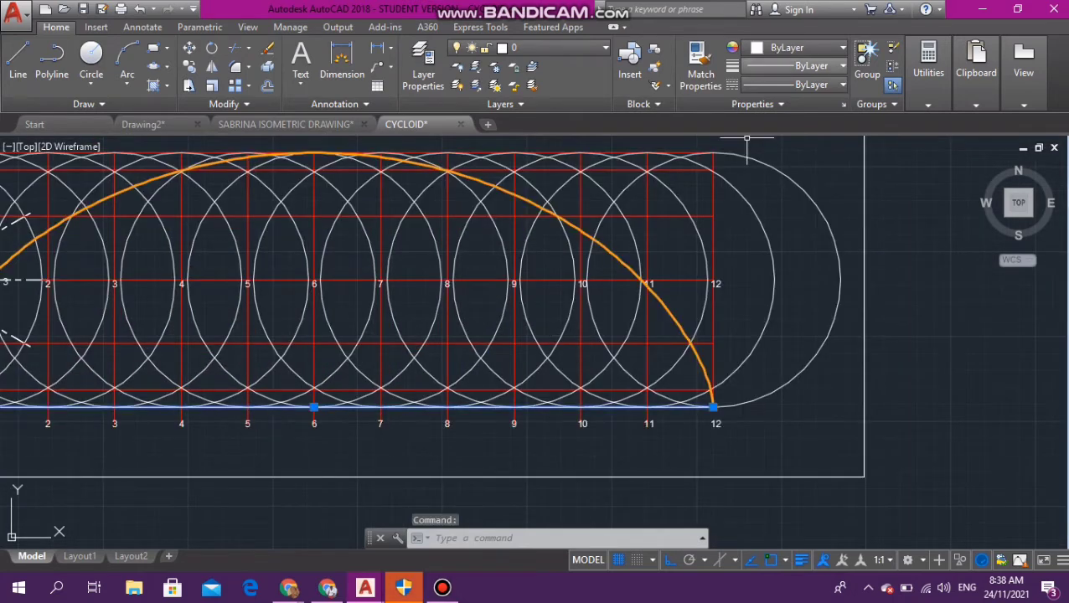
left_click(830, 48)
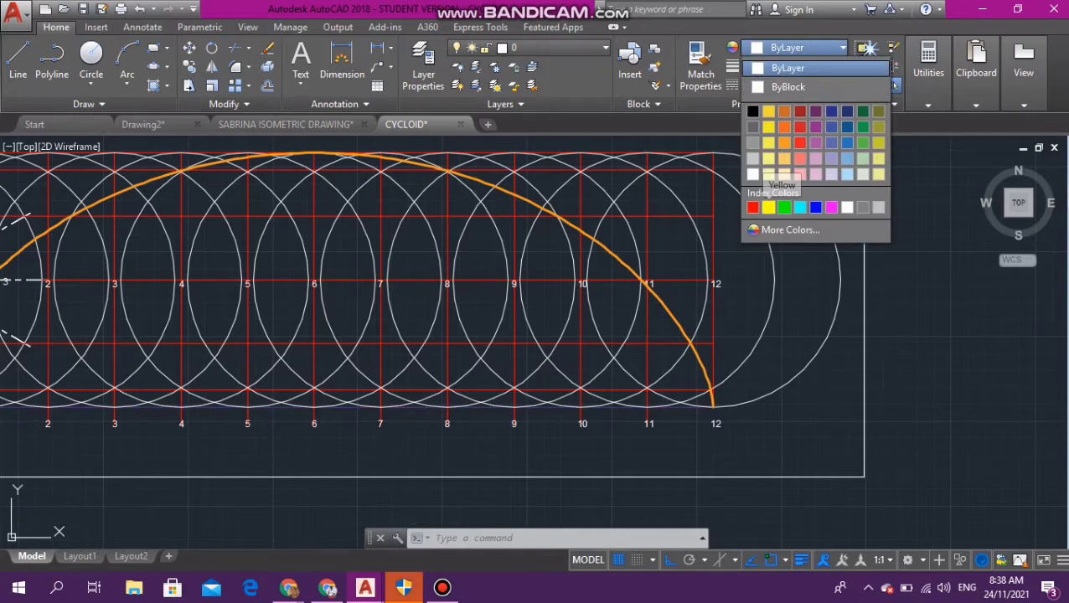
left_click(768, 207)
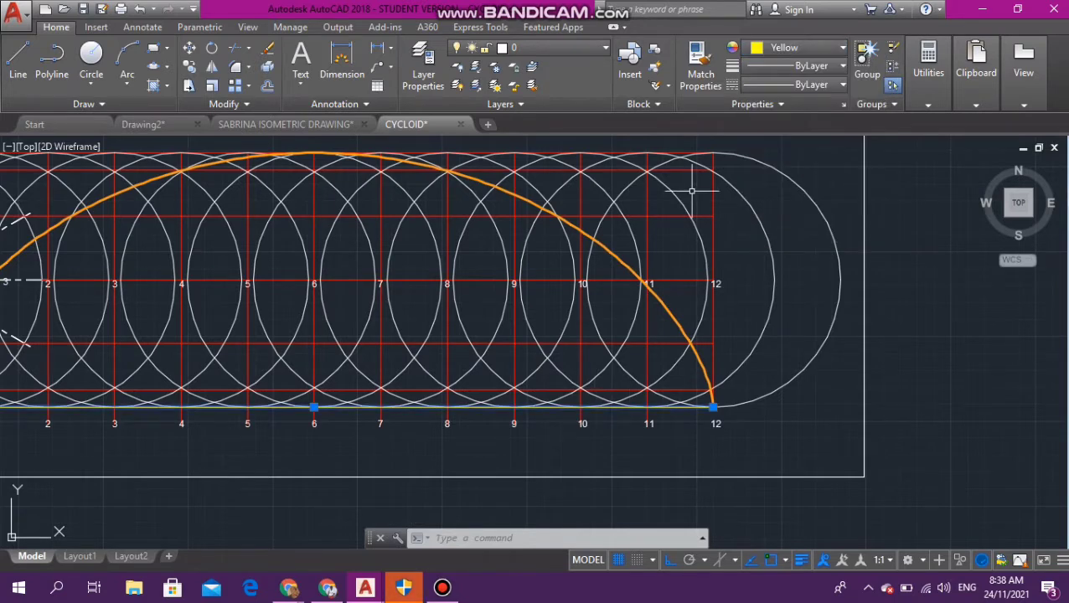
key("Escape")
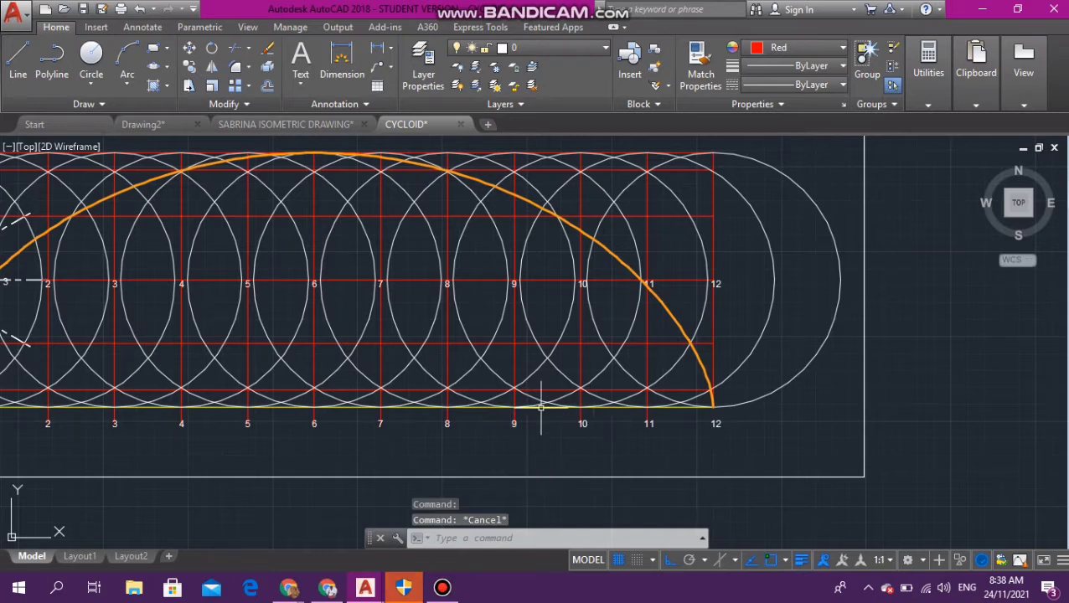
Step: Draw a circle of radius 50 in the empty area to the right of the framed cycloid drawings
scroll(544, 409, "down", 4)
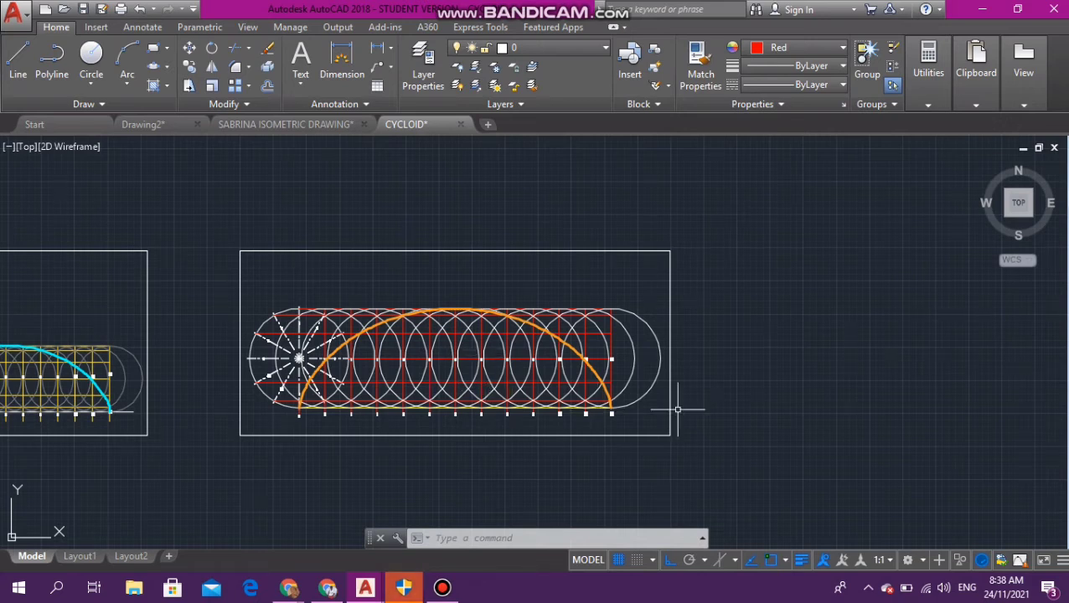
scroll(396, 382, "down", 2)
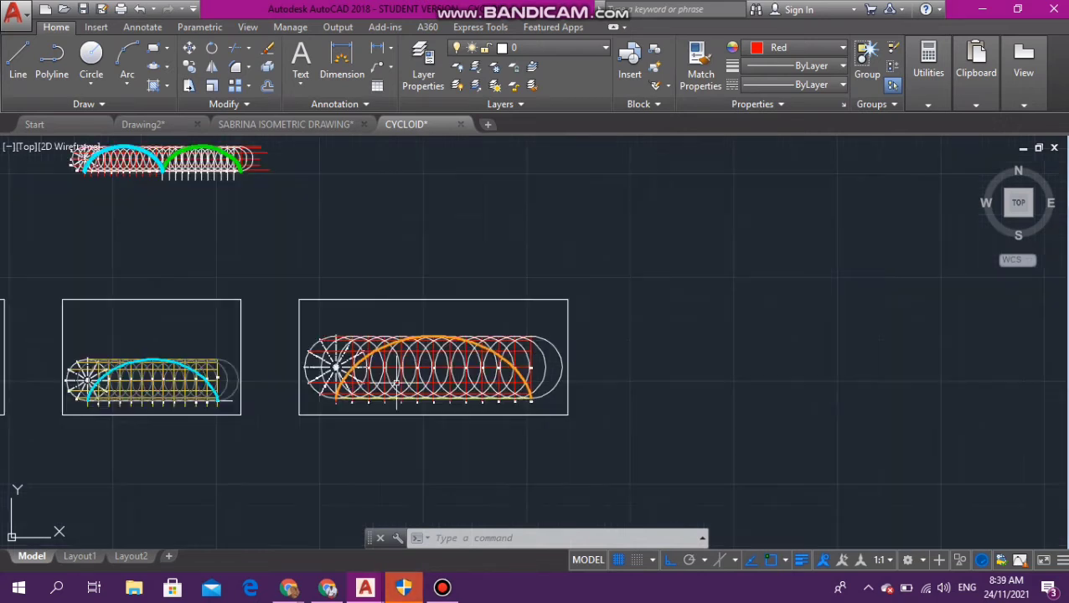
scroll(379, 394, "down", 1)
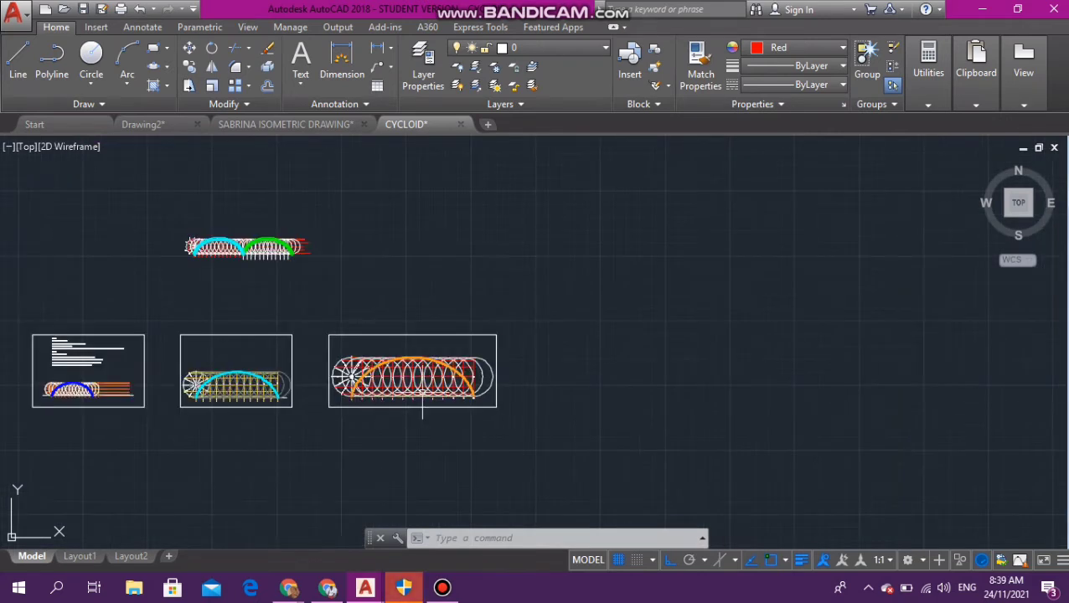
scroll(727, 358, "up", 3)
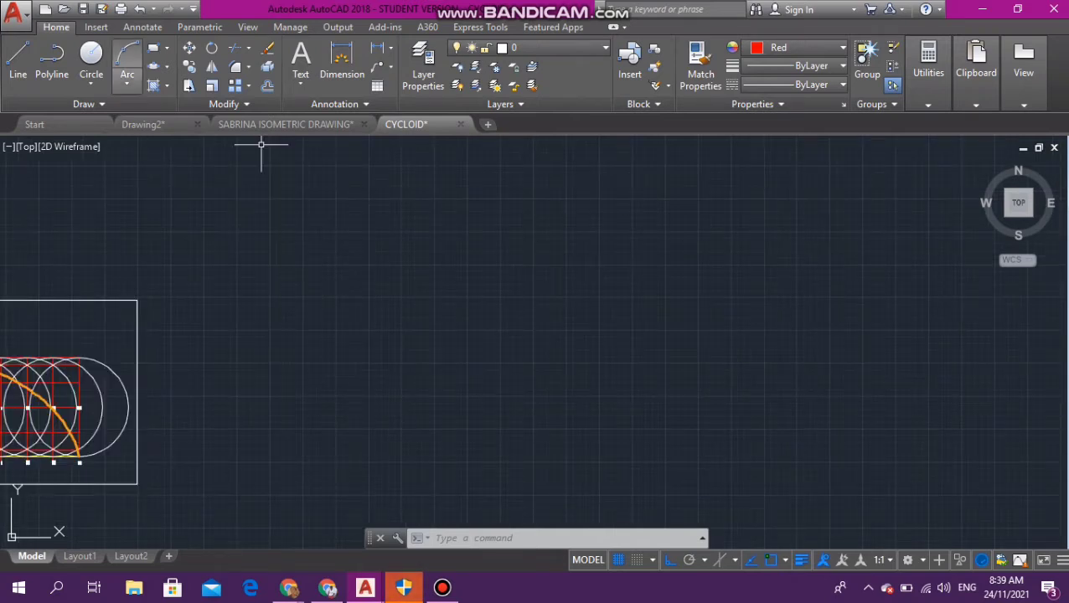
type("c")
key("Return")
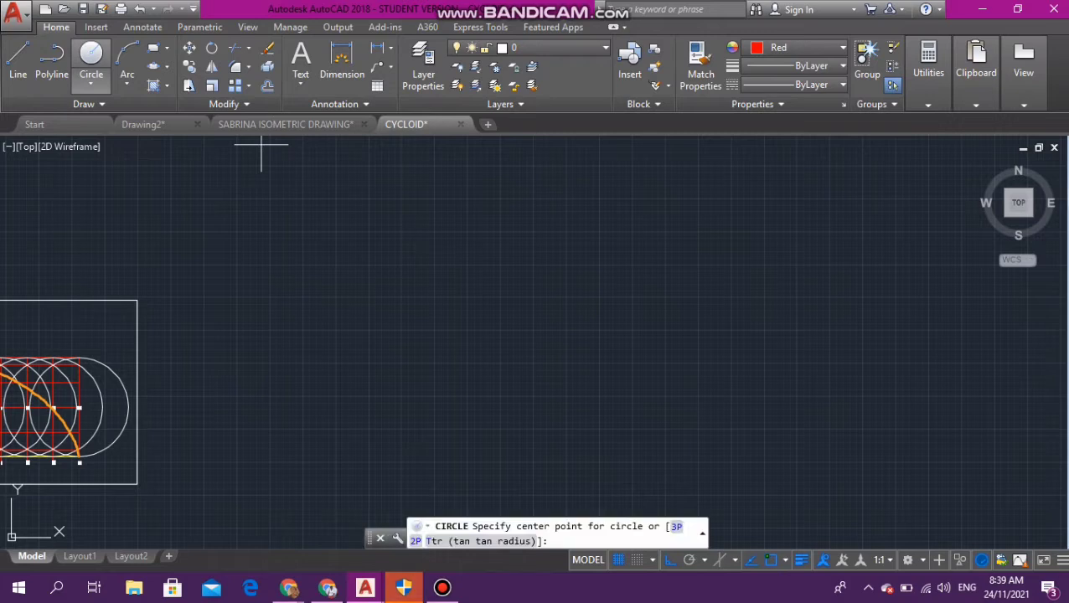
left_click(434, 281)
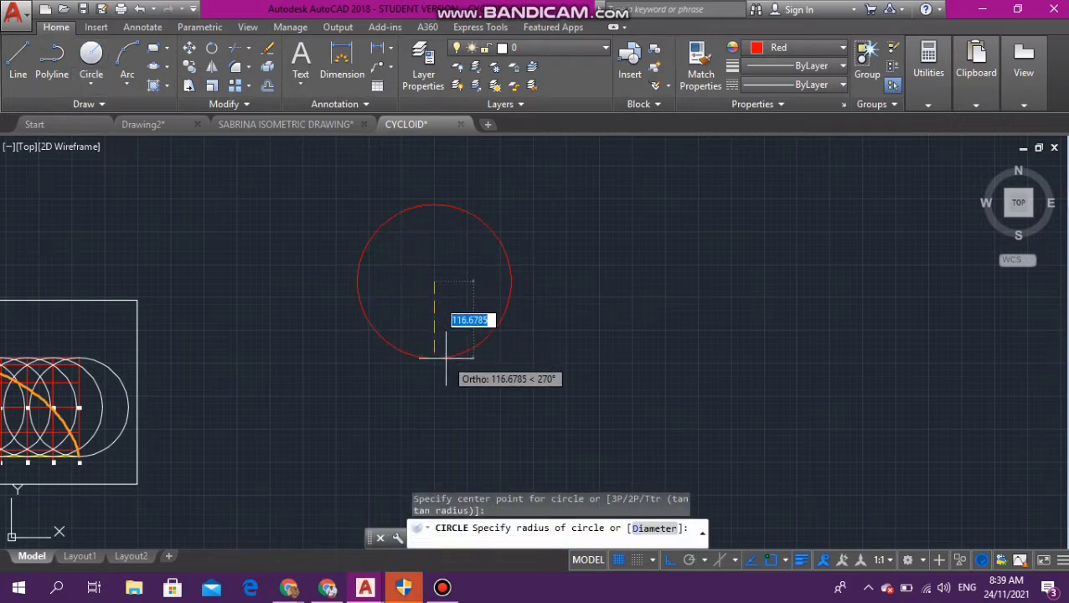
type("50")
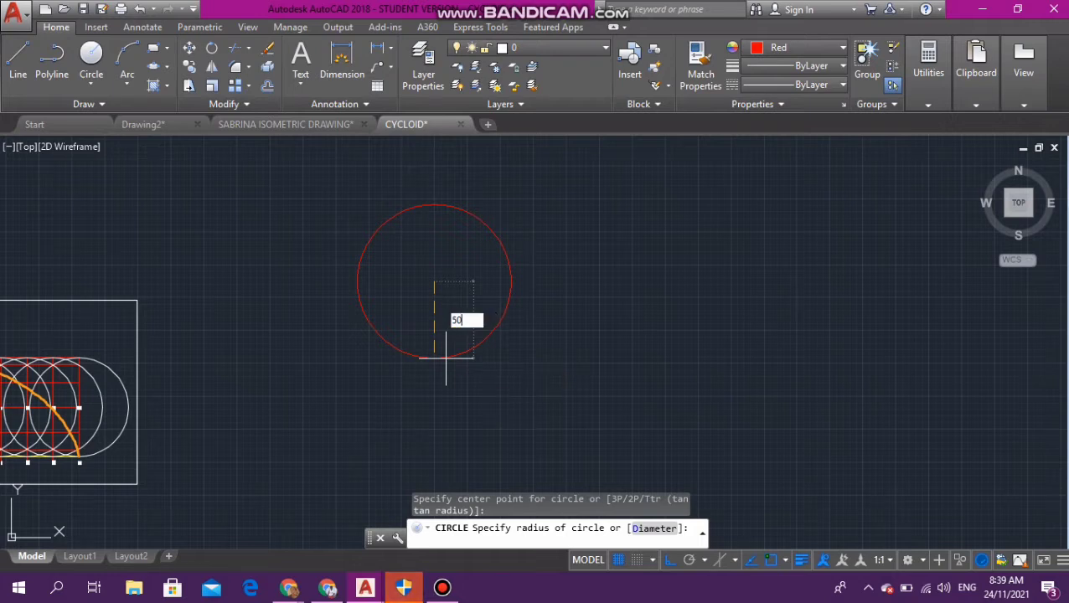
key("Return")
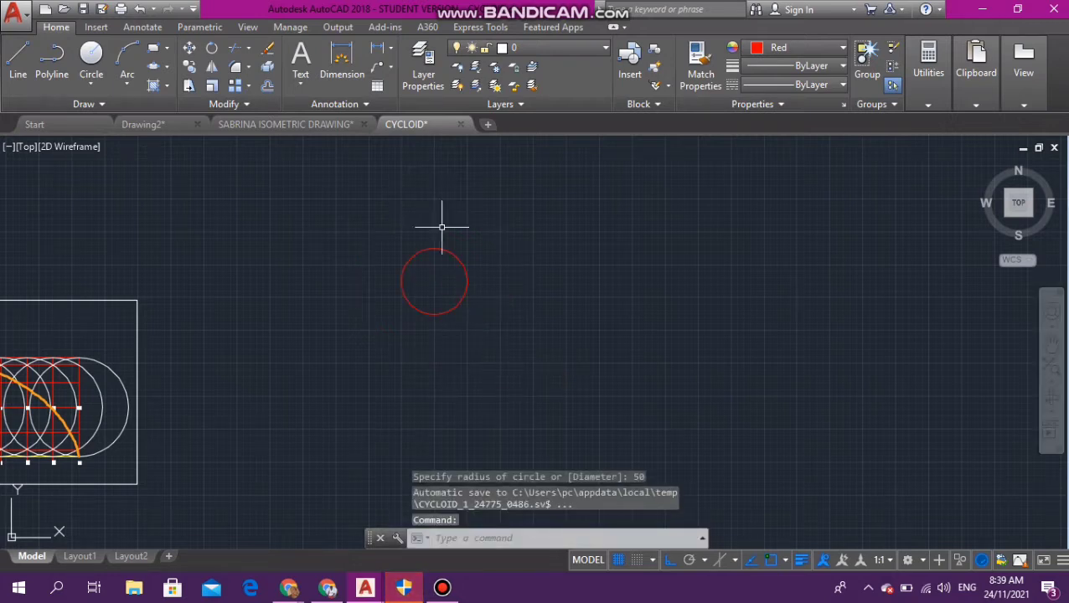
scroll(521, 257, "up", 4)
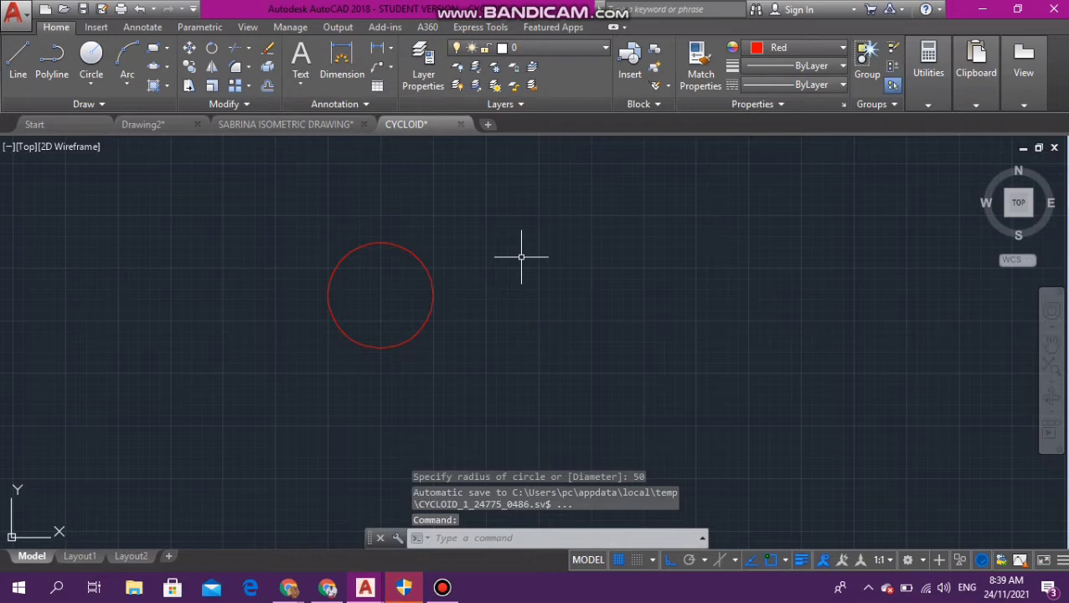
key("Escape")
key("Escape")
key("Escape")
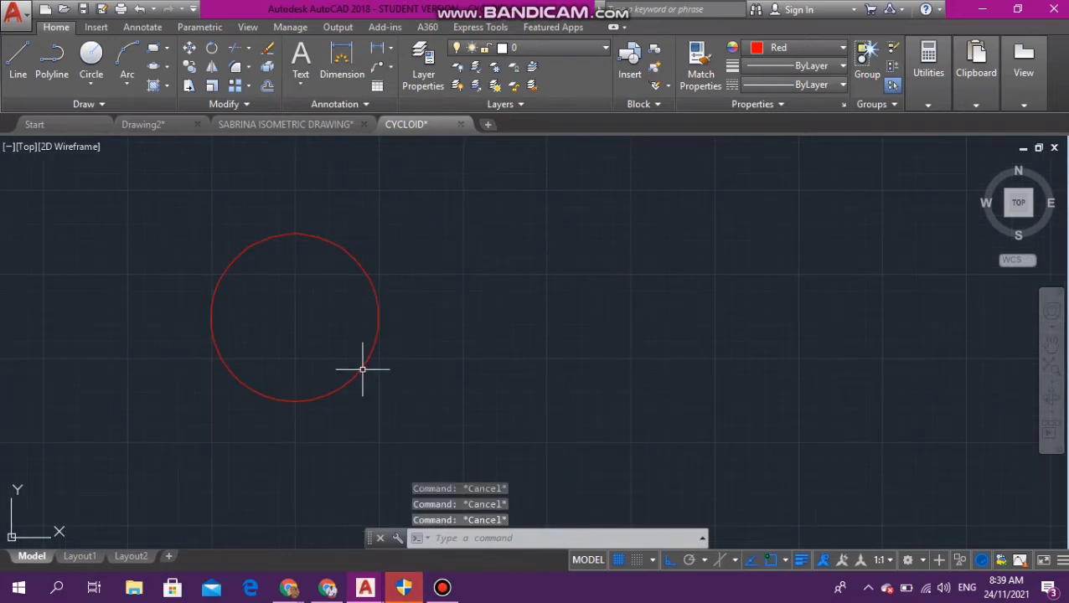
Step: Change the new circle's colour to ByLayer
left_click(354, 376)
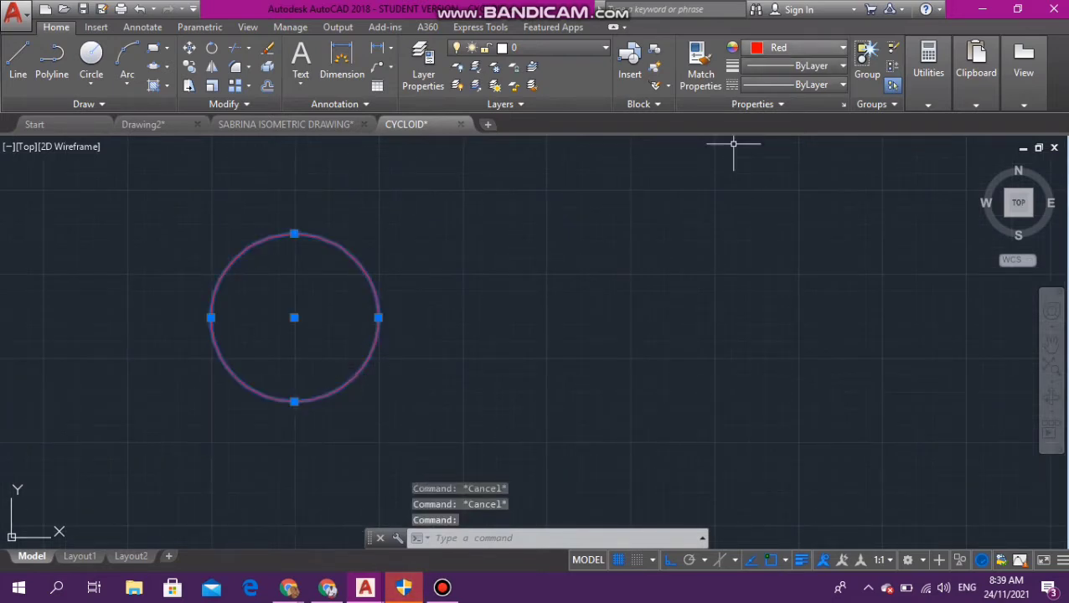
left_click(795, 47)
key("Escape")
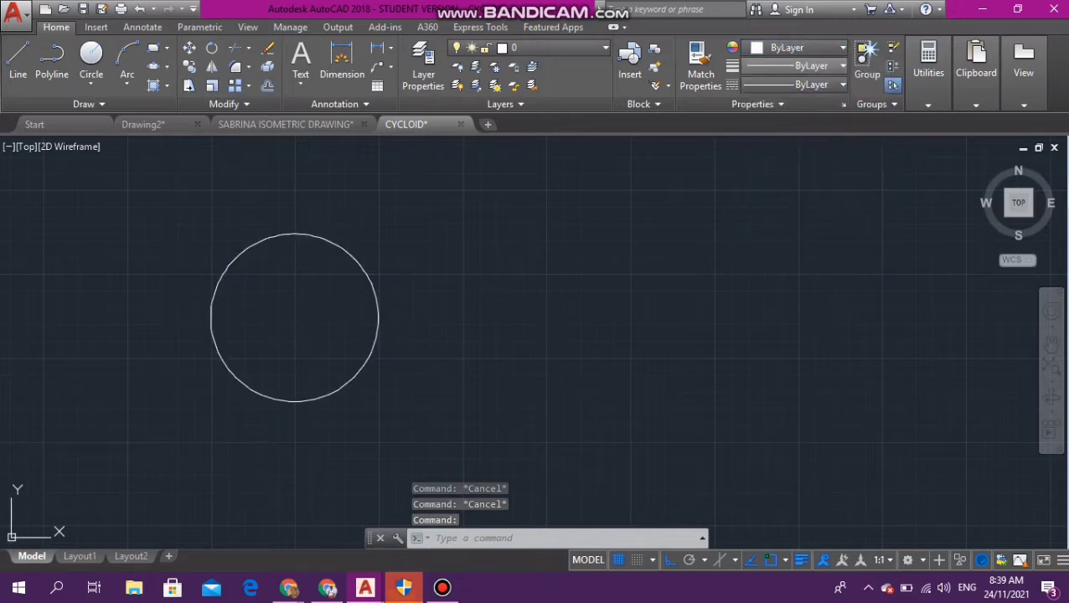
key("ctrl+a")
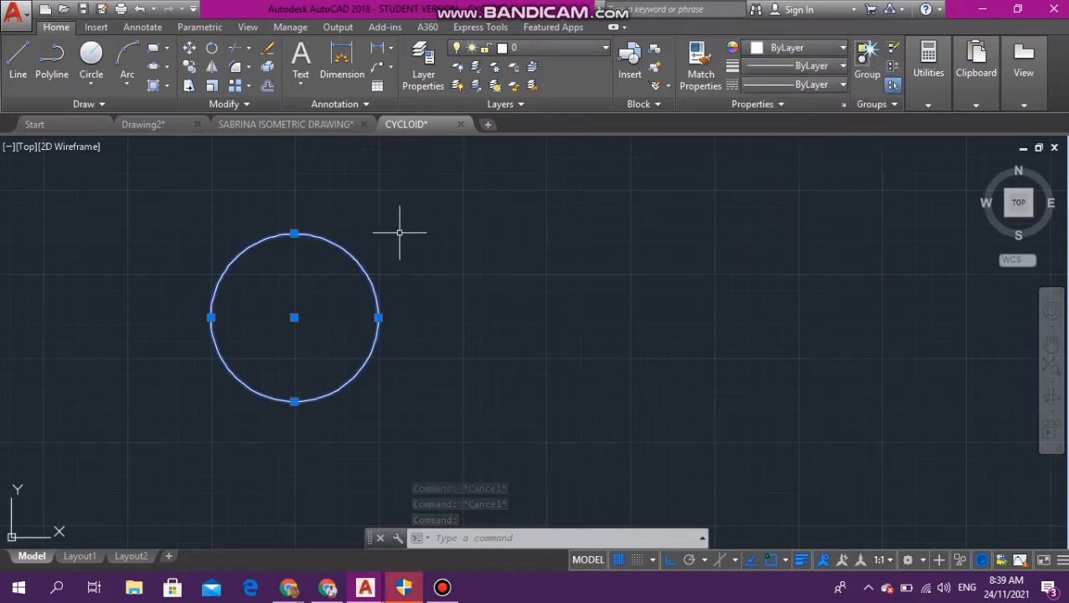
key("Escape")
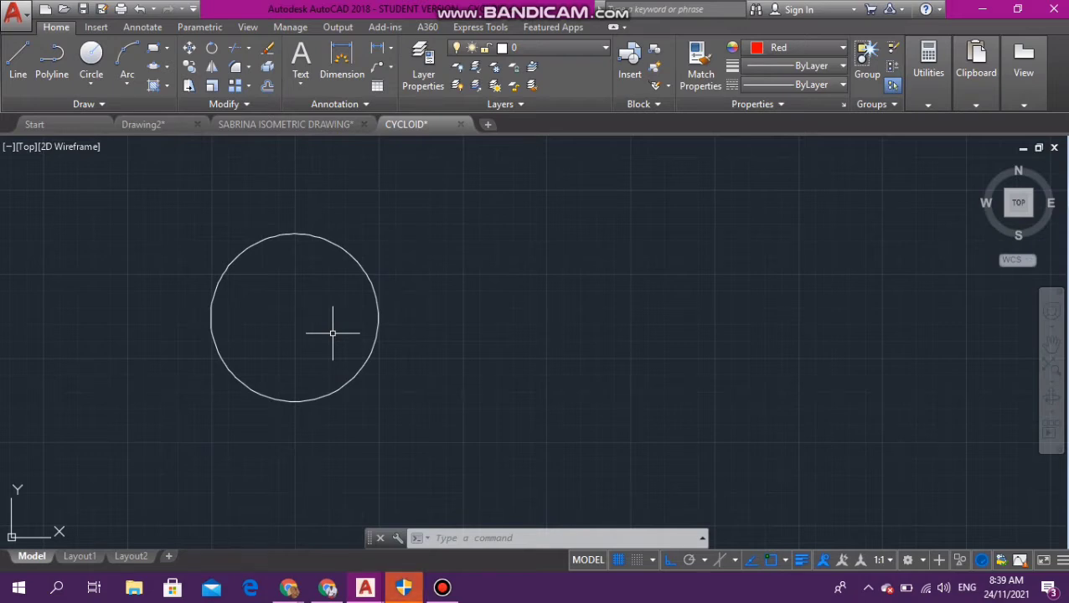
Step: Add a centre mark to the radius 50 circle with the CENTERMARK command
type("CE")
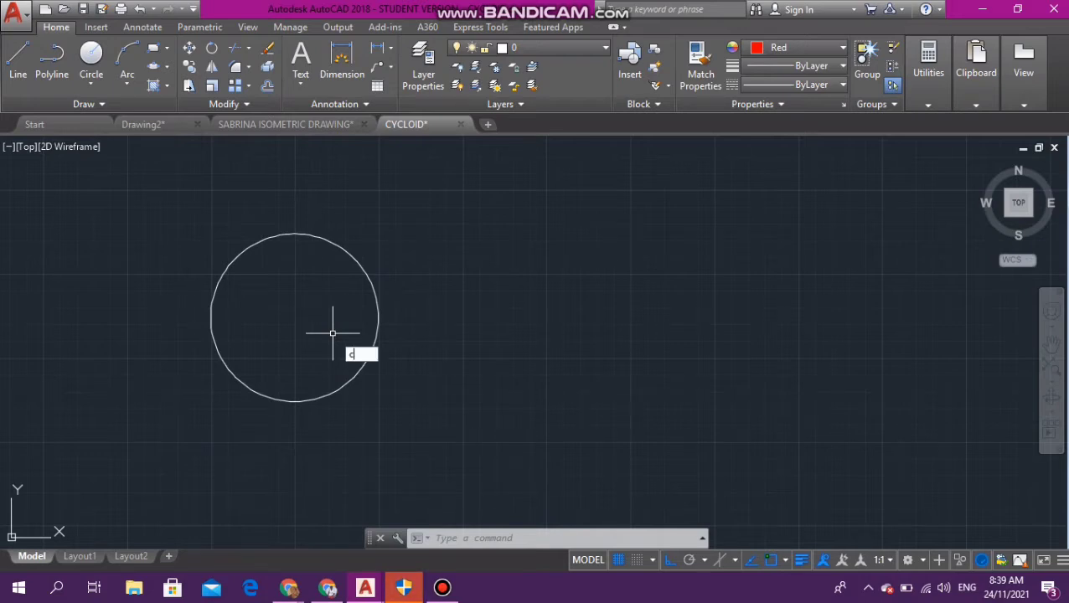
type("NTE")
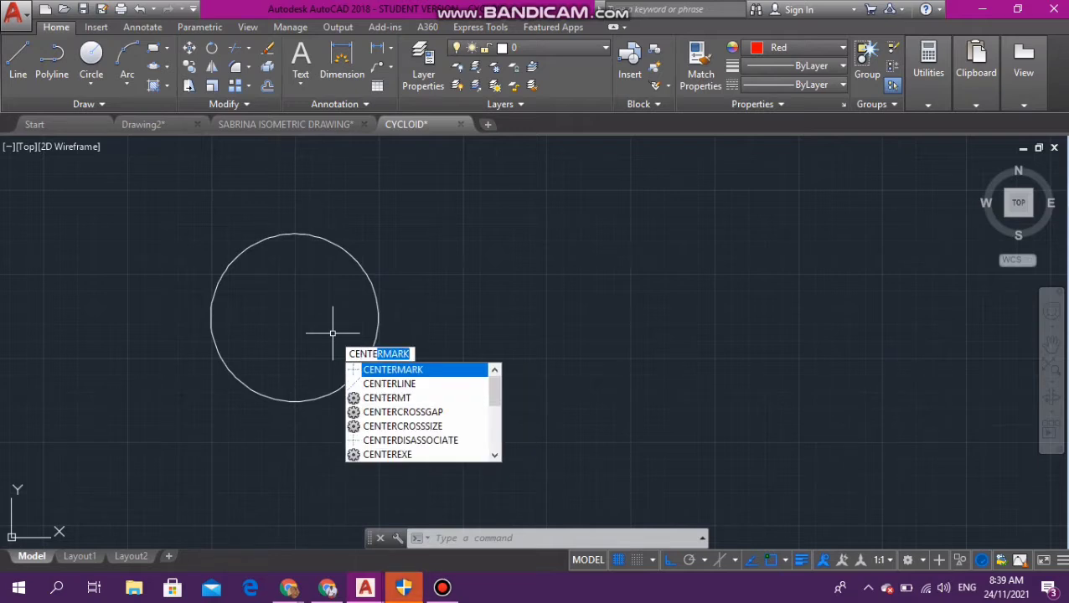
key("Return")
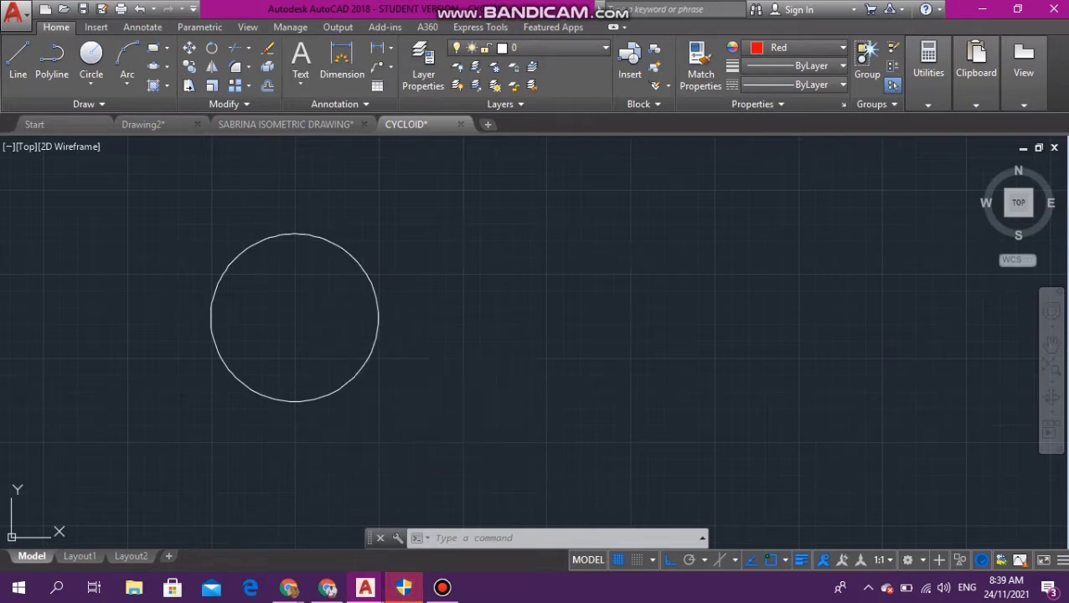
left_click(374, 348)
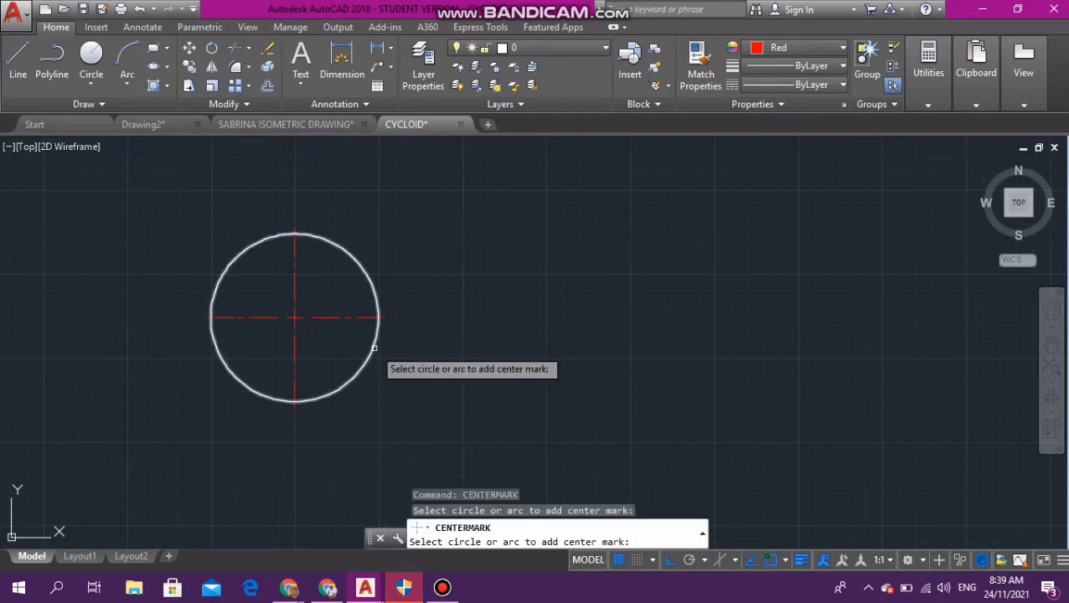
key("Escape")
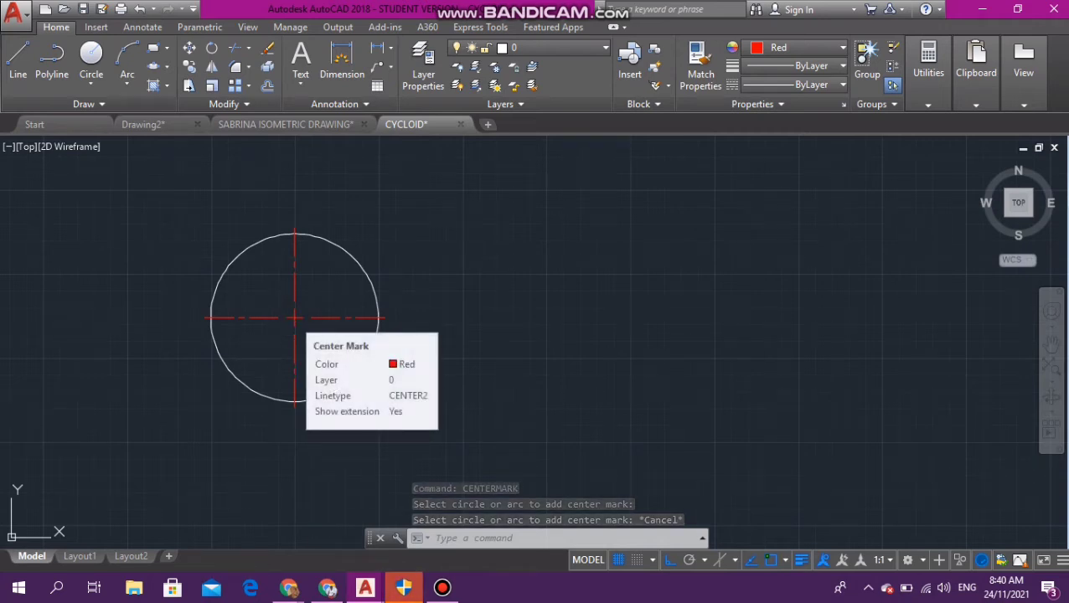
Step: Erase the circle's centre mark and draw a vertical diameter line from its top quadrant to its bottom quadrant
left_click(286, 307)
key("Delete")
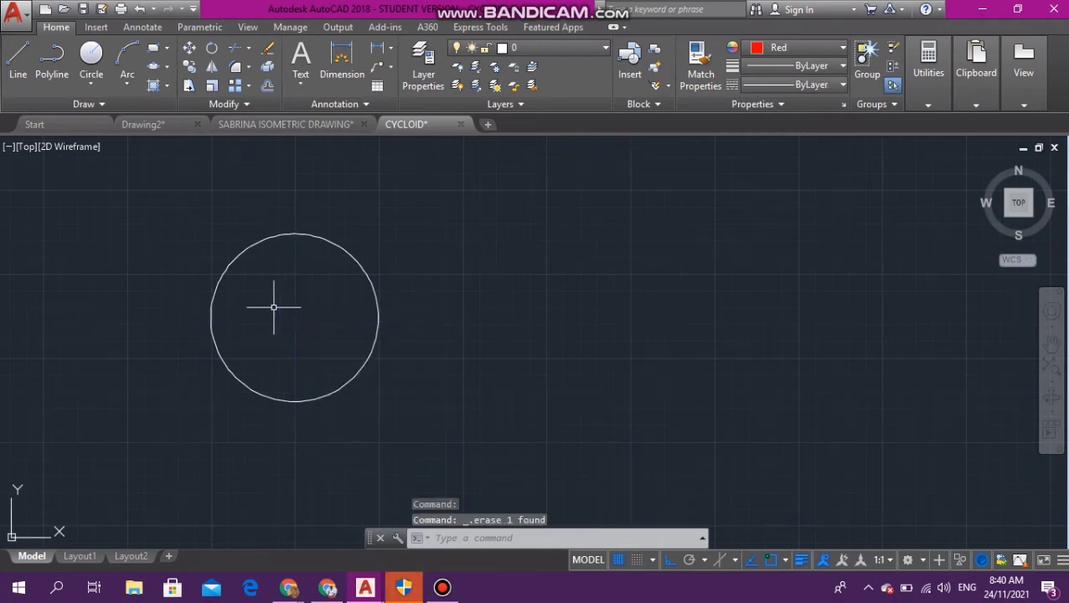
left_click(18, 59)
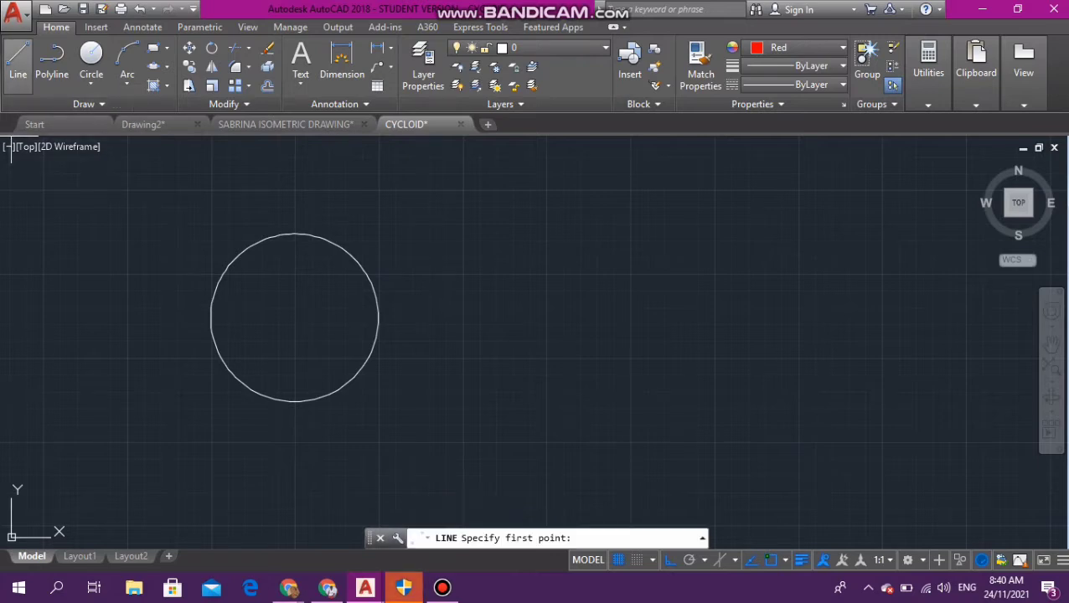
left_click(294, 233)
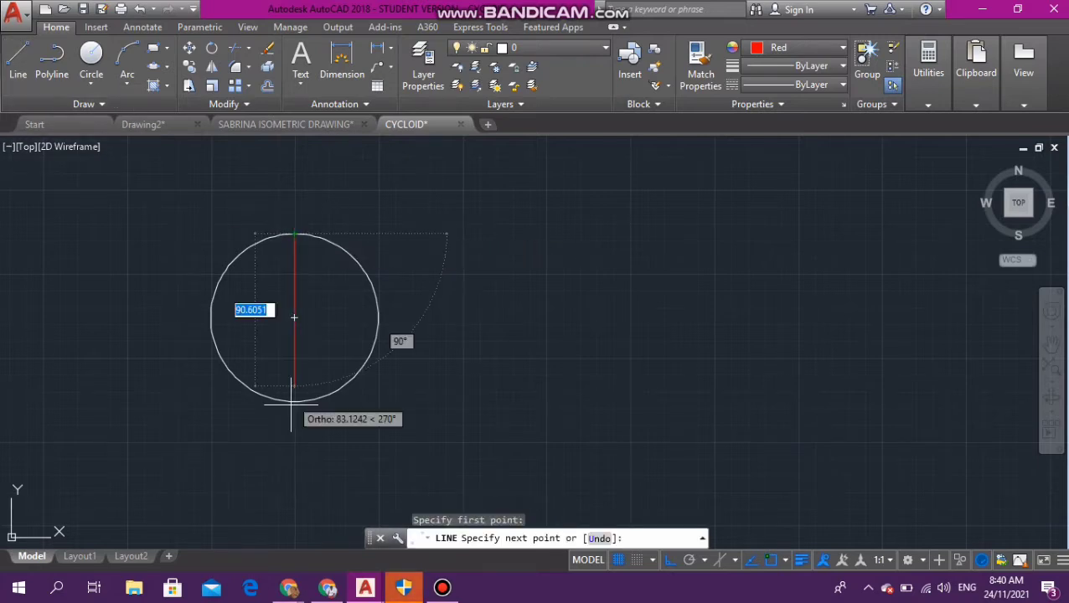
left_click(295, 402)
key("Escape")
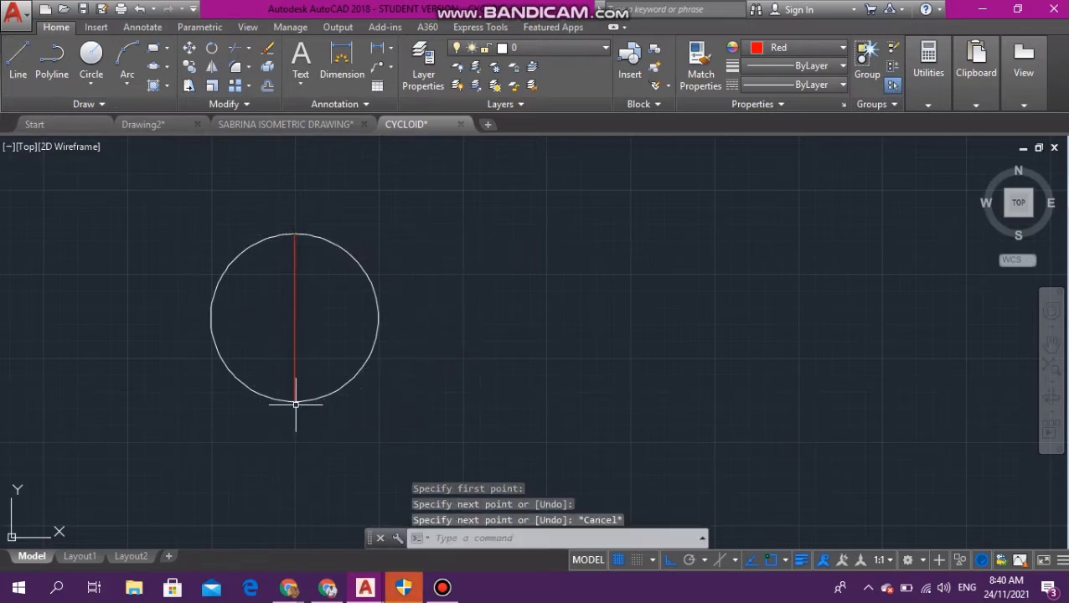
Step: Draw a horizontal diameter line across the circle between its side quadrants
left_click(17, 60)
left_click(210, 318)
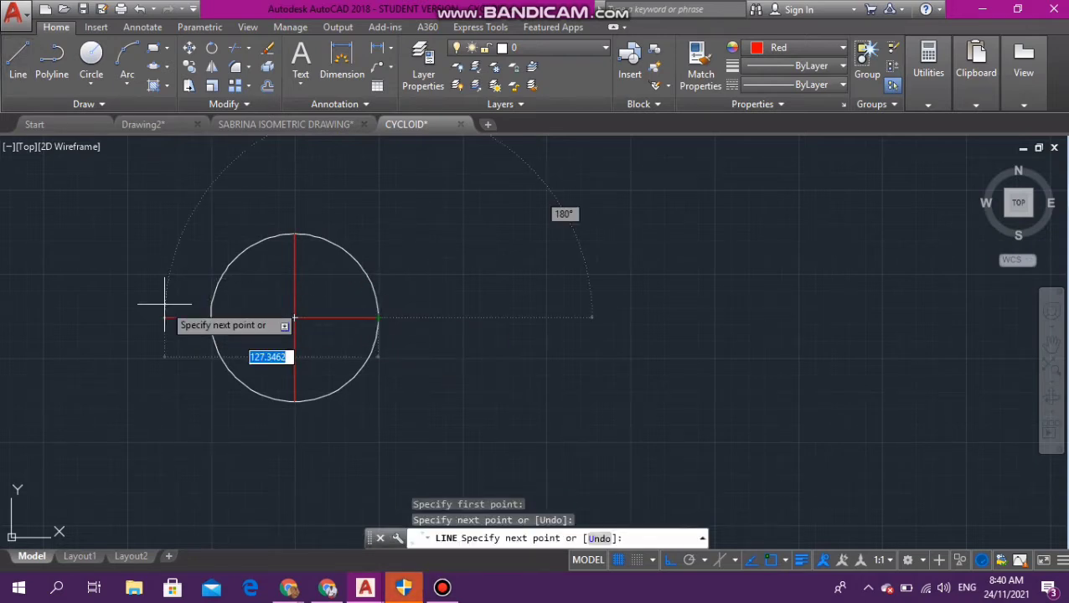
key("Escape")
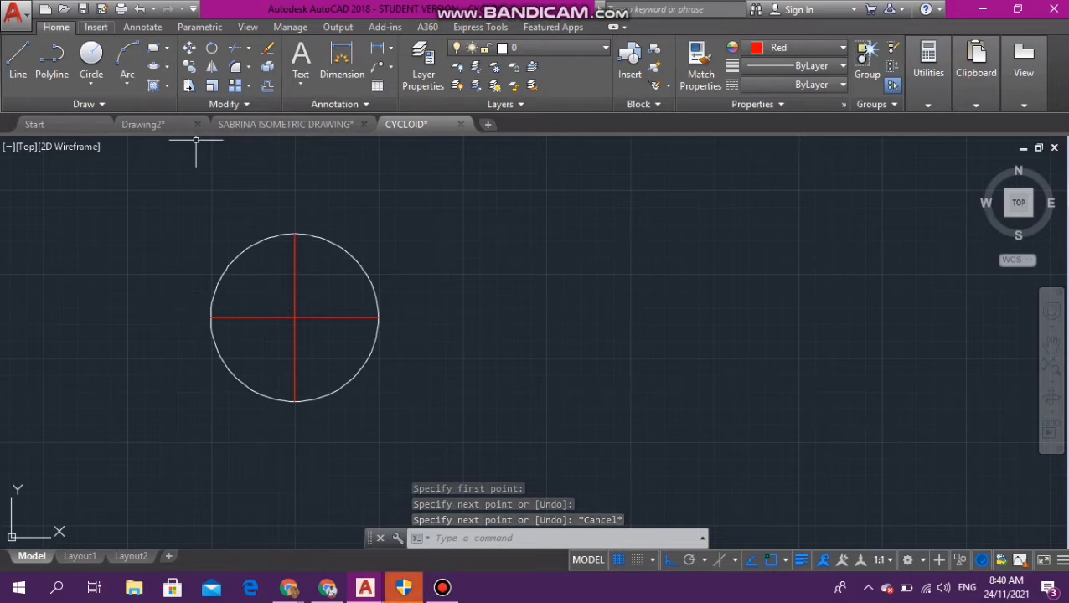
Step: Undo both diameter lines and the erasure of the circle's centre mark
key("ctrl+z")
key("ctrl+z")
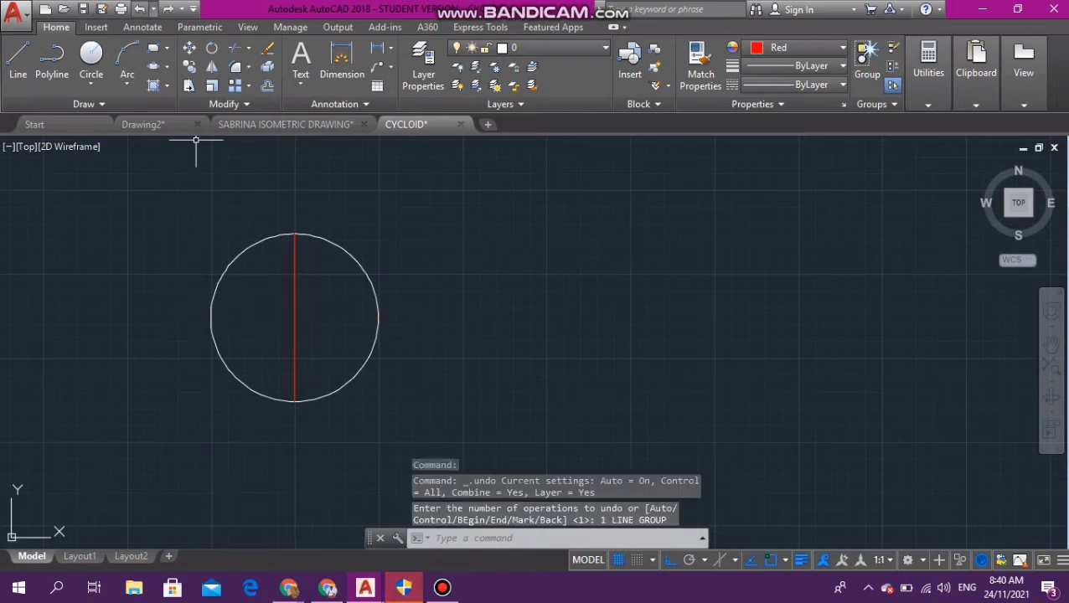
key("ctrl+z")
key("Escape")
key("Escape")
key("Escape")
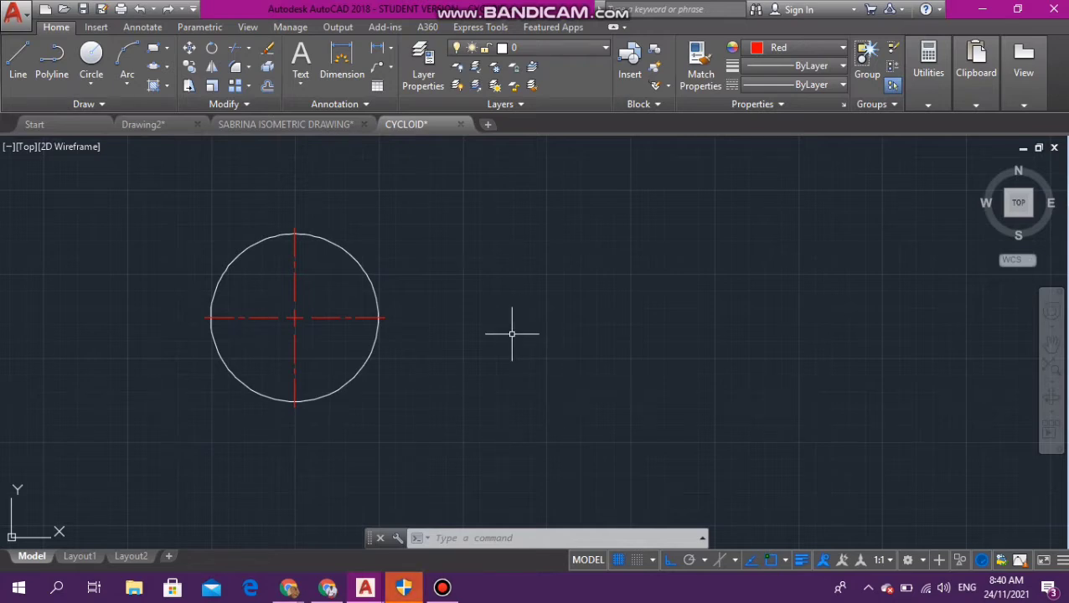
Step: Start the ARRAYCLASSIC command and set the array type to polar
type("ARR")
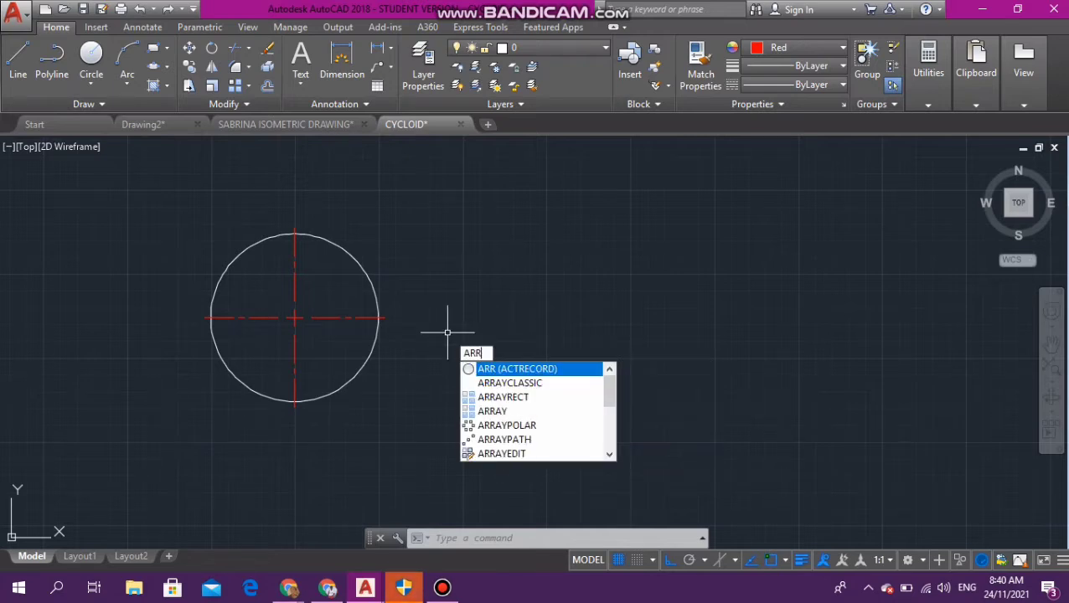
type("A")
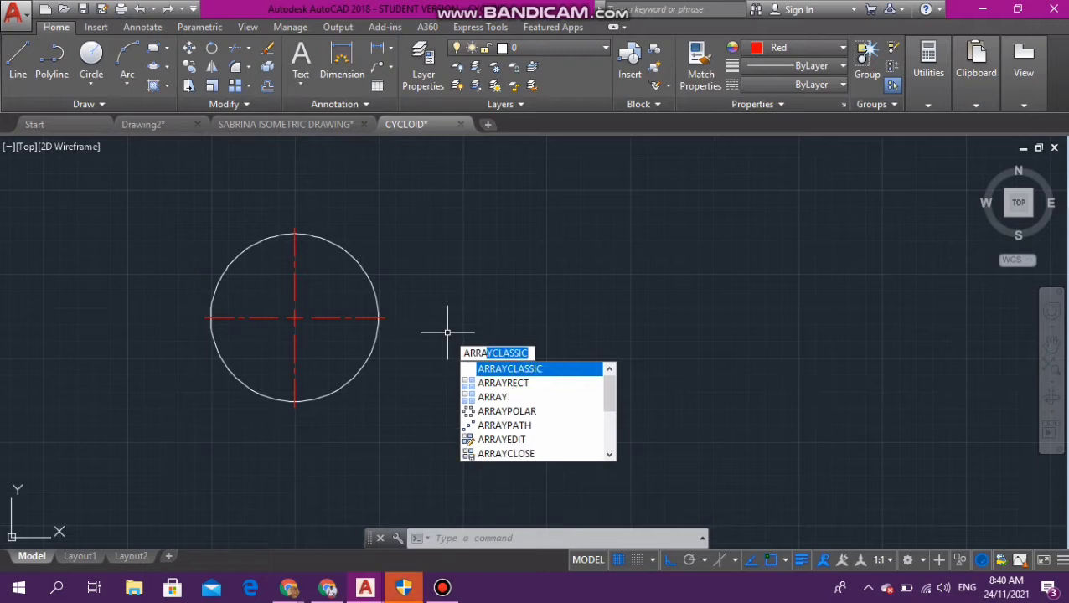
type("Y")
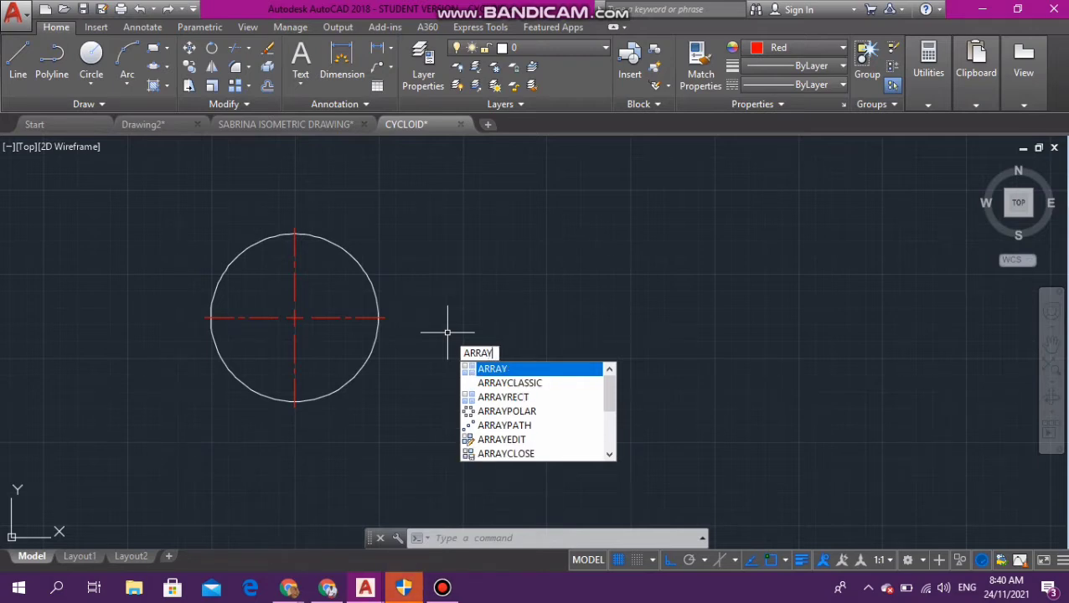
key("Down")
key("Up")
type("C")
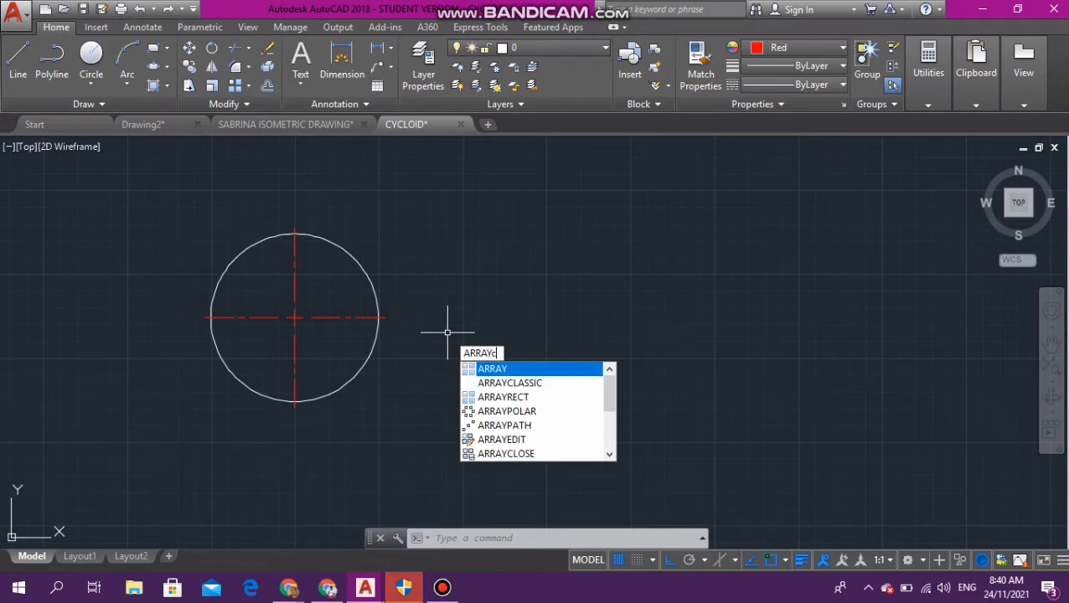
type("LASSIC")
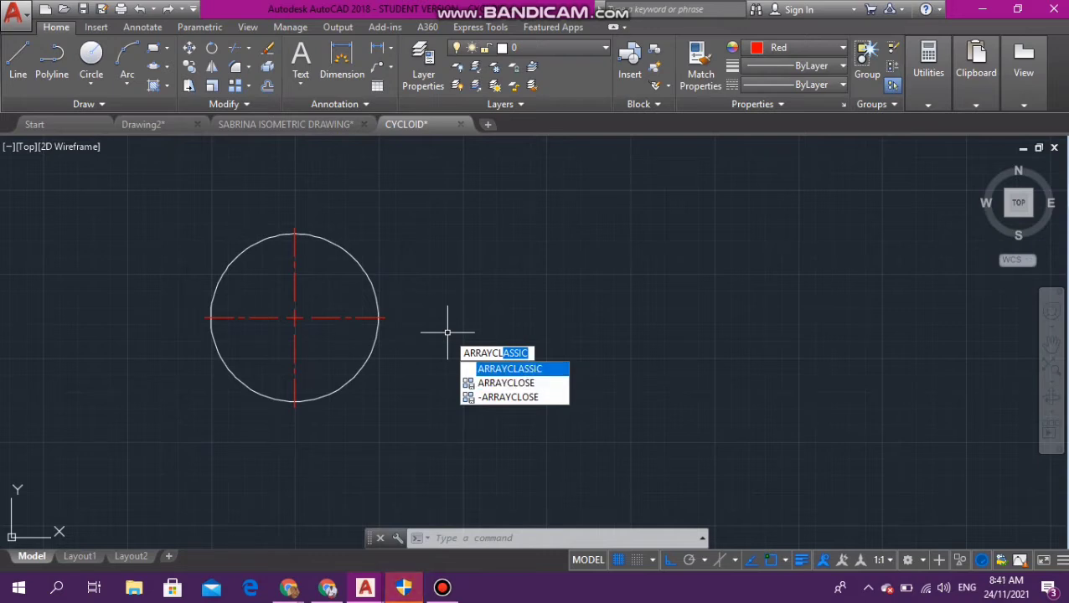
key("Return")
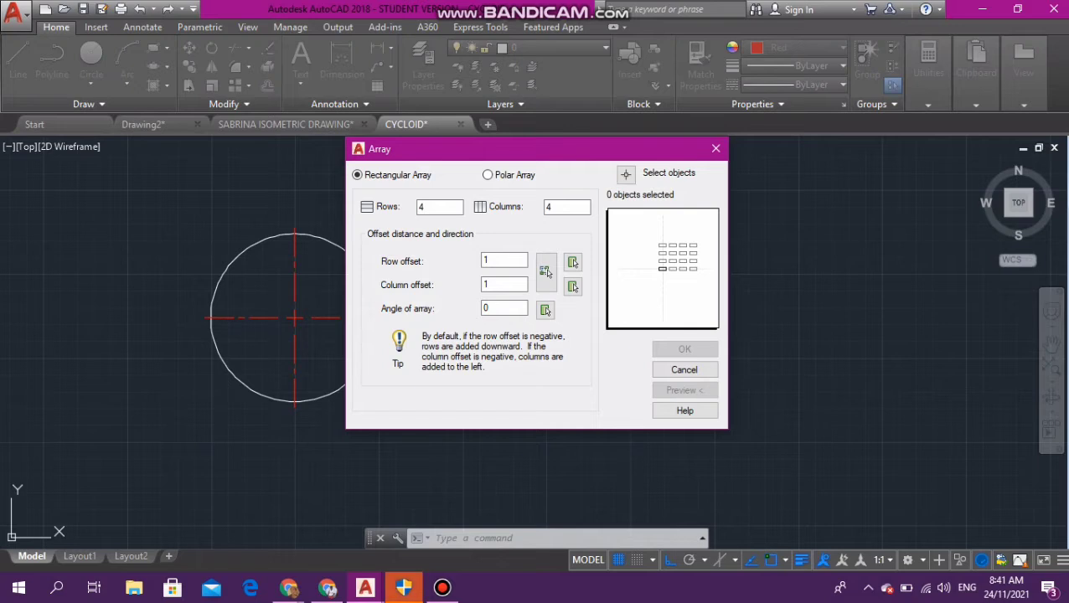
left_click(487, 175)
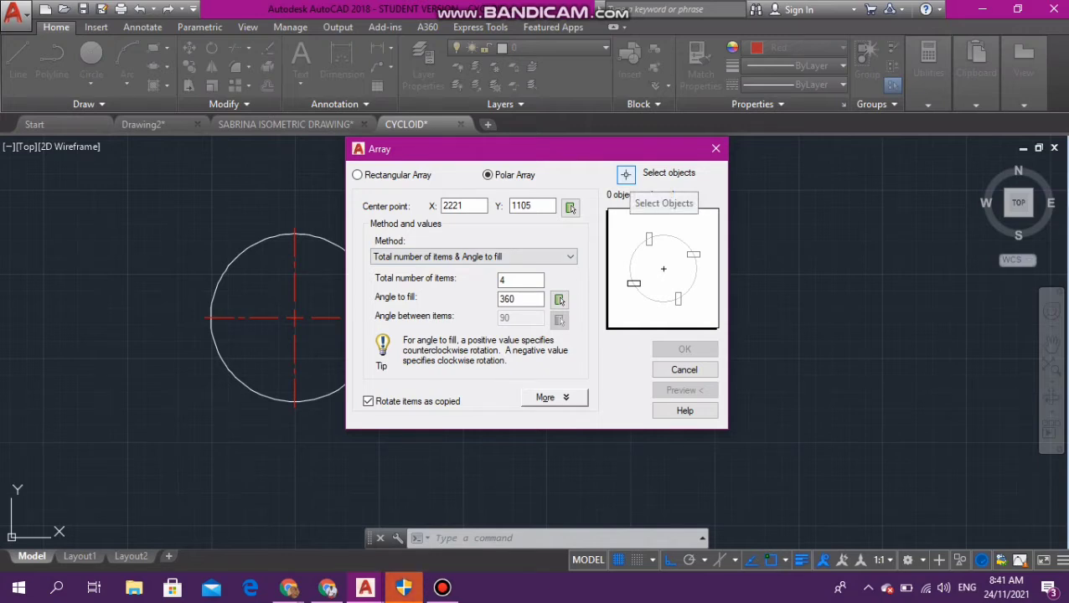
Step: Choose the circle's centre mark as the object to array and the circle's centre as the array's centre point
left_click(626, 174)
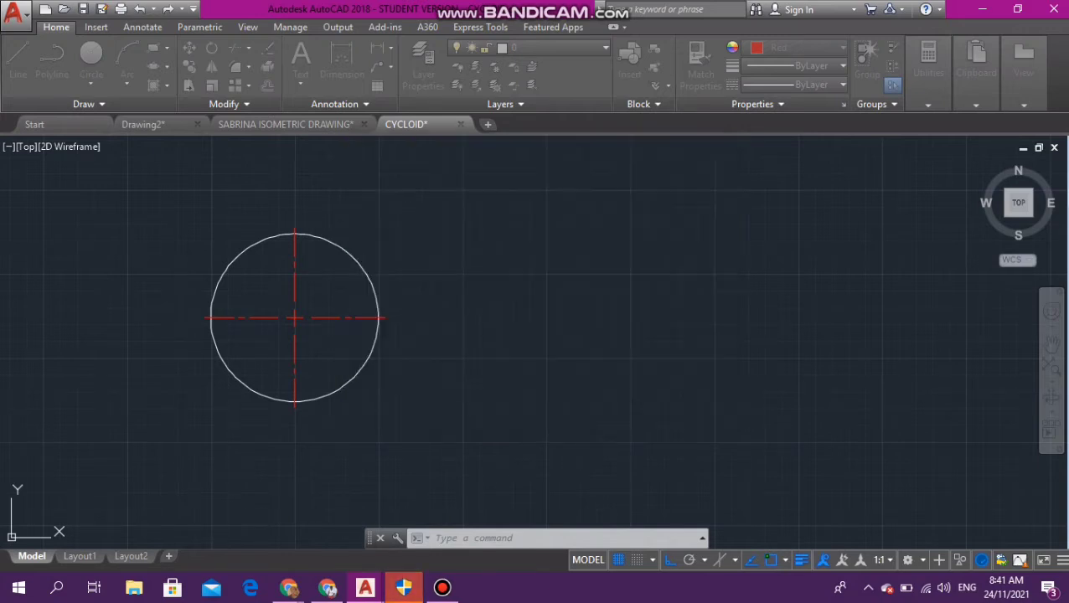
left_click(296, 320)
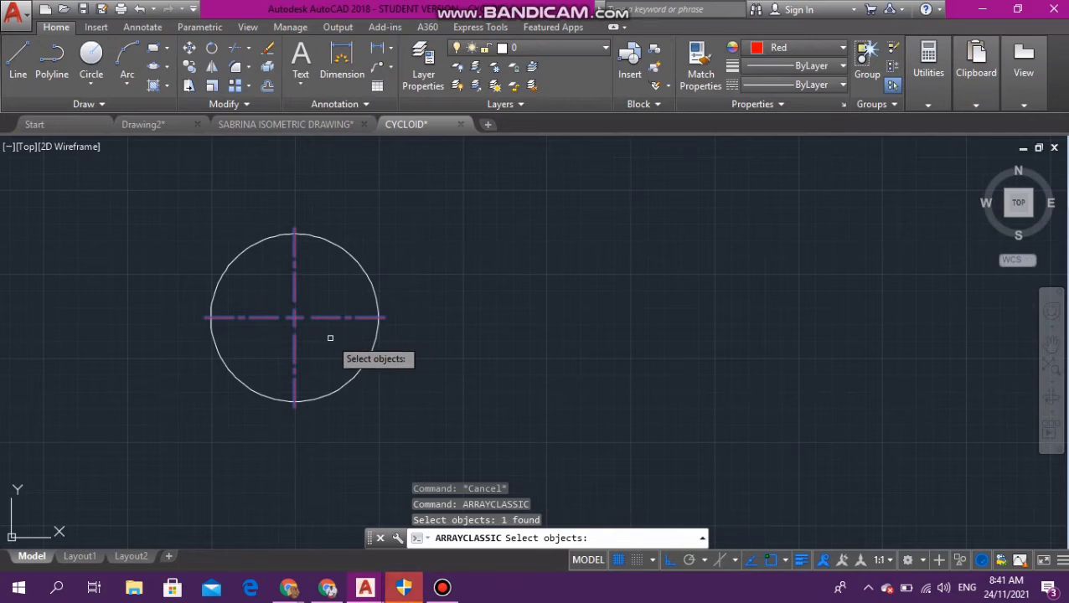
key("Return")
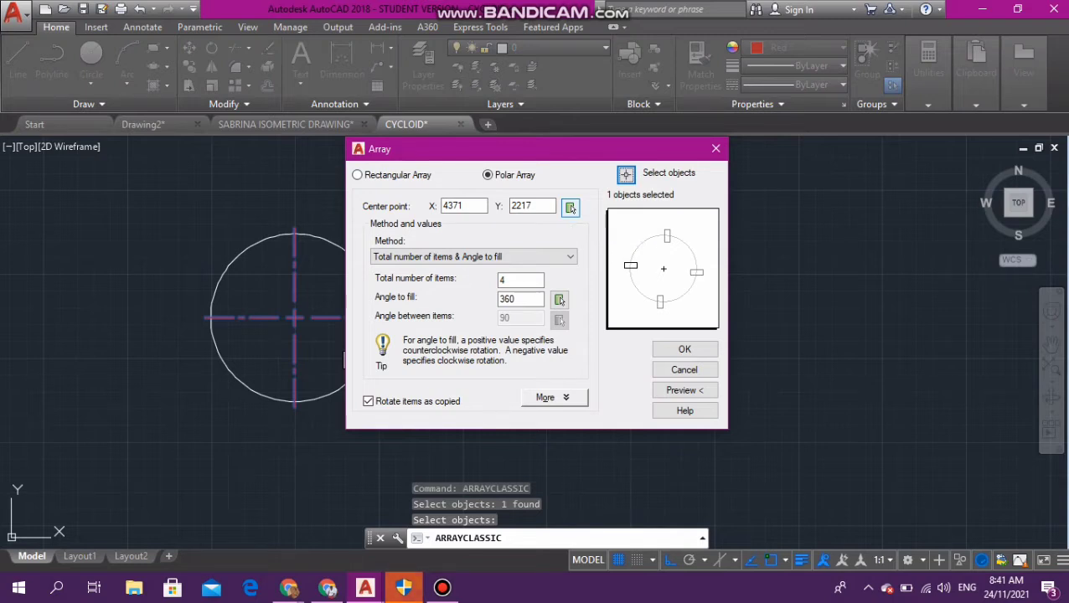
left_click(569, 207)
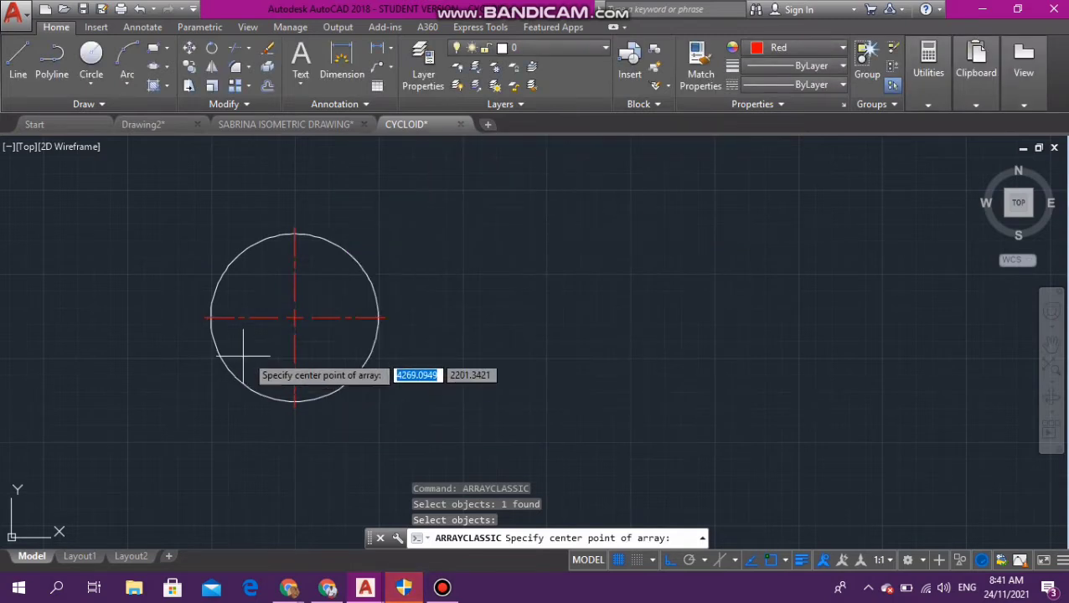
left_click(293, 319)
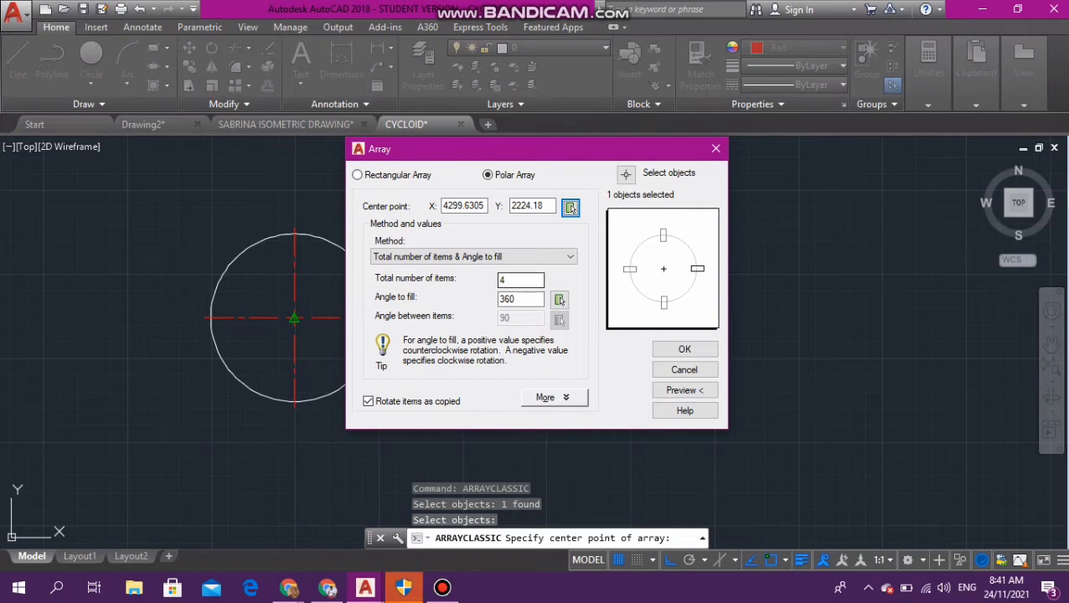
Step: Set the polar array to 12 items, preview it and accept the result
left_click(521, 280)
key("BackSpace")
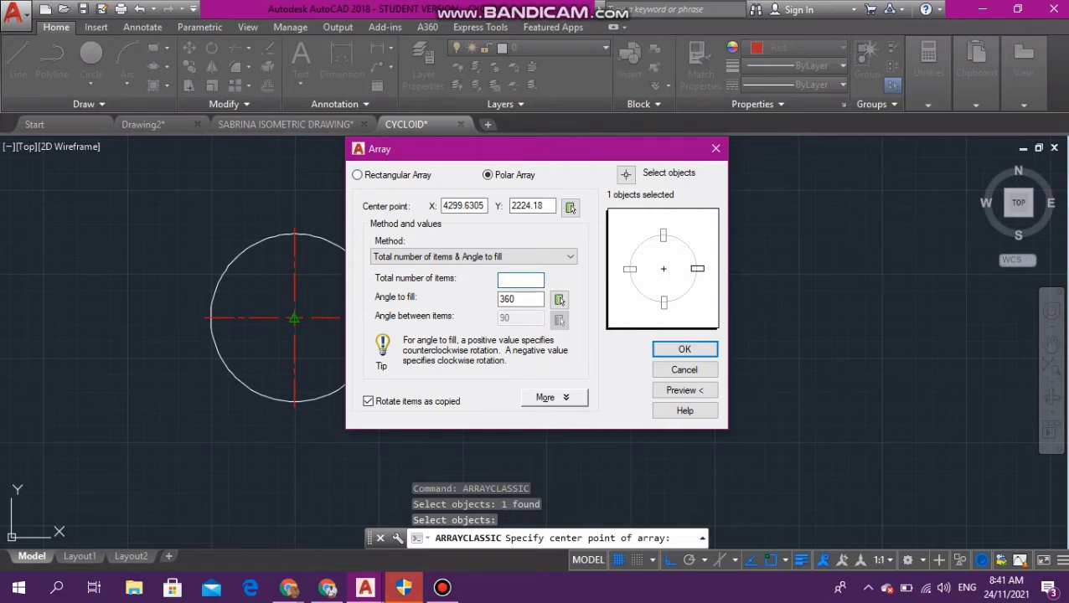
type("12")
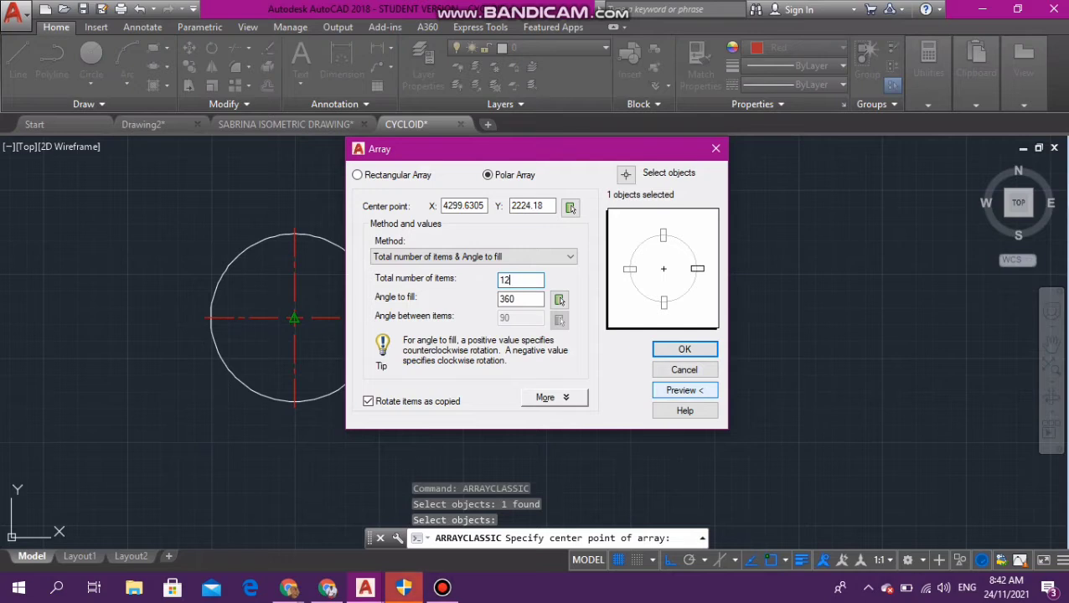
left_click(685, 390)
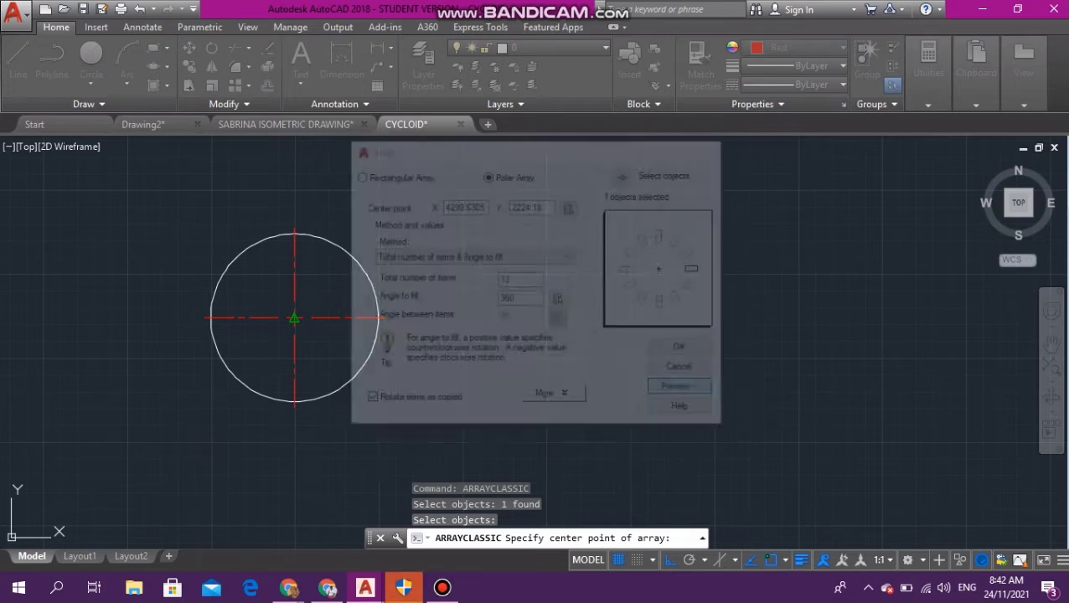
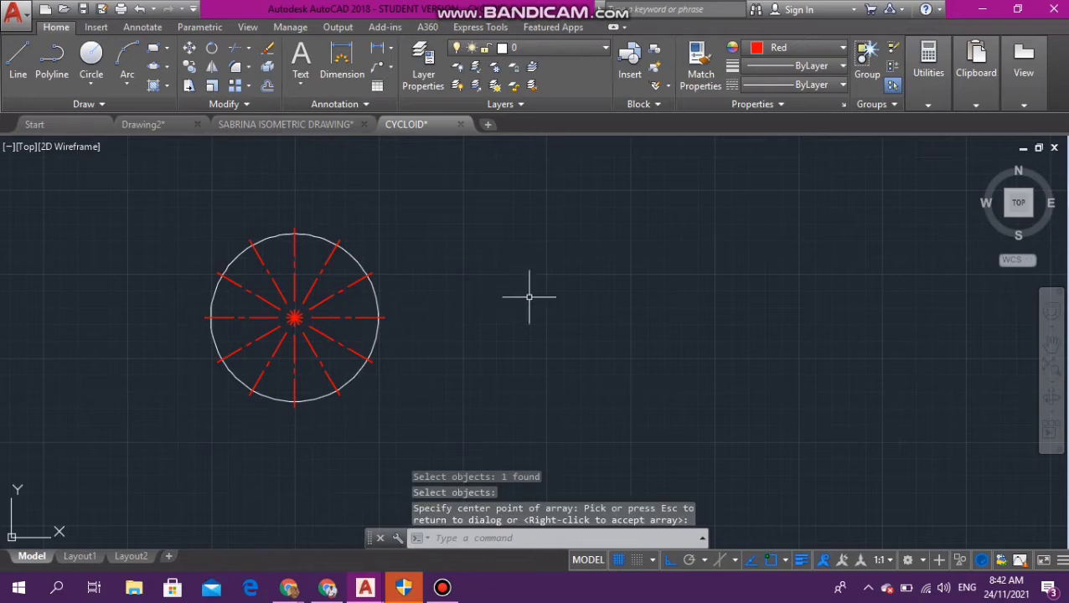
key("Escape")
key("Escape")
key("Escape")
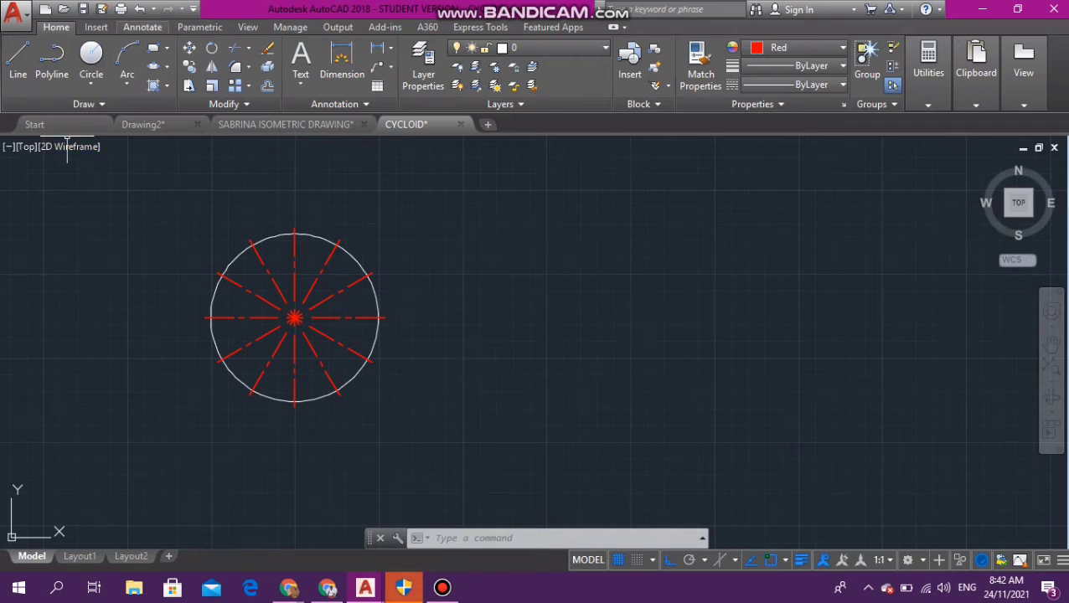
Step: Place a multiline text box above and to the right of the circle and set its text height to 4
left_click(142, 27)
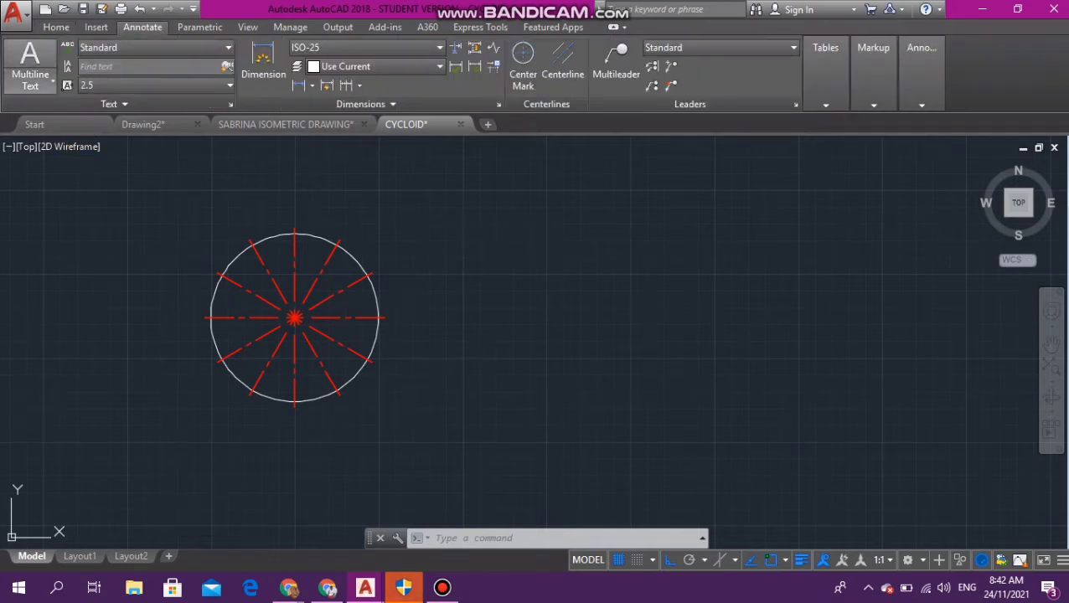
left_click(30, 61)
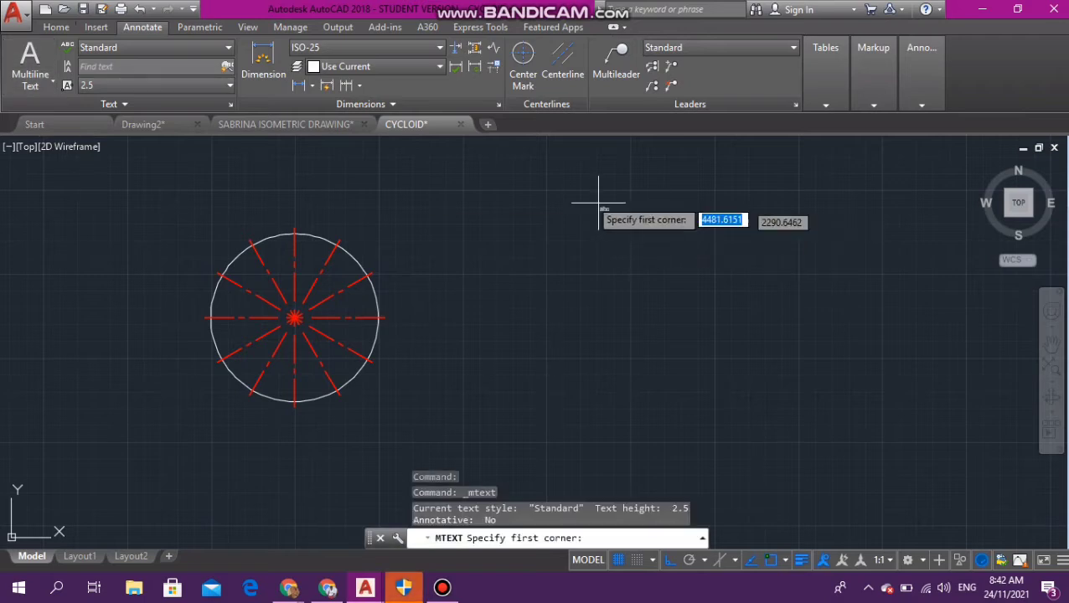
left_click(513, 182)
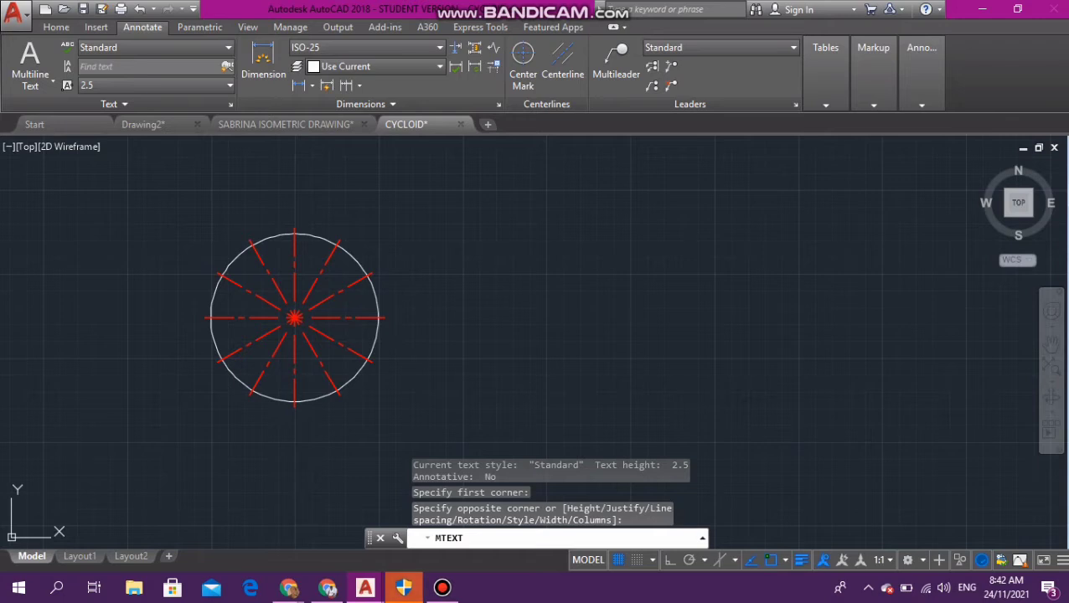
left_click(888, 201)
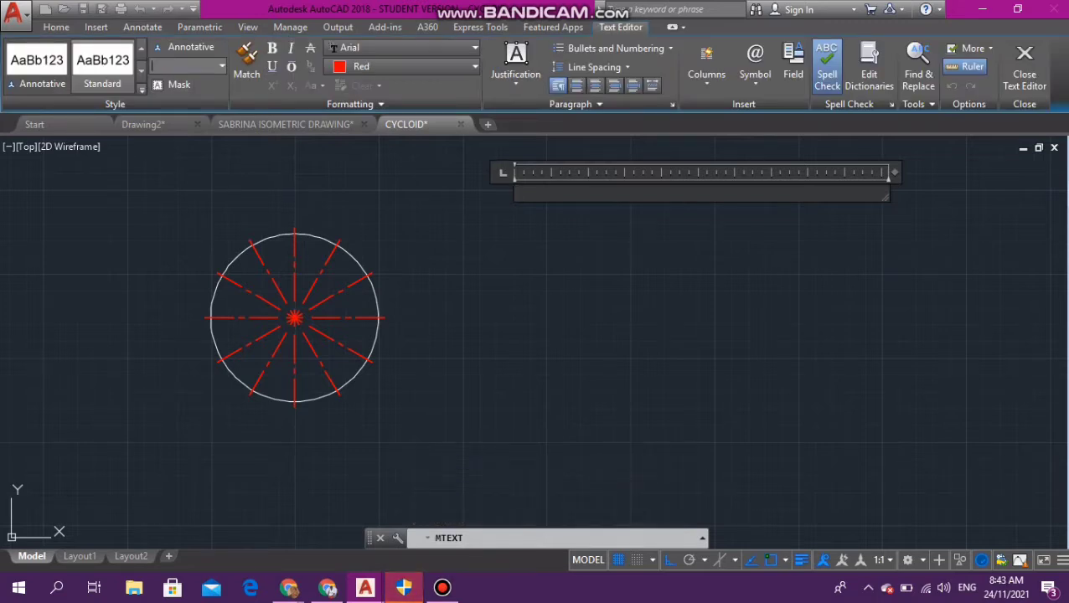
type("4")
key("Return")
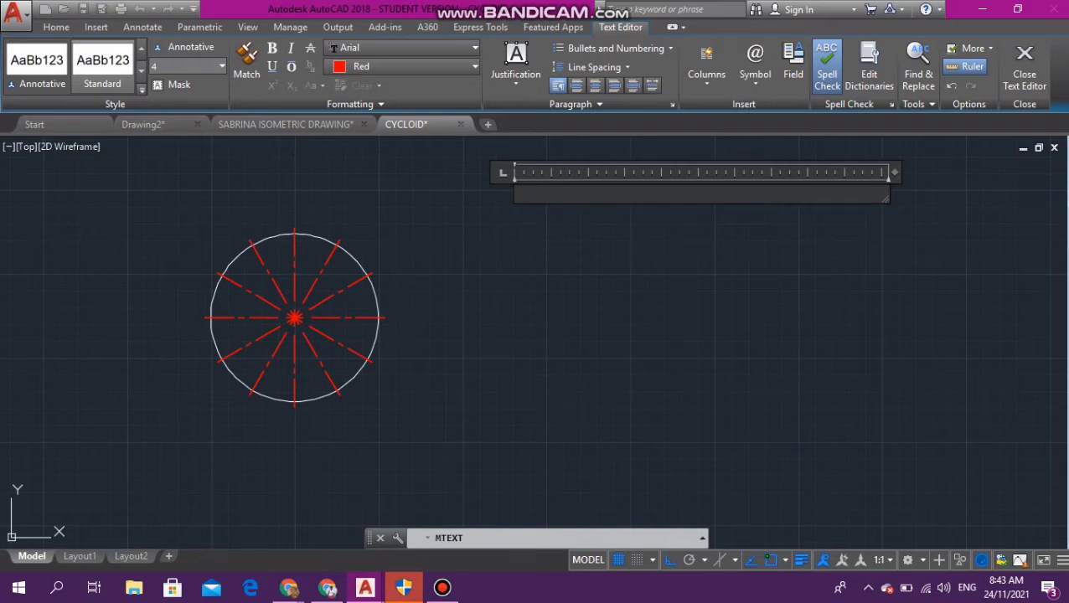
Step: Write the circumference formula "2 * PI (3.14) * Radius or PI * diameter" in the text box
type("2")
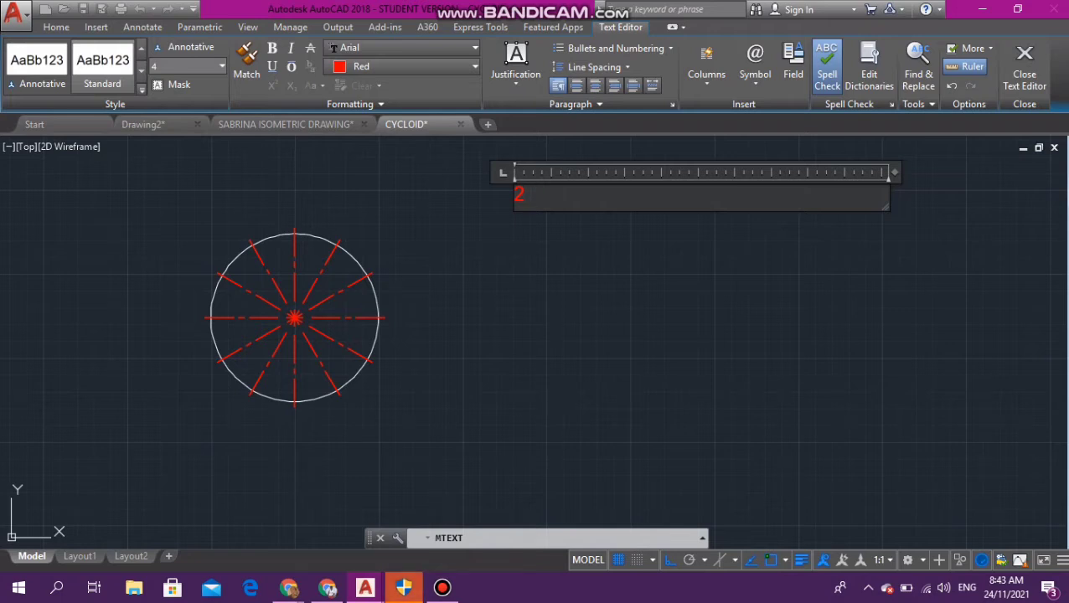
type("8")
key("BackSpace")
type("* PI (3.14)")
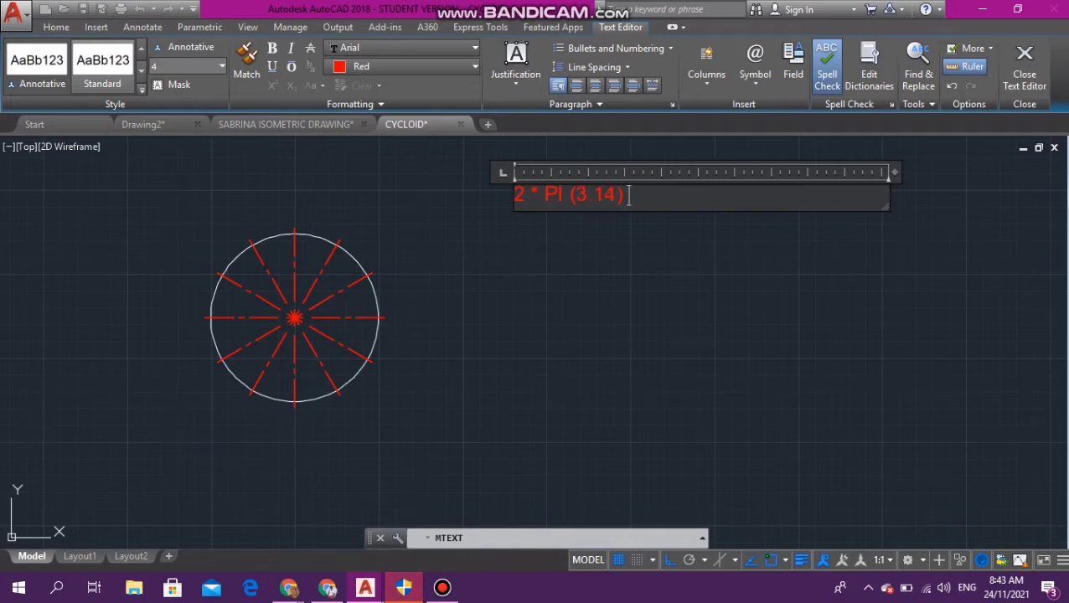
type(" * Rad")
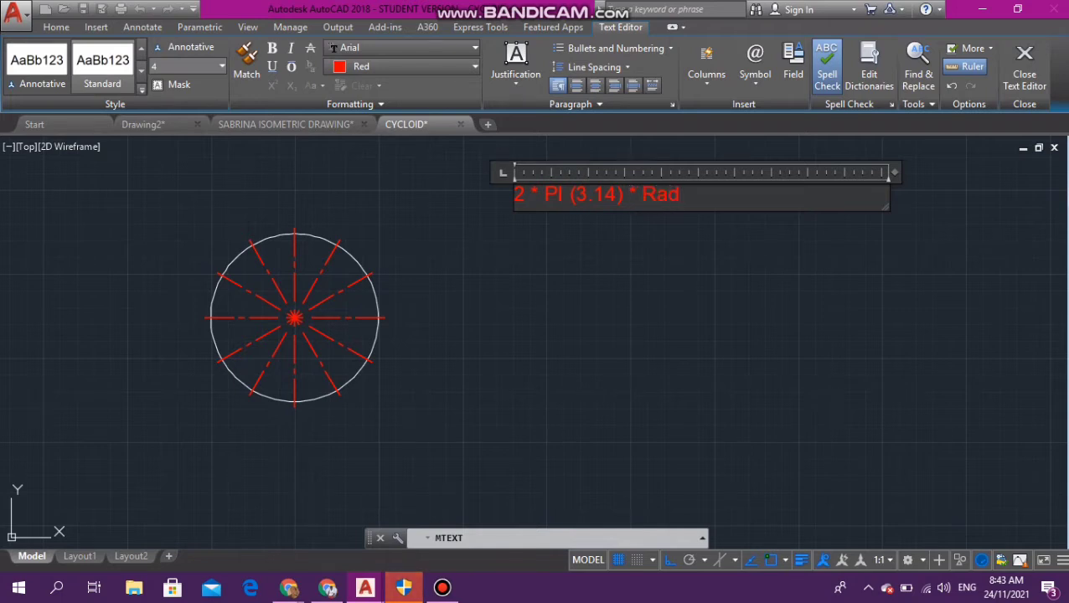
type("ius")
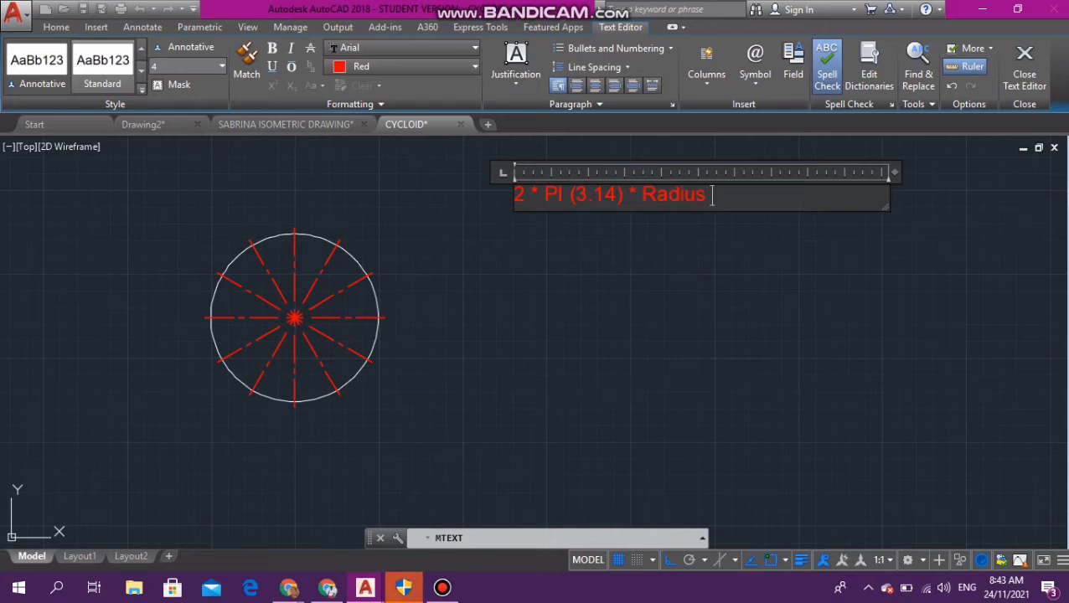
type(" or PI * diam")
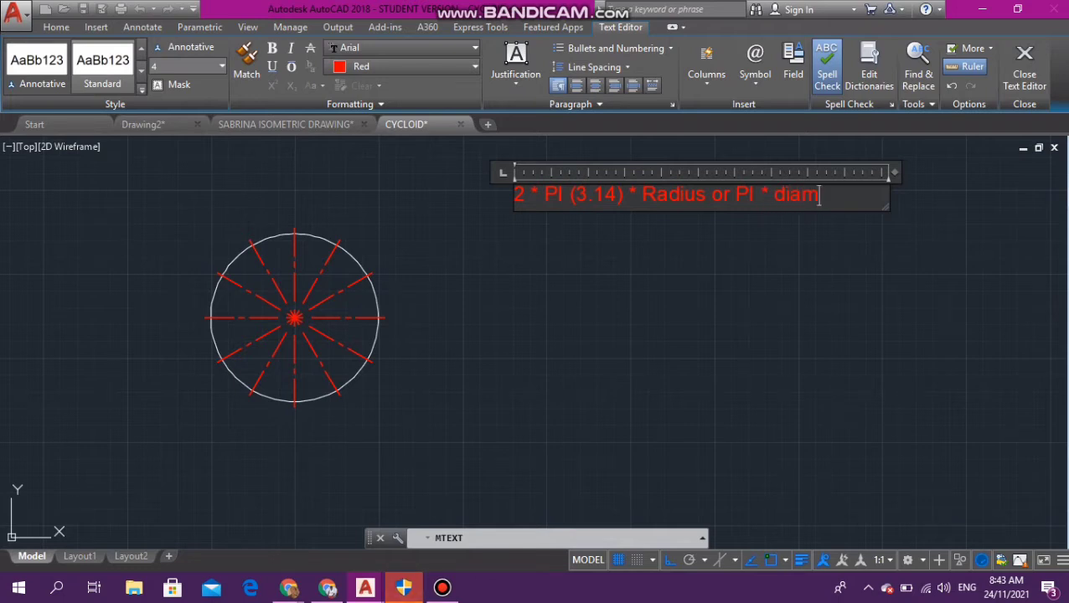
type("eter")
Step: Change the whole formula text's colour to cyan and finish editing the text
key("ctrl+a")
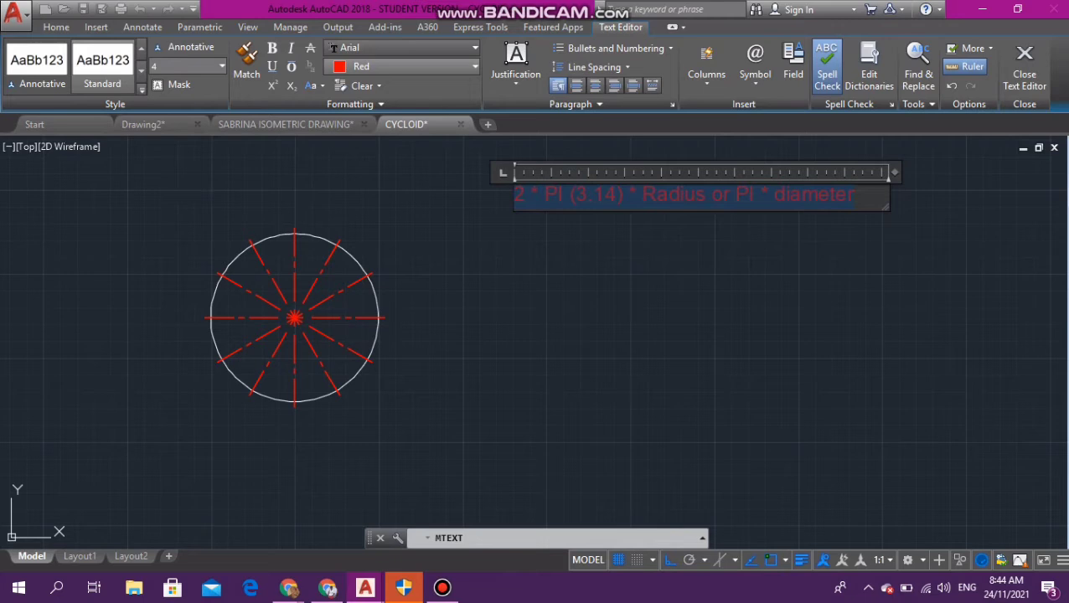
left_click(402, 66)
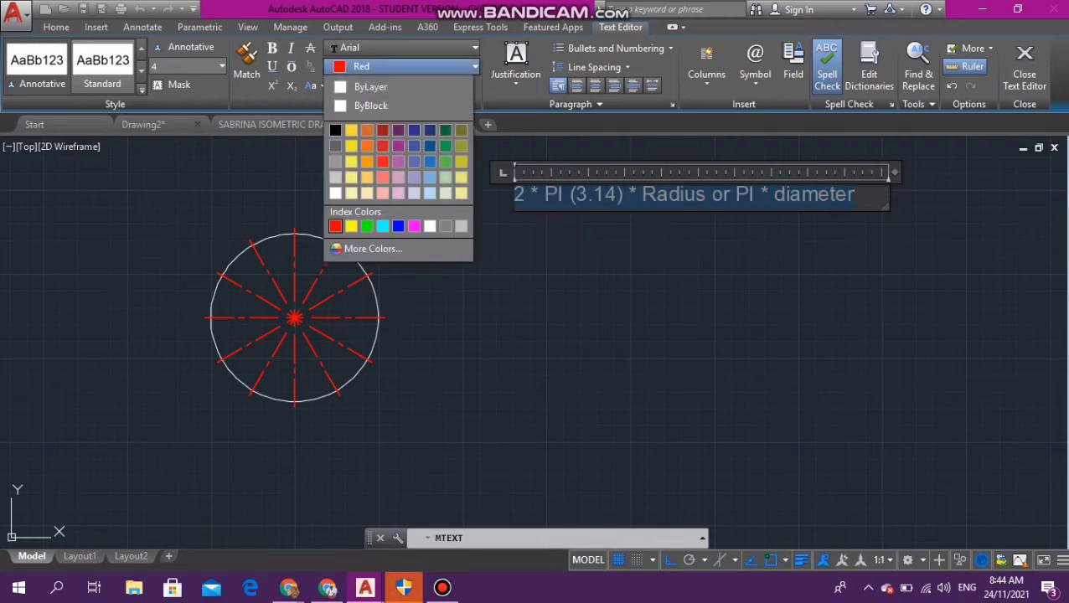
left_click(382, 226)
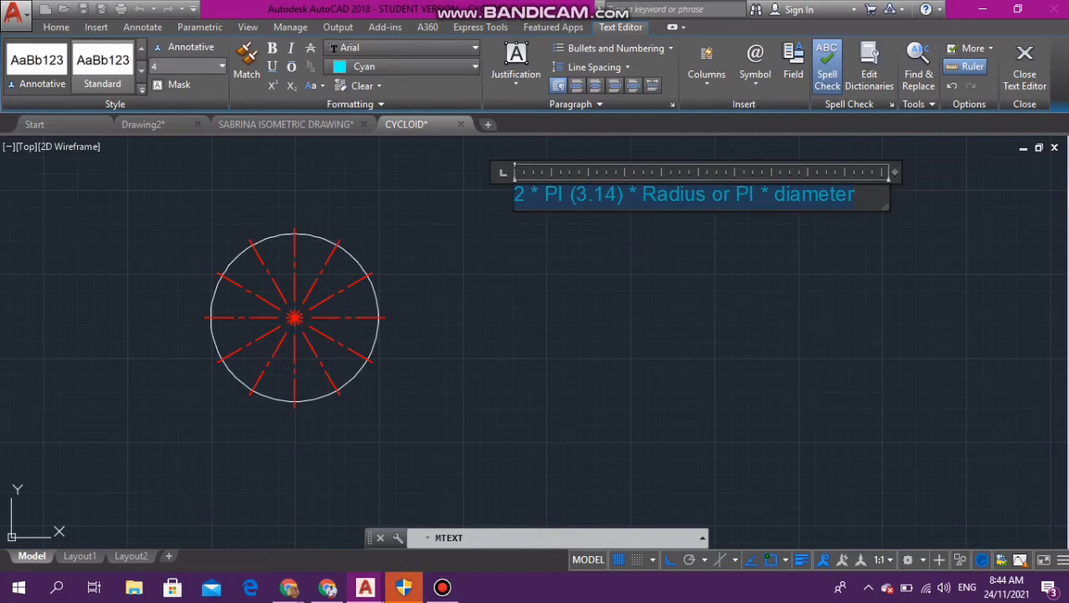
key("ctrl+Return")
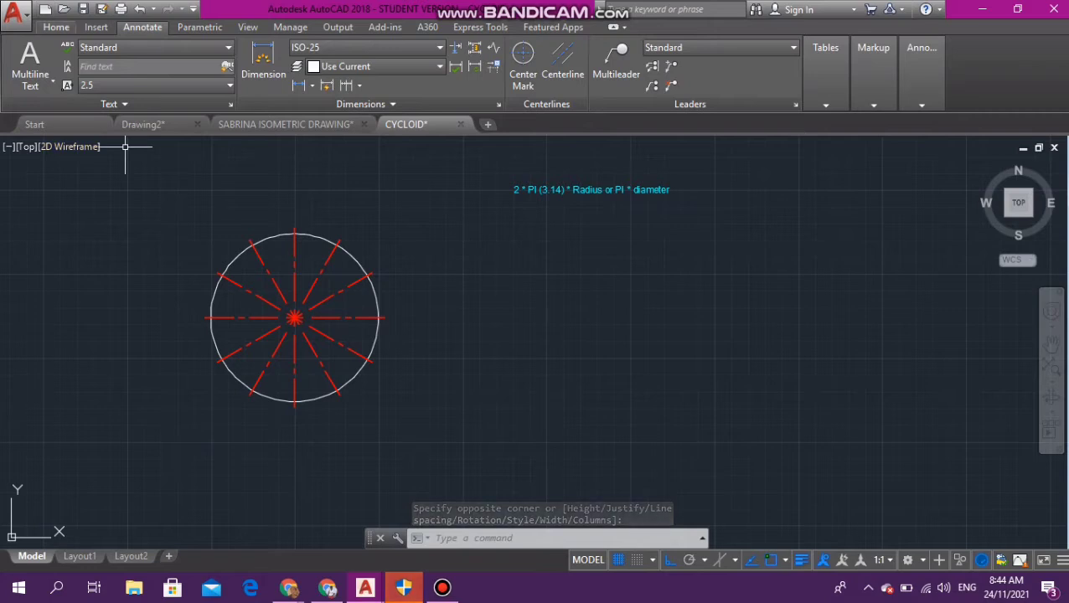
Step: Open the quick calculator and calculate the circle's circumference with the expression 2*pi*50
left_click(56, 27)
left_click(928, 67)
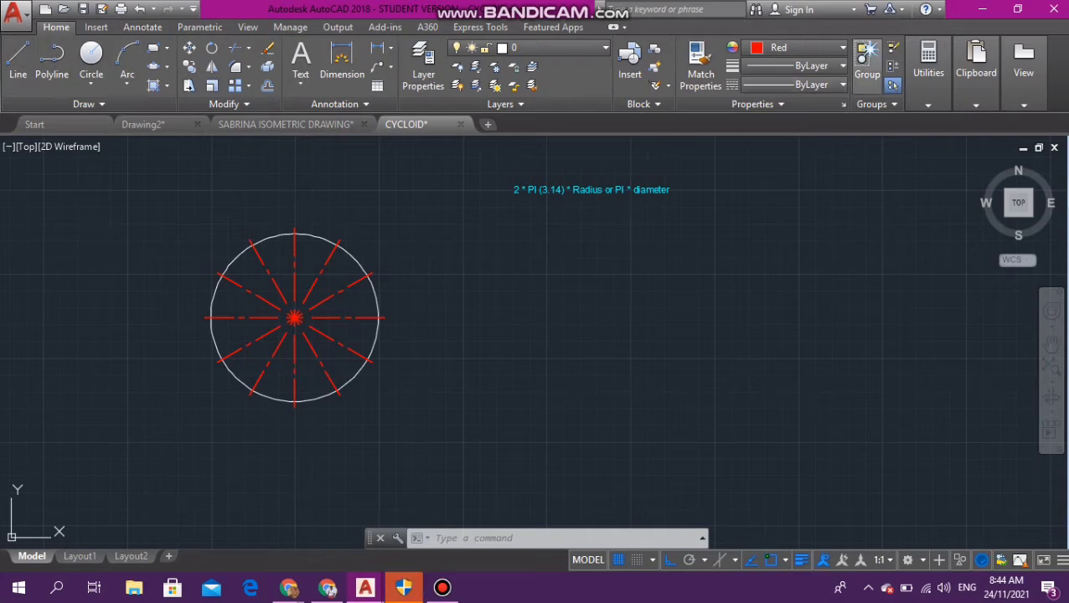
left_click(927, 67)
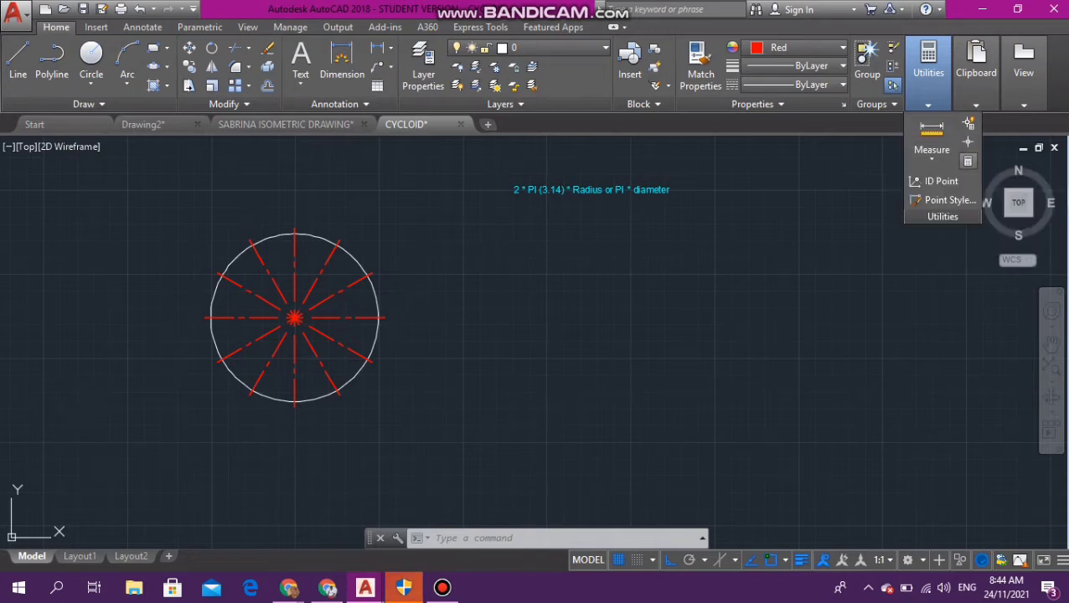
left_click(968, 160)
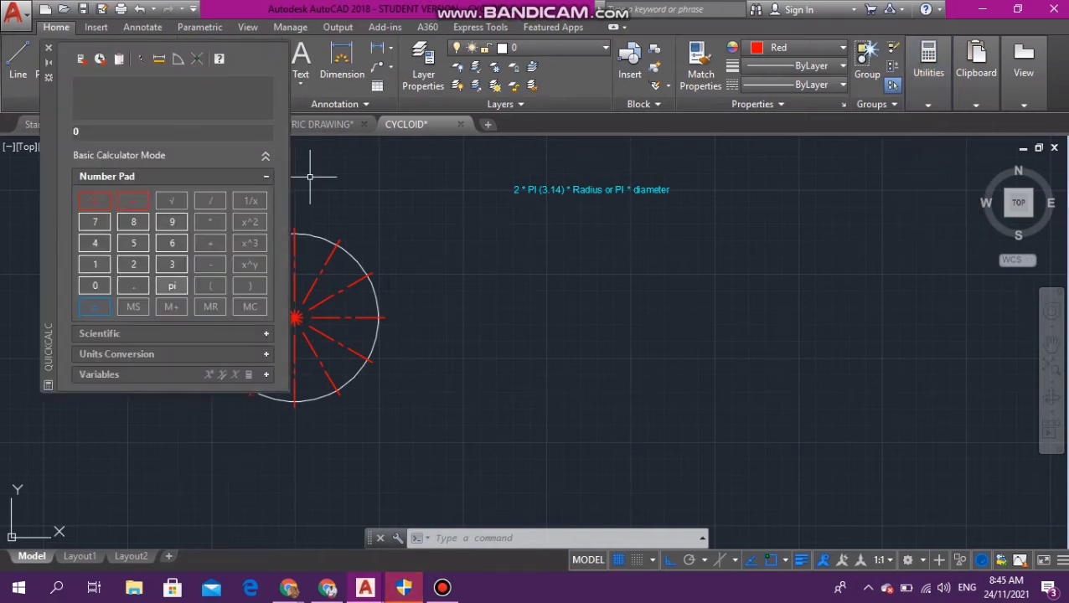
type("2")
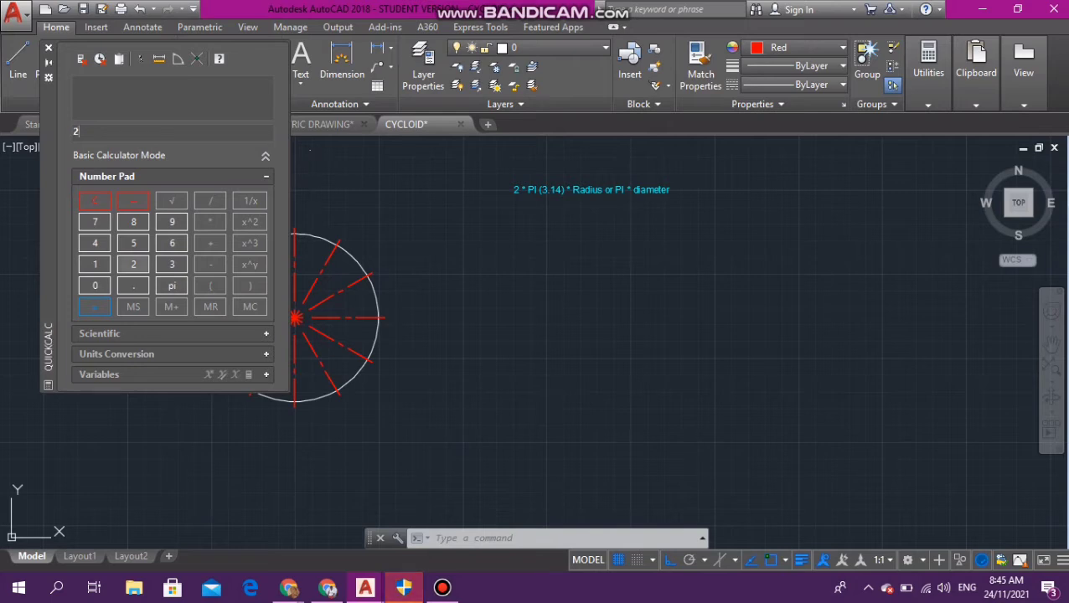
left_click(209, 221)
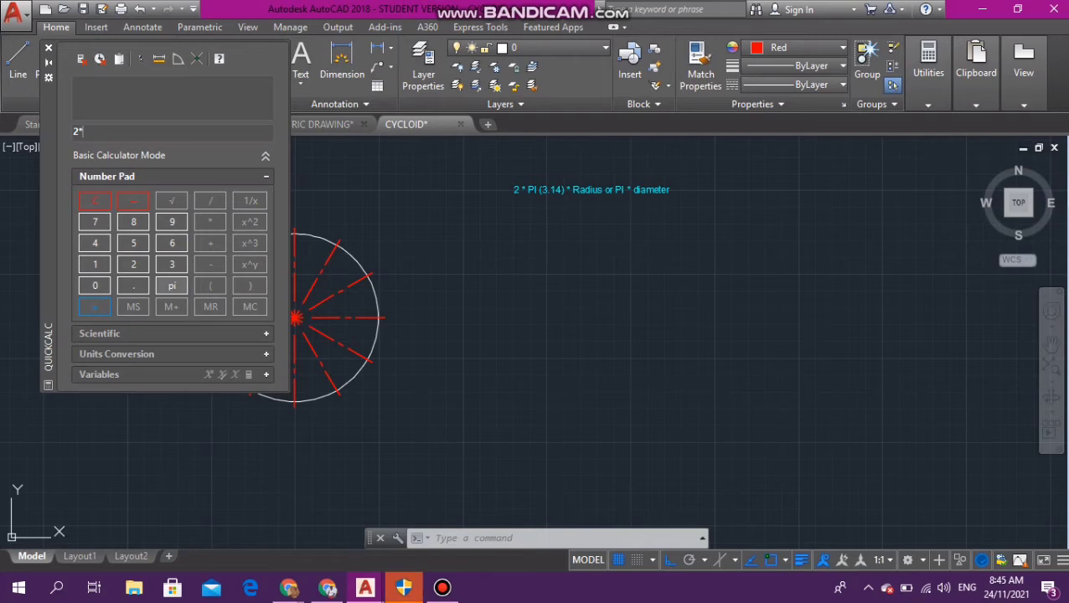
left_click(171, 286)
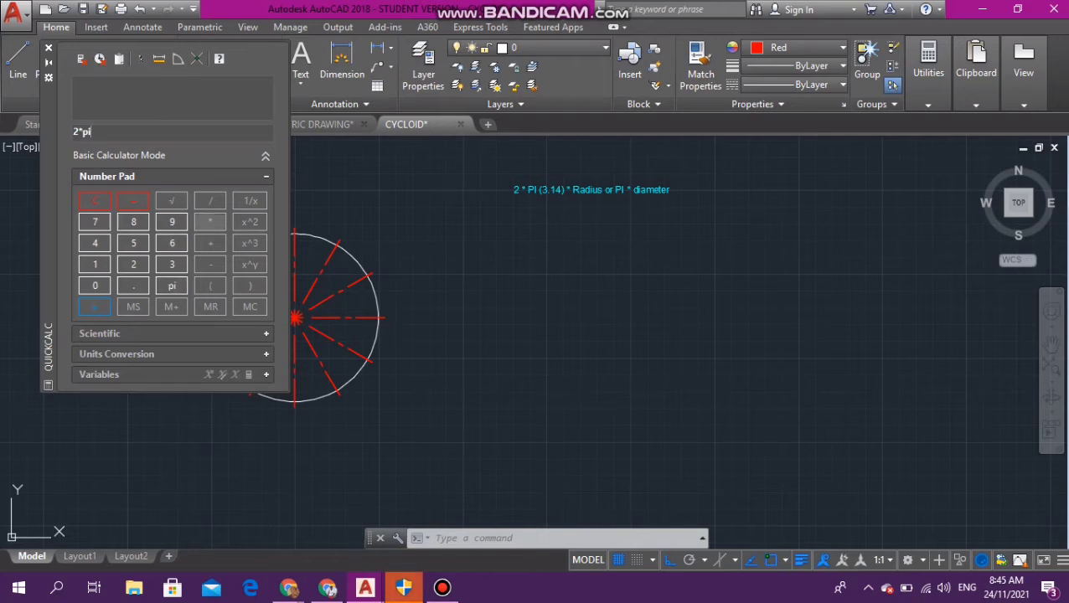
left_click(210, 221)
left_click(133, 243)
left_click(95, 286)
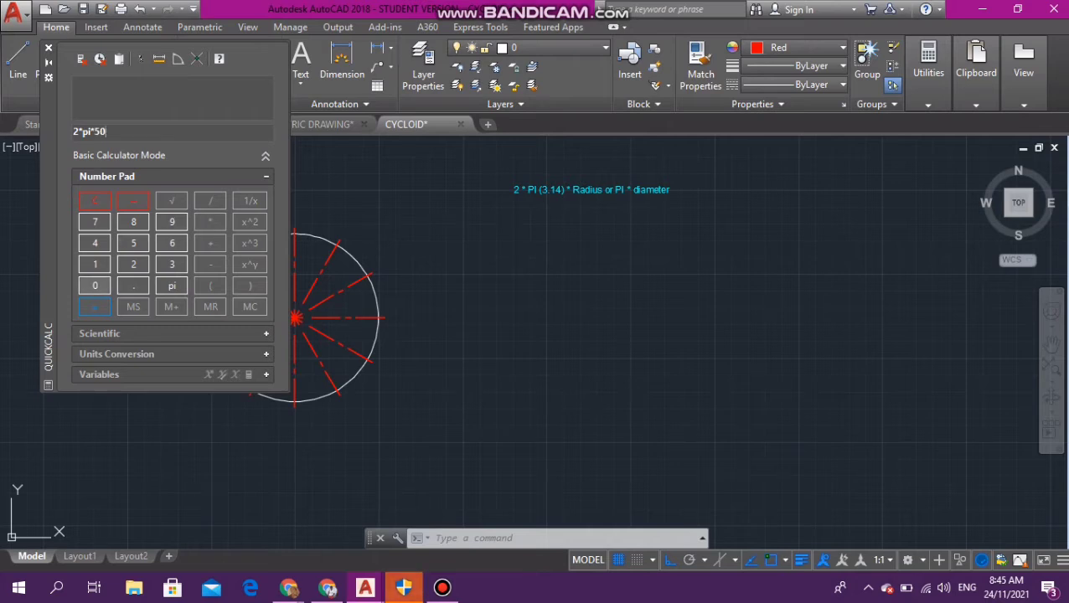
left_click(94, 306)
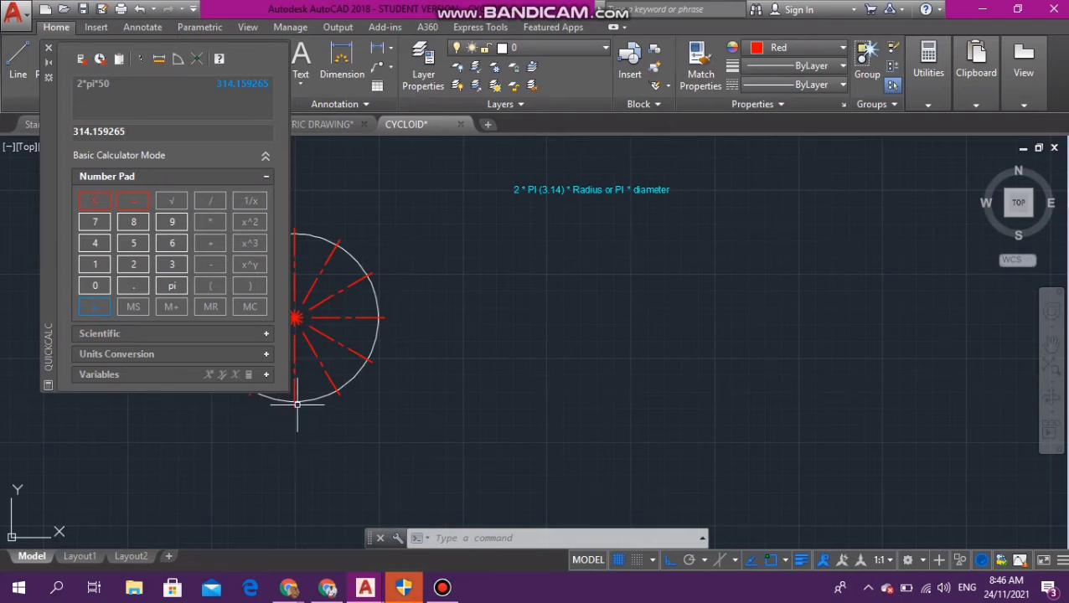
key("l")
key("Return")
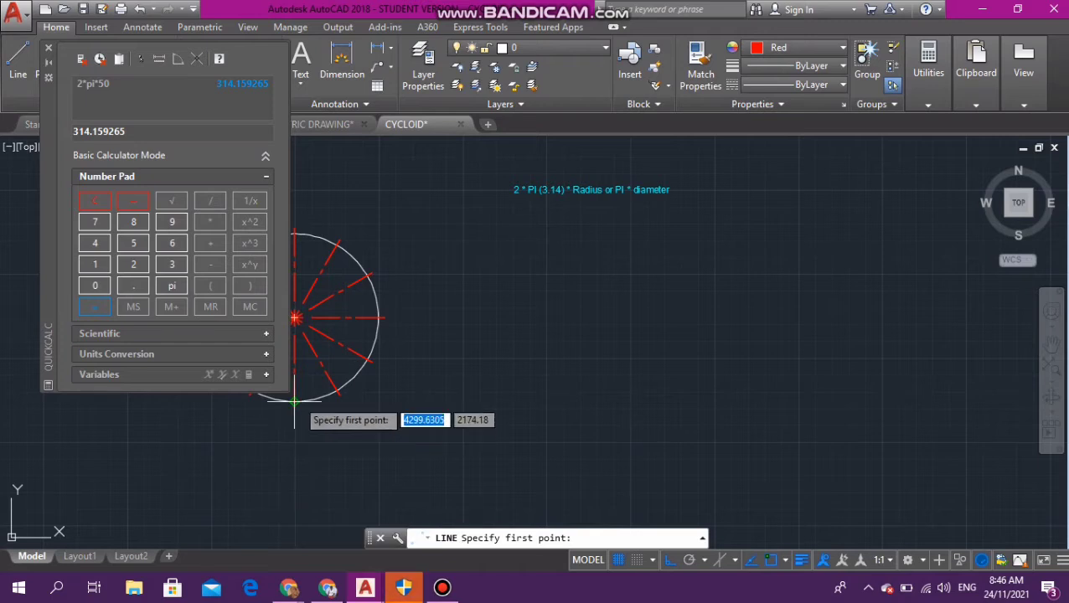
left_click(294, 401)
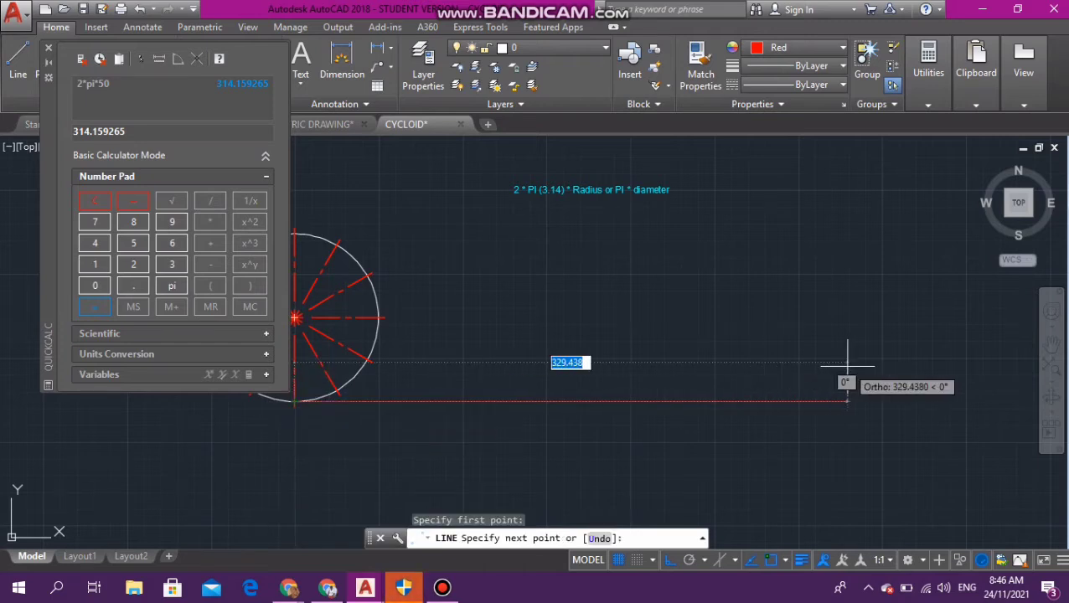
key("Escape")
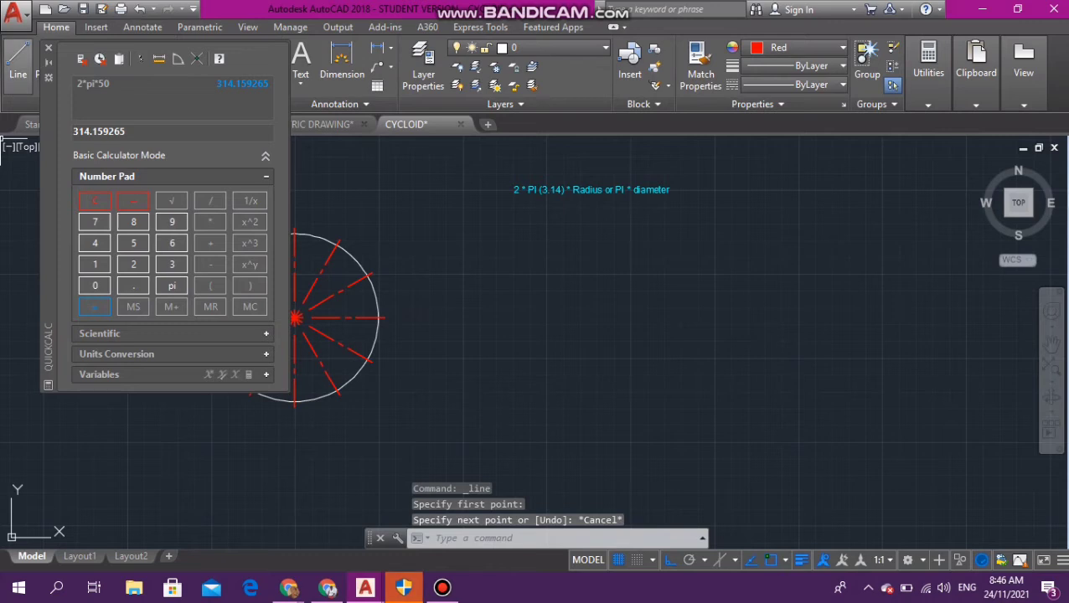
left_click(18, 63)
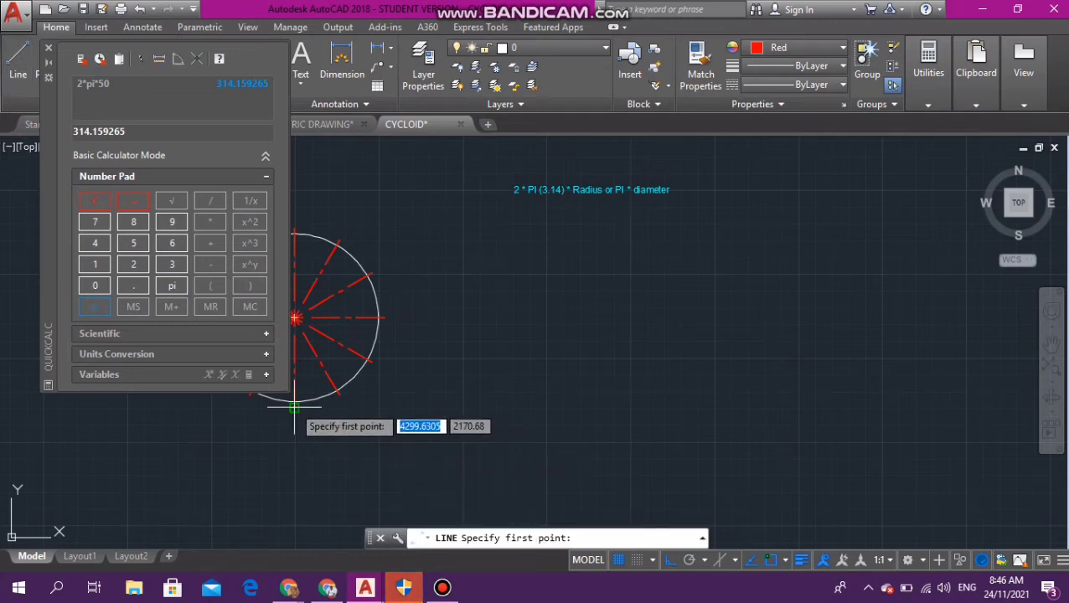
key("Escape")
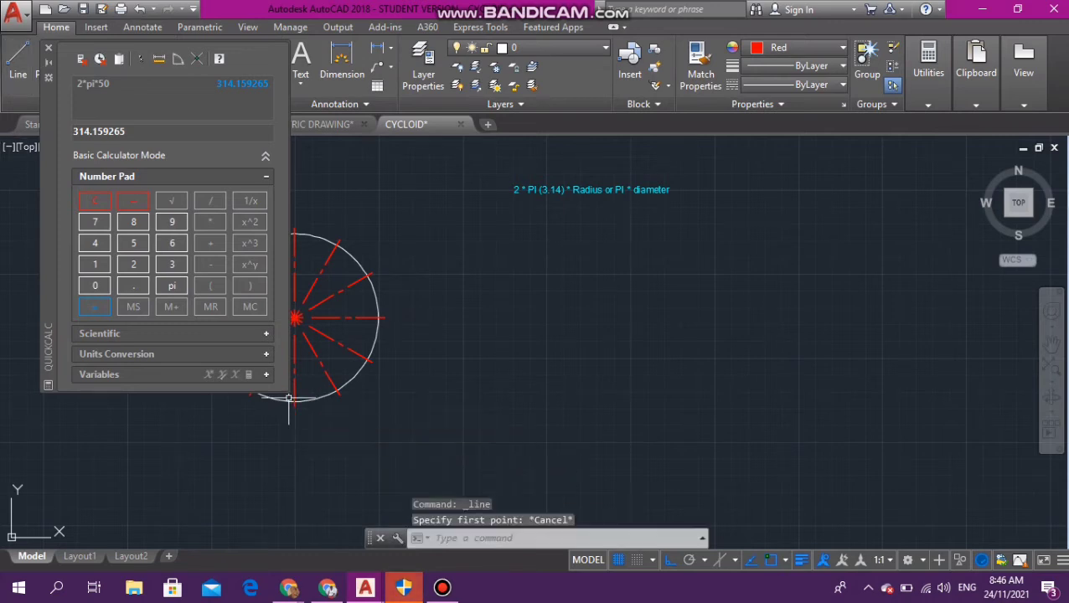
Step: Close the calculator and draw a horizontal base line 314.159265 long, running right from the lowest point of the circle
left_click(48, 48)
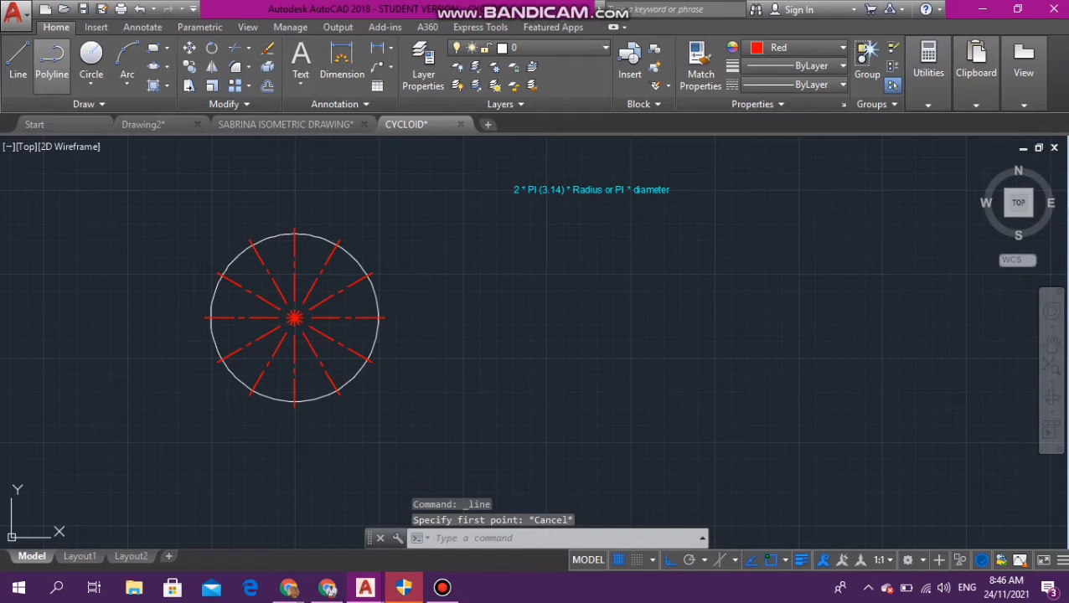
left_click(291, 262)
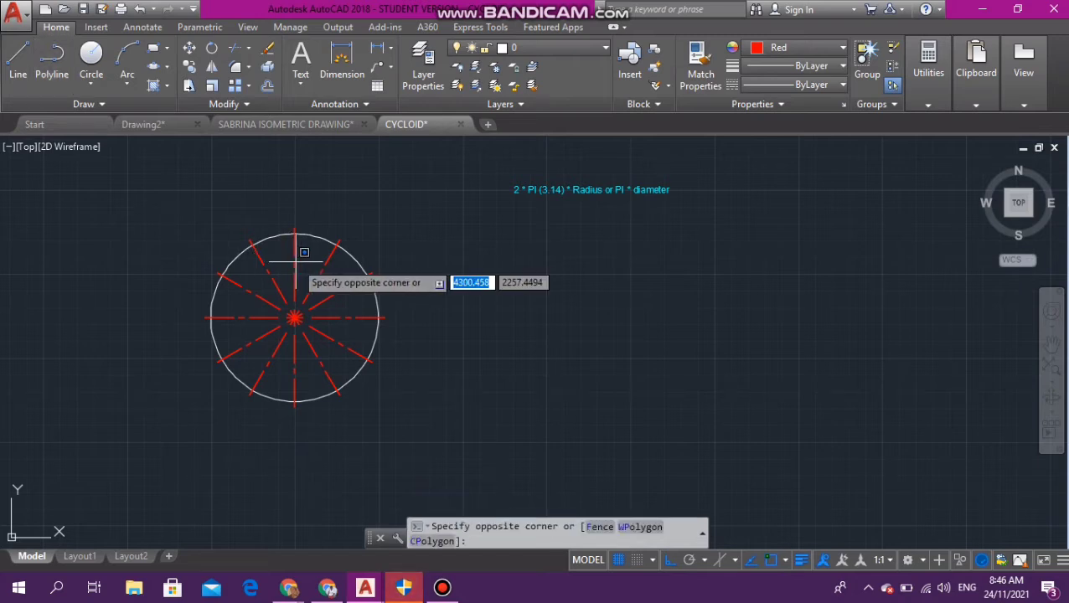
left_click(295, 265)
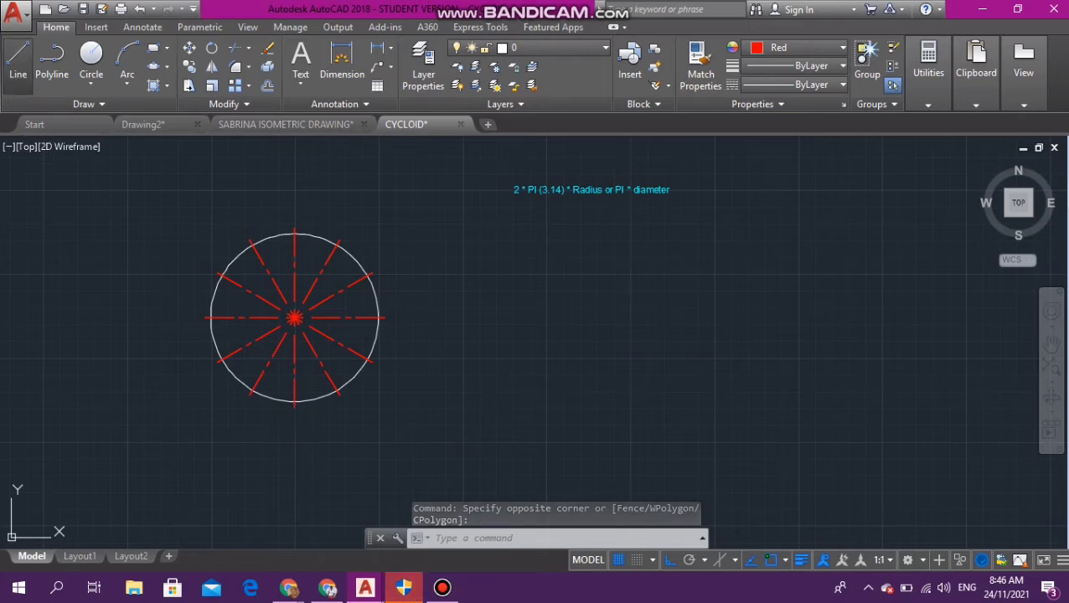
left_click(17, 58)
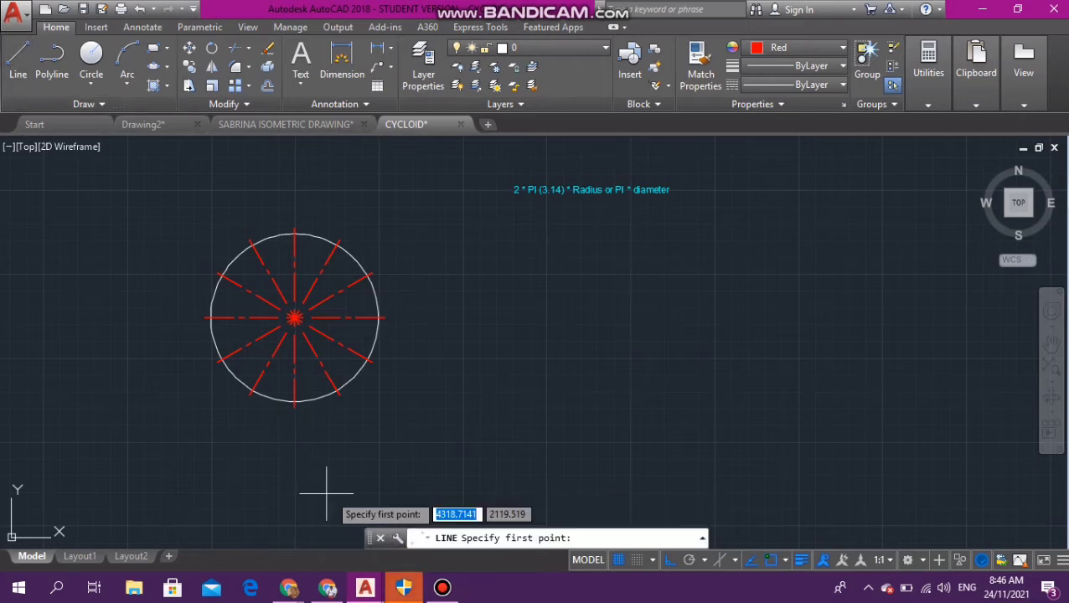
left_click(294, 401)
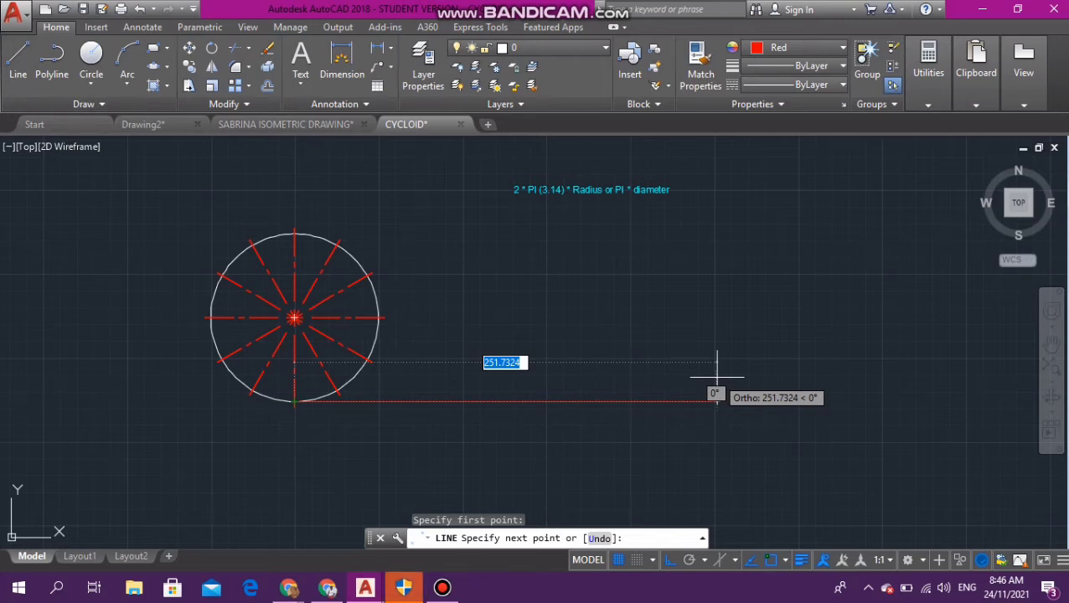
type("314.15")
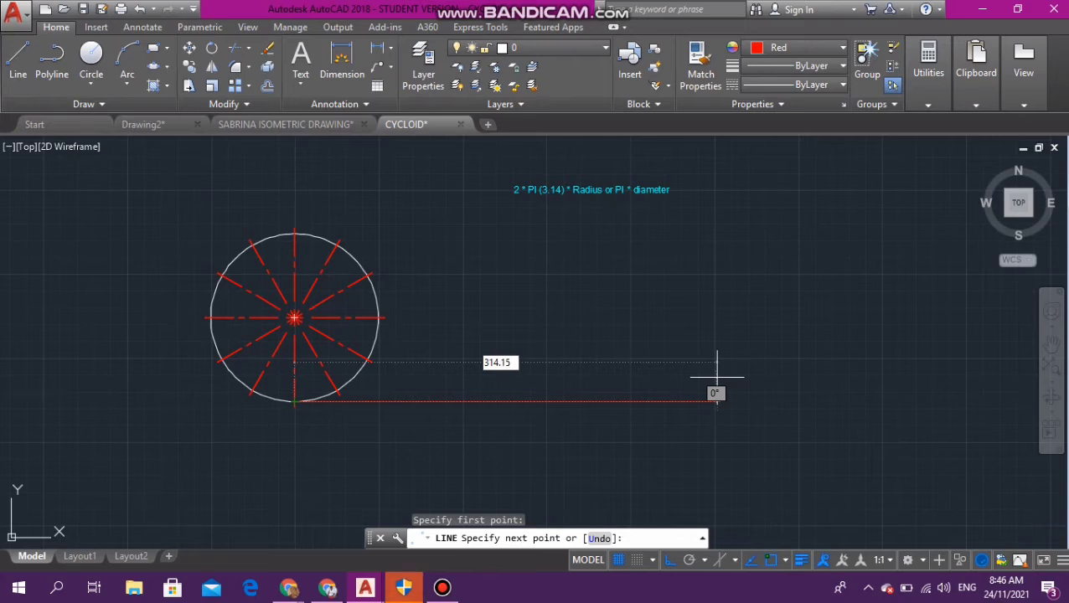
type("9265")
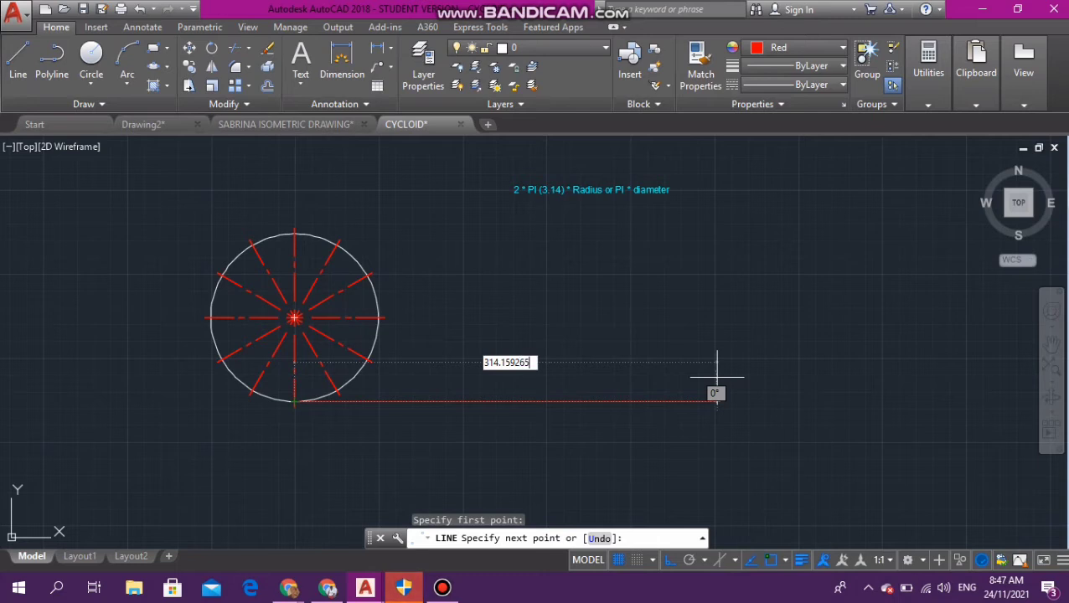
key("Return")
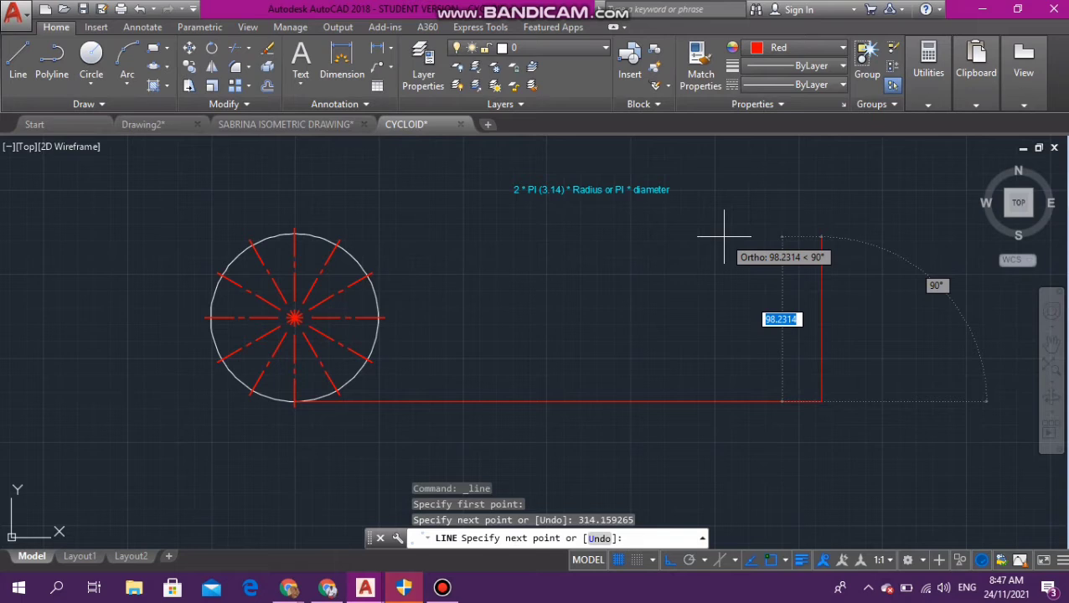
key("Escape")
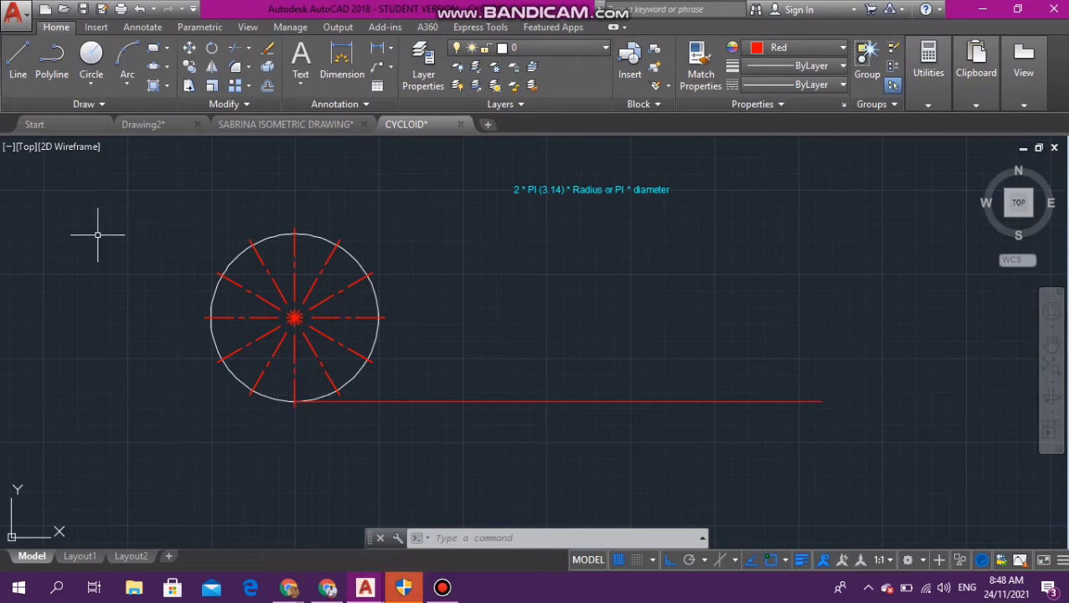
Step: Place a new multiline text box below the formula, right of the circle, and set its text height to 4
left_click(142, 27)
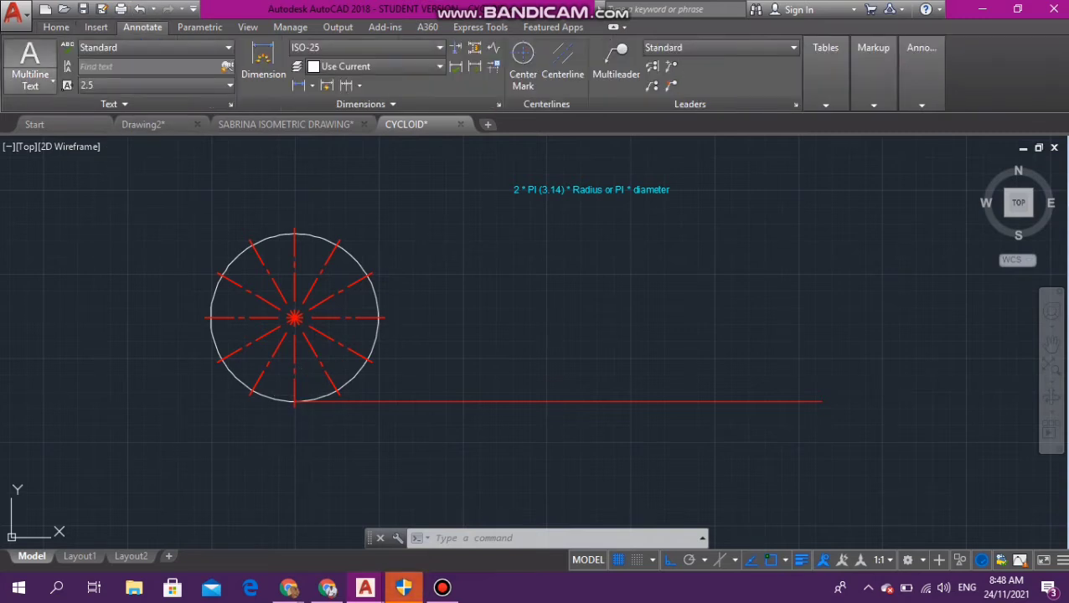
left_click(31, 61)
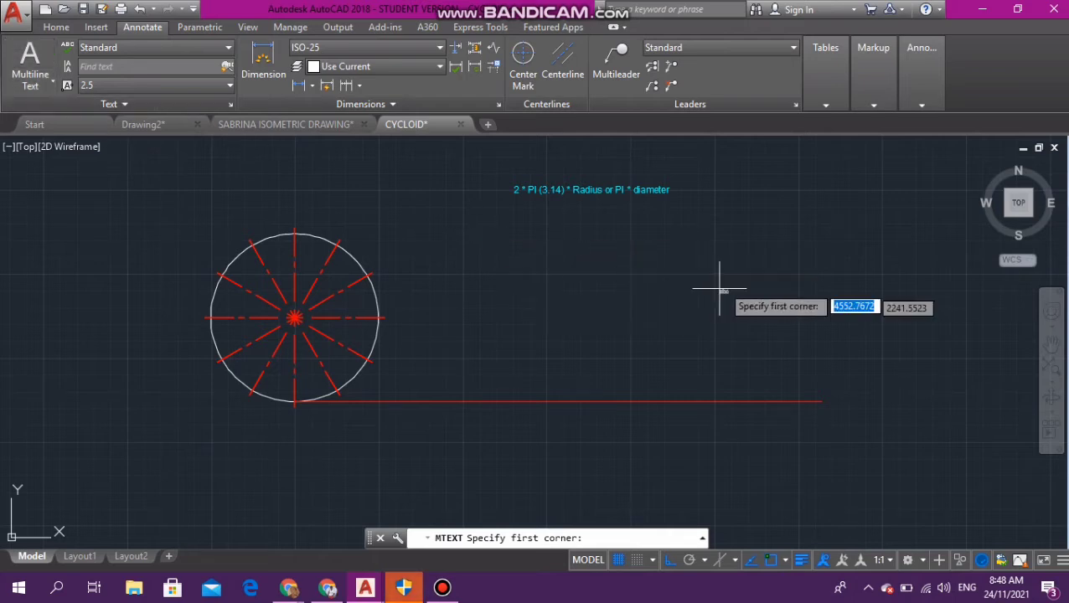
left_click(459, 248)
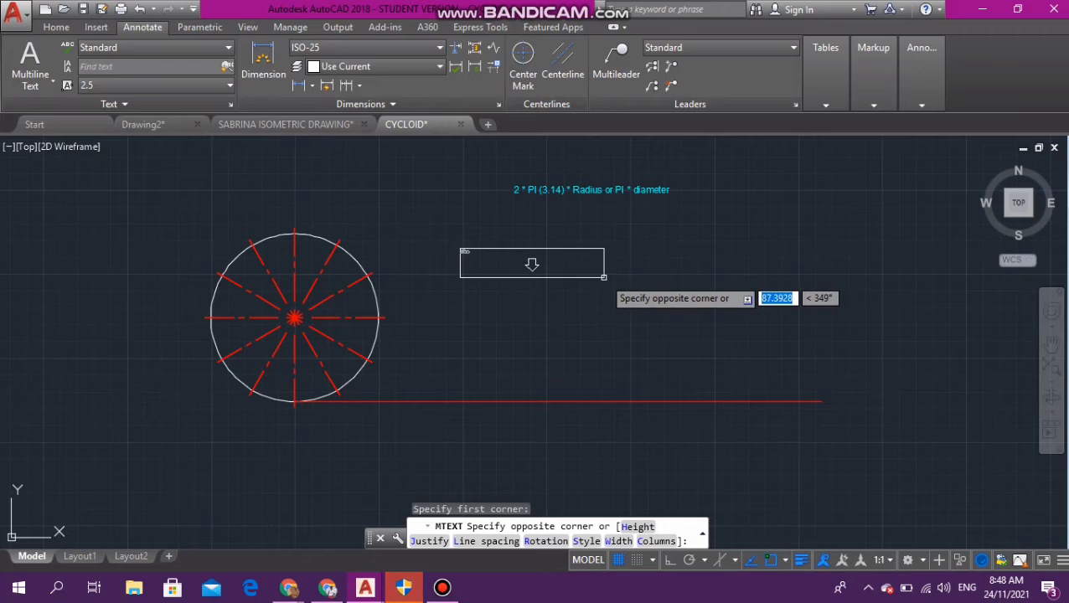
left_click(649, 267)
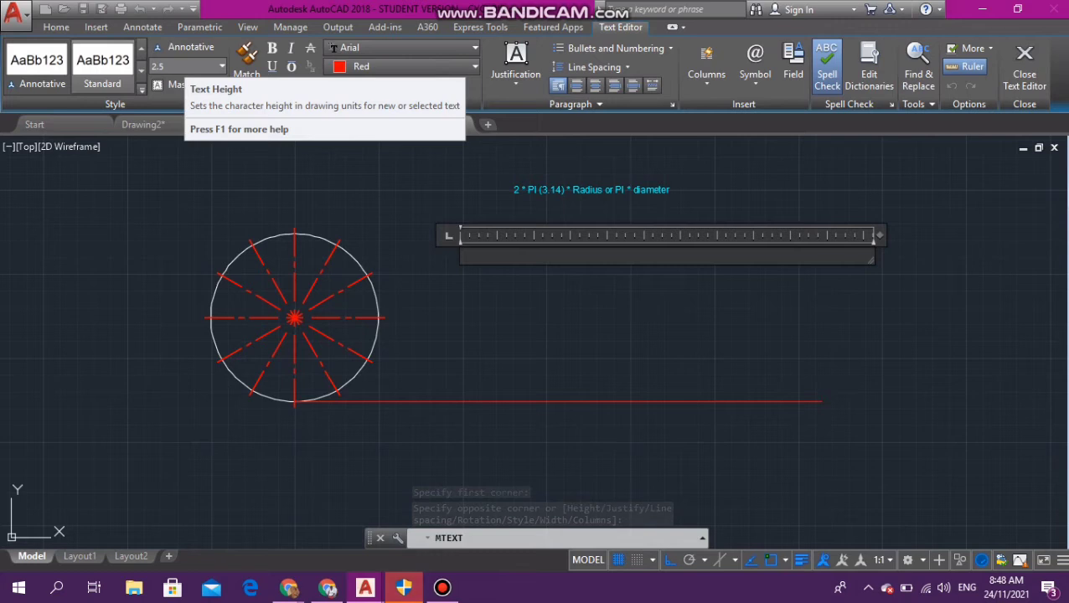
key("BackSpace")
type("4")
key("Return")
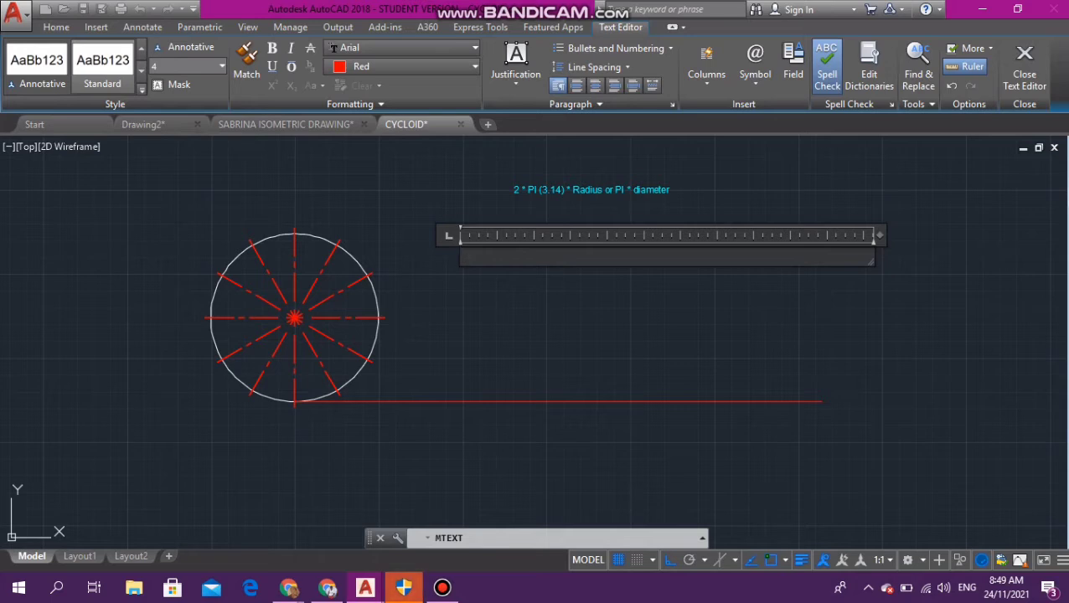
Step: Write the label "0" in the text box, change its colour to white and finish editing the text
type("0")
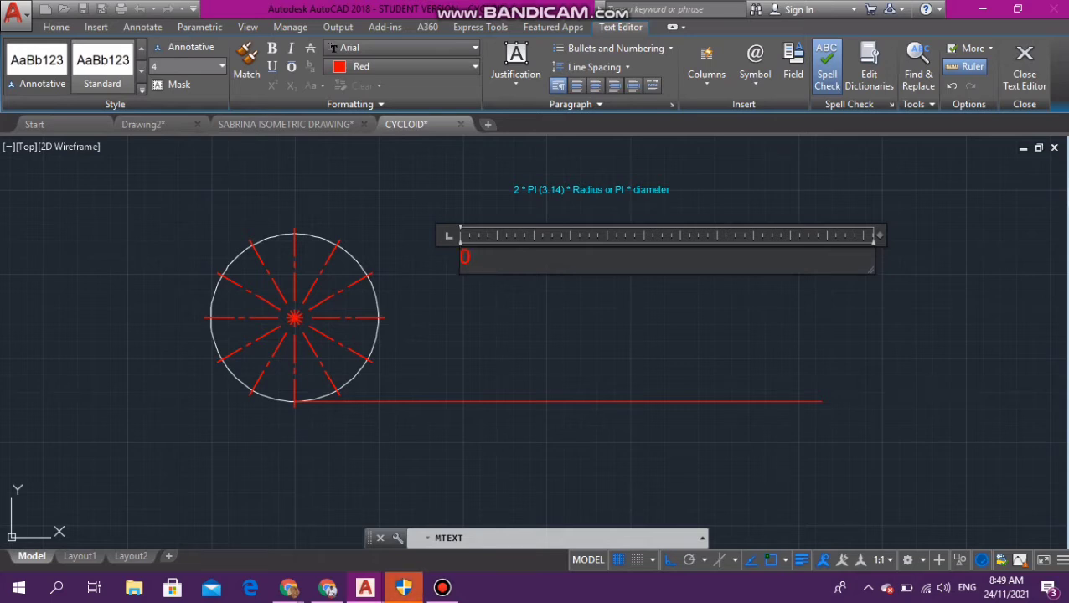
key("shift+Left")
left_click(474, 66)
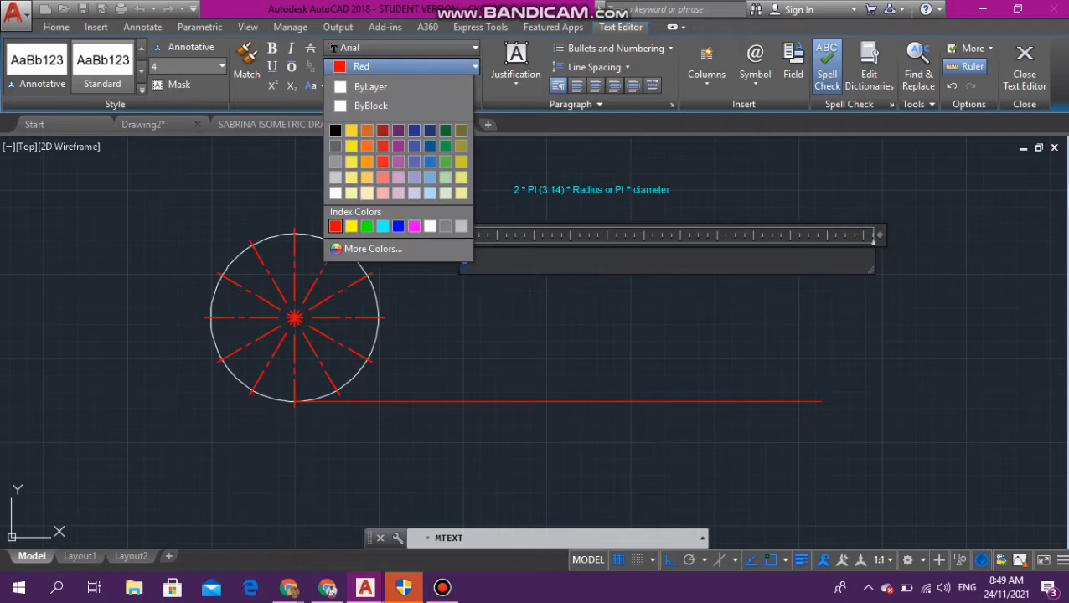
left_click(366, 226)
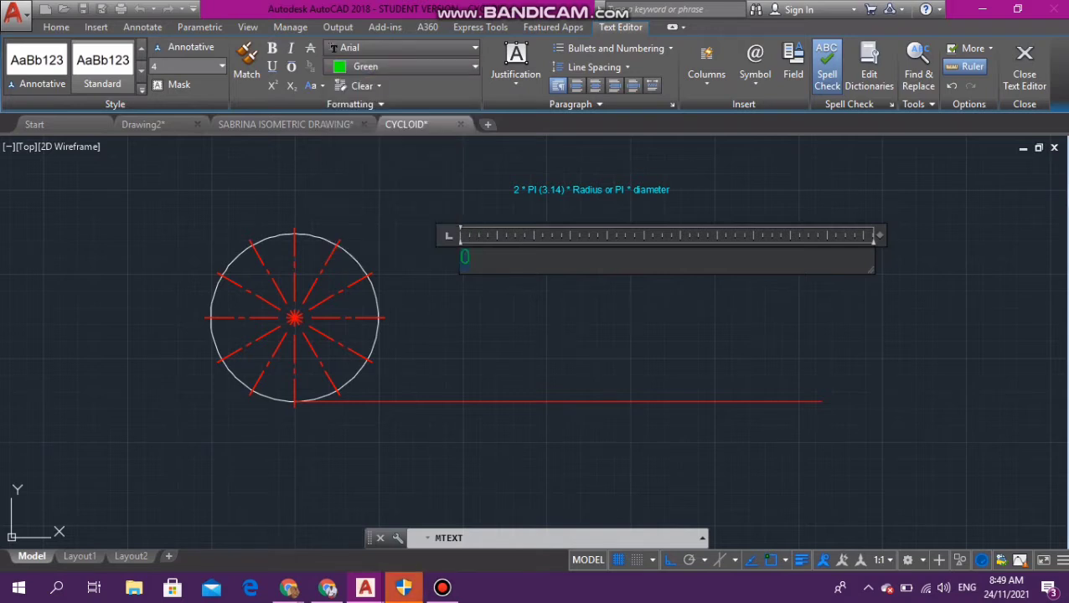
left_click(474, 66)
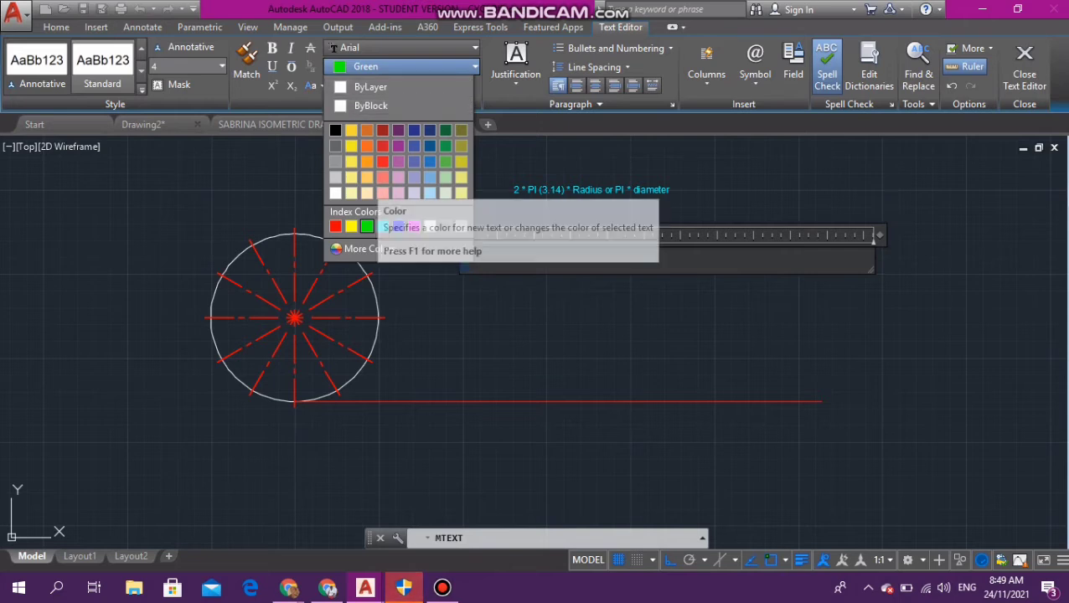
left_click(429, 227)
left_click(470, 258)
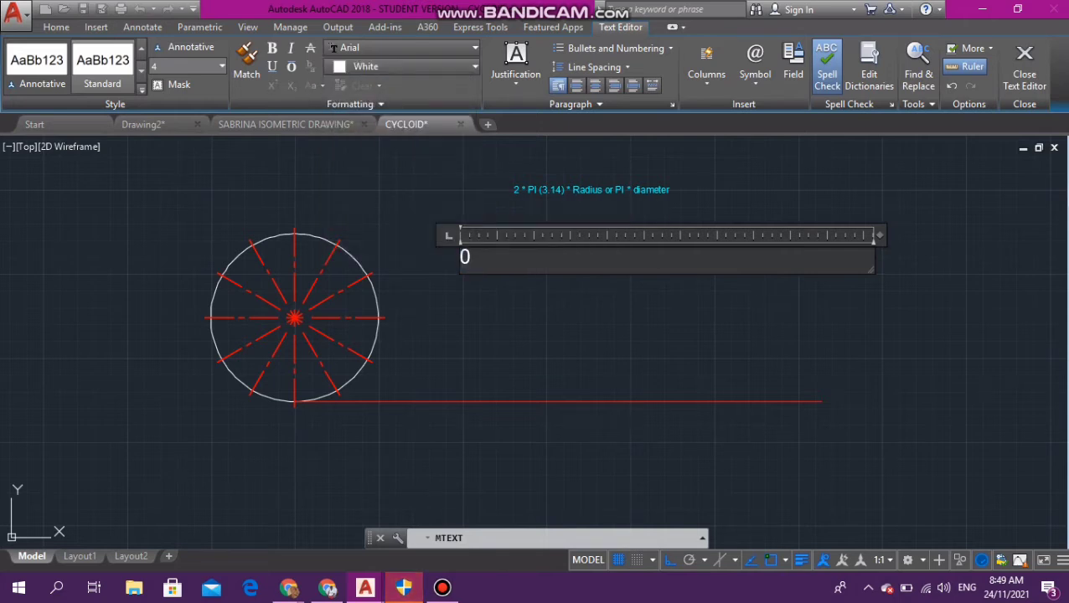
left_click(501, 288)
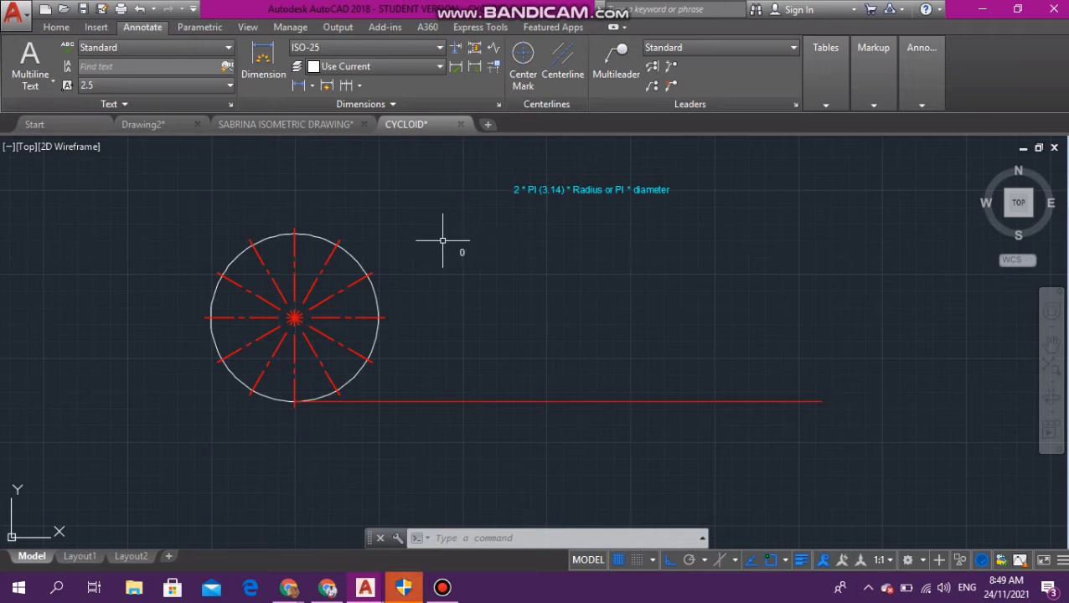
Step: Copy the loose "0" label with Ortho mode off, placing the first copy at the lowest point of the circle
left_click(441, 237)
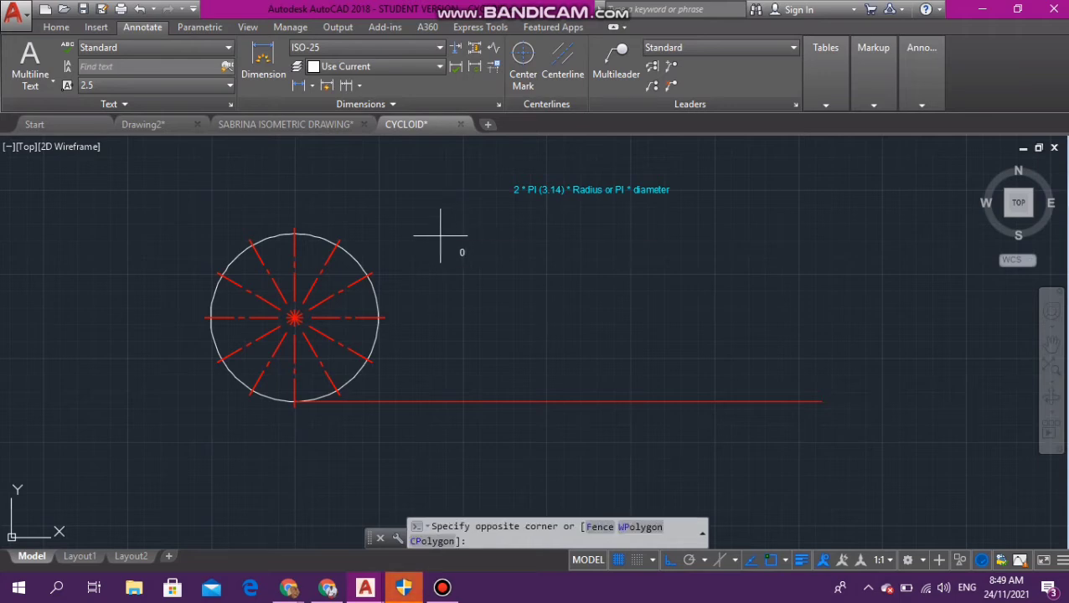
left_click(486, 267)
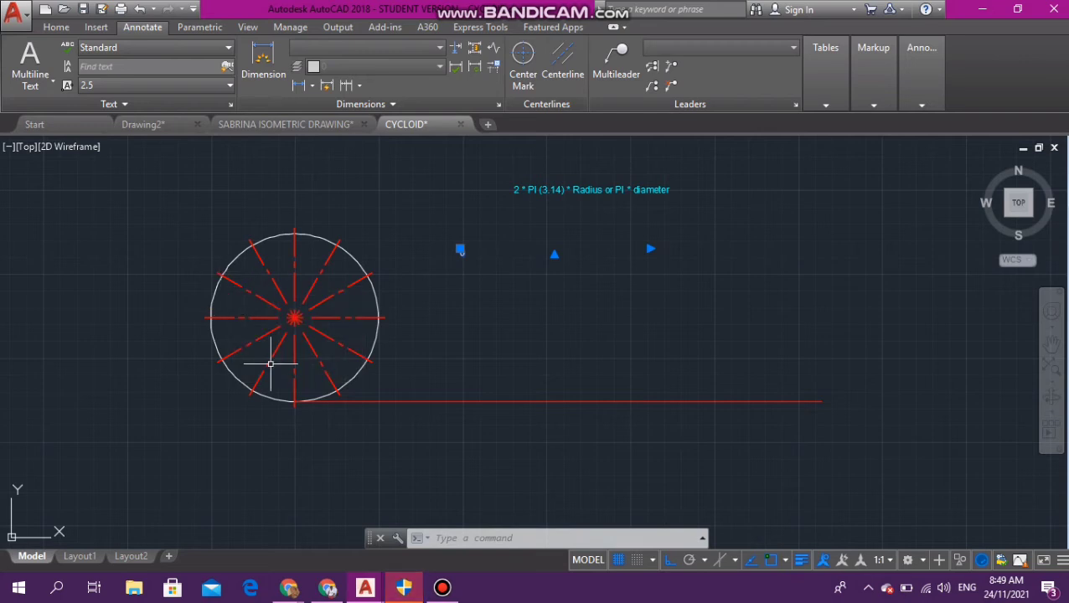
type("CO")
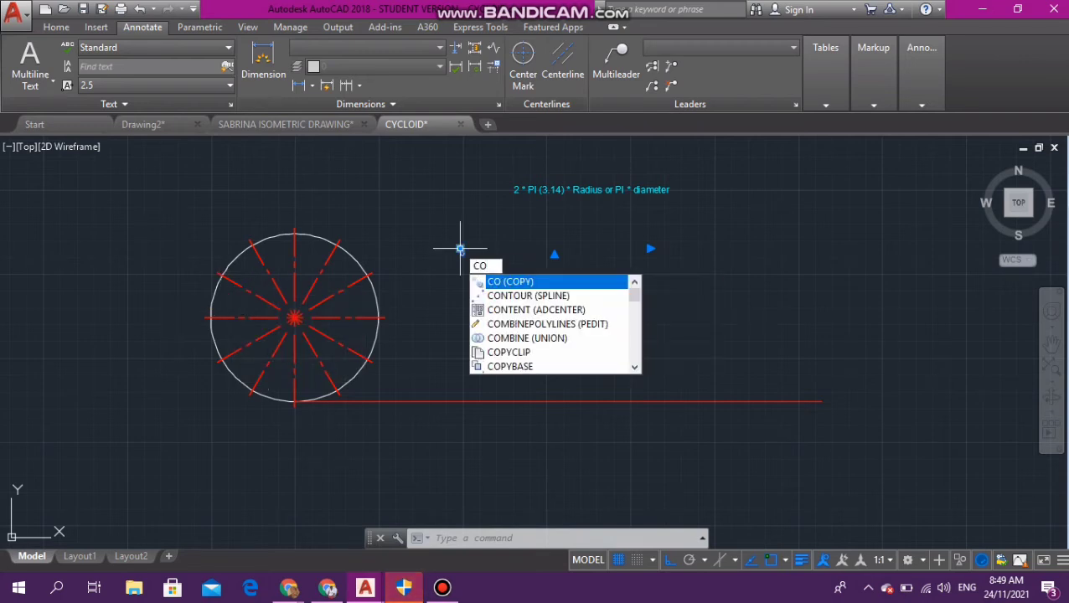
key("Return")
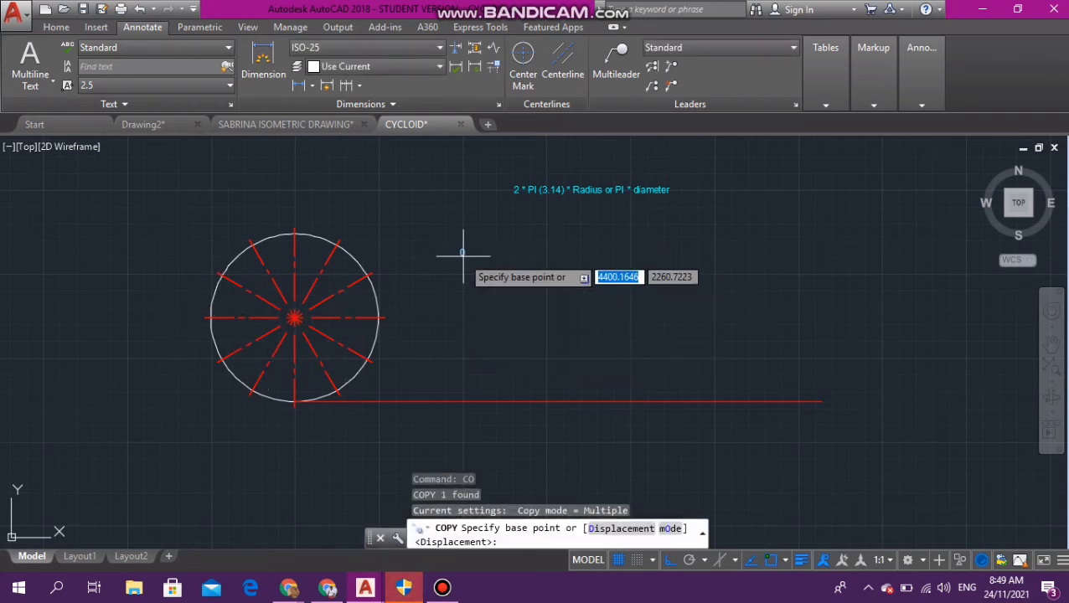
left_click(461, 252)
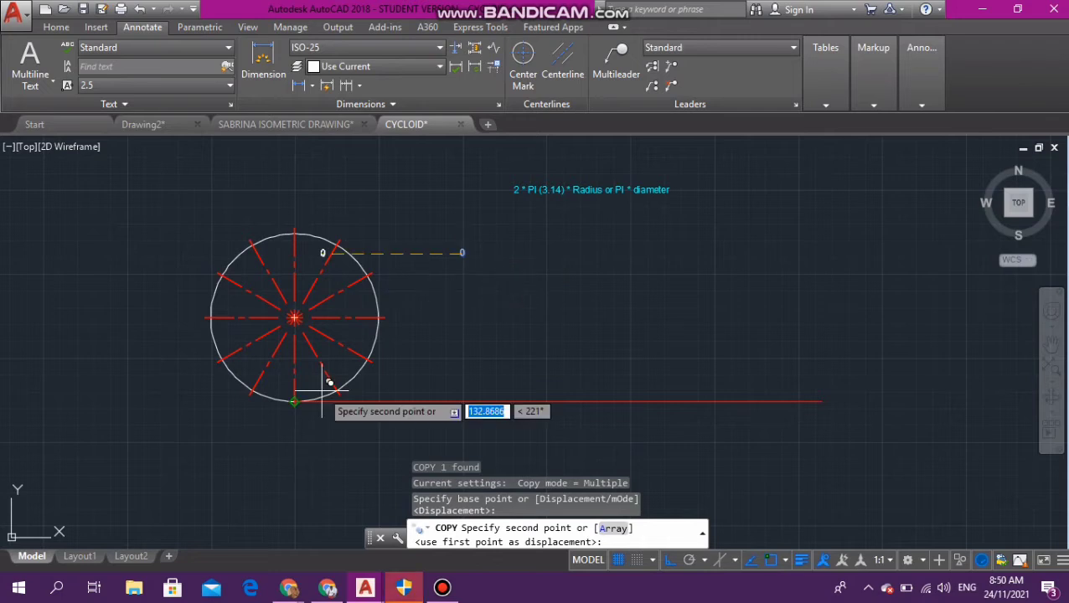
key("F8")
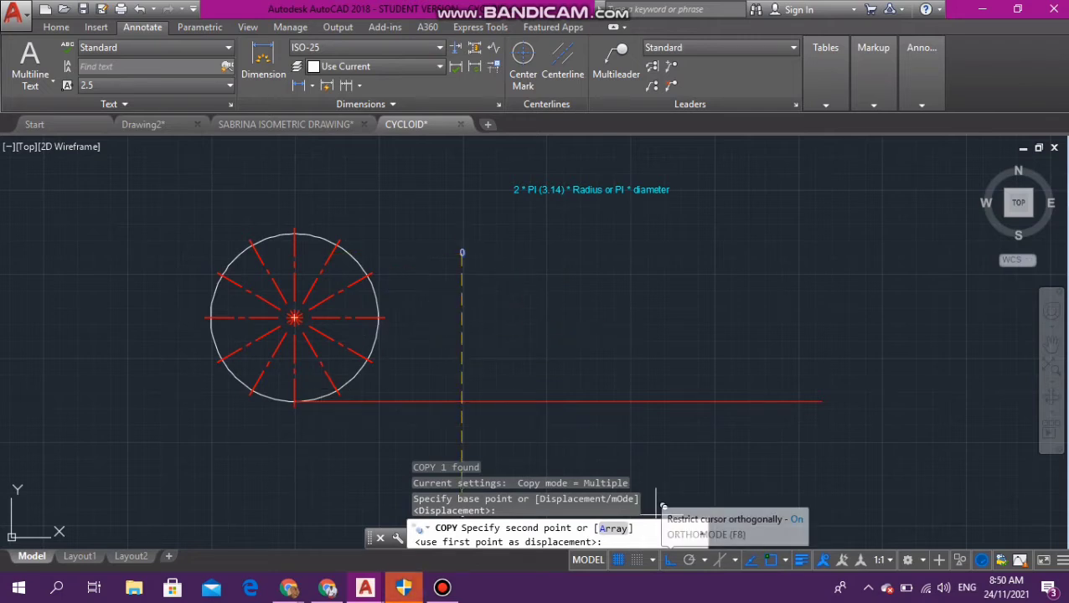
left_click(293, 408)
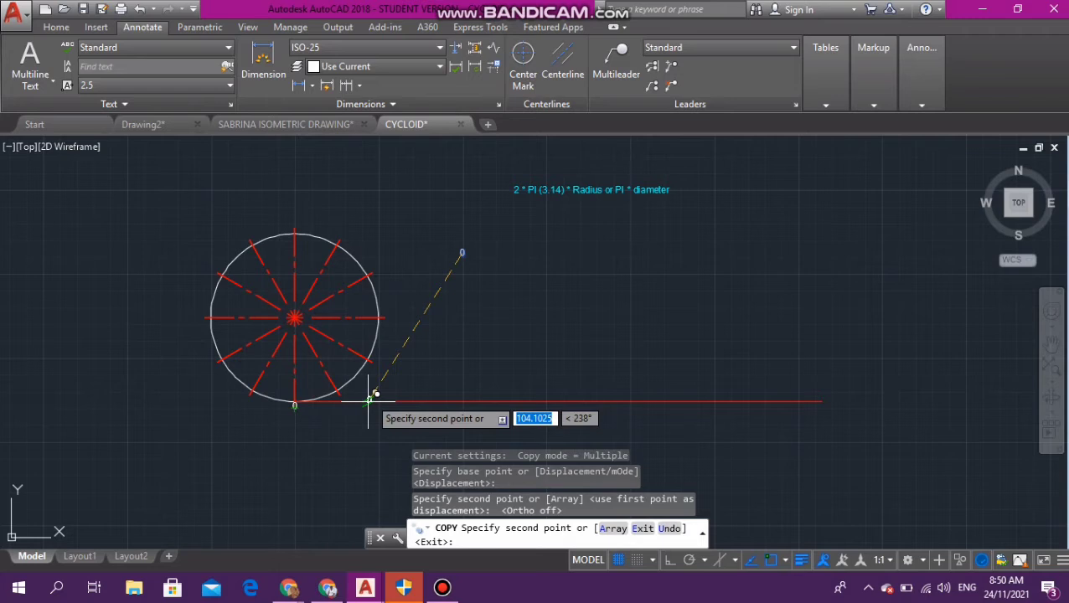
Step: Place copies of the "0" label at the outer ends of the other eleven division lines, counterclockwise around the circle, and end the copying
left_click(340, 394)
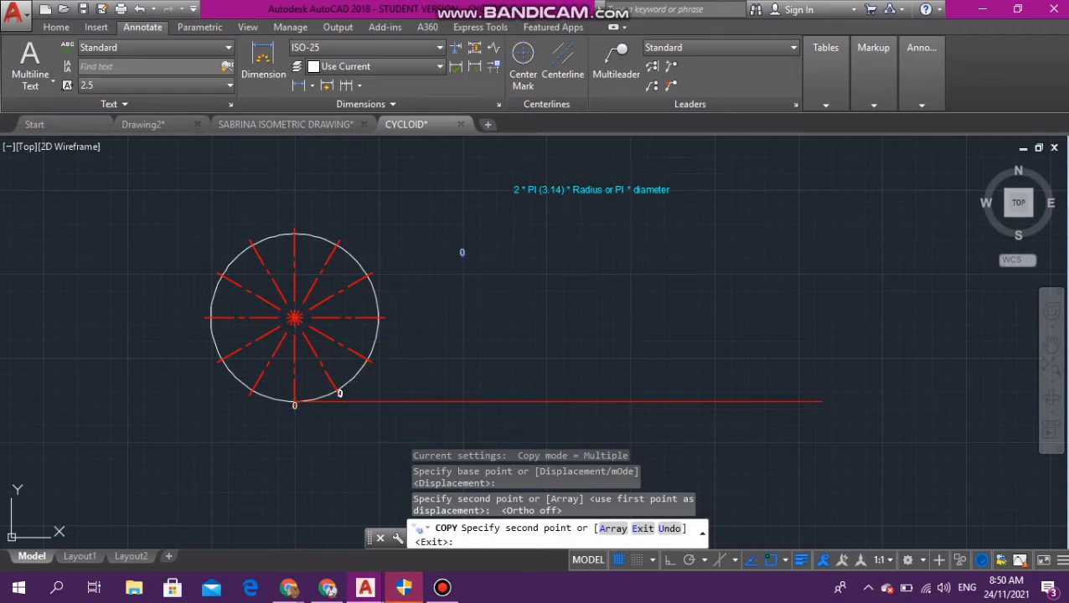
left_click(373, 360)
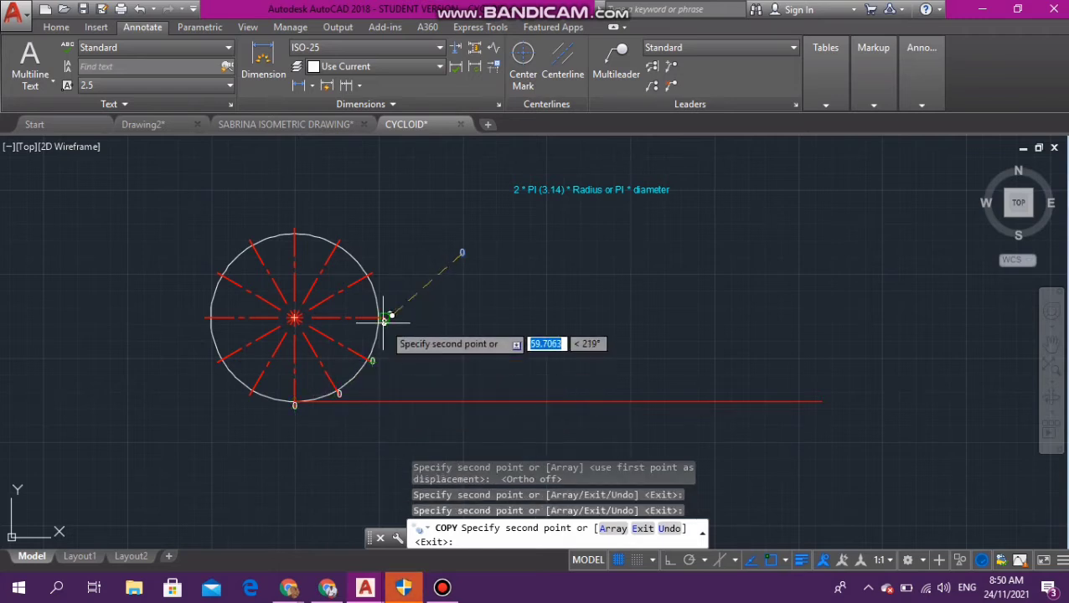
left_click(383, 316)
left_click(373, 270)
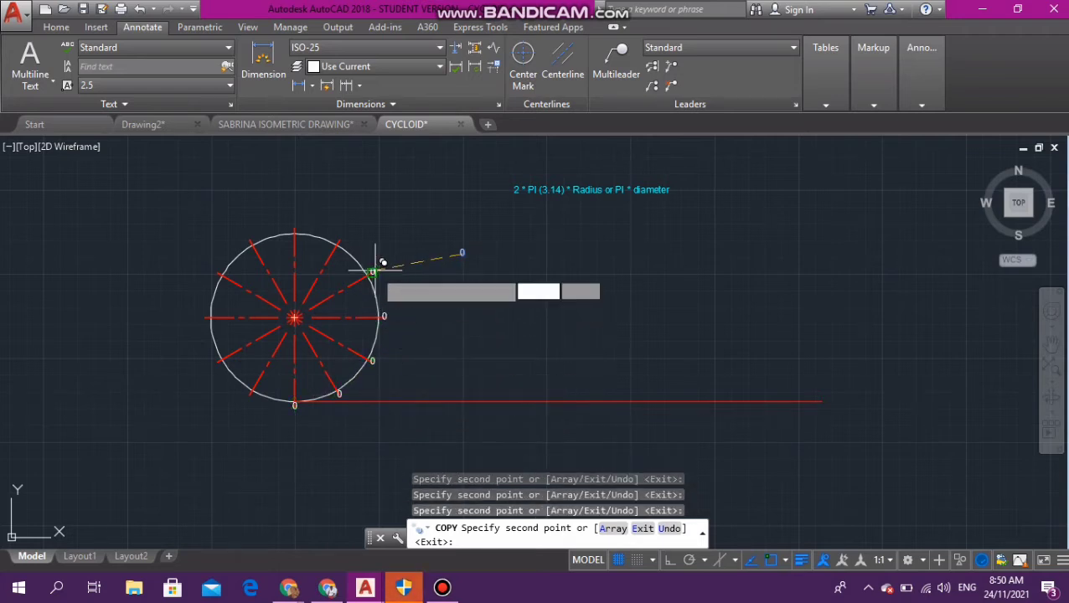
left_click(338, 238)
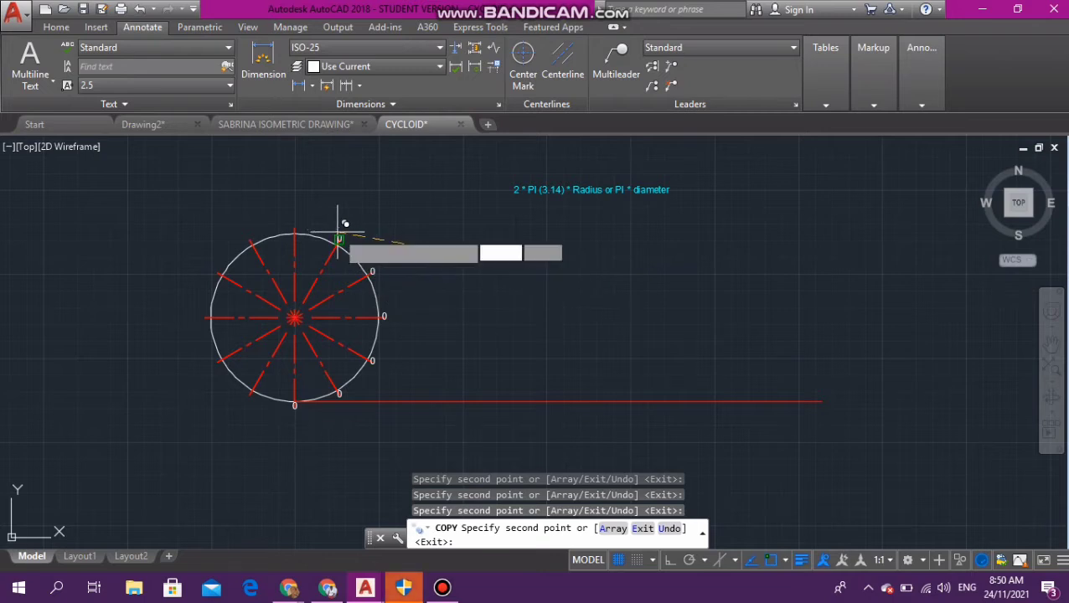
left_click(294, 231)
left_click(251, 241)
left_click(216, 271)
left_click(204, 316)
left_click(215, 363)
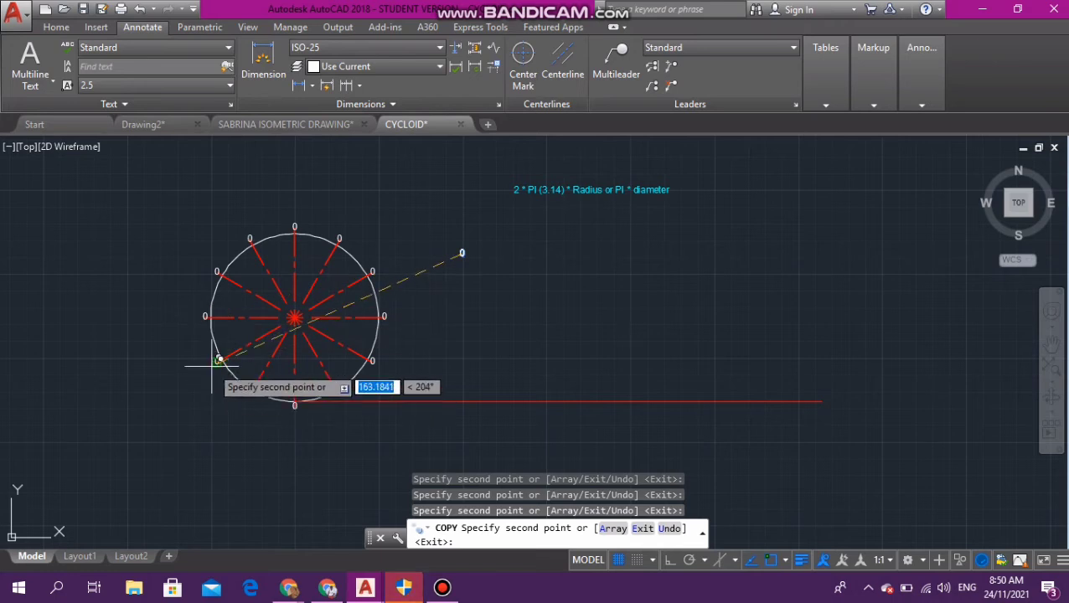
left_click(250, 393)
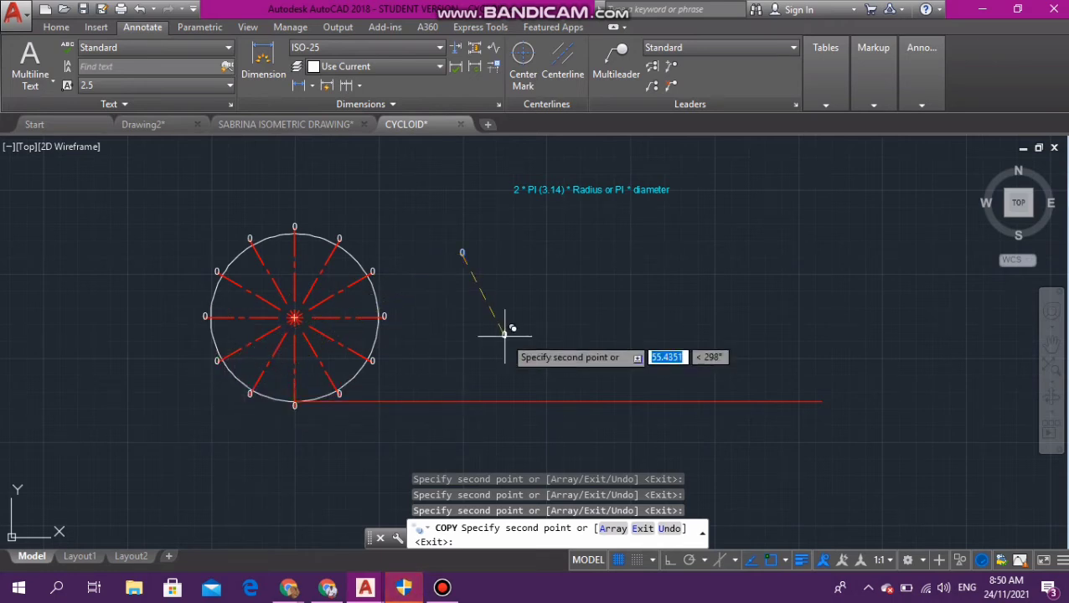
key("Escape")
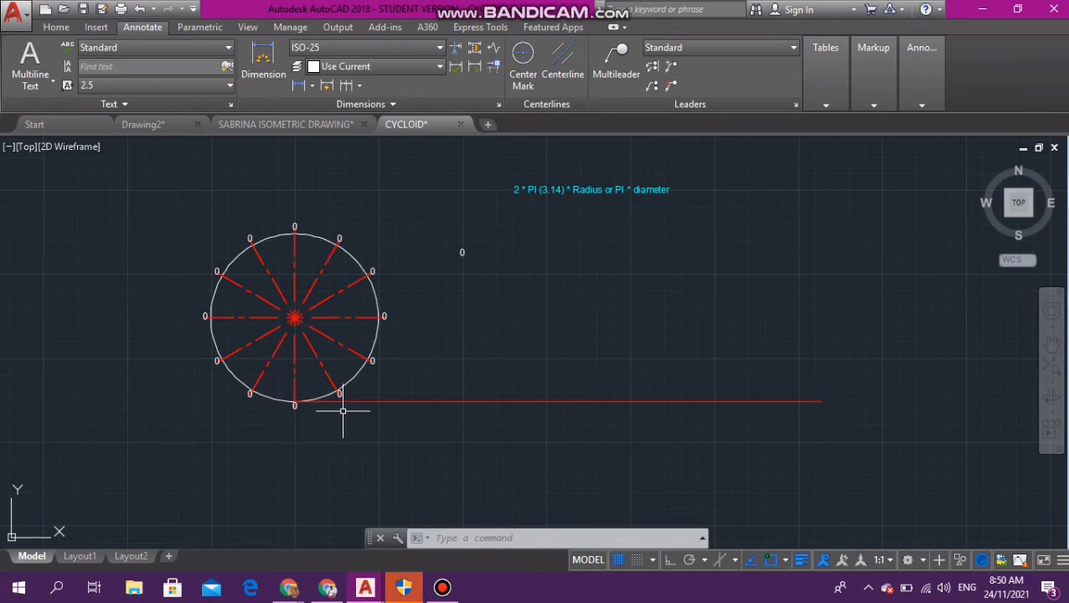
Step: Start the TEXTEDIT command and change the first label counterclockwise from the circle's lowest point to "1"
type("tes")
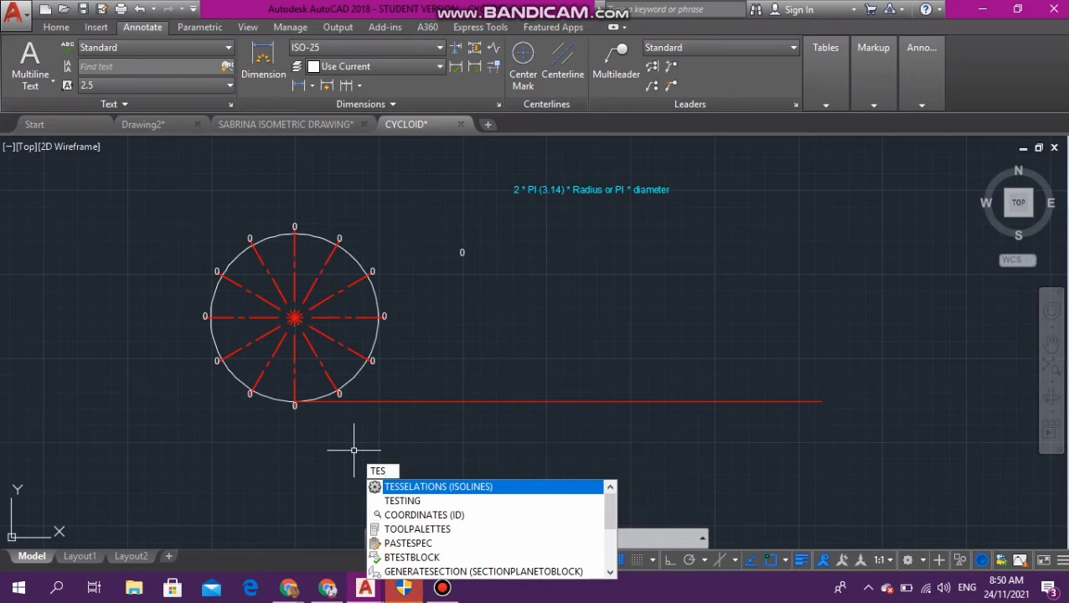
key("BackSpace")
type("X")
key("Down")
key("Down")
key("Up")
key("Up")
key("Escape")
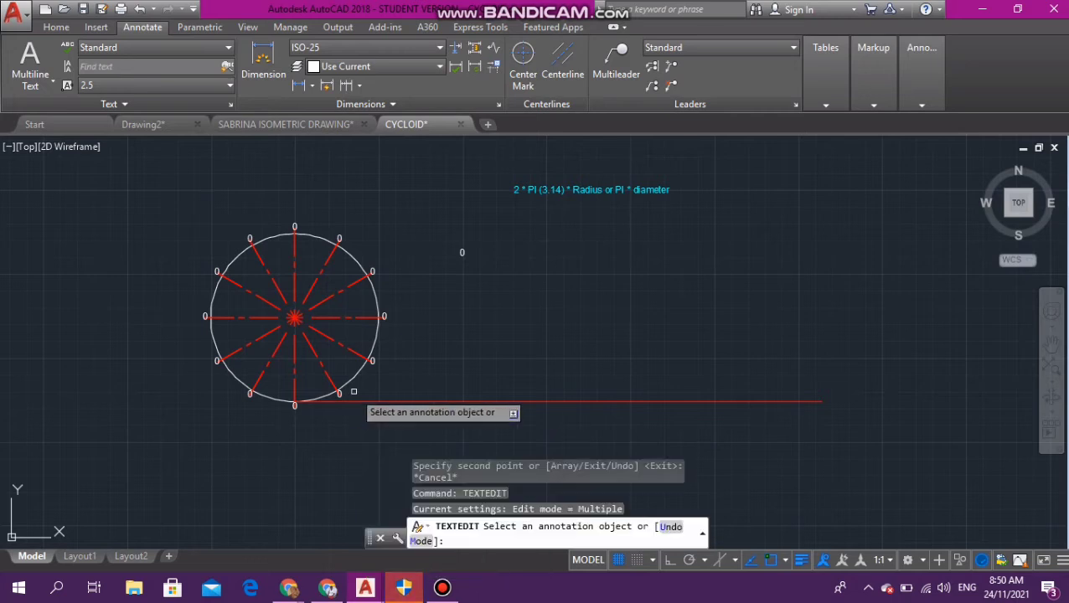
left_click(339, 395)
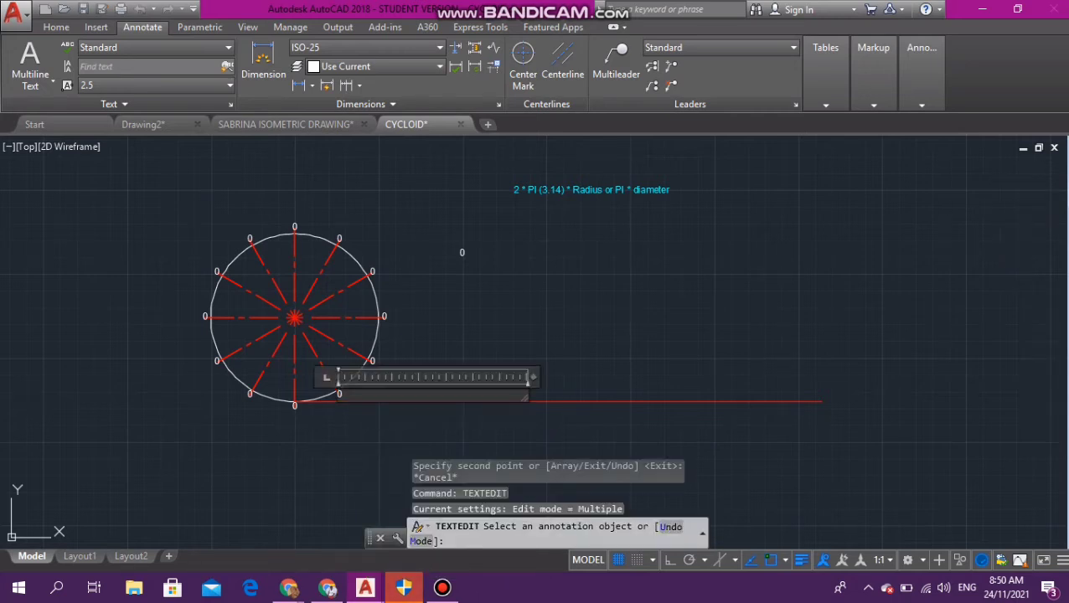
key("BackSpace")
type("1")
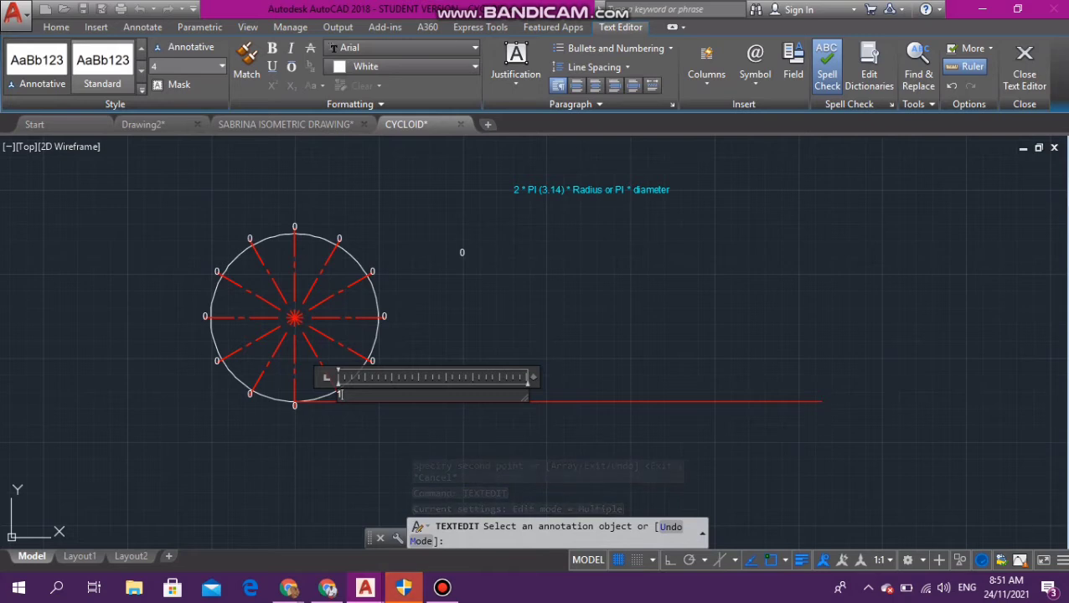
key("ctrl+Return")
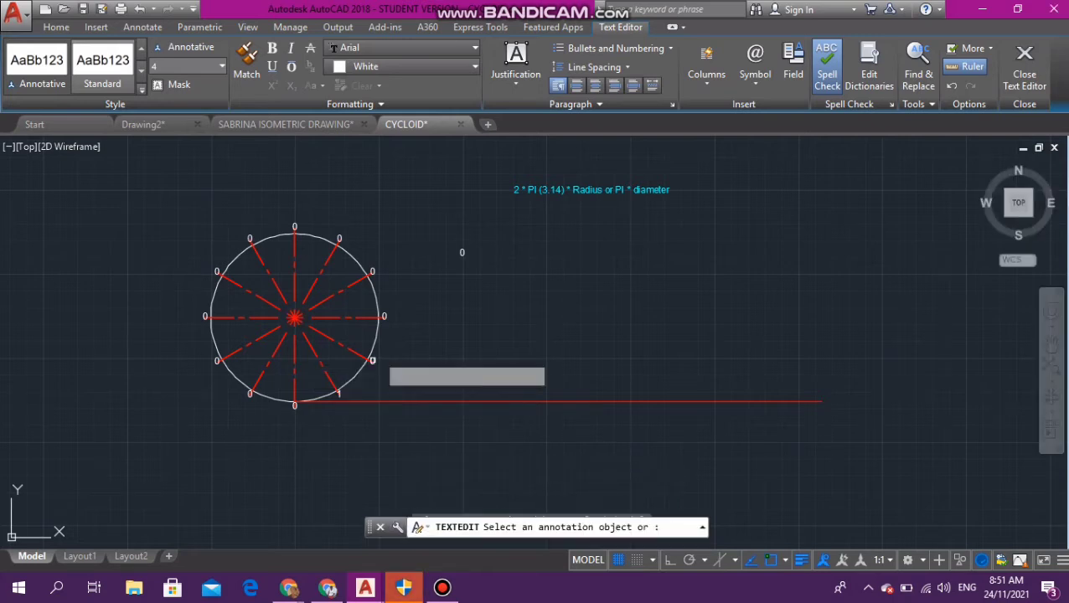
Step: Change the next two labels counterclockwise after "1" to "2" and "3"
left_click(374, 361)
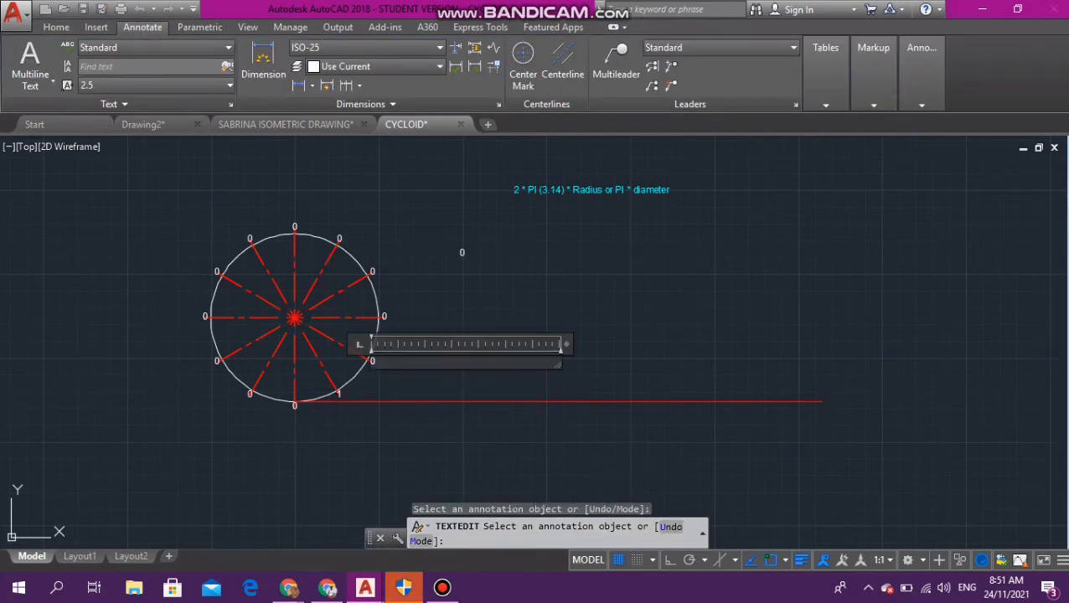
type("2")
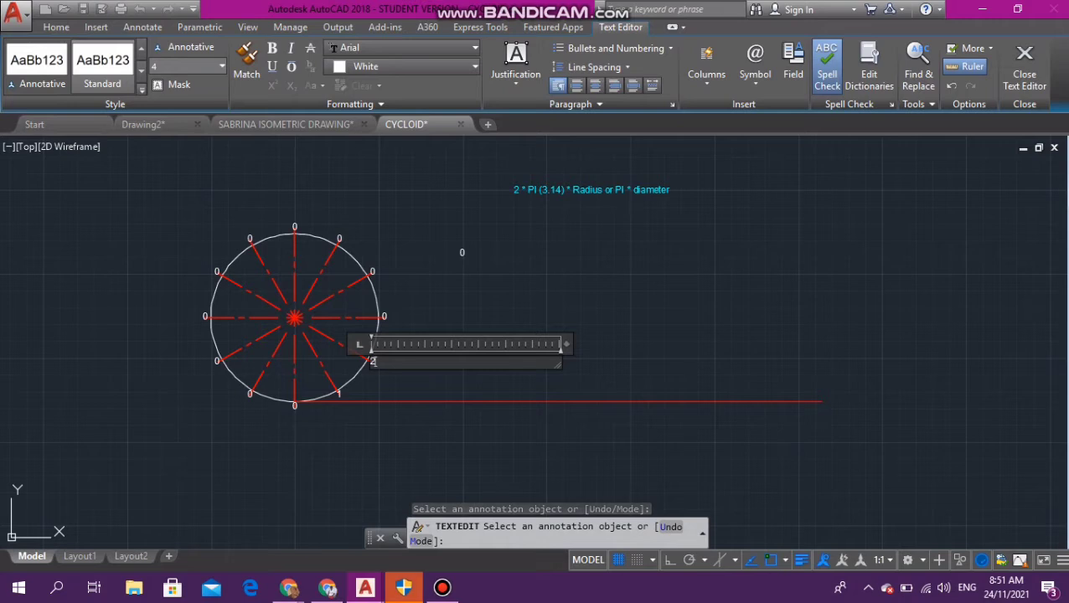
left_click(385, 306)
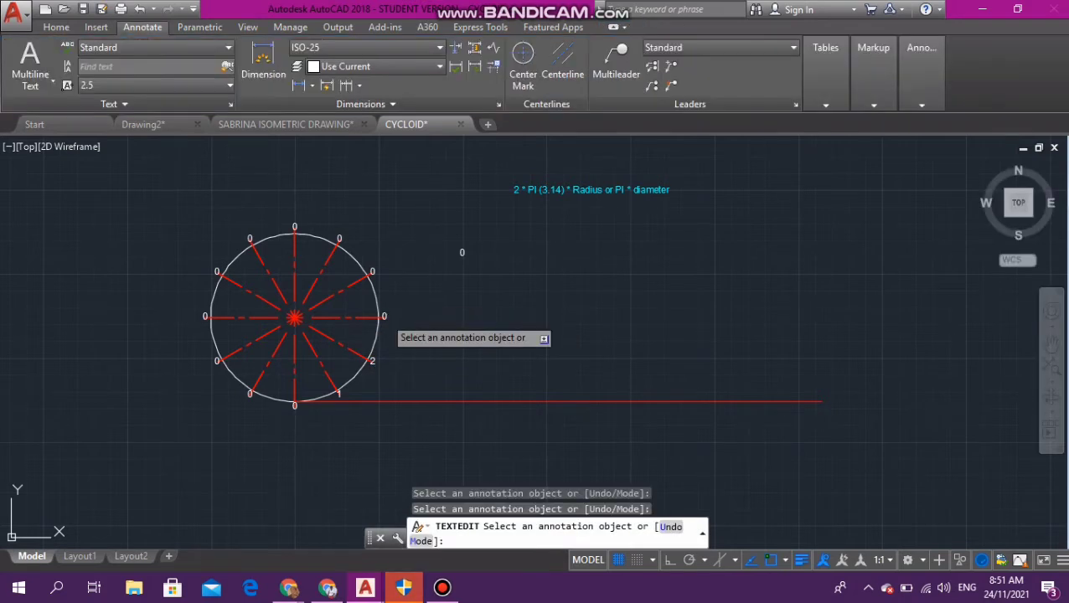
left_click(384, 317)
type("3")
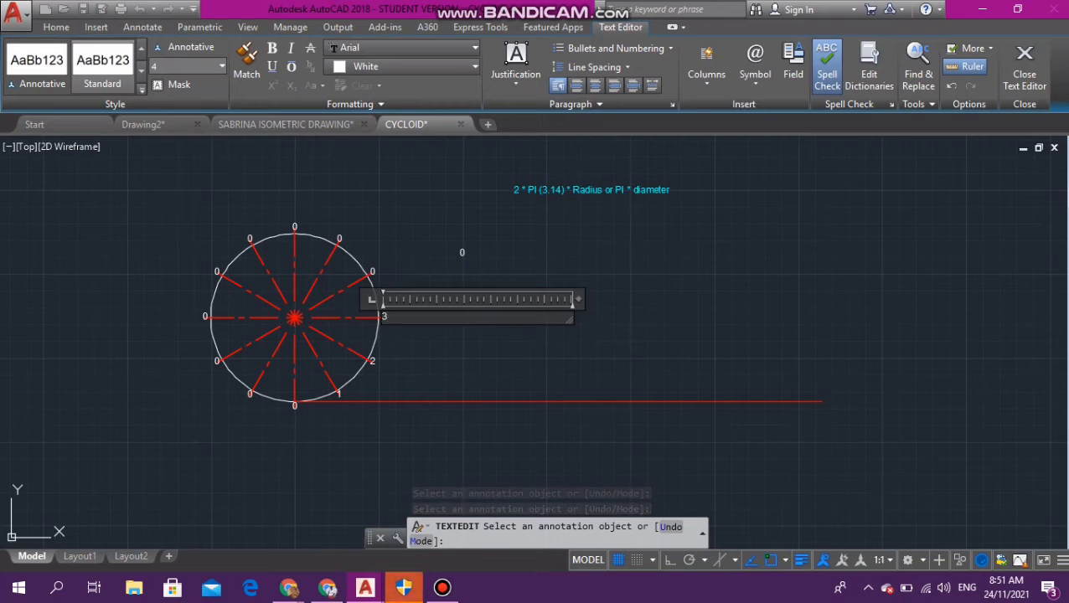
left_click(371, 268)
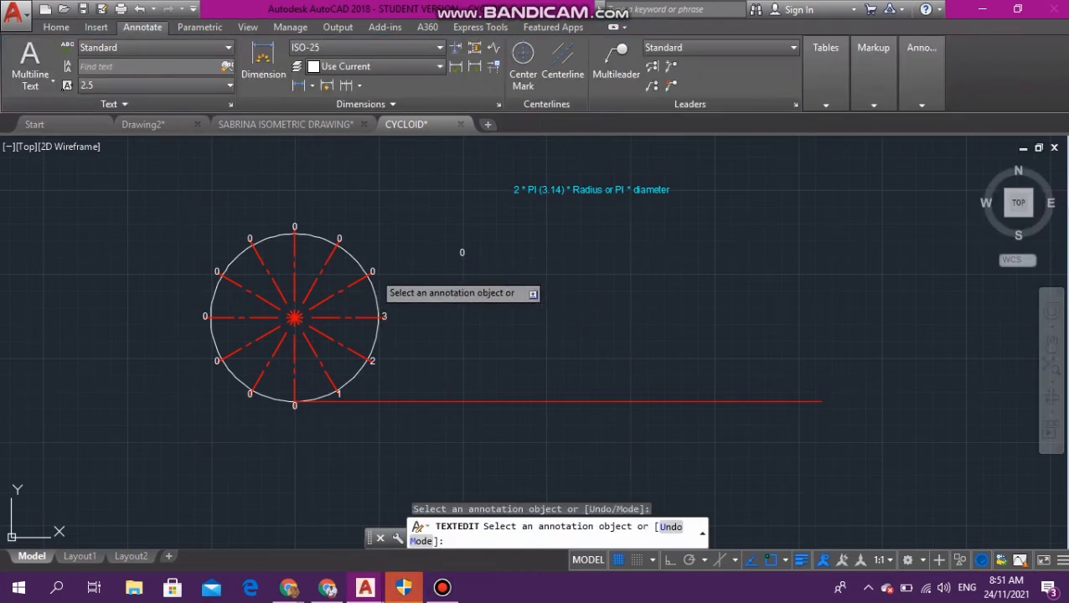
Step: Change the two labels following "3" counterclockwise around the circle to "4" and "5"
left_click(372, 272)
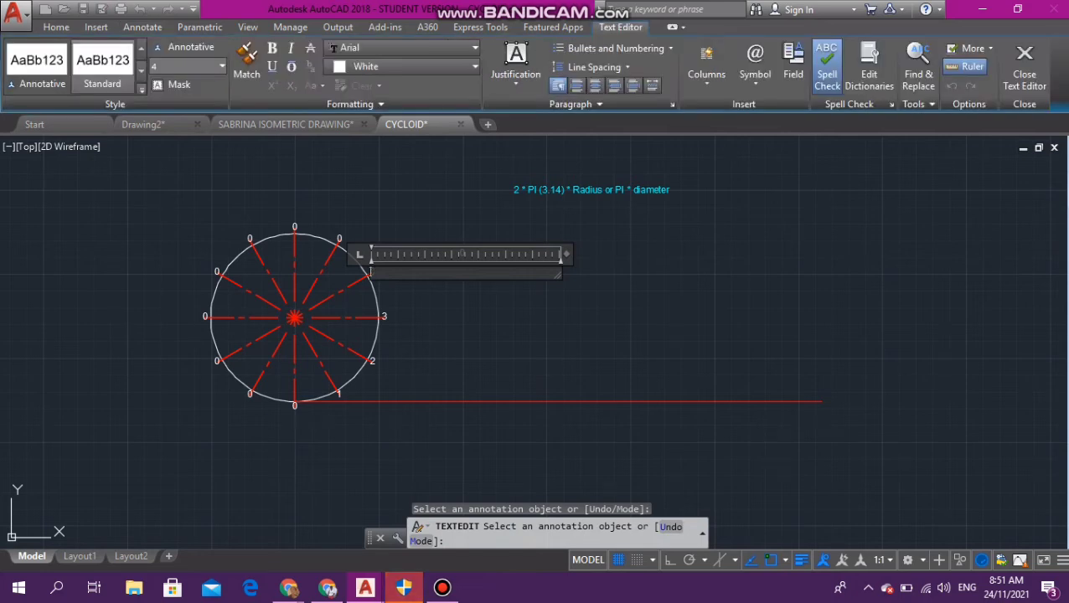
type("4")
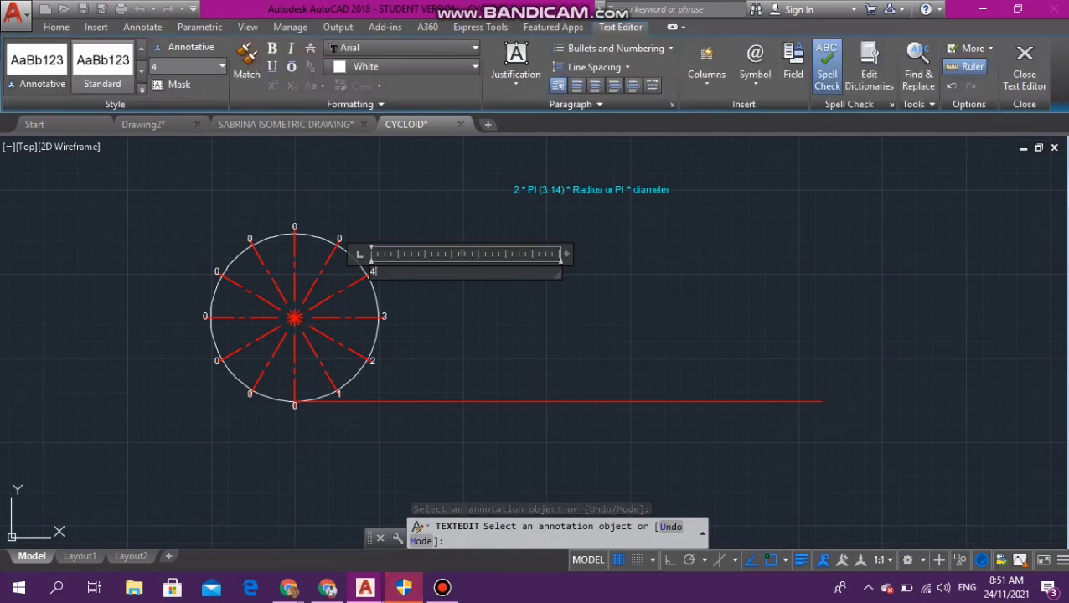
left_click(337, 237)
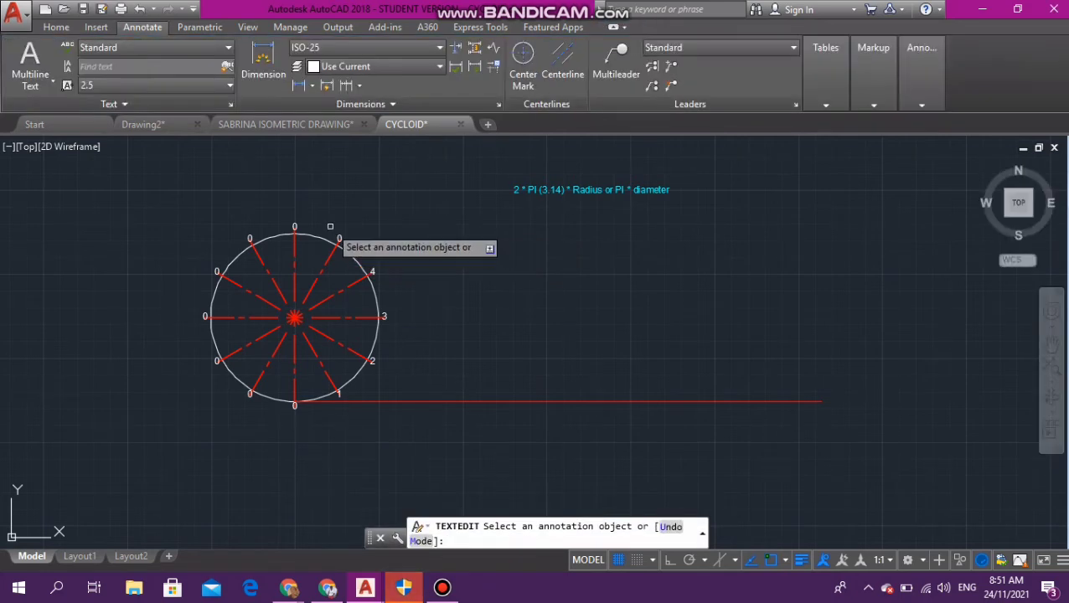
left_click(340, 239)
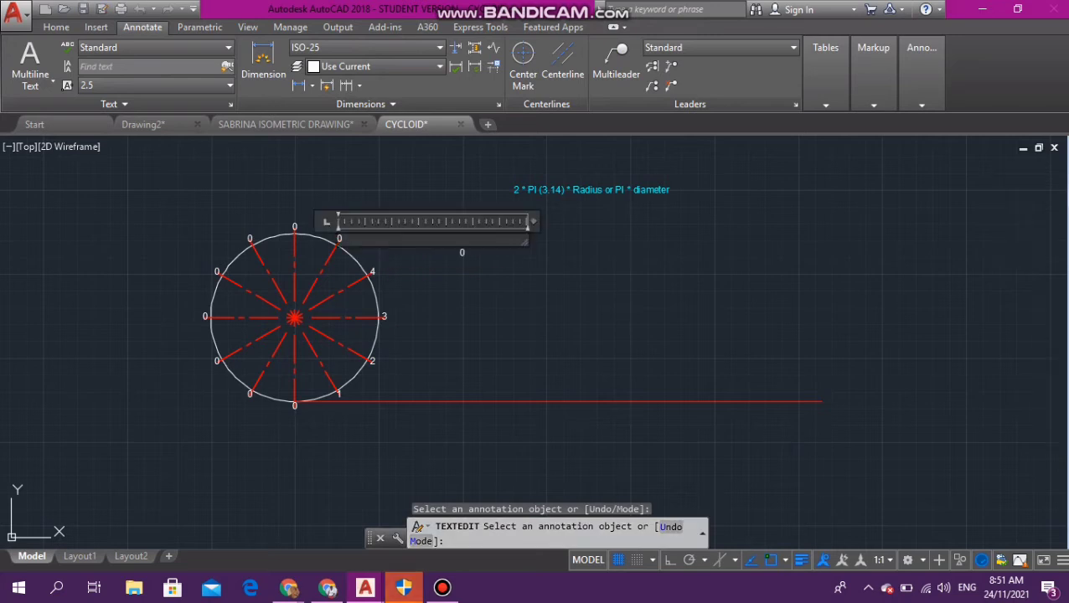
key("BackSpace")
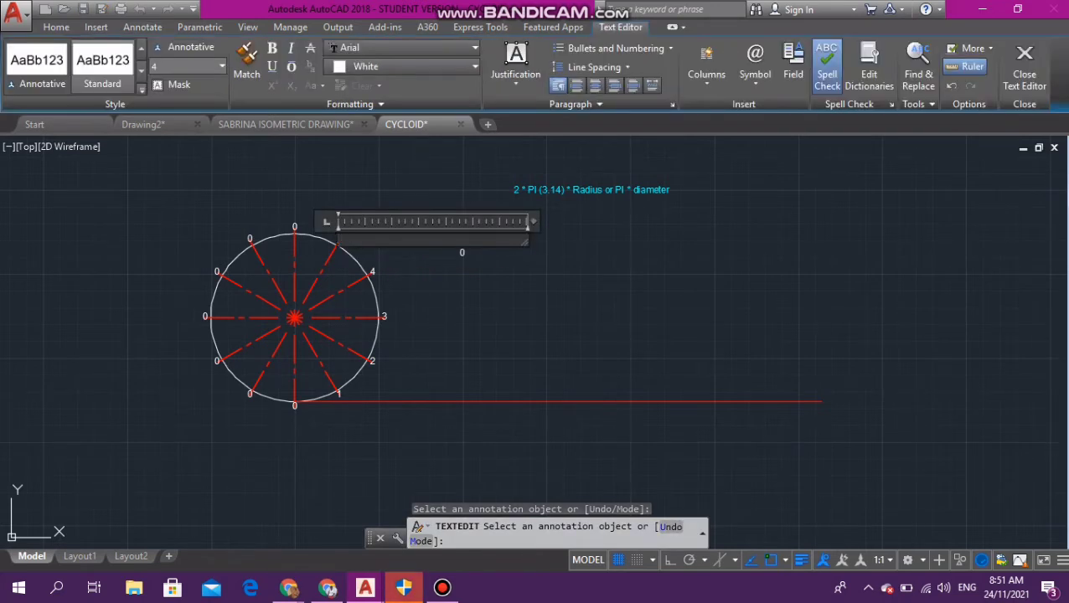
type("5")
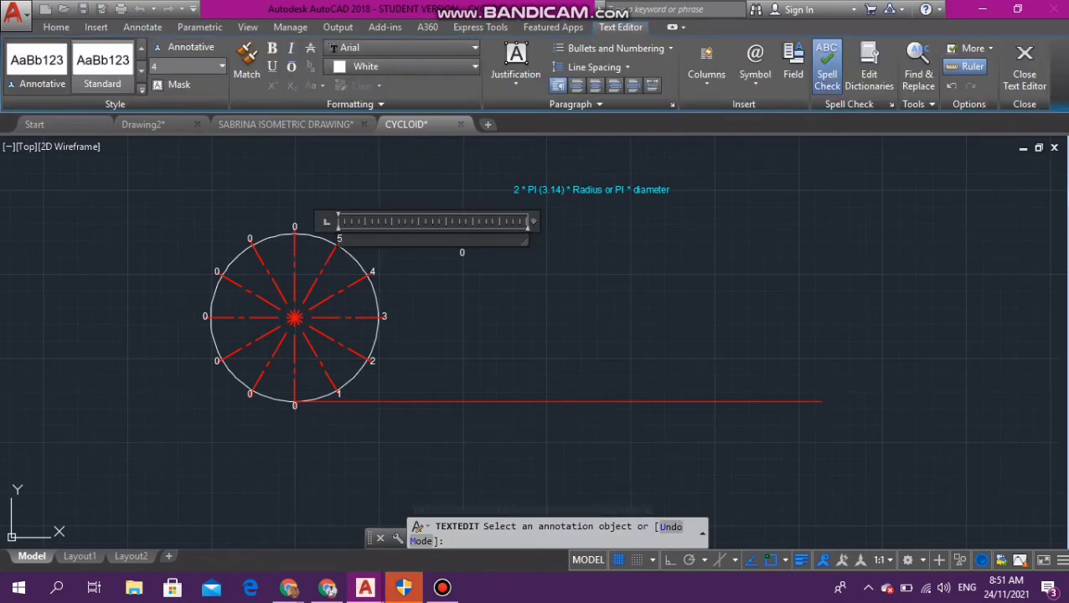
left_click(461, 250)
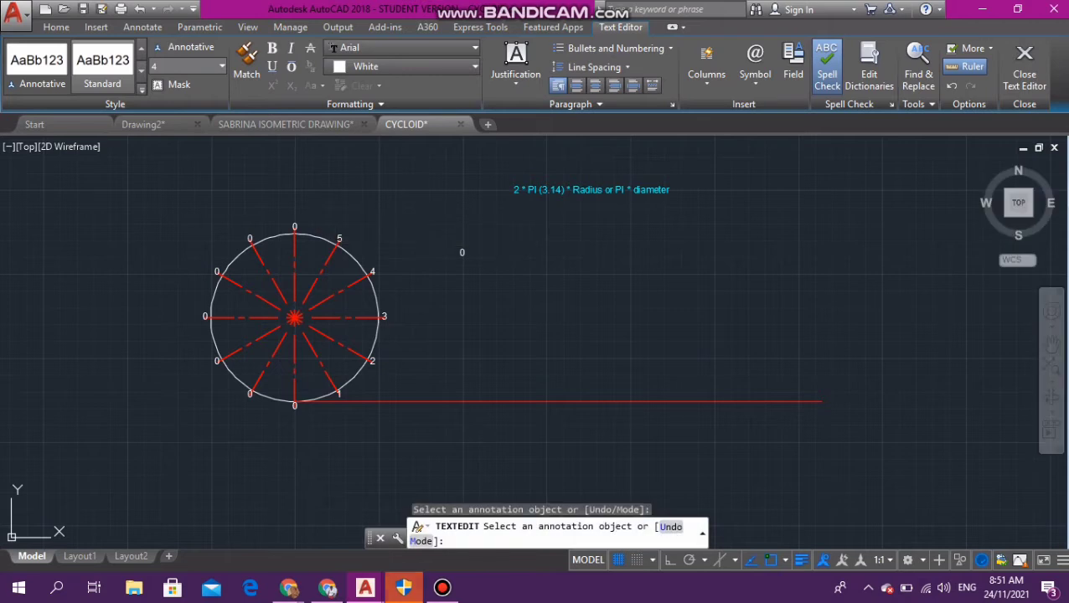
Step: Change the label at the circle's highest point to "6"
left_click(295, 227)
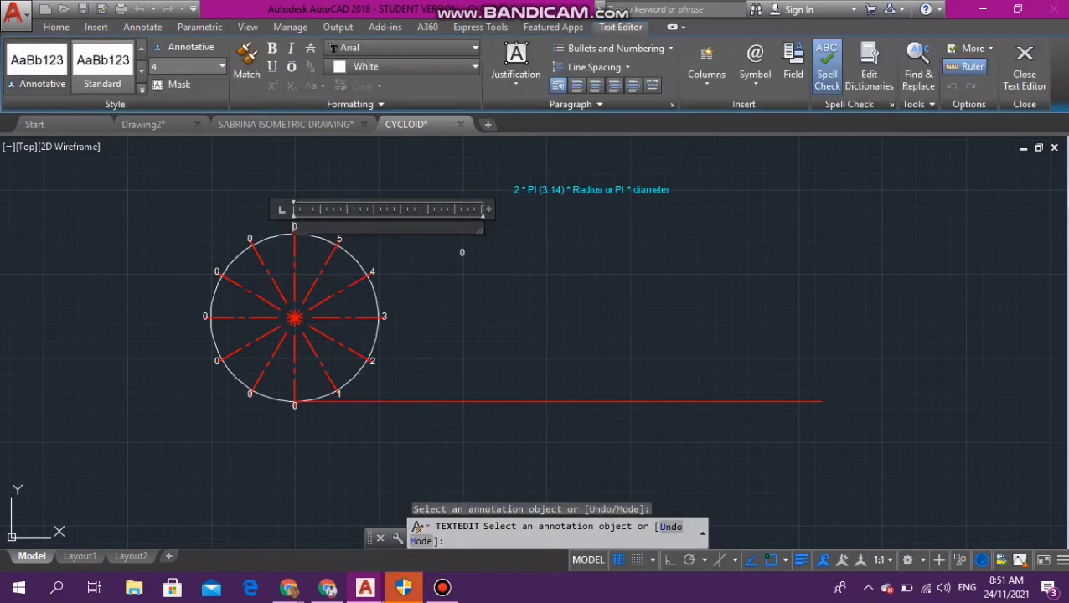
type("6")
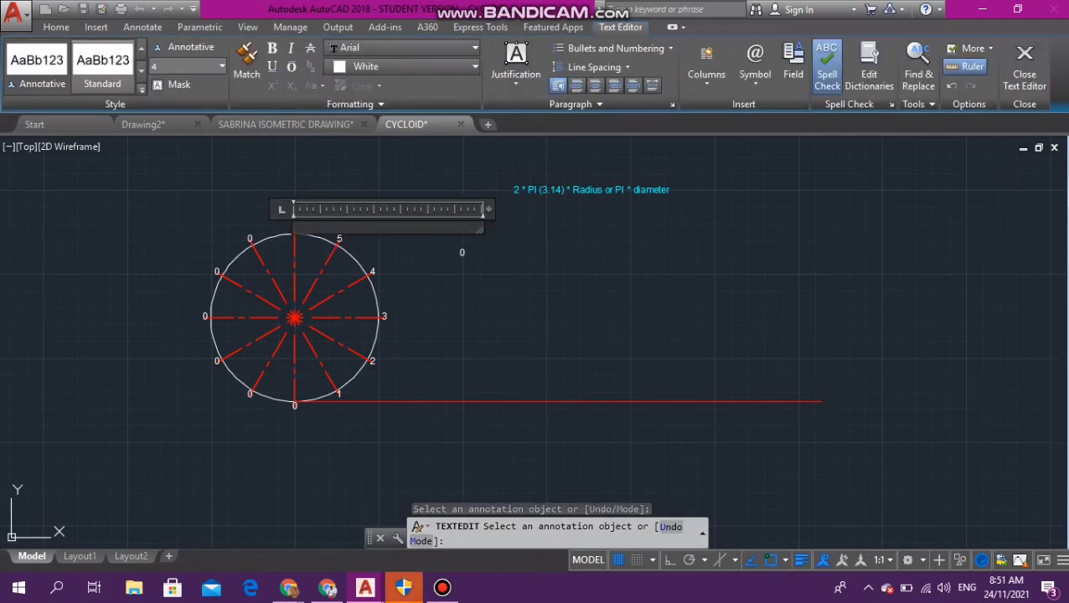
left_click(248, 234)
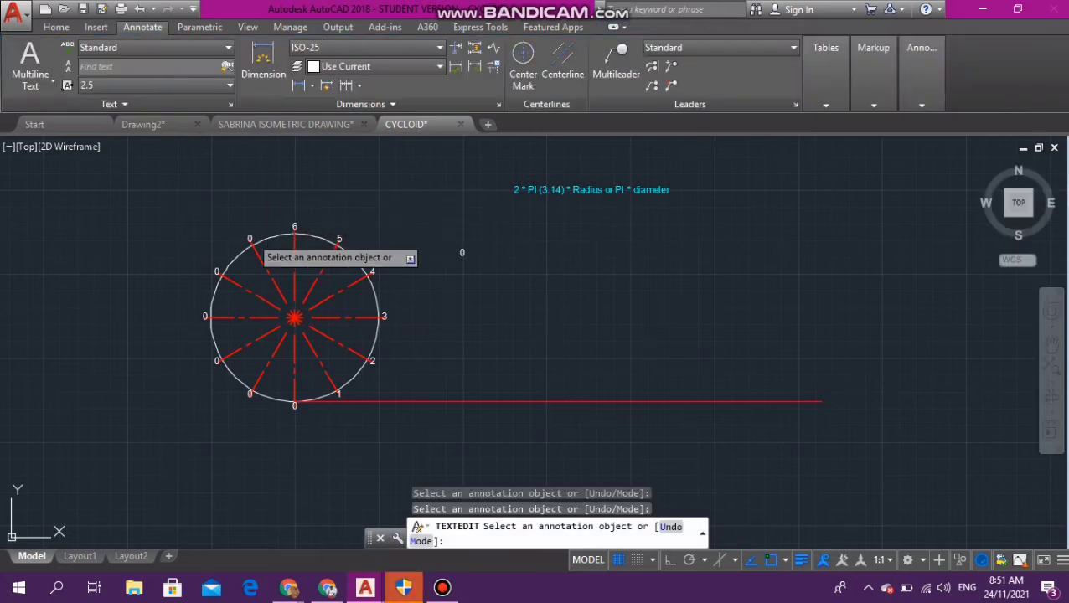
Step: Change the two labels following "6" counterclockwise around the circle to "7" and "8"
left_click(249, 239)
key("BackSpace")
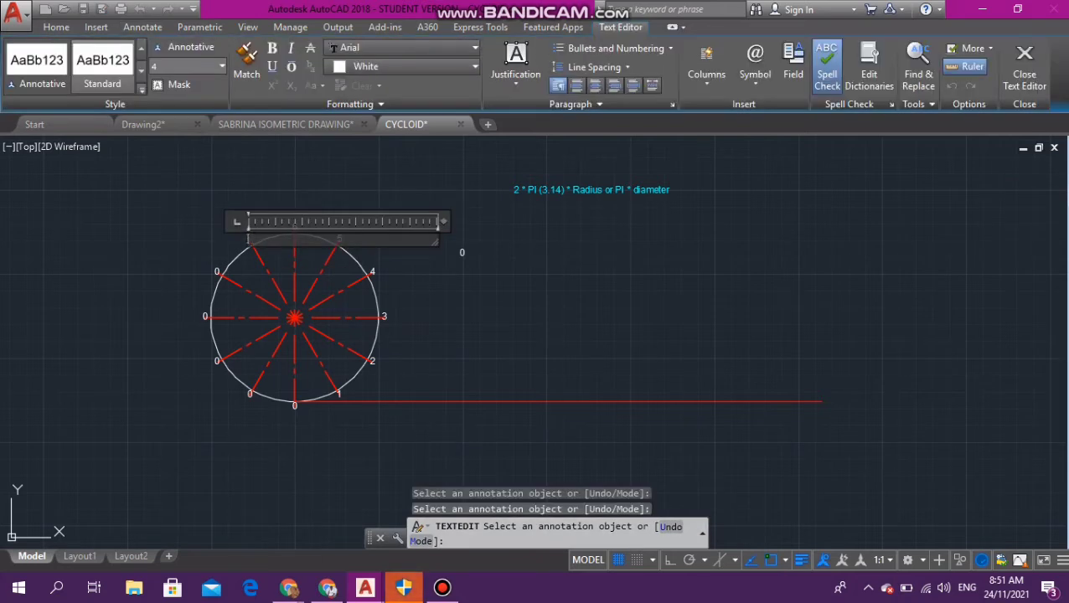
type("7")
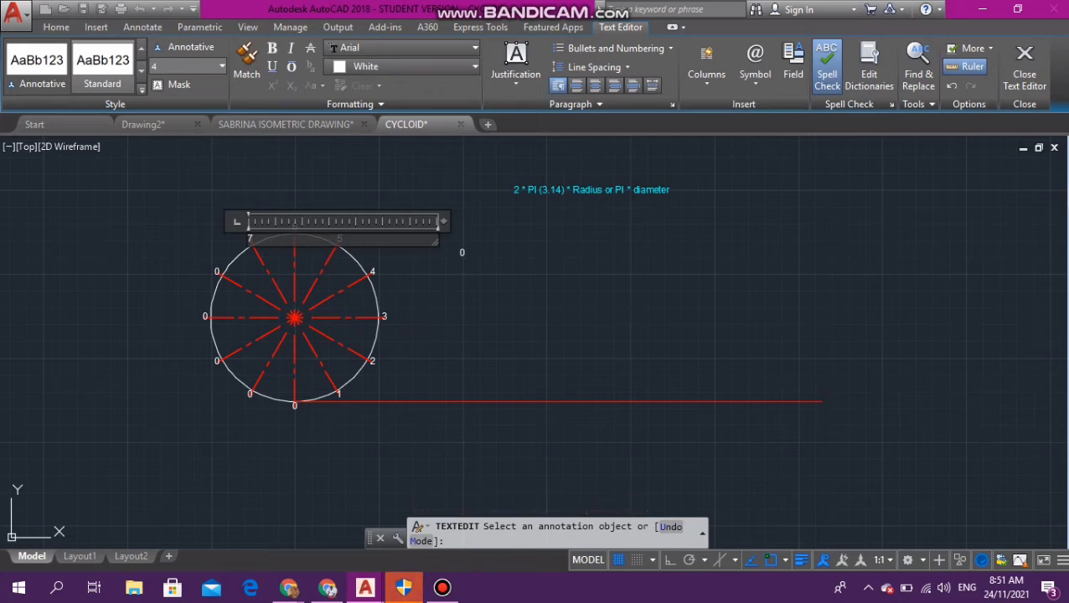
left_click(214, 267)
left_click(214, 266)
left_click(214, 267)
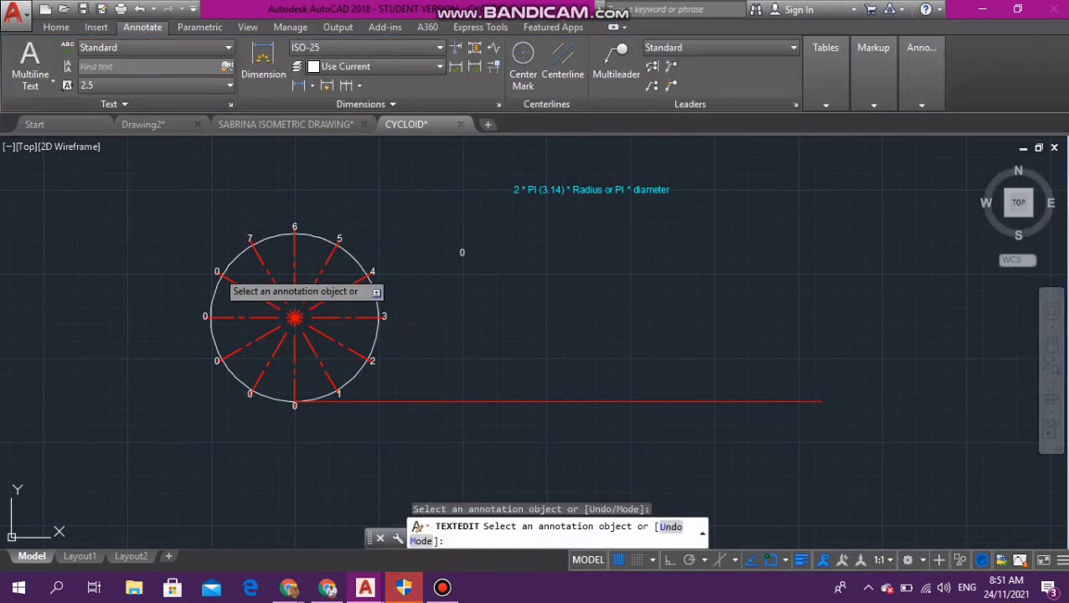
left_click(217, 272)
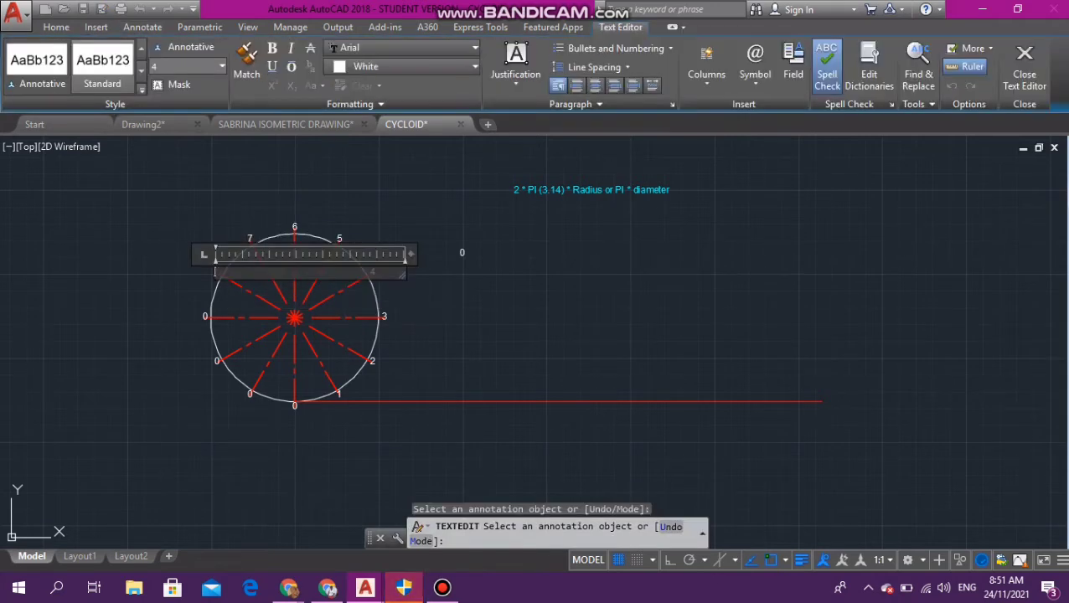
type("8")
left_click(201, 313)
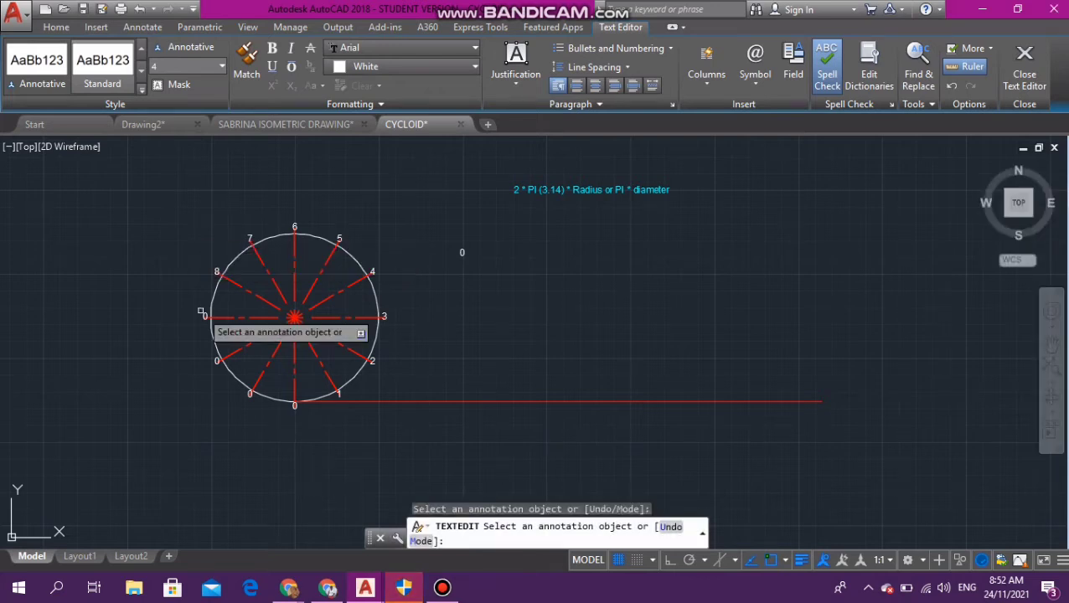
Step: Change the next two labels counterclockwise after "8" to "9" and "10"
left_click(205, 317)
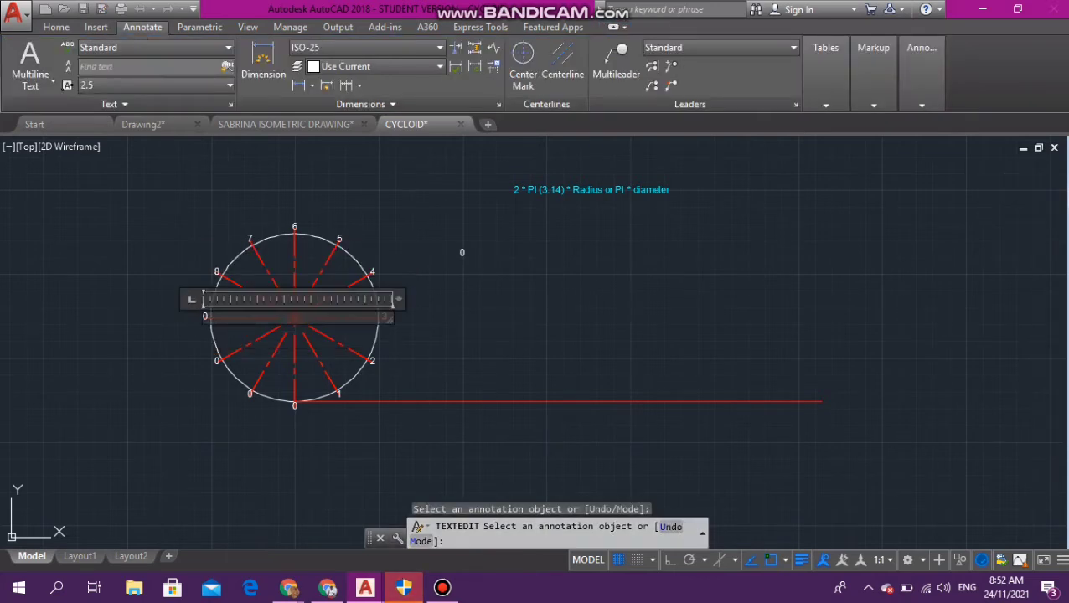
key("BackSpace")
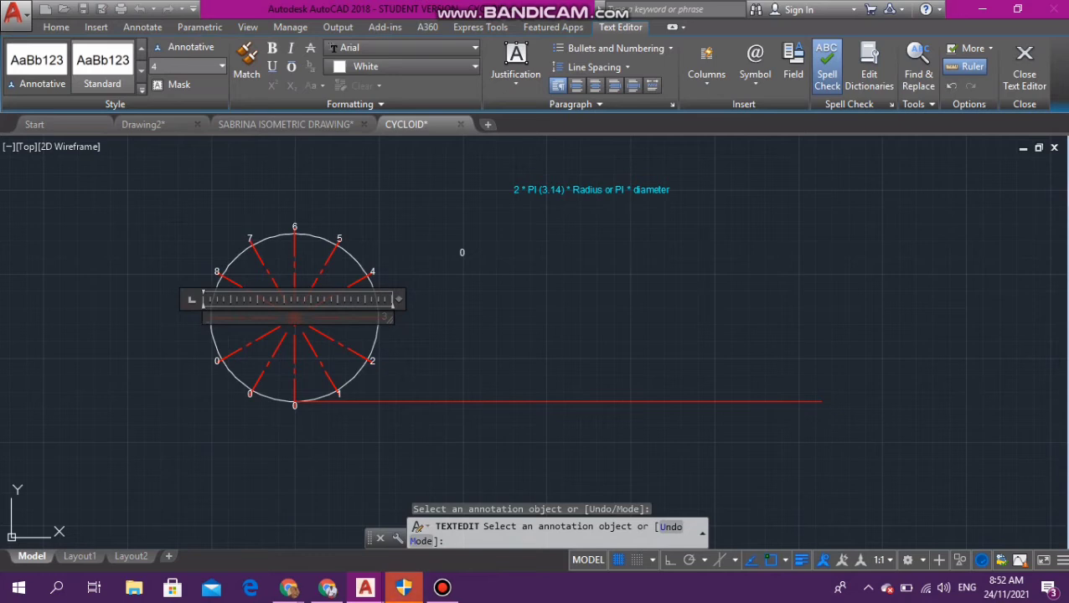
type("9")
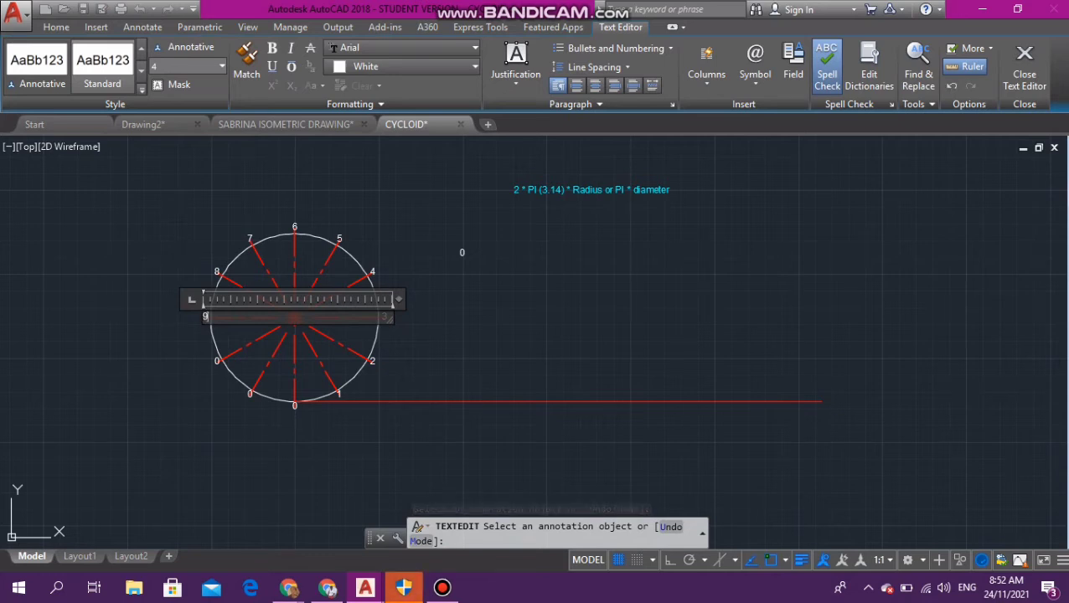
left_click(216, 360)
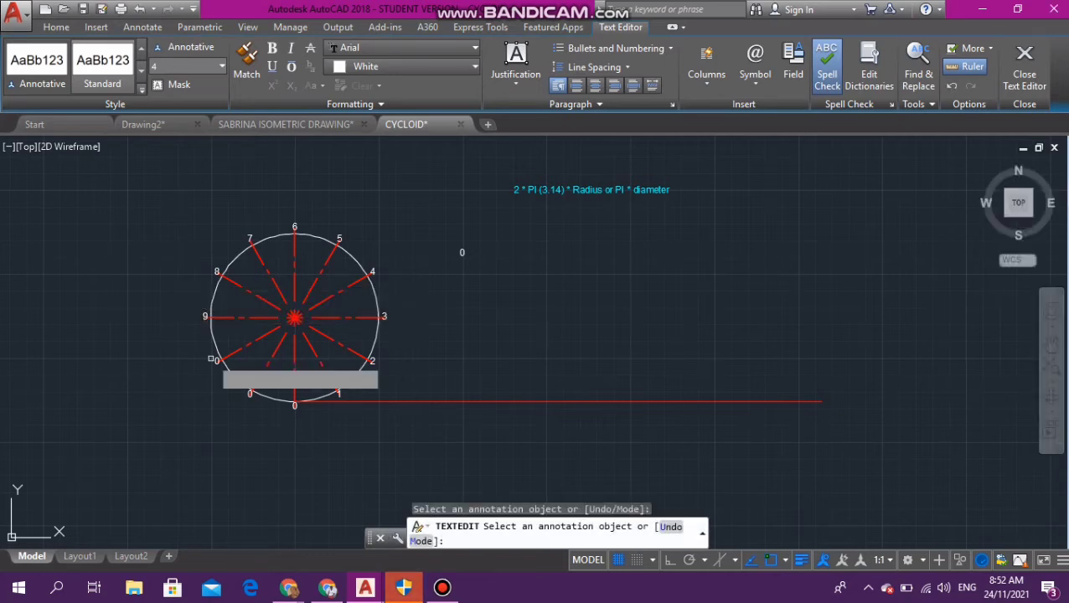
left_click(216, 360)
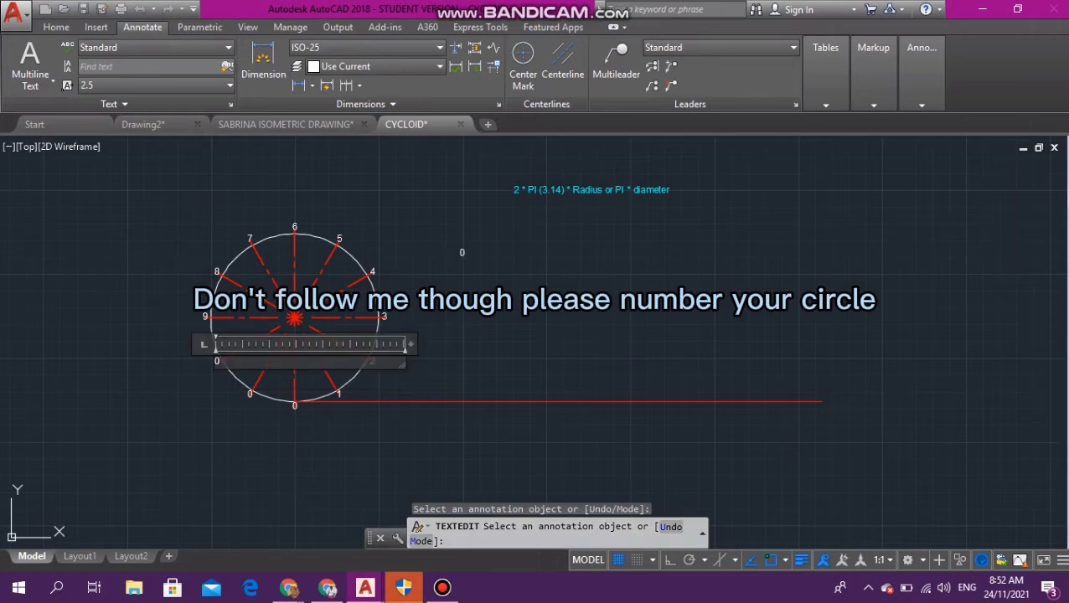
key("BackSpace")
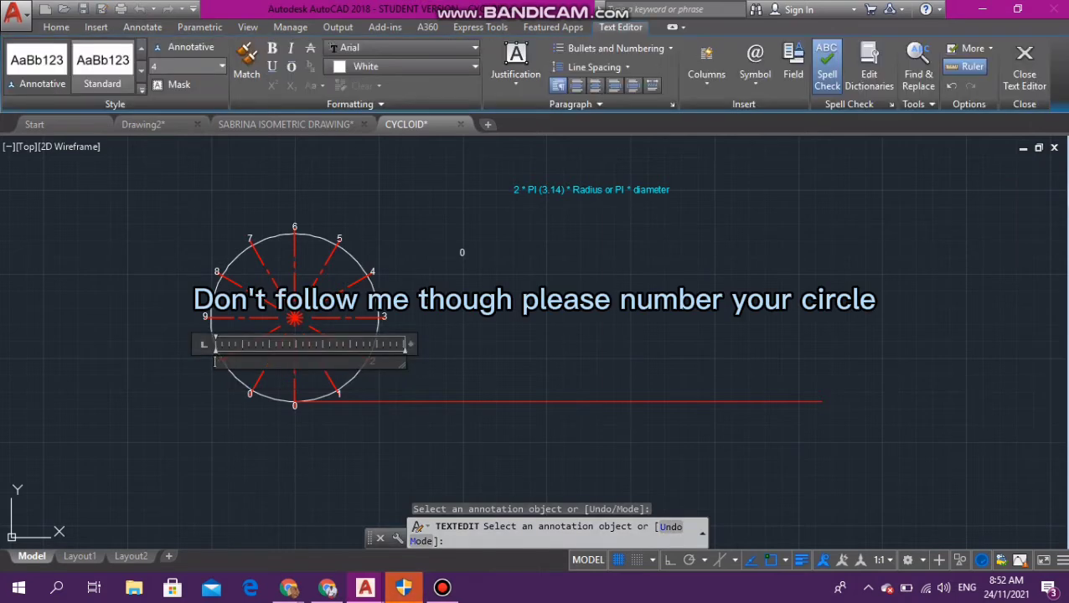
type("10")
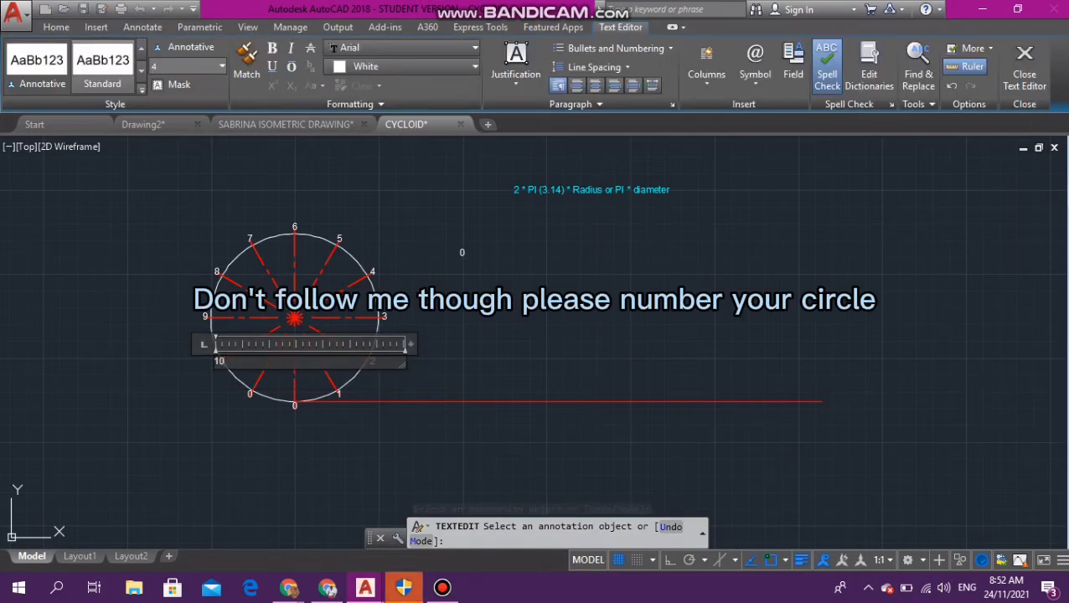
left_click(251, 401)
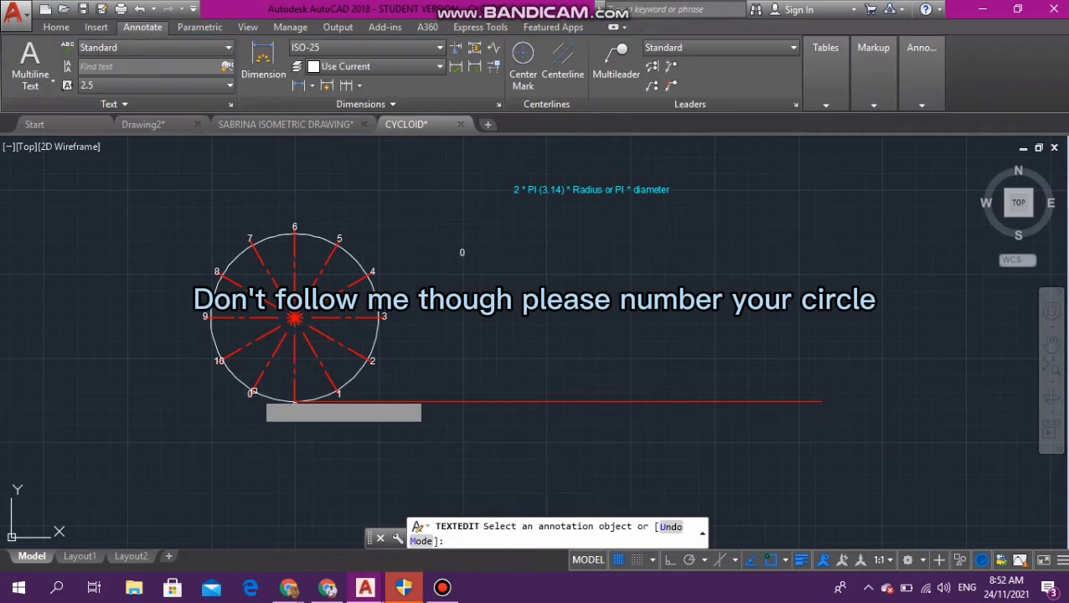
Step: Change the last label before the circle's lowest point to "11" and end the text editing command
left_click(250, 396)
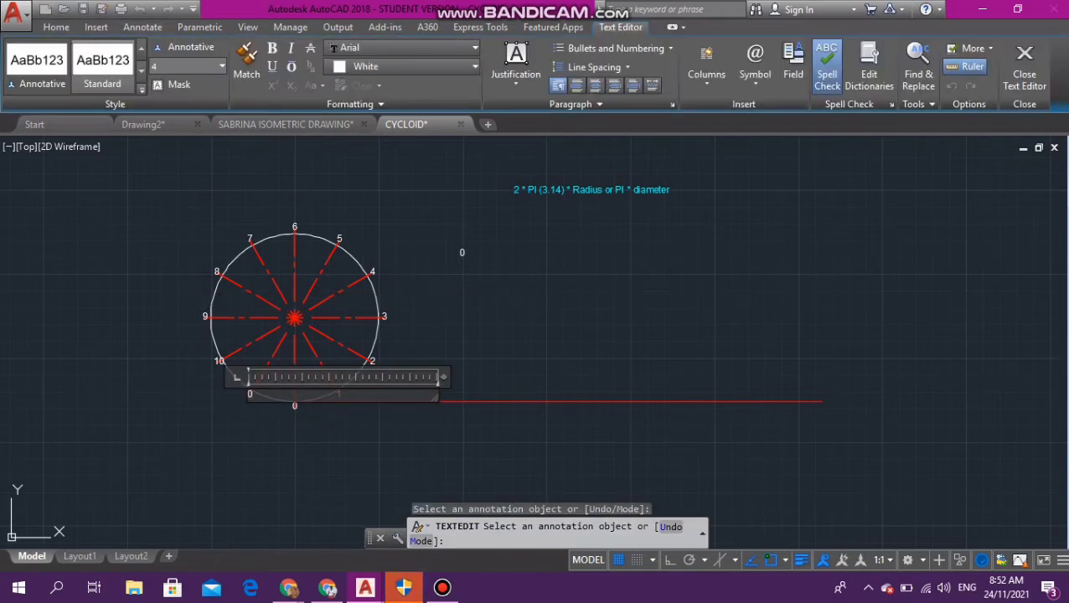
key("BackSpace")
type("11")
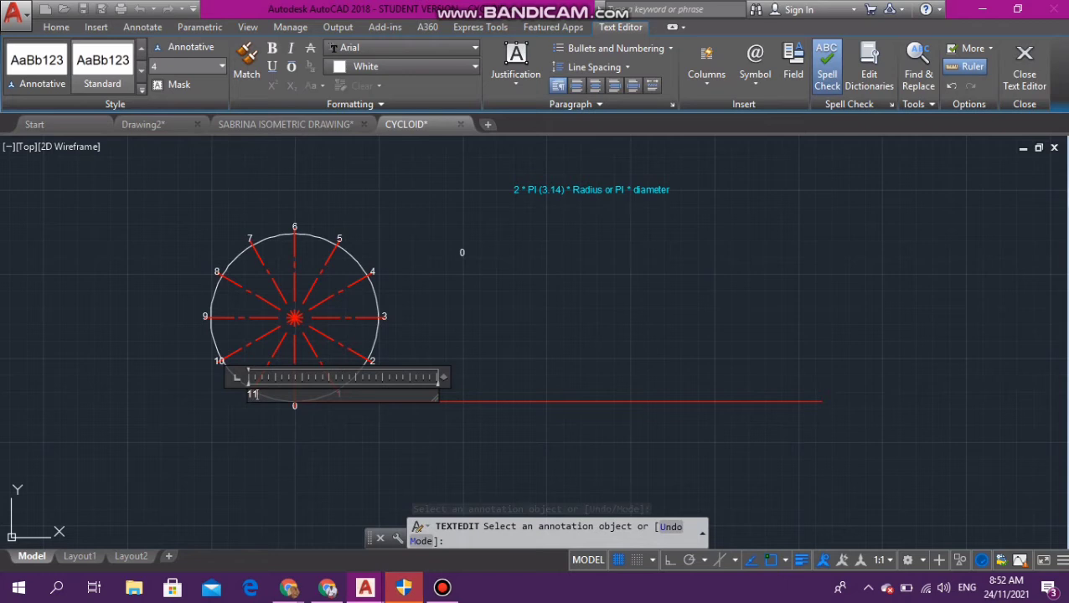
key("ctrl+Return")
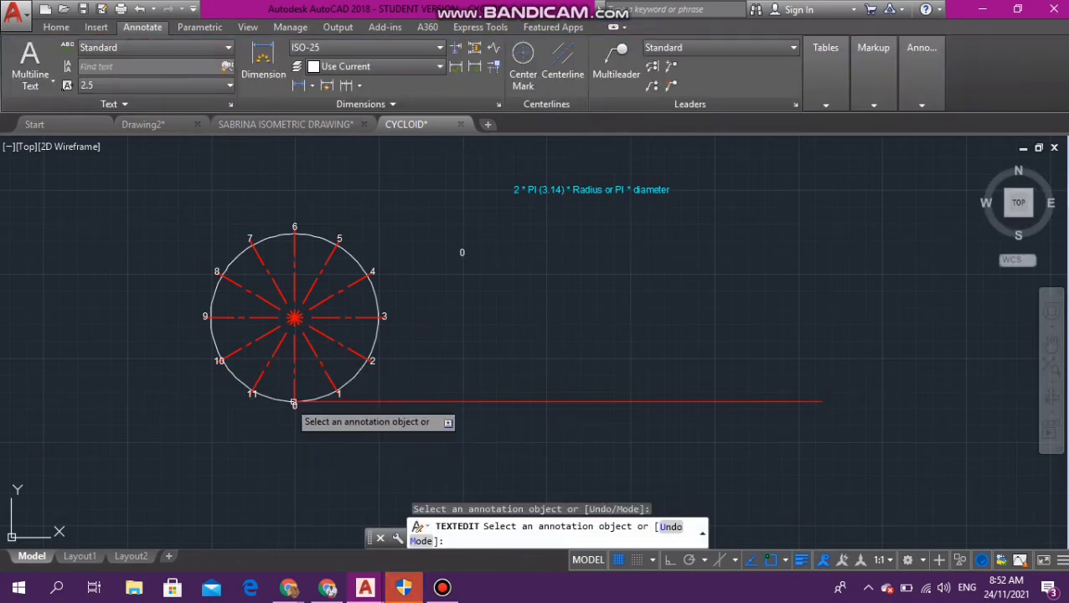
key("Escape")
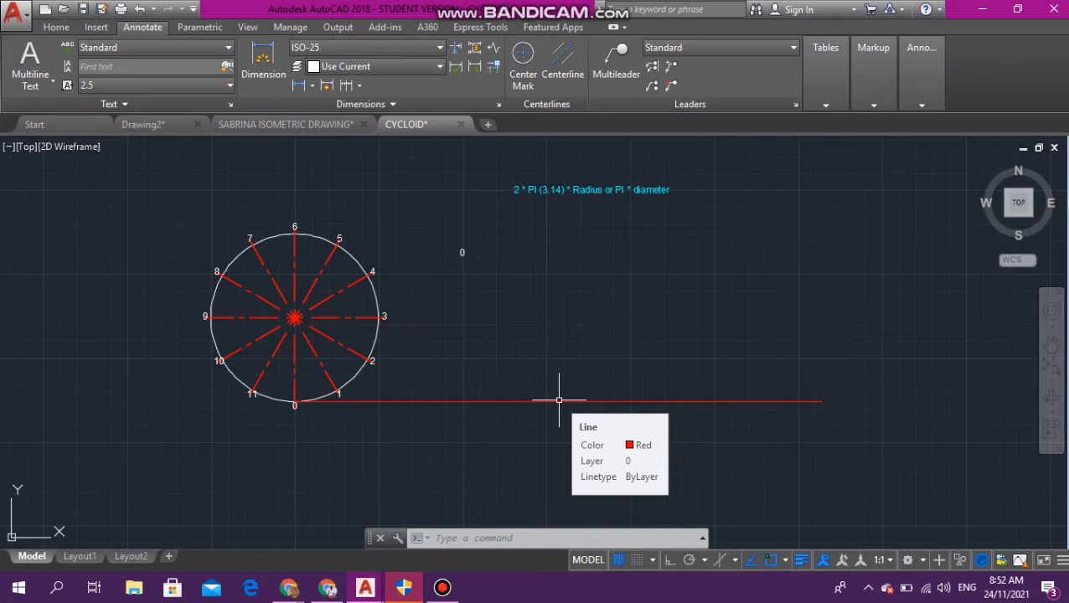
Step: Start ARRAYCLASSIC on the circle's horizontal and vertical center mark and define a rectangular array with 1 row and 12 columns
left_click(293, 374)
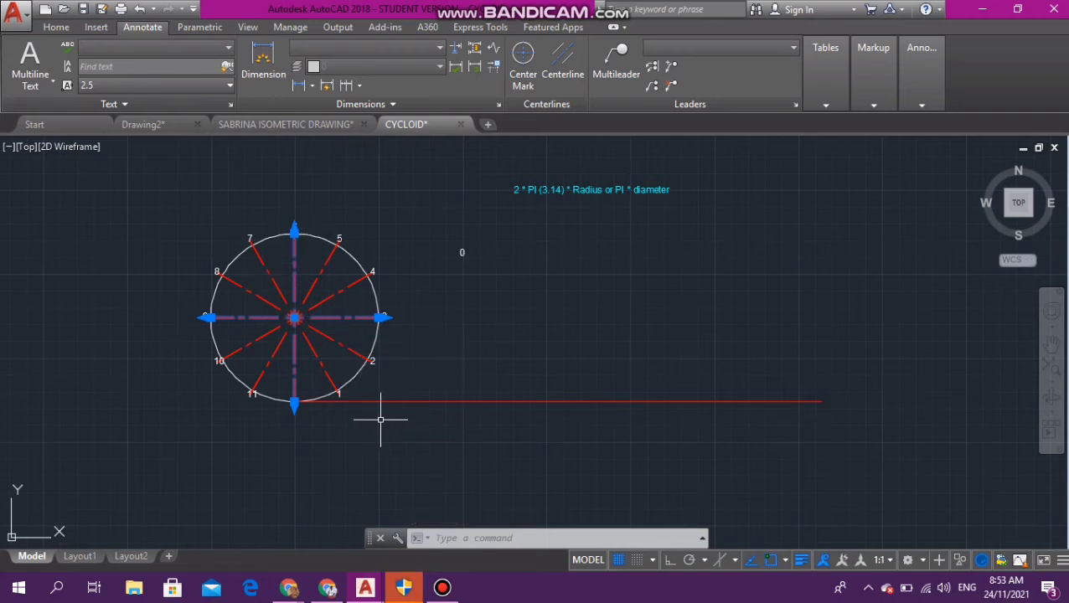
type("ARR")
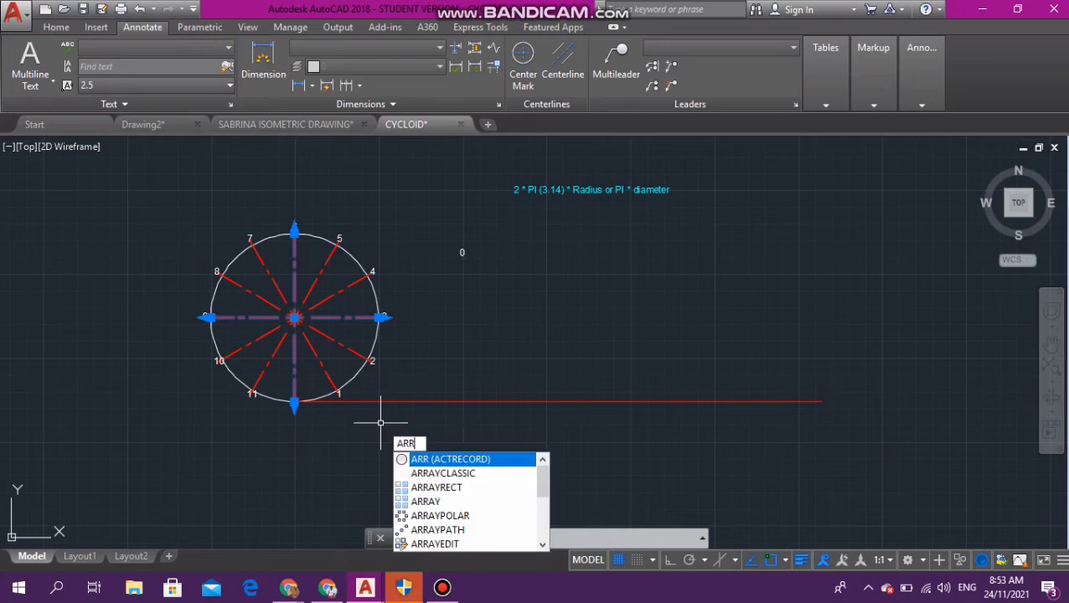
key("Down")
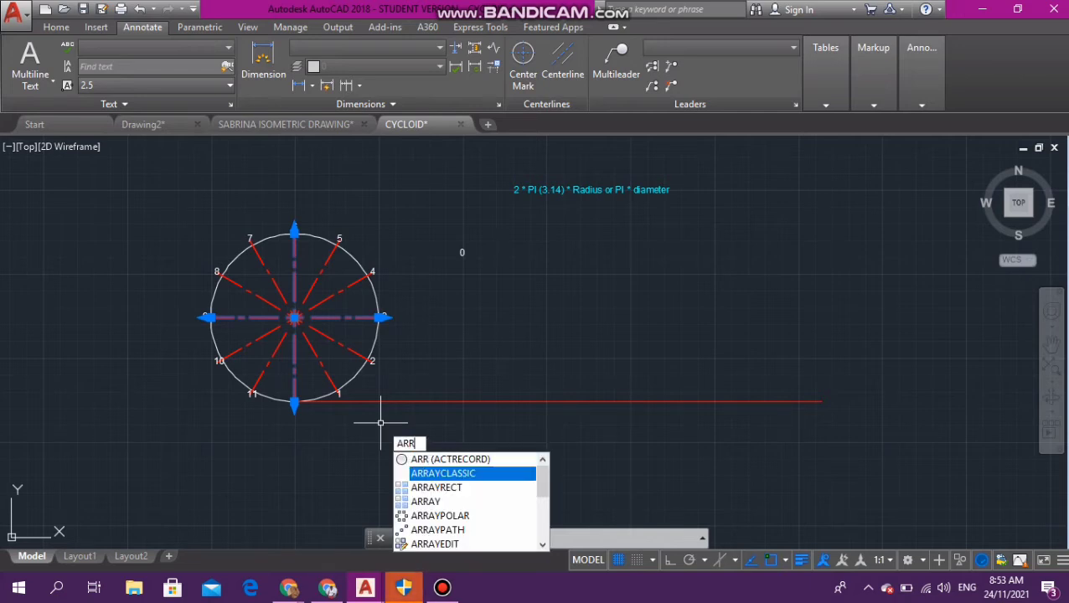
key("Return")
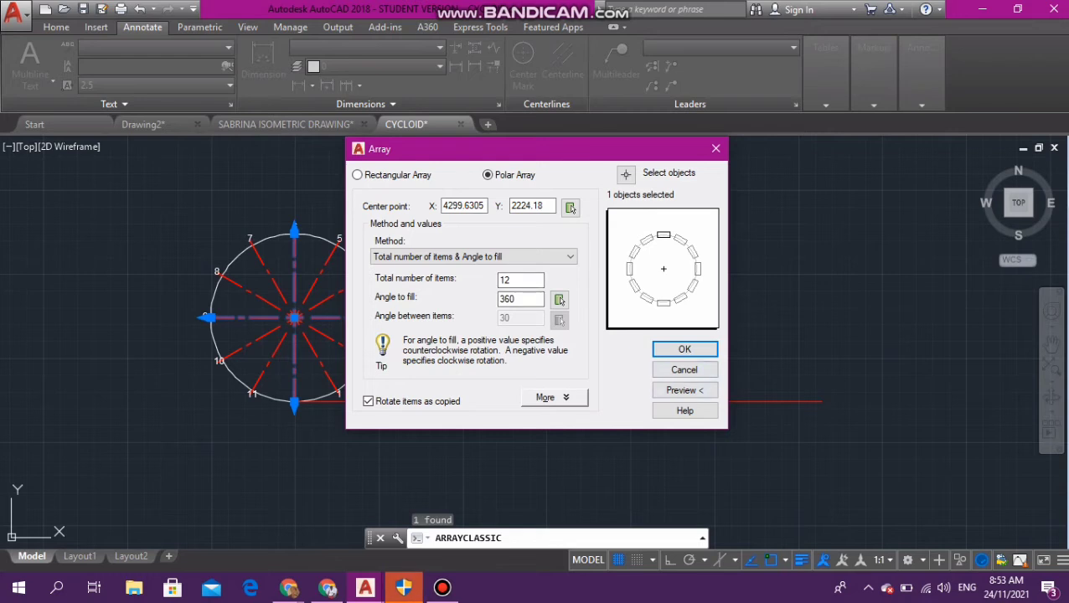
key("alt+r")
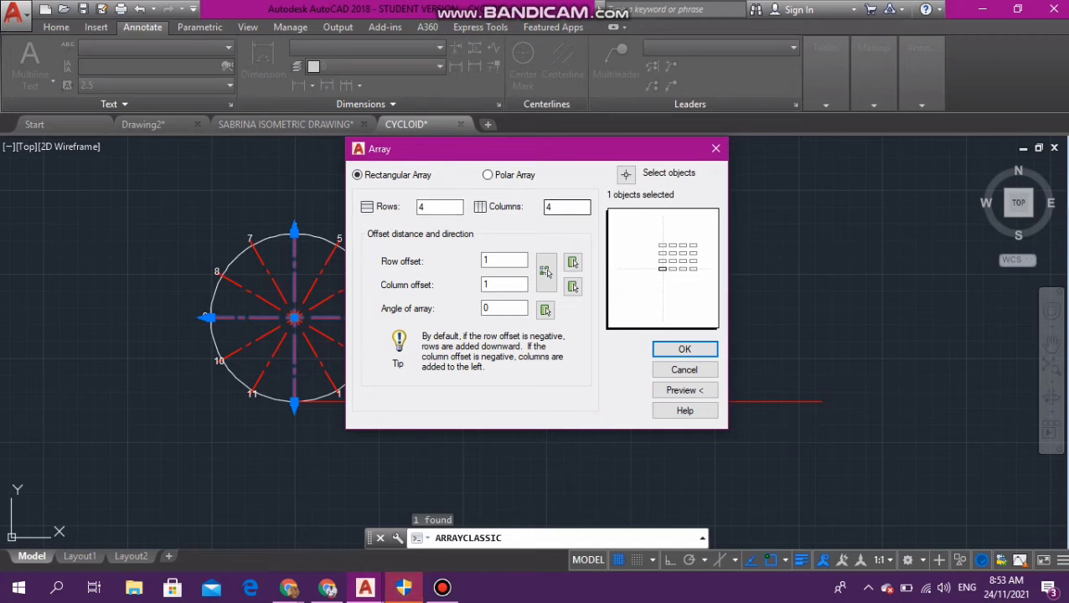
key("BackSpace")
type("1")
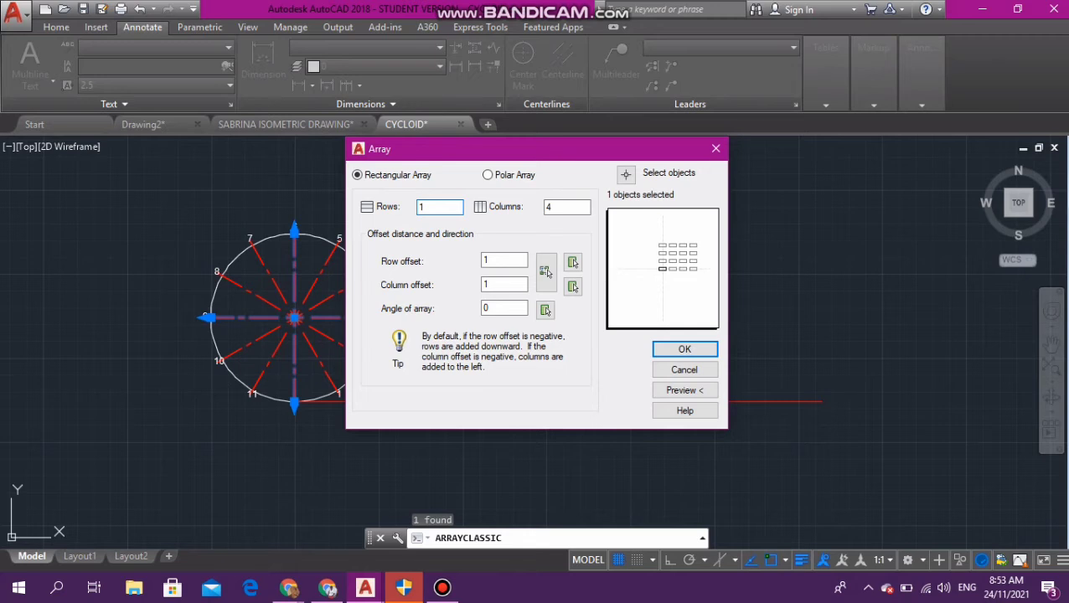
key("Tab")
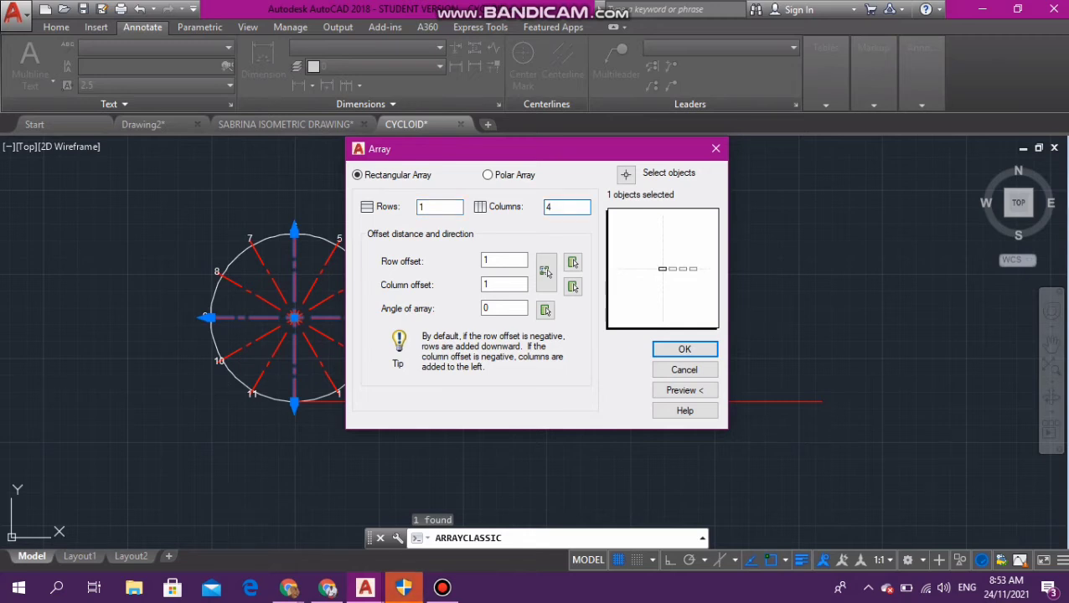
key("BackSpace")
type("12")
key("Tab")
key("Tab")
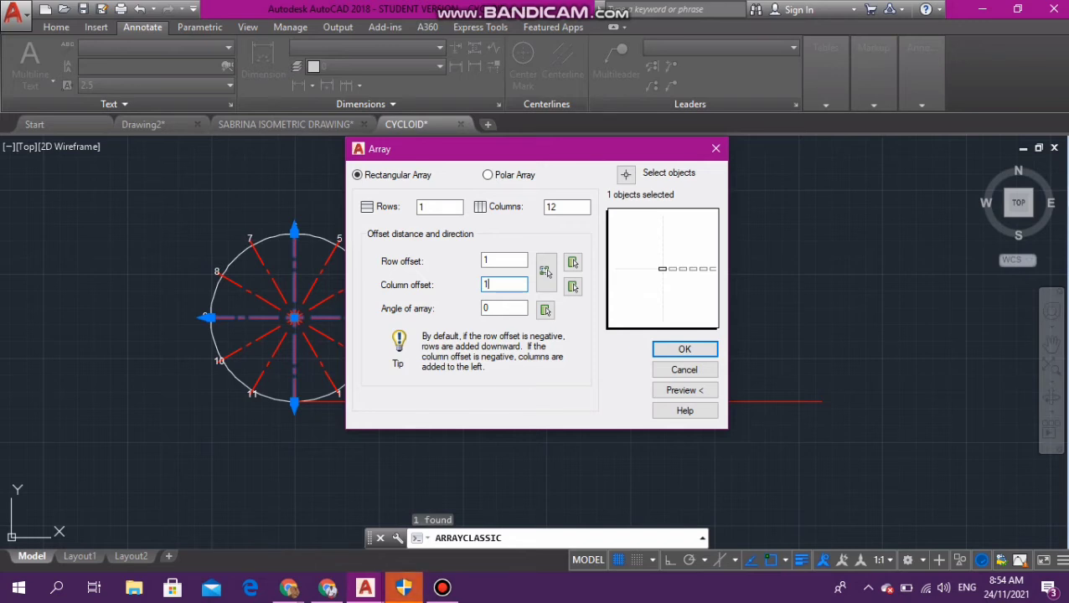
Step: Set the array's column offset to 26.17993875, one twelfth of the base line length
key("BackSpace")
type("314")
type(".")
type("26.17")
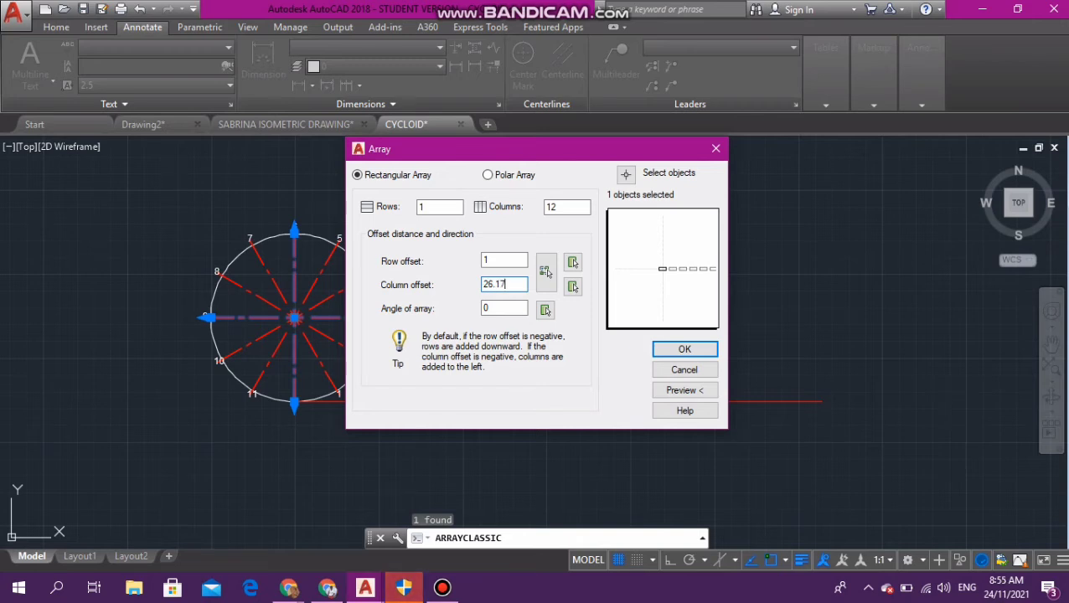
type("99")
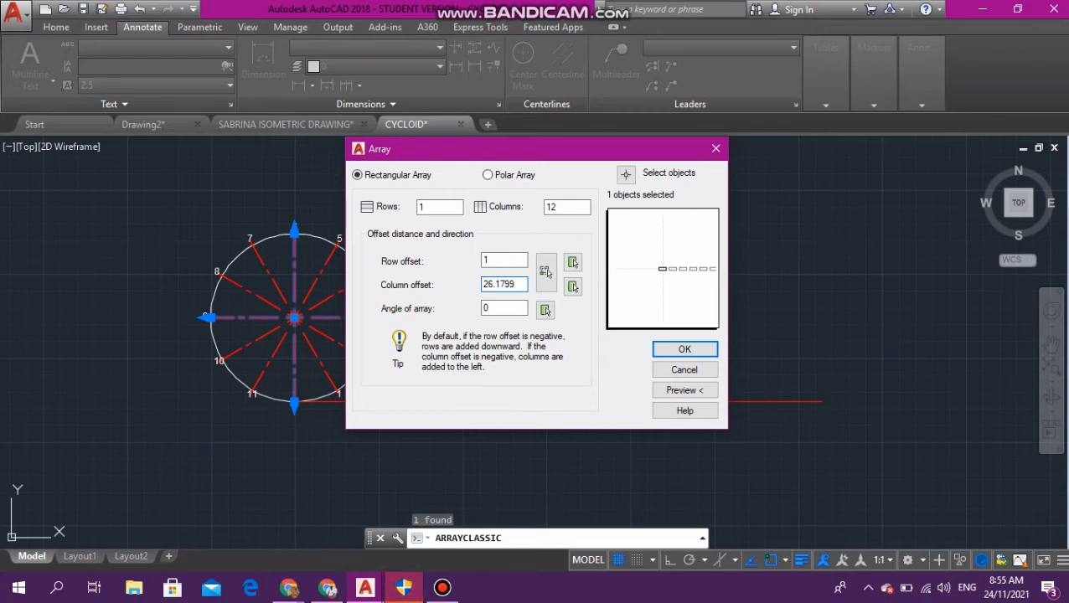
type("38")
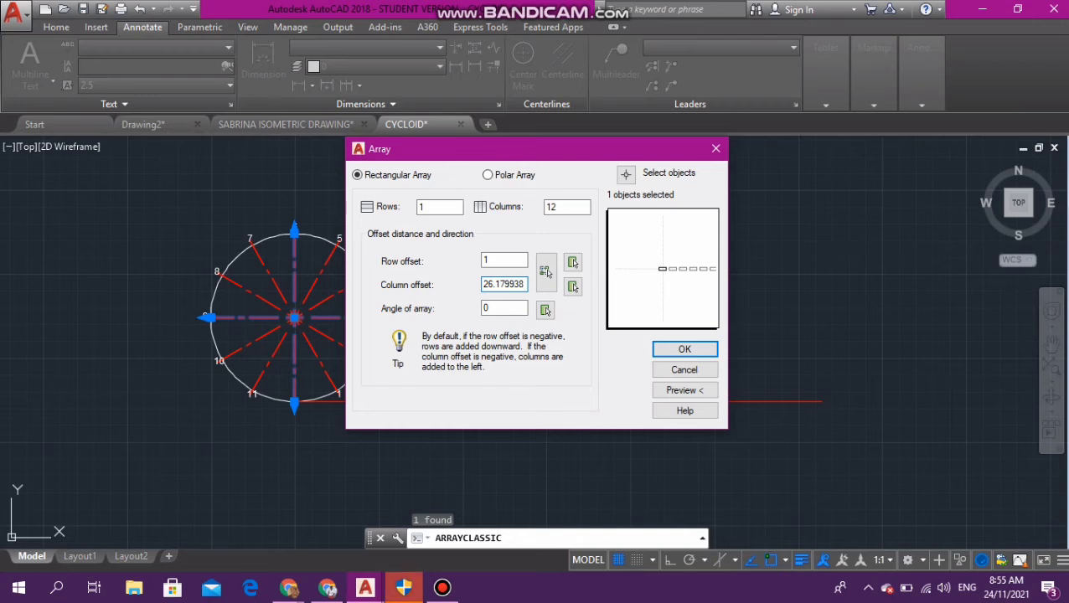
type("75")
Step: Preview the center mark array along the base line, then apply it
key("Tab")
key("Tab")
key("Tab")
key("Return")
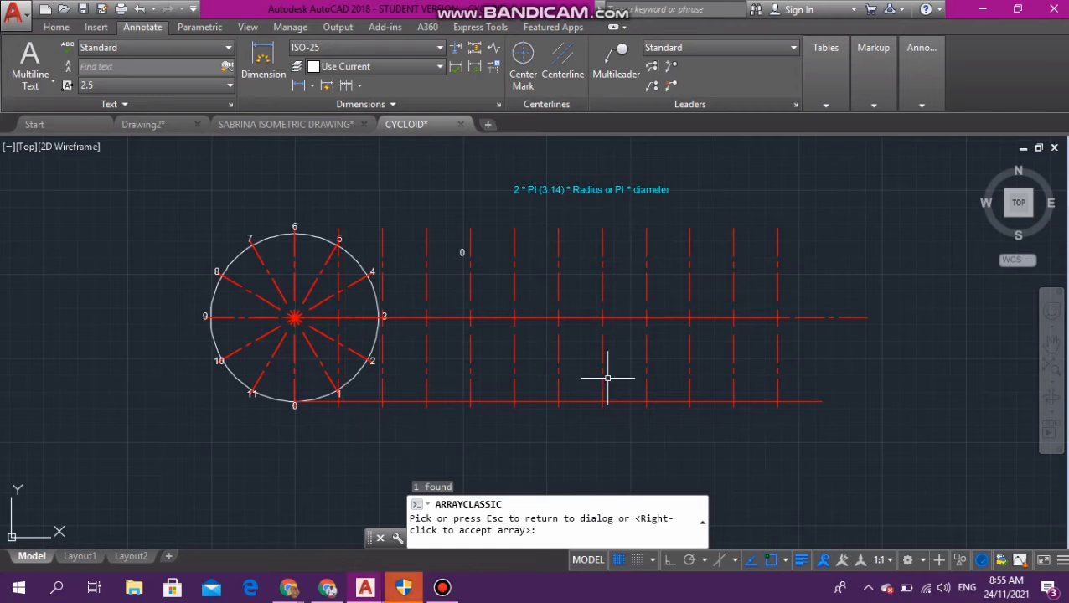
key("Escape")
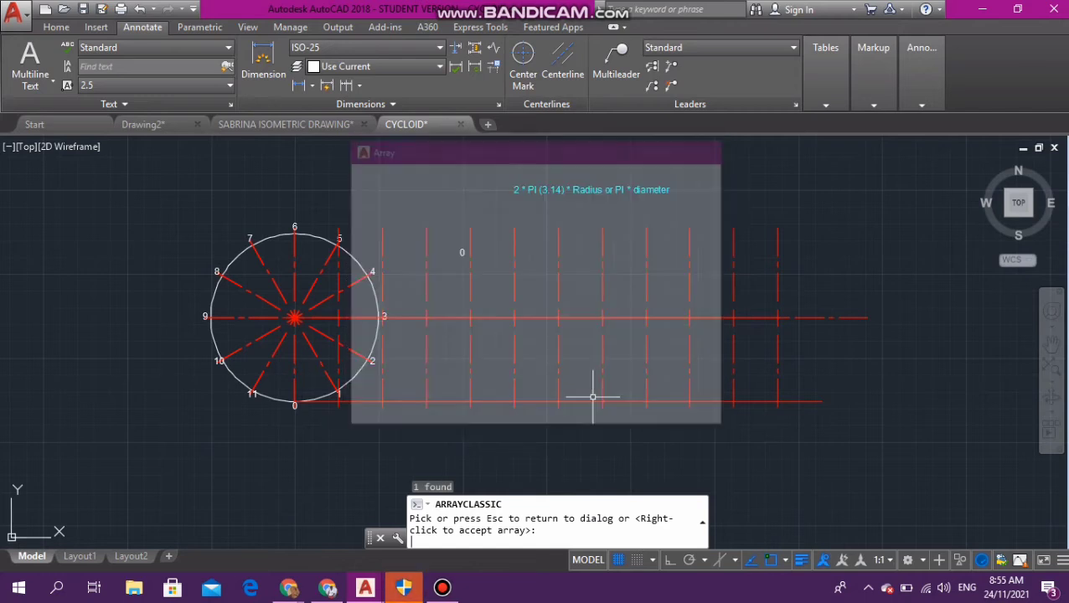
key("Return")
key("Escape")
key("Escape")
key("Escape")
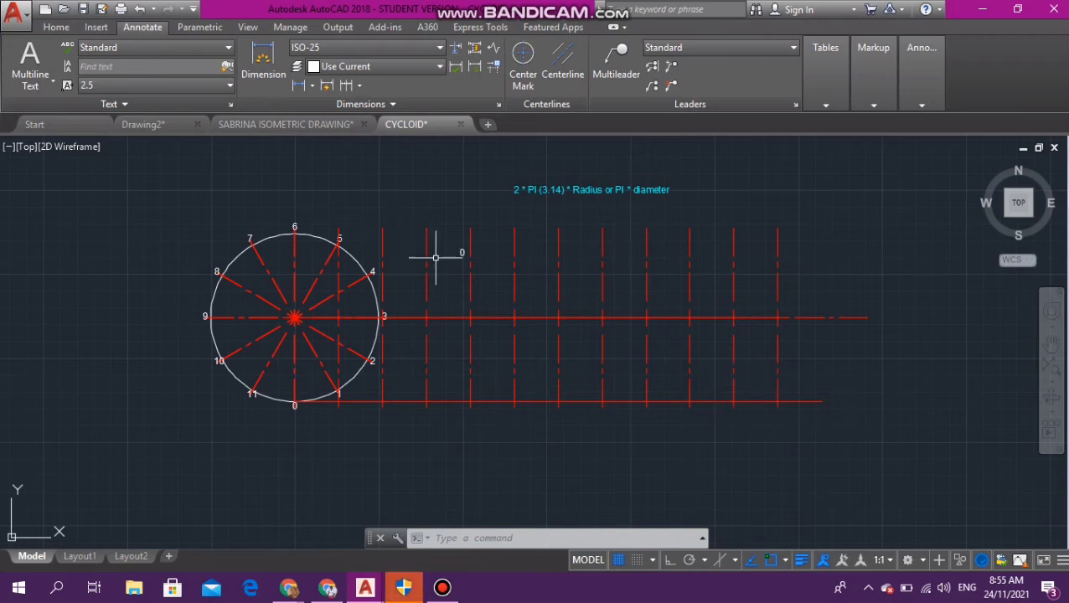
Step: Copy the loose "0" label to the base-line end of each of the 11 arrayed vertical center marks
left_click(460, 250)
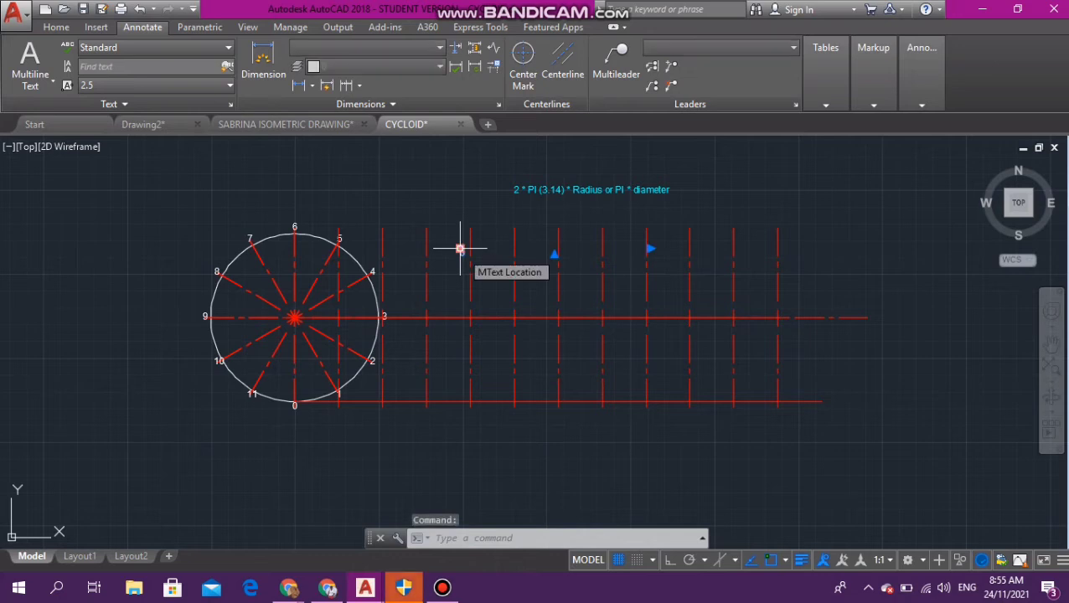
type("c")
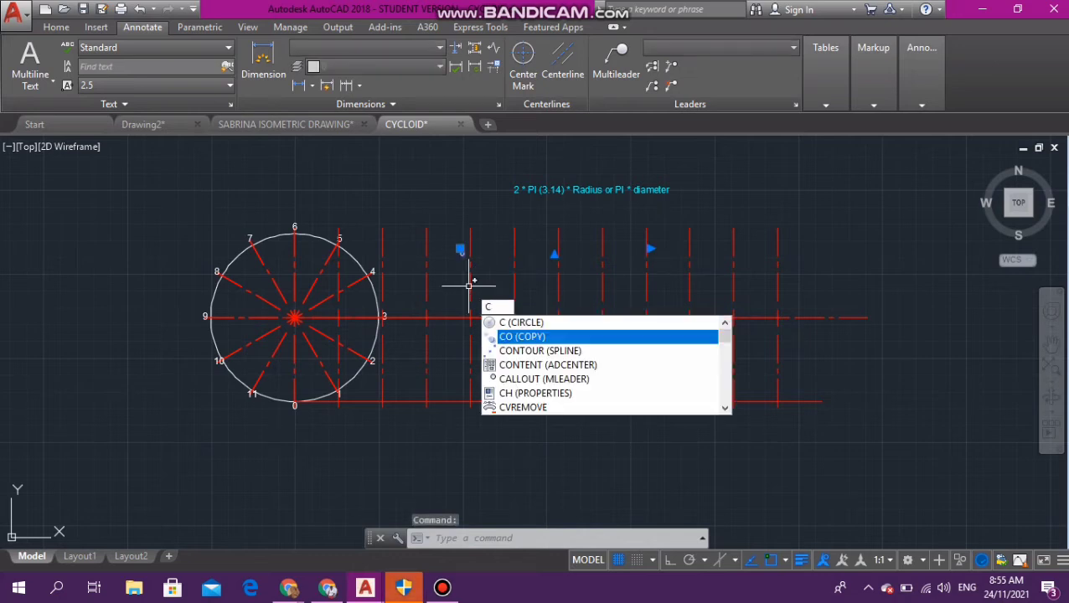
key("Return")
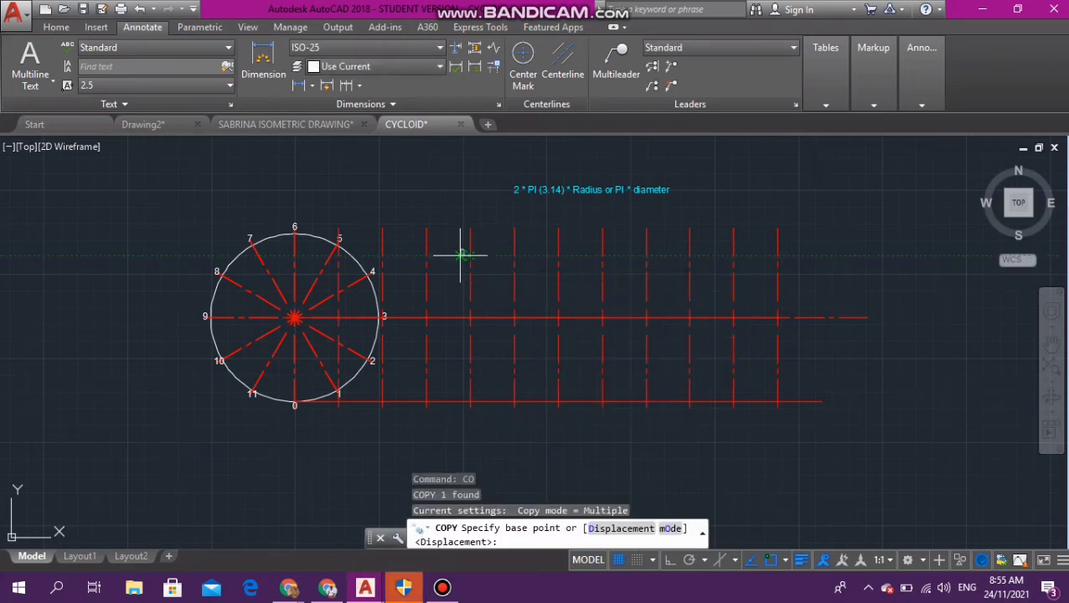
left_click(460, 255)
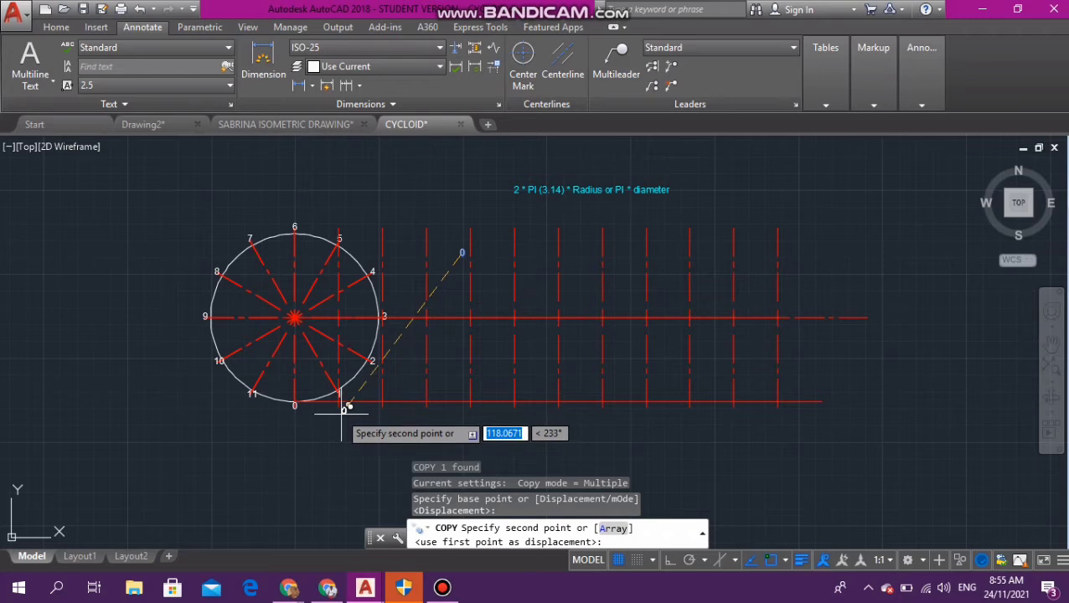
left_click(340, 404)
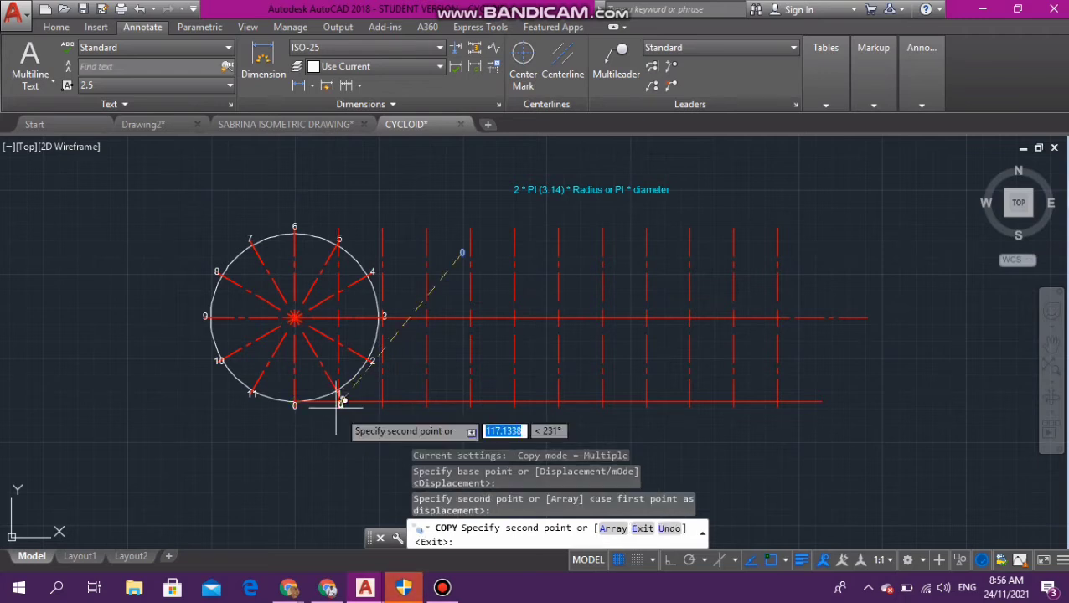
left_click(382, 405)
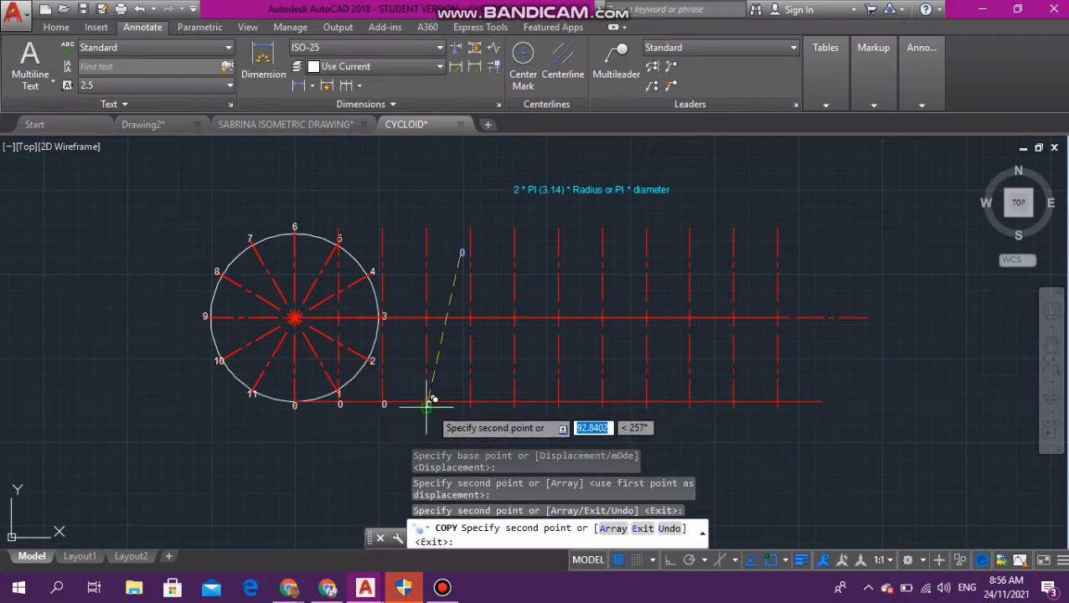
left_click(427, 405)
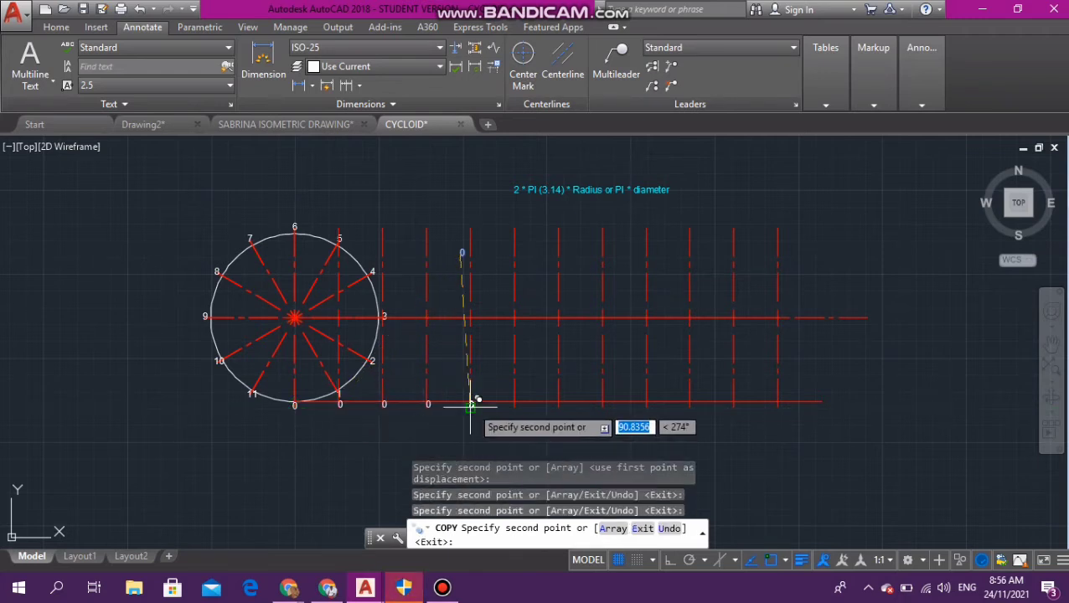
left_click(470, 405)
left_click(515, 405)
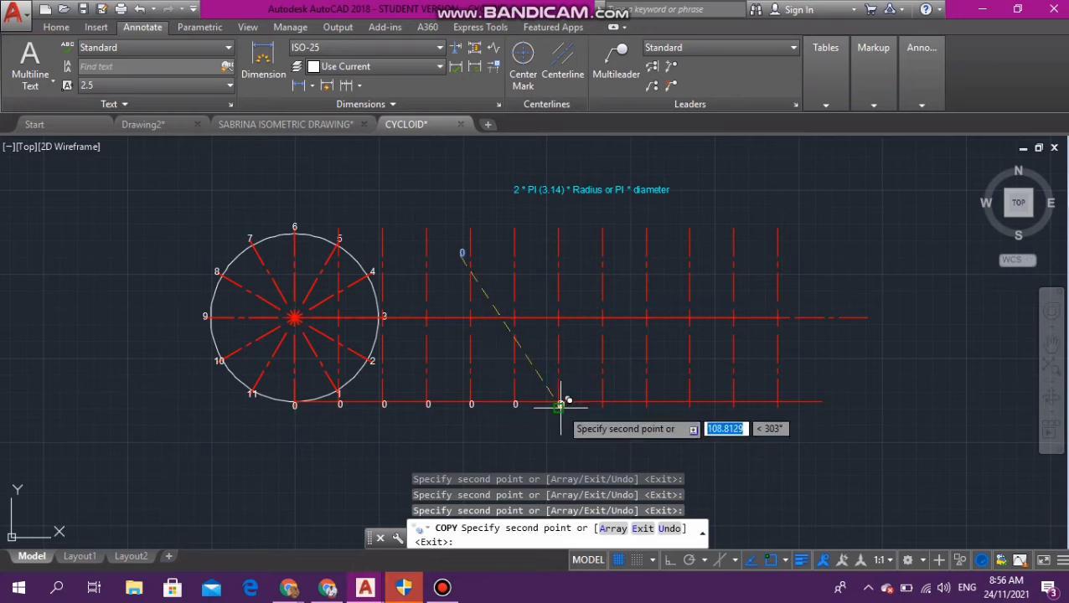
left_click(559, 406)
left_click(603, 406)
left_click(645, 405)
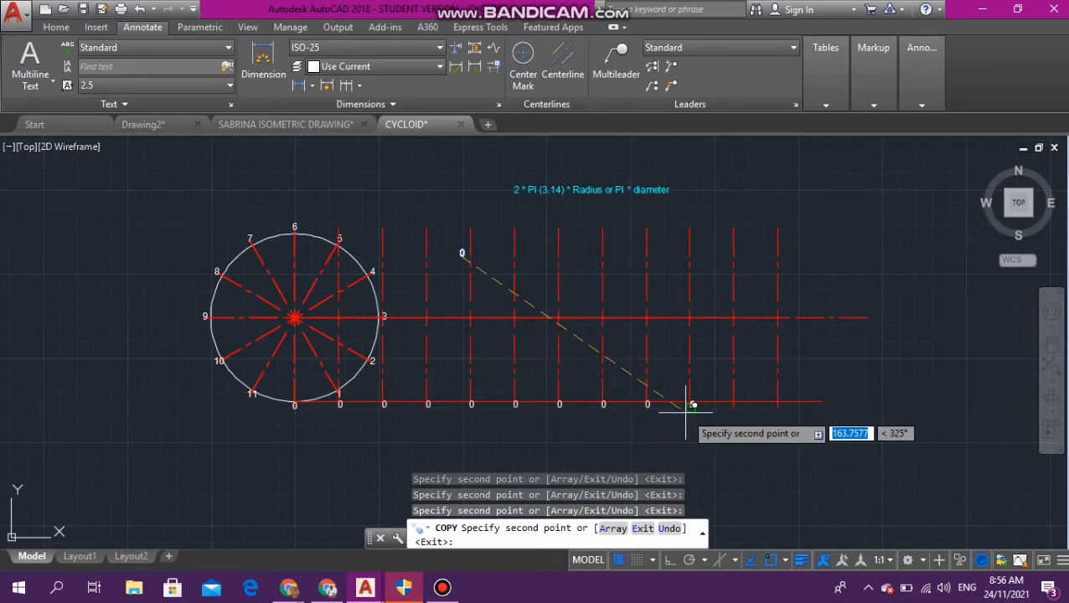
left_click(691, 406)
left_click(734, 406)
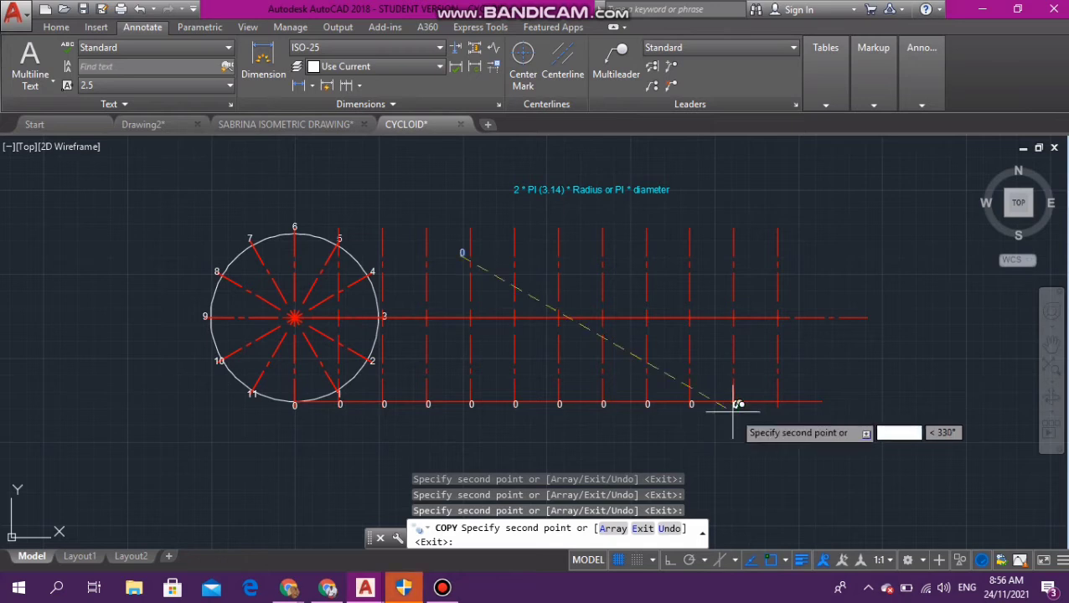
left_click(779, 406)
key("Escape")
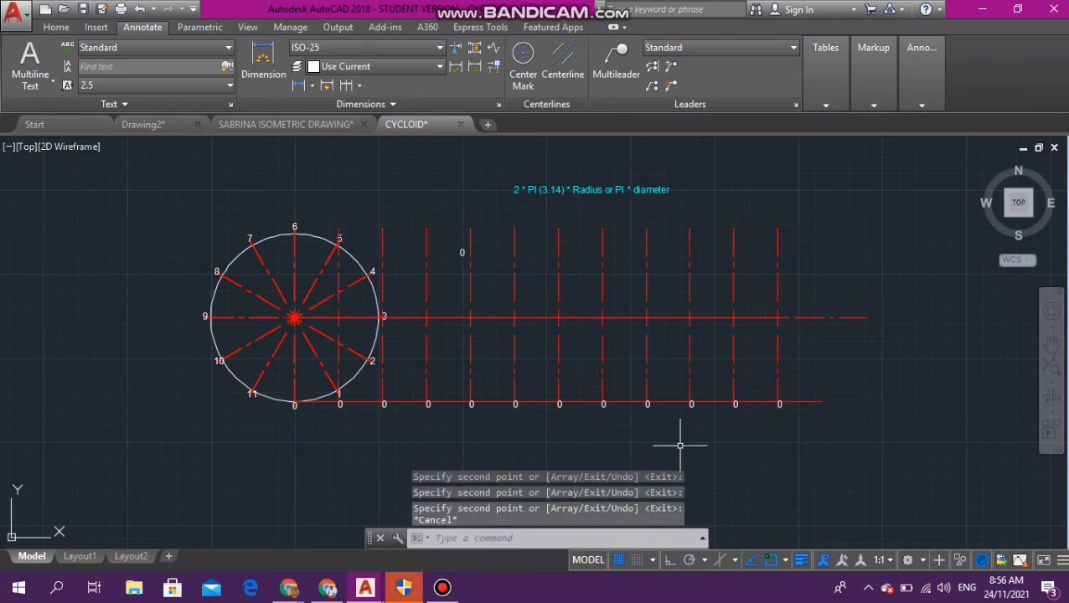
key("Escape")
key("Escape")
key("Escape")
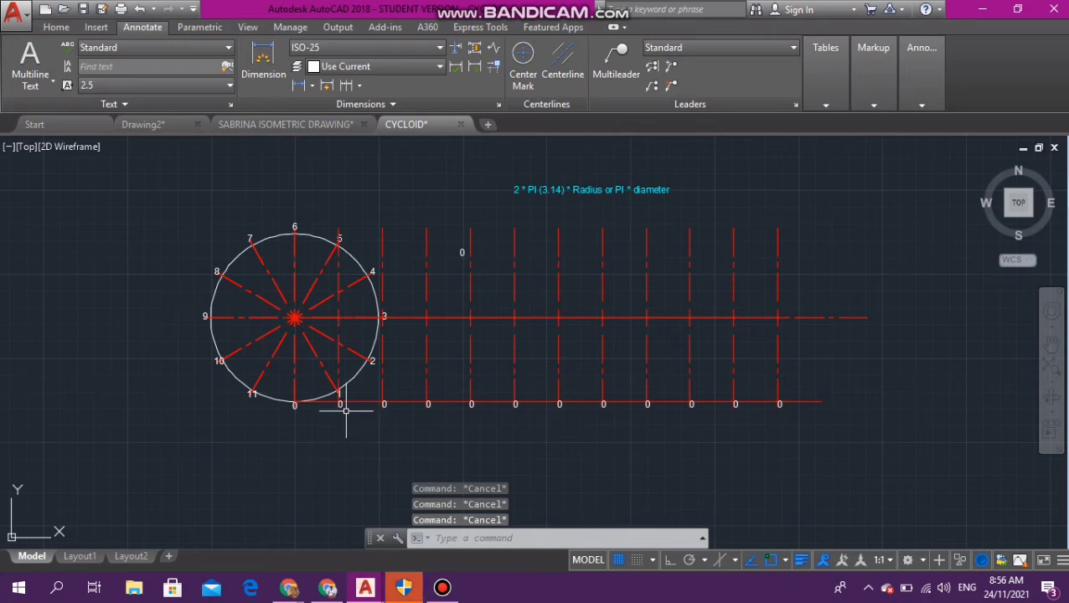
Step: Start editing text with TEDIT and change the label at the first base-line division to "1"
type("TE")
key("Down")
key("Up")
key("Return")
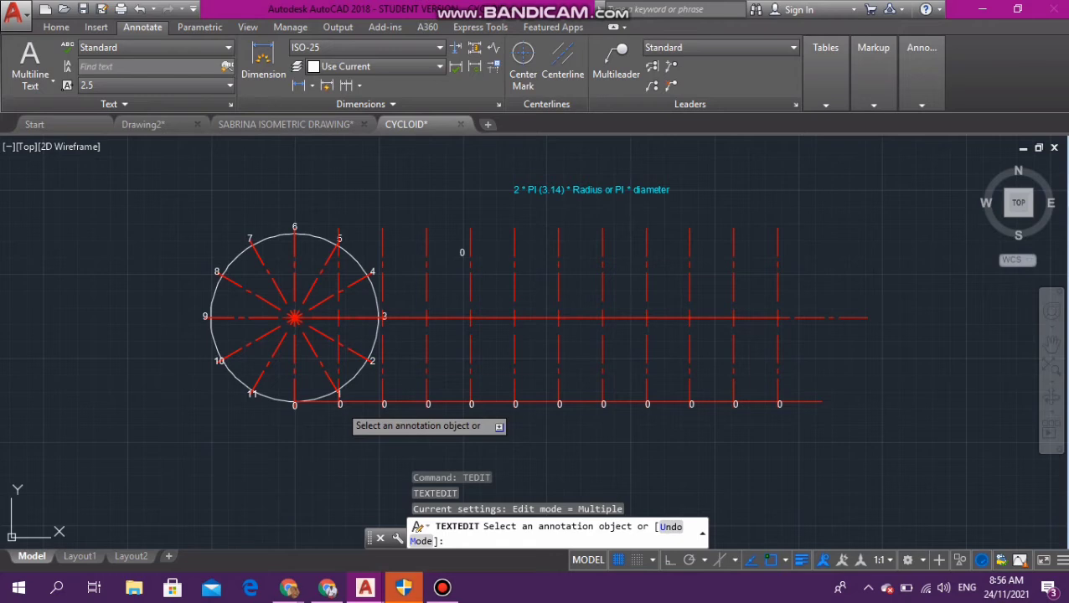
left_click(339, 404)
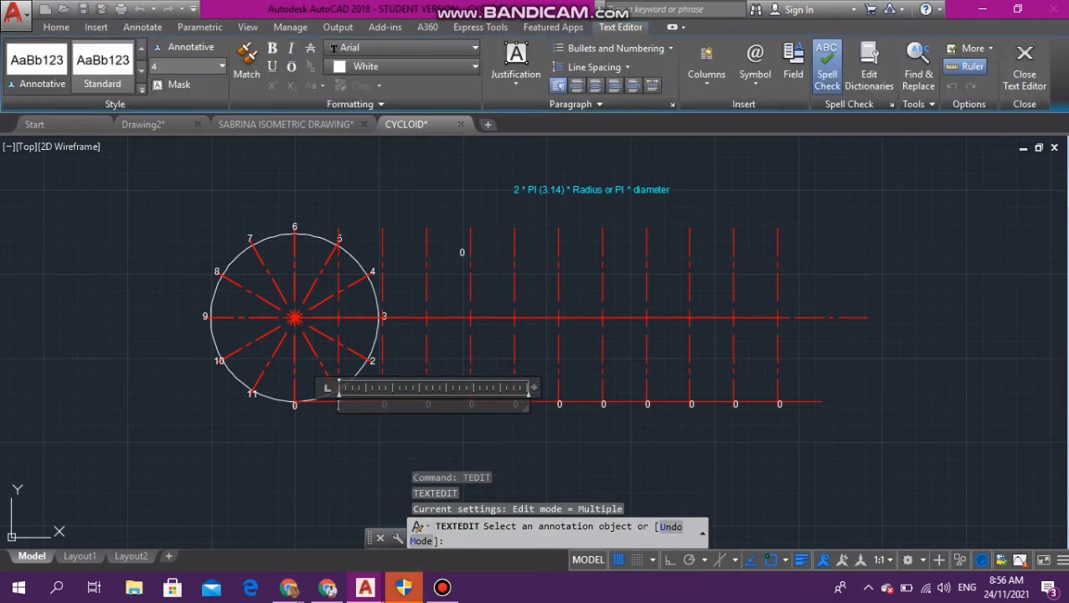
type("1")
key("ctrl+Return")
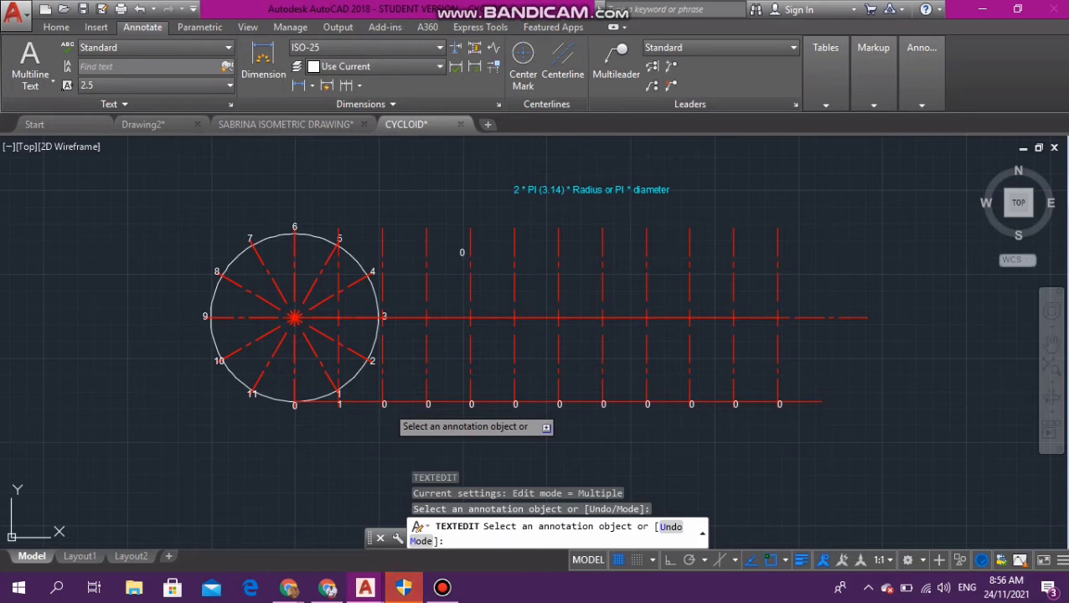
Step: Change the labels at the second and third base-line divisions to "2" and "3"
left_click(384, 405)
type("2")
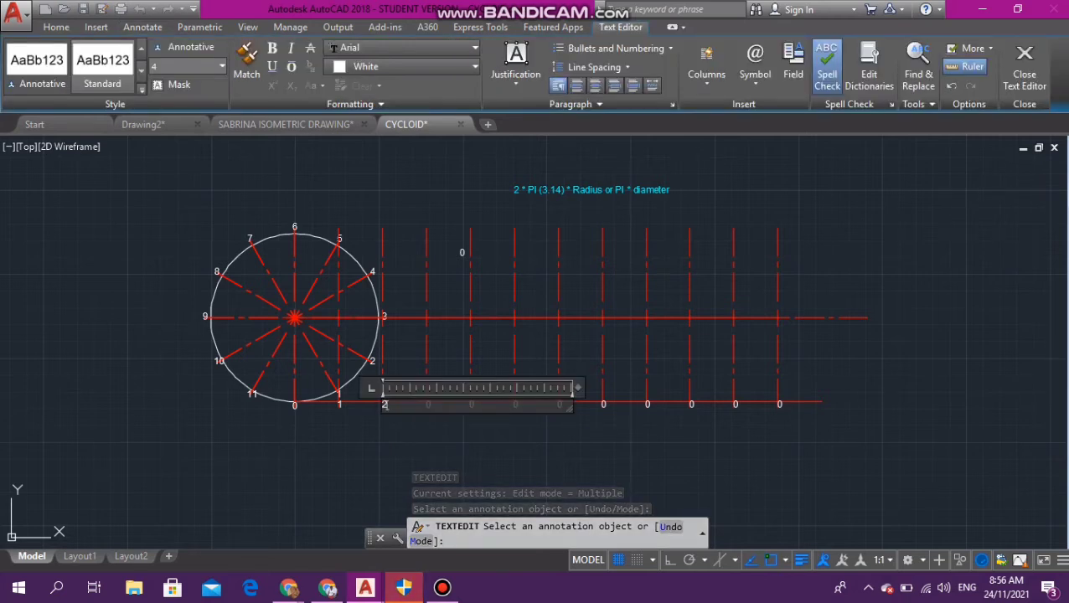
left_click(424, 418)
left_click(430, 405)
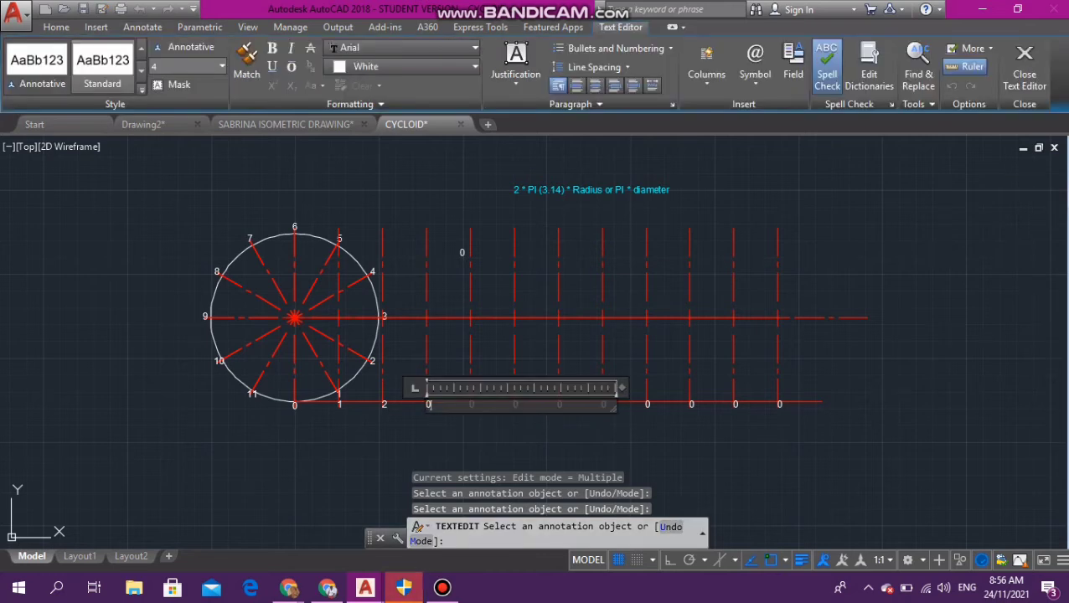
type("3")
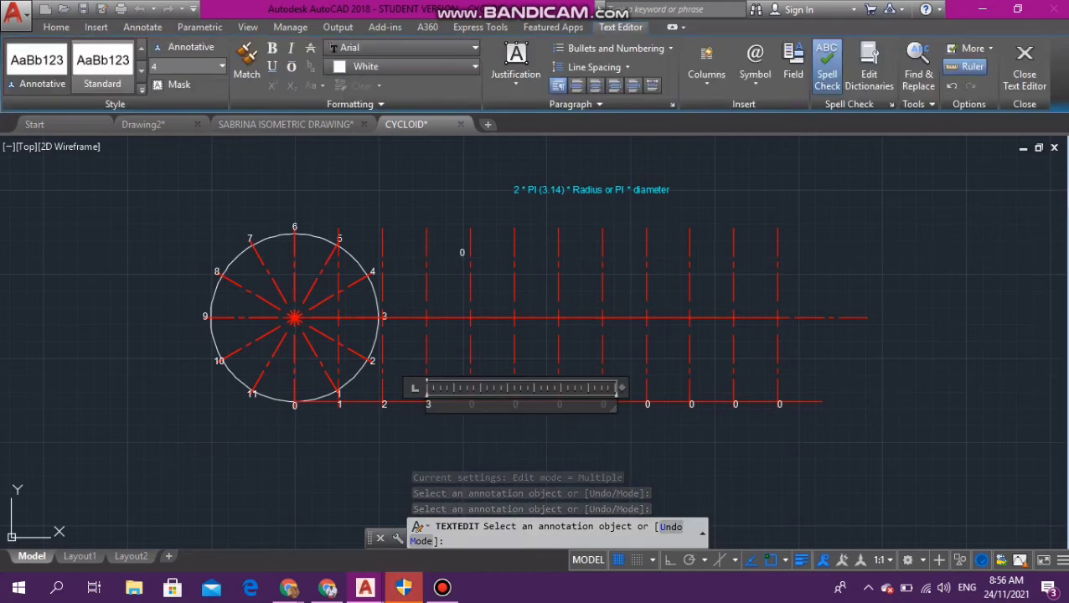
Step: Change the label at the fourth base-line division to "4" and end the text editing command
left_click(467, 399)
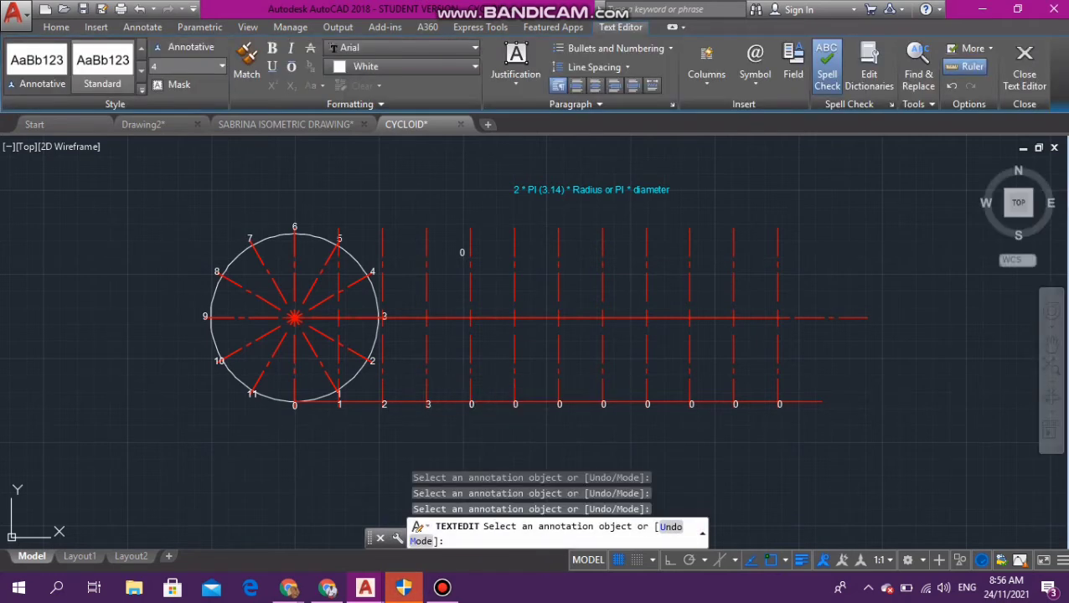
left_click(470, 405)
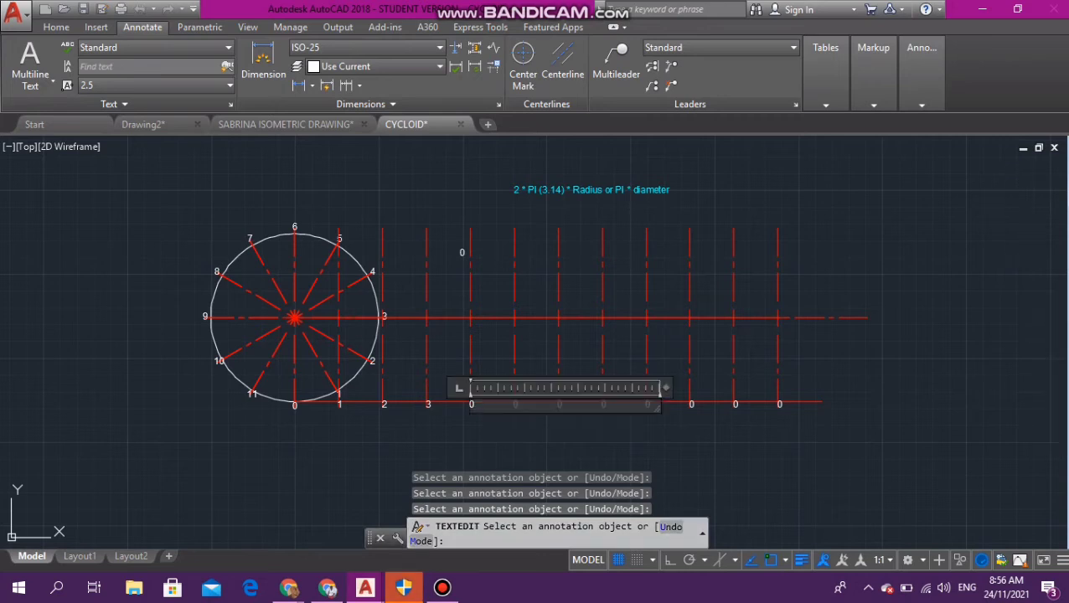
type("4")
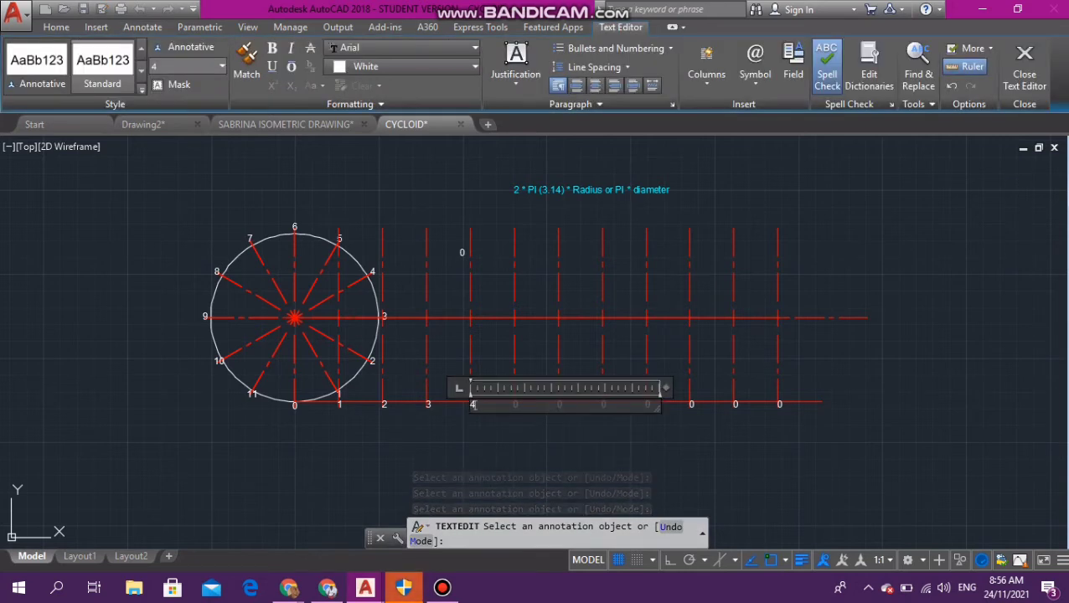
left_click(514, 404)
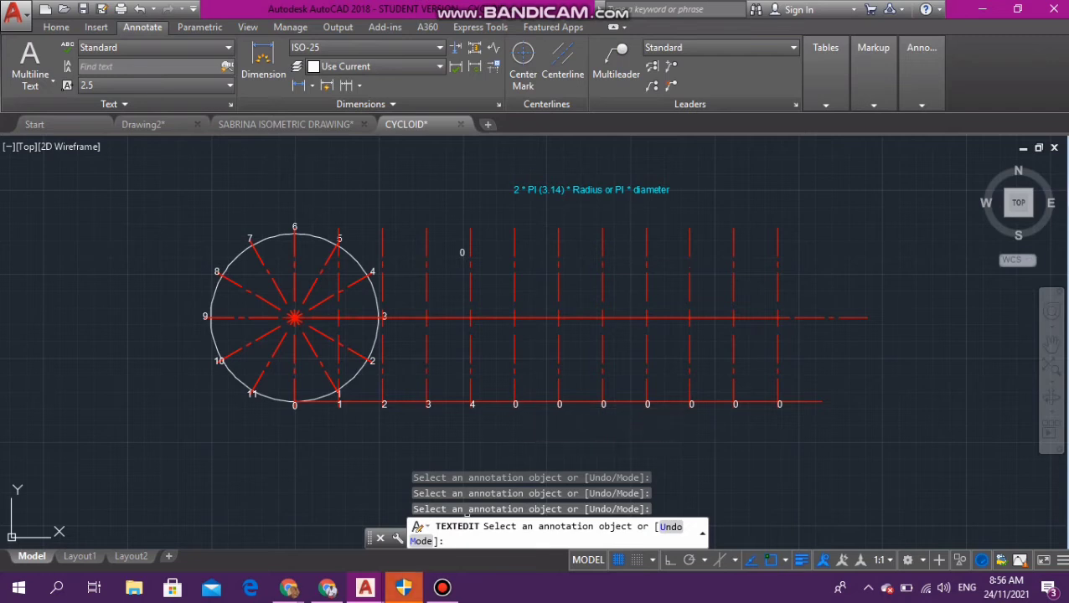
left_click(442, 588)
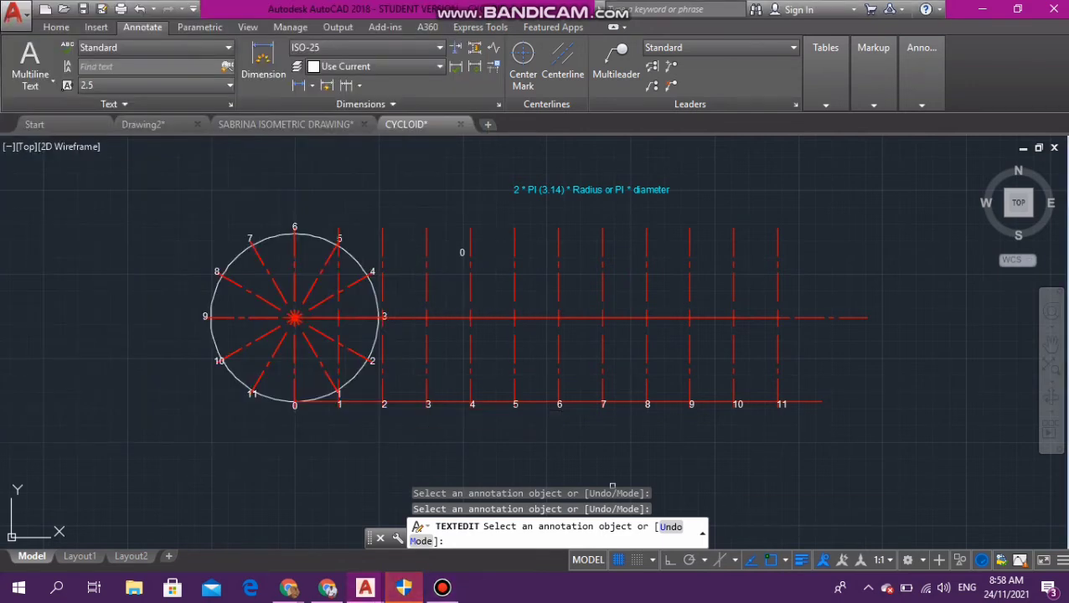
key("Escape")
key("Escape")
key("Escape")
key("Escape")
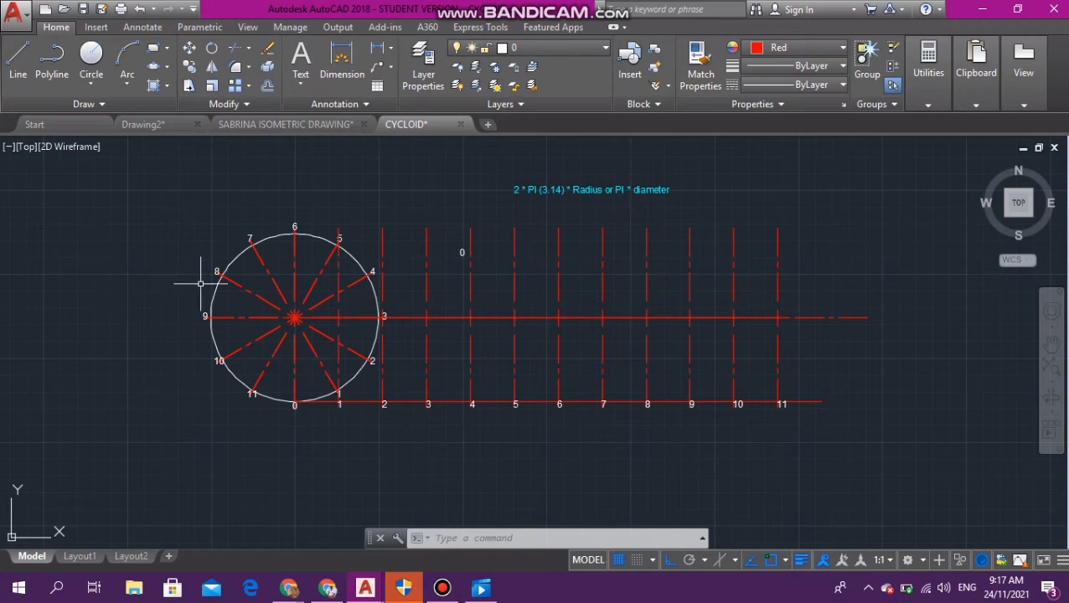
Step: Examine the finished cycloid example with the orange curve, and return to the numbered circle construction
scroll(376, 420, "down", 5)
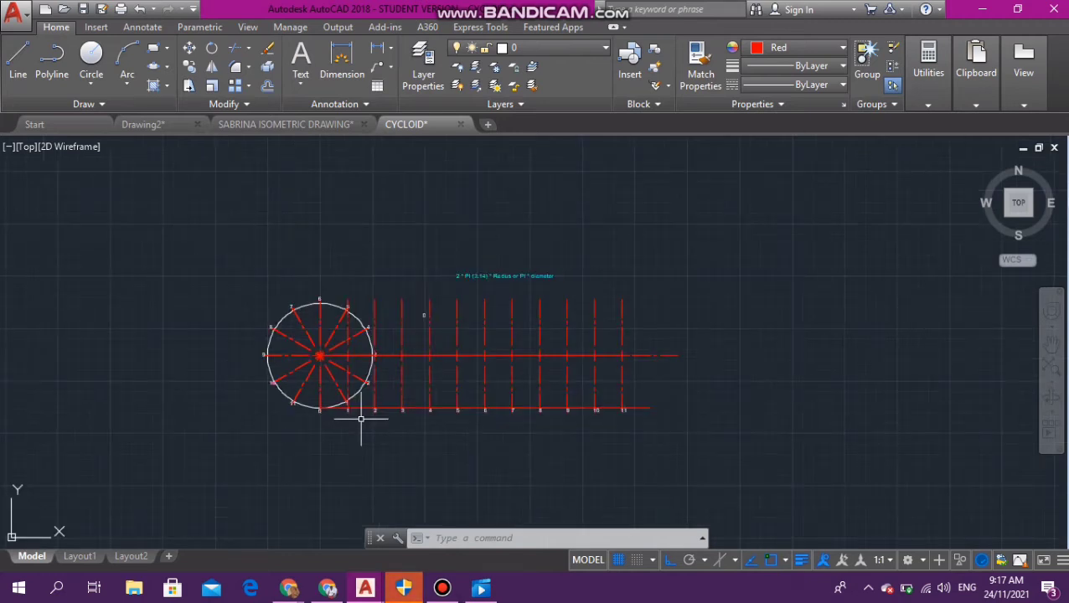
scroll(227, 477, "down", 5)
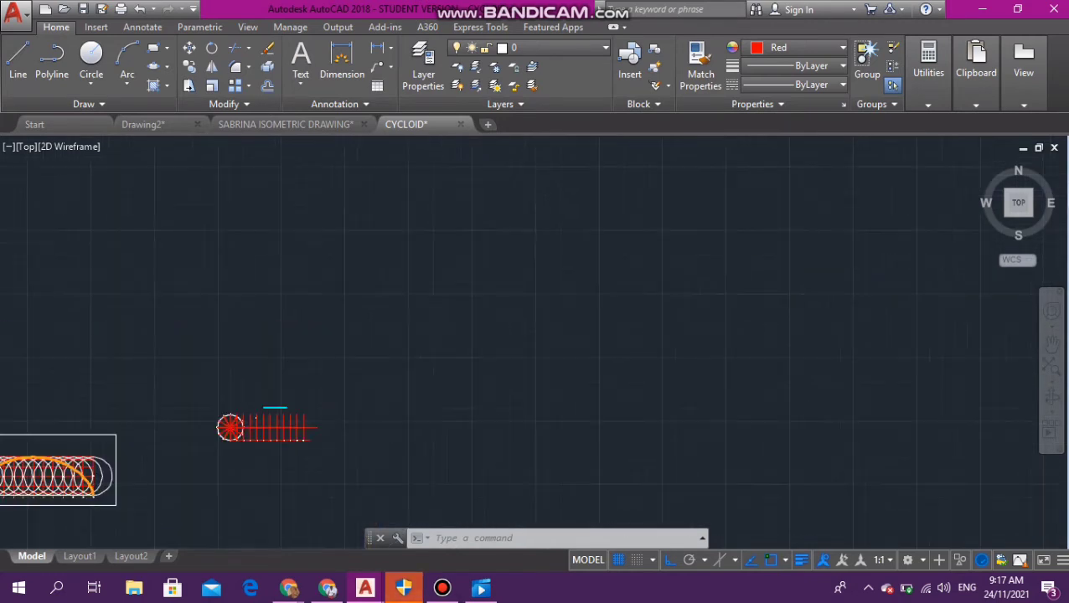
scroll(227, 477, "down", 2)
scroll(102, 484, "up", 9)
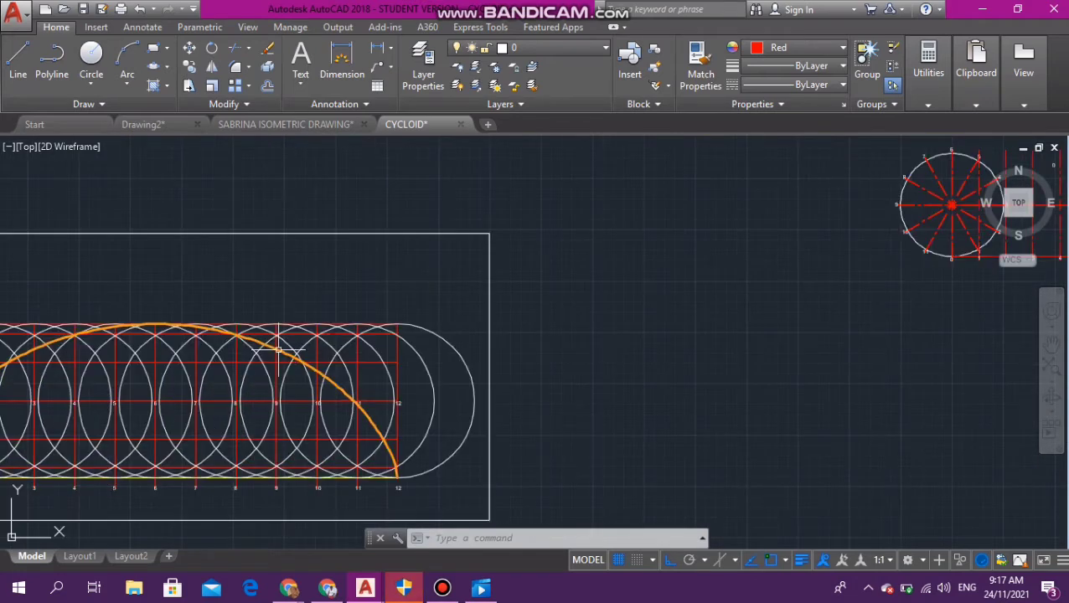
scroll(448, 314, "down", 5)
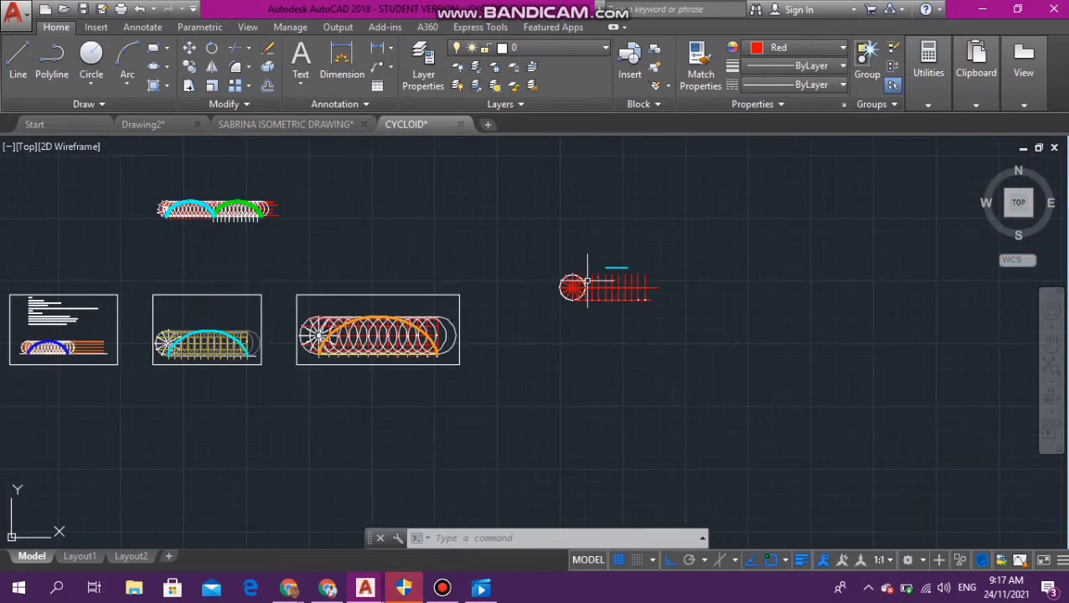
scroll(580, 282, "up", 5)
scroll(771, 240, "up", 2)
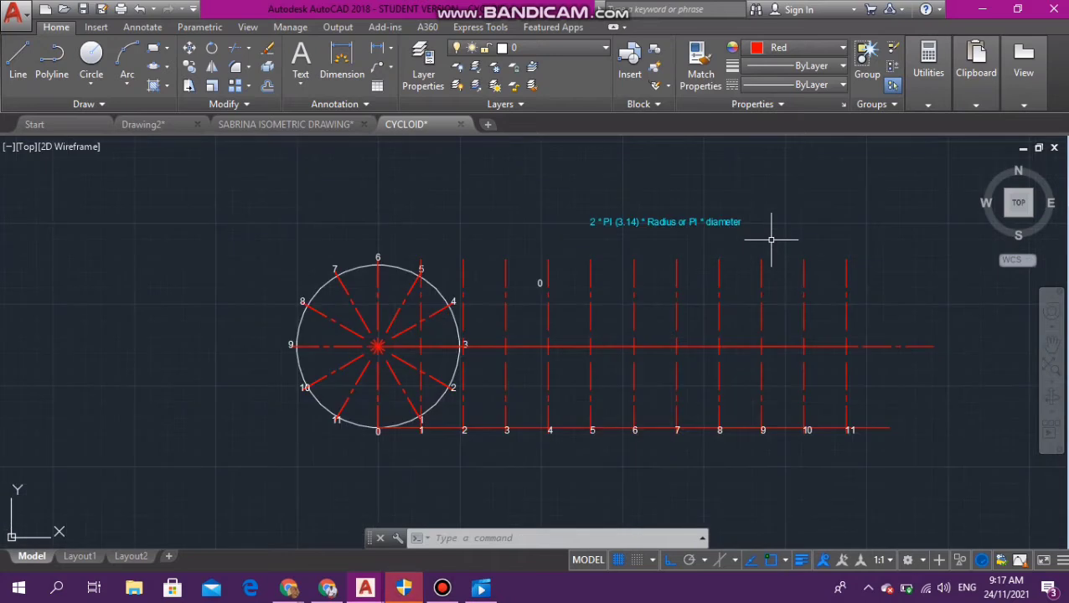
Step: Draw a horizontal line about 358 long from division point 11 on the circle to beyond the last vertical center mark
left_click(17, 59)
scroll(406, 471, "up", 4)
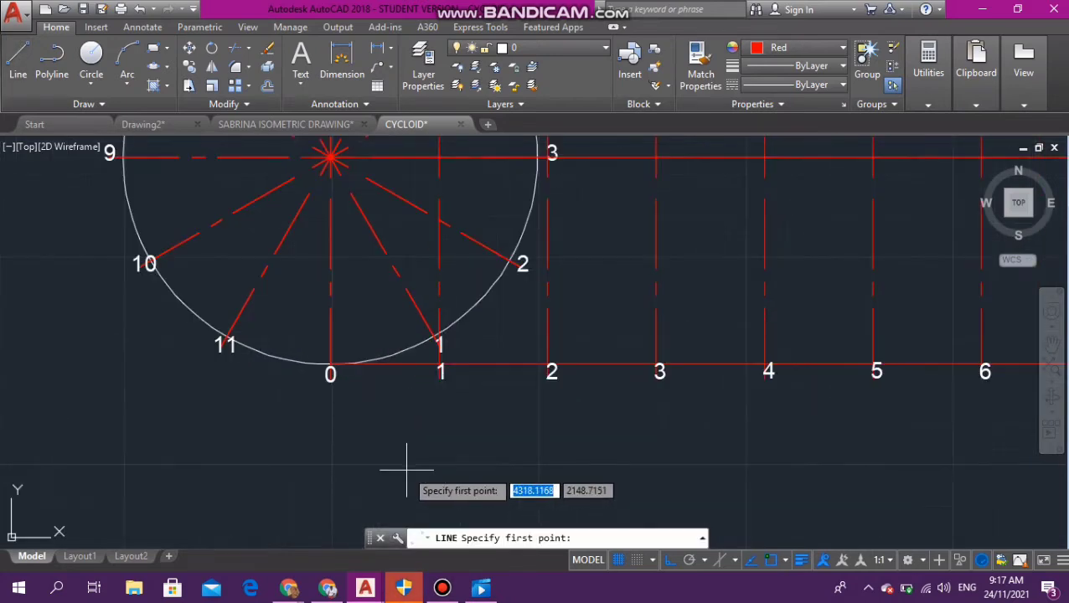
left_click(226, 338)
scroll(722, 306, "down", 4)
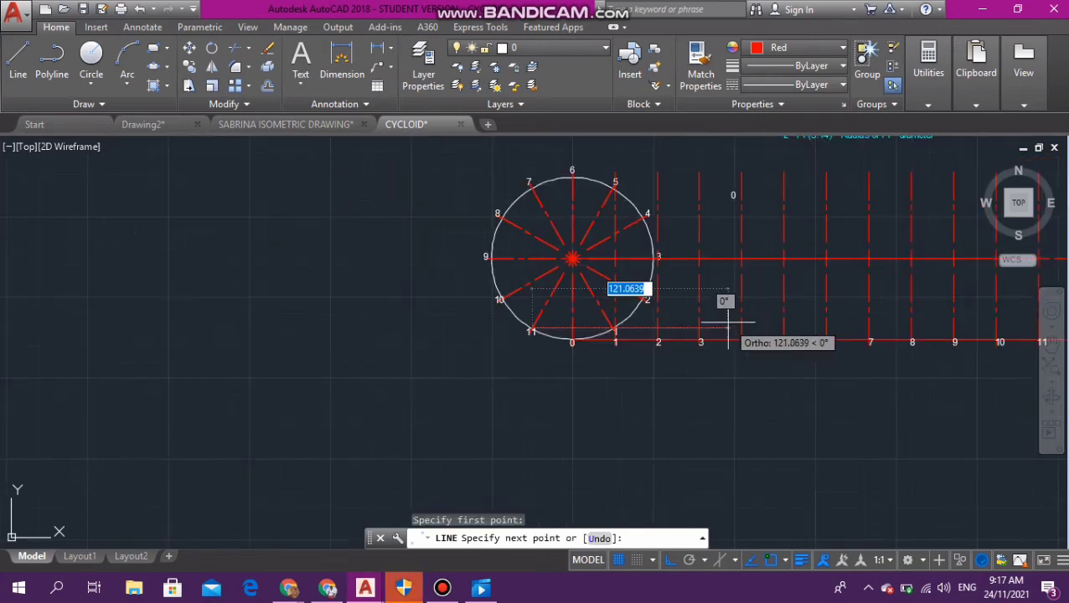
scroll(697, 334, "down", 4)
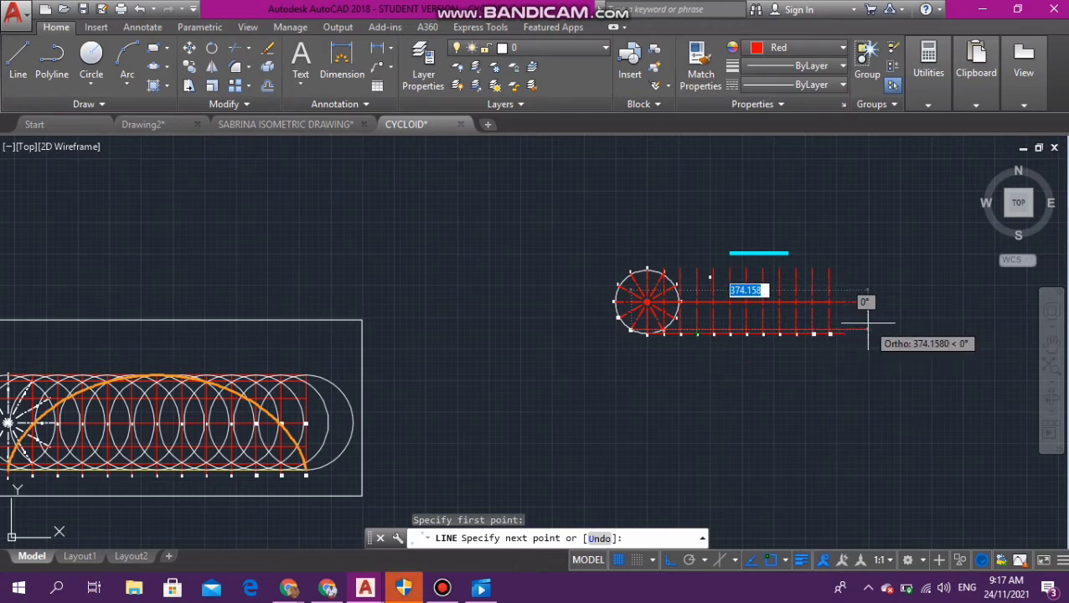
scroll(868, 322, "up", 4)
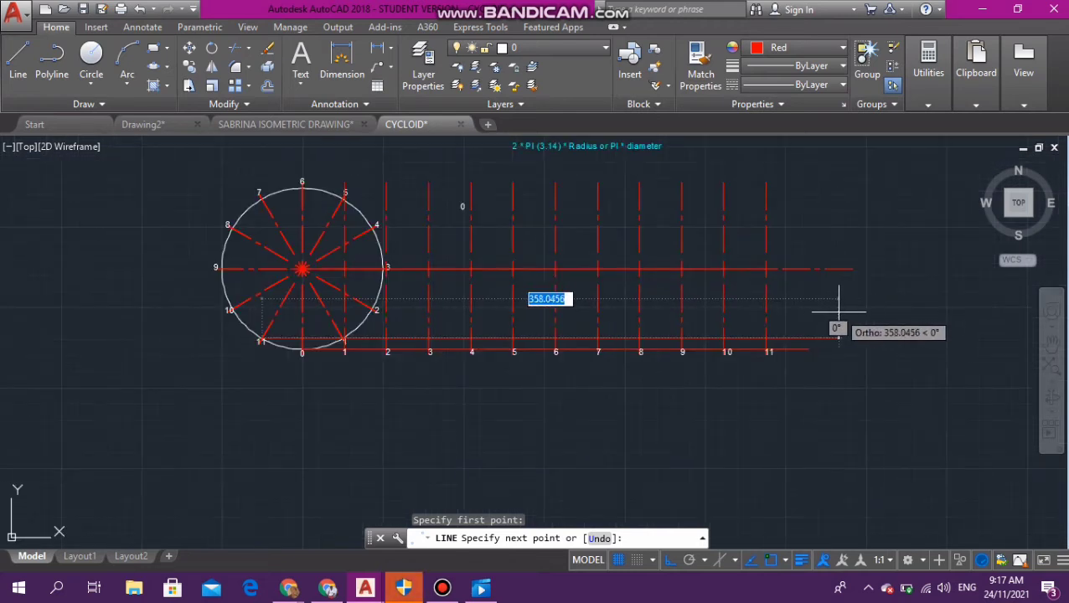
left_click(838, 312)
key("Escape")
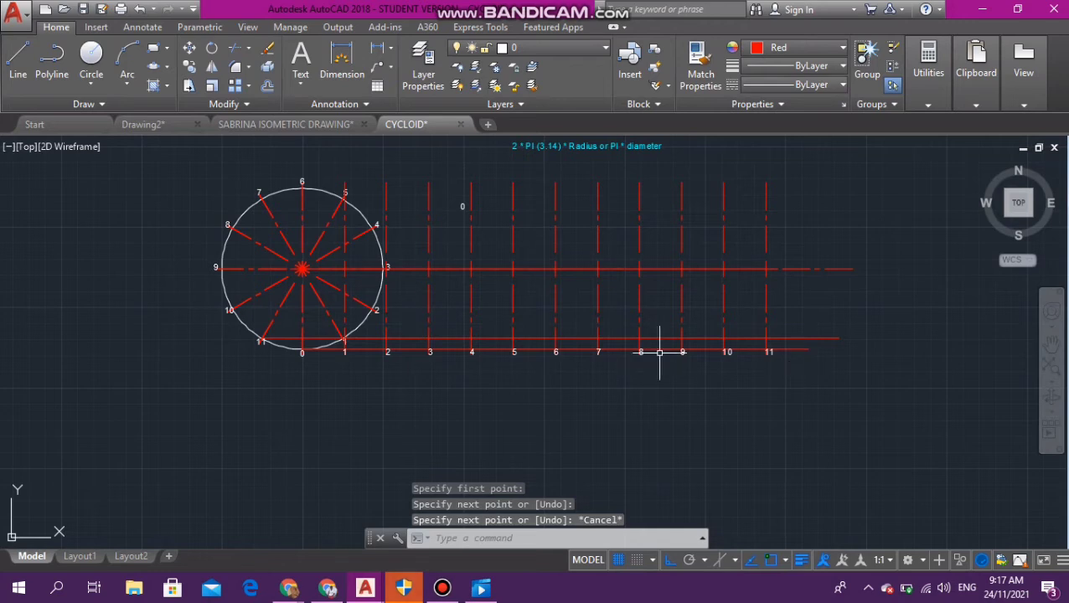
Step: Draw a horizontal line from division point 10 on the circle through point 2 to beyond the last vertical center mark
left_click(17, 58)
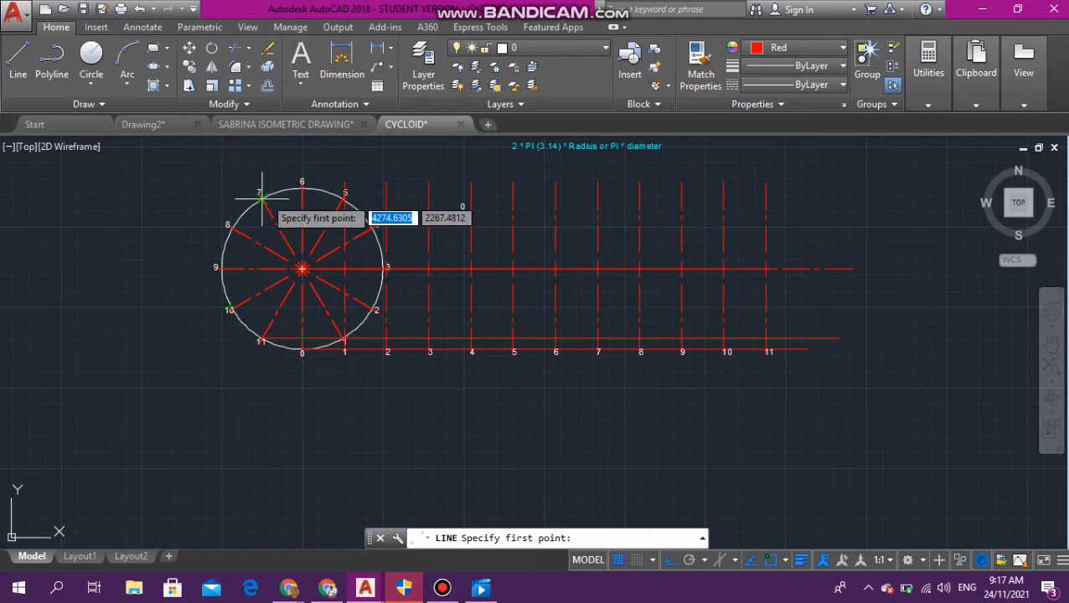
scroll(247, 340, "up", 4)
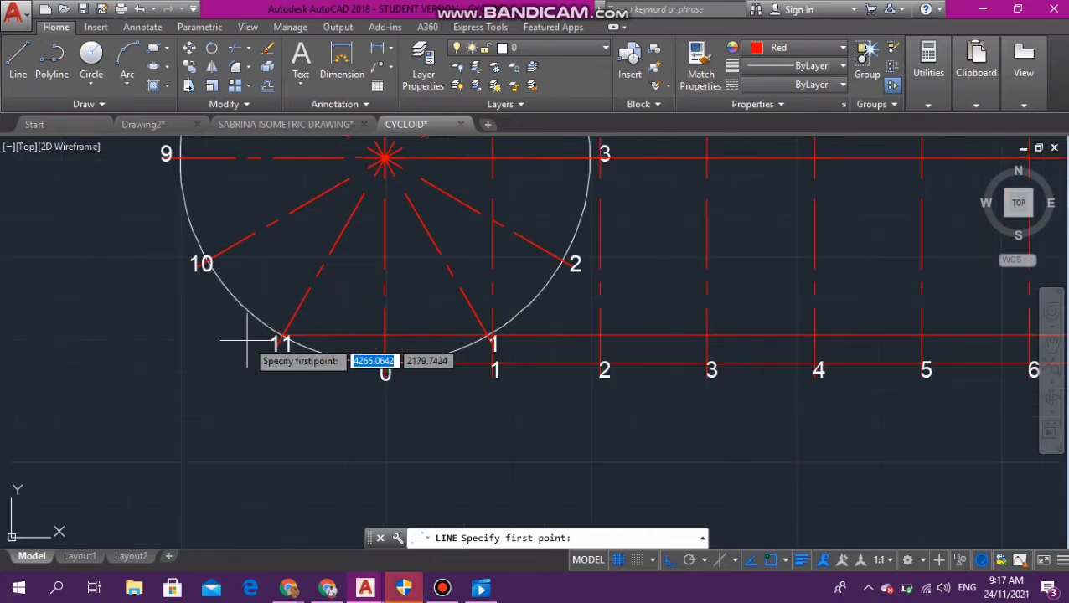
left_click(210, 261)
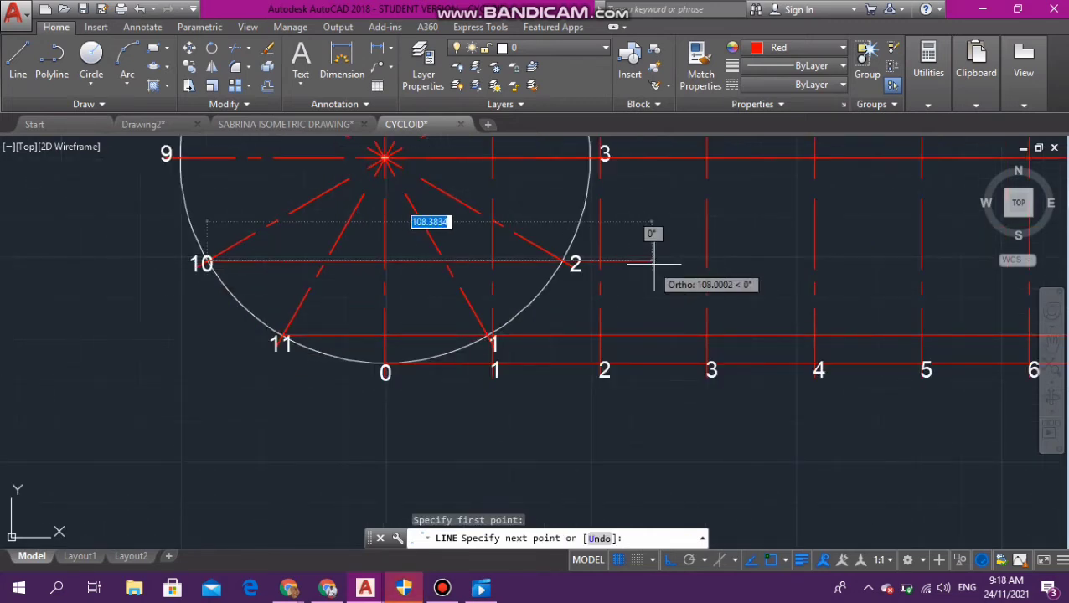
scroll(656, 264, "down", 5)
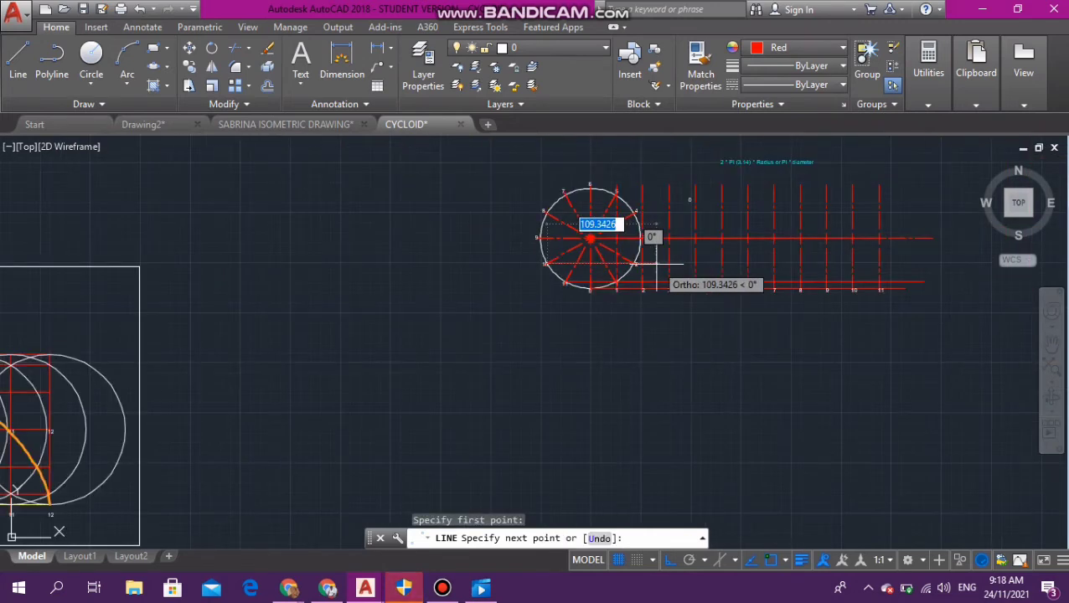
left_click(890, 256)
key("Escape")
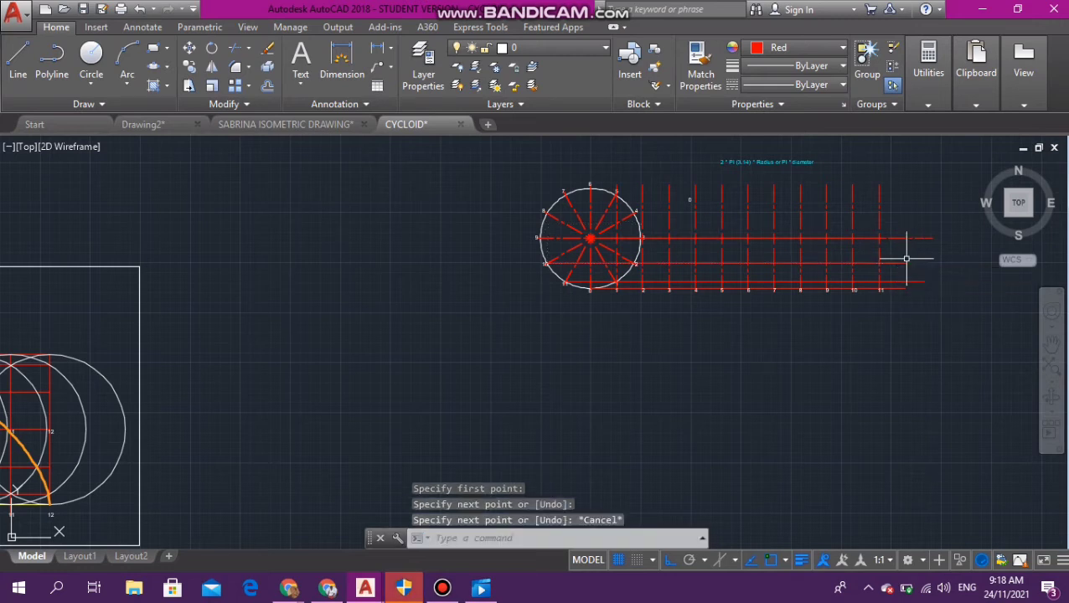
Step: Draw a horizontal line from division point 8 on the circle through point 4 to beyond the last vertical center mark
scroll(770, 156, "up", 2)
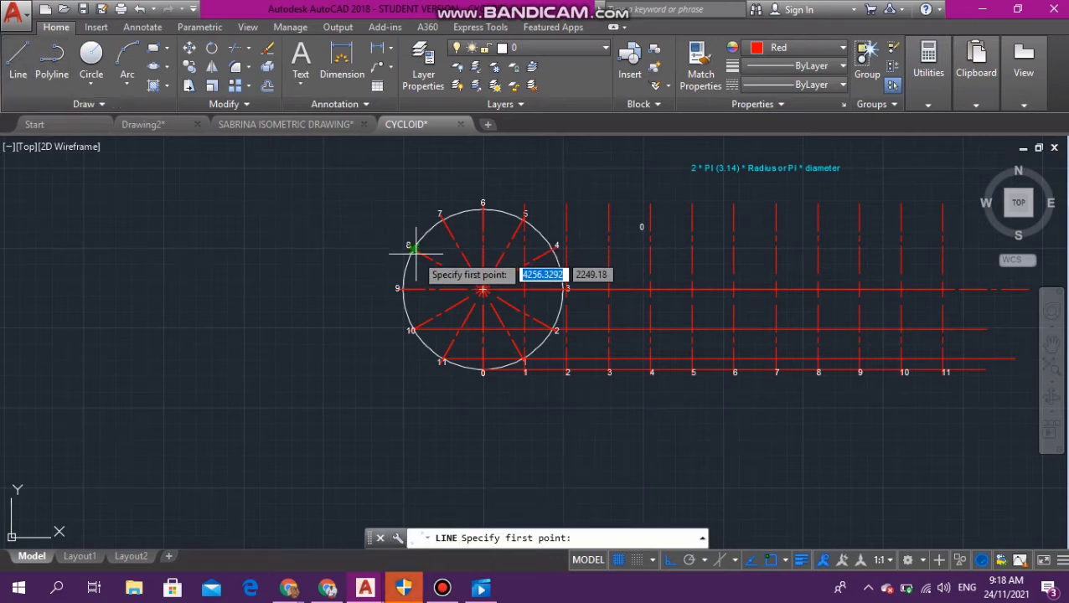
left_click(414, 248)
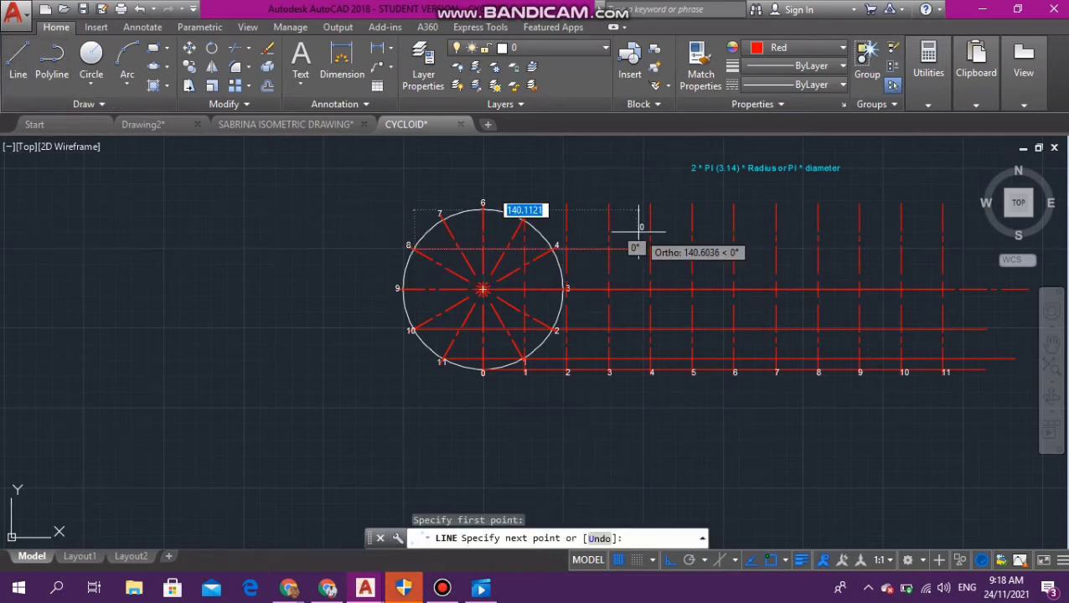
scroll(639, 248, "down", 5)
left_click(732, 235)
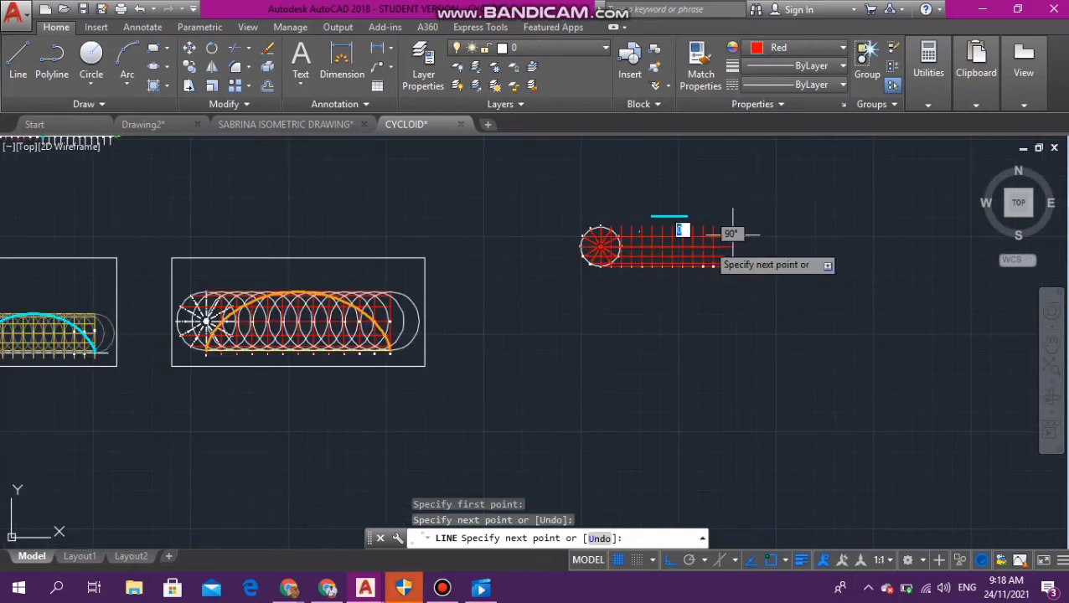
key("Escape")
Step: Draw a horizontal line from division point 6 at the top of the circle to beyond the last vertical center mark
scroll(674, 208, "up", 6)
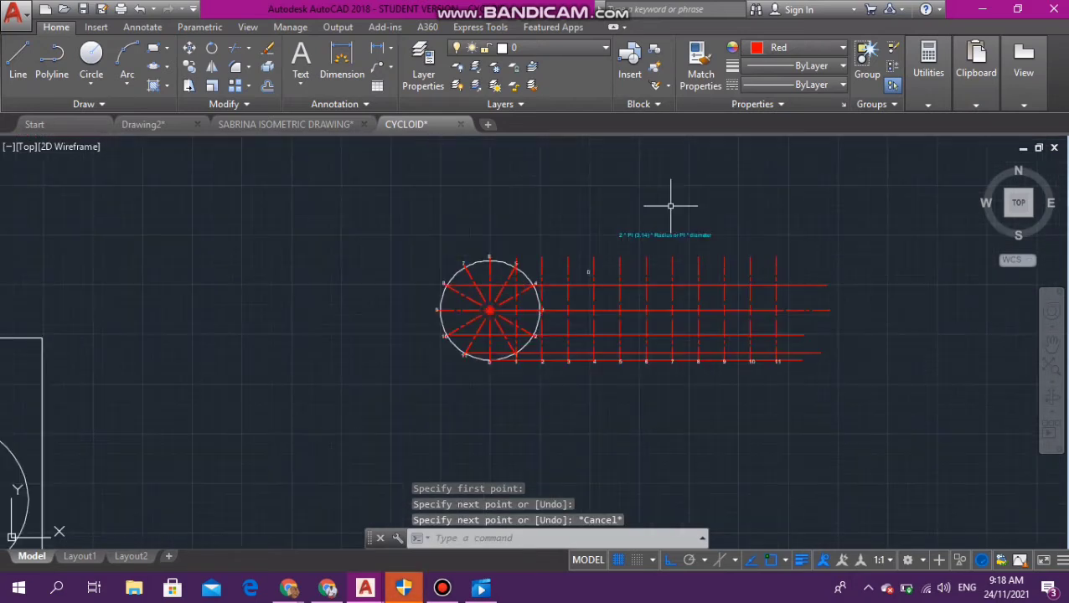
left_click(17, 59)
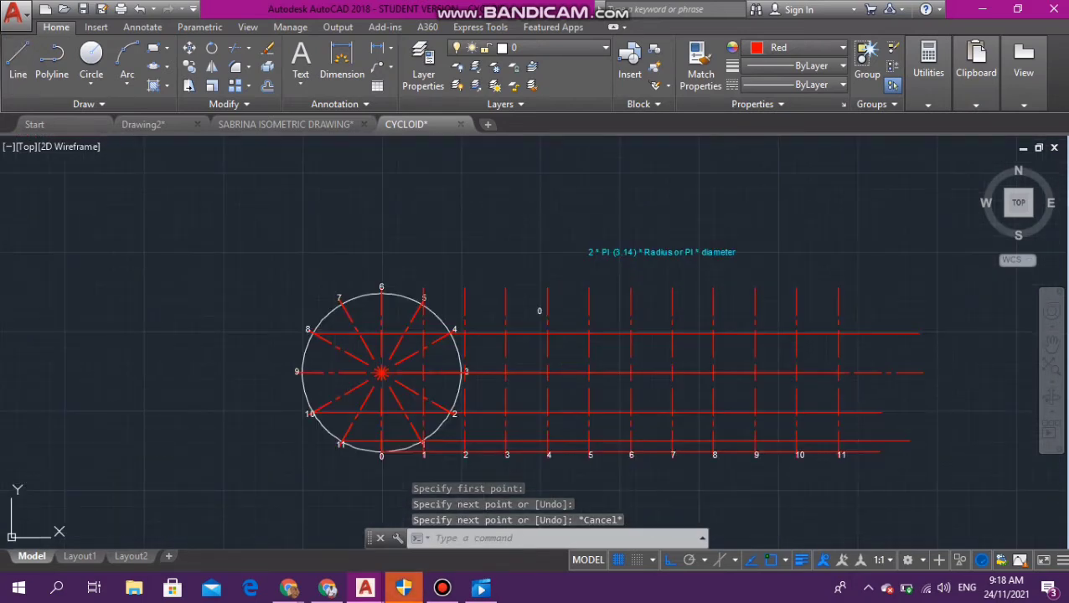
left_click(381, 289)
left_click(839, 258)
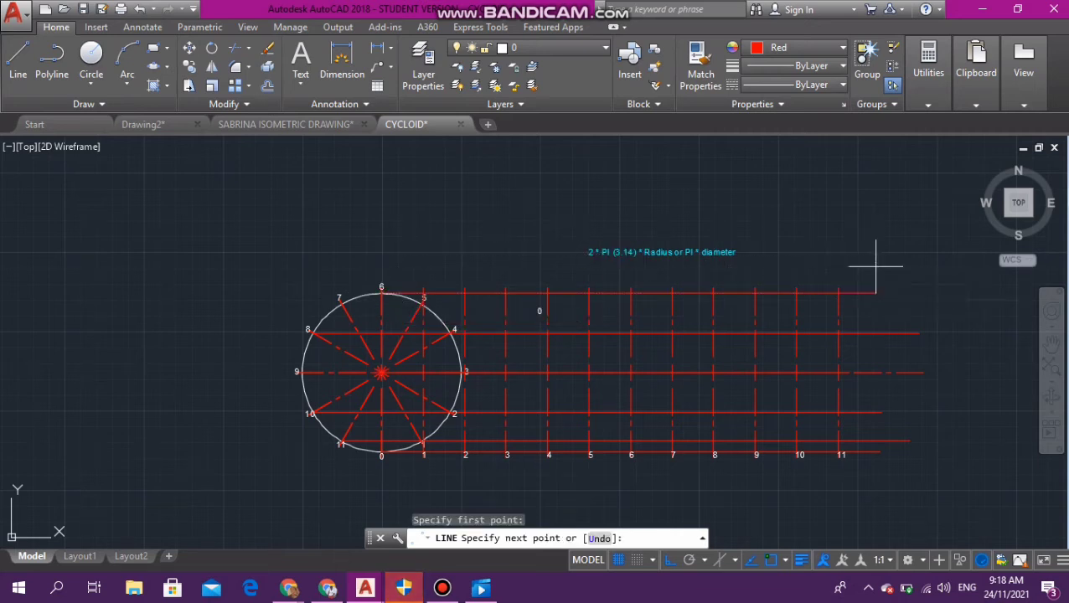
key("Escape")
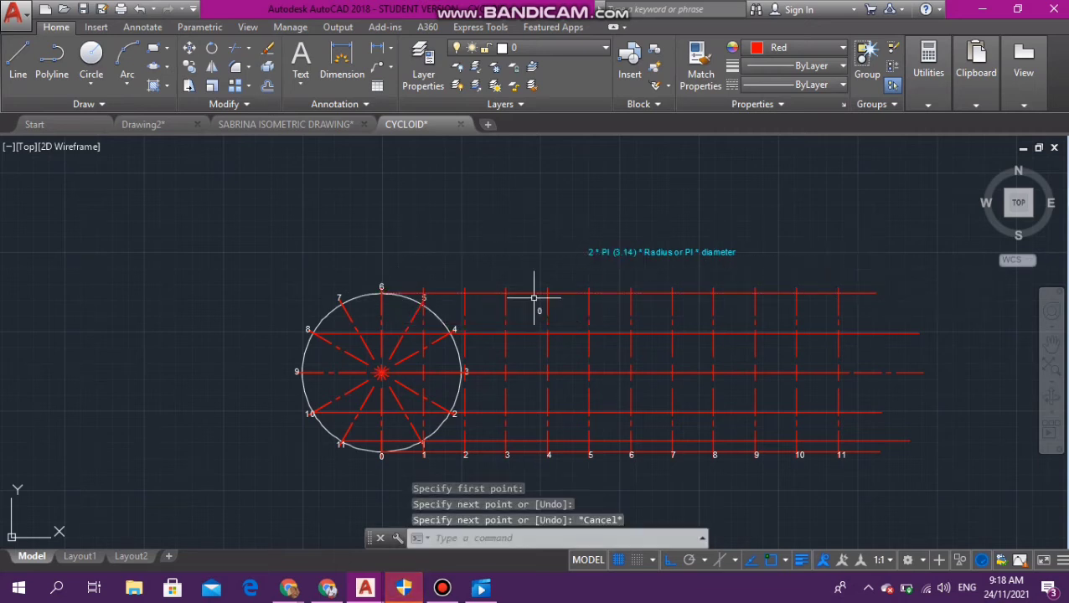
Step: Draw a horizontal line from division point 7 on the circle through point 5 to beyond the last vertical center mark
left_click(18, 63)
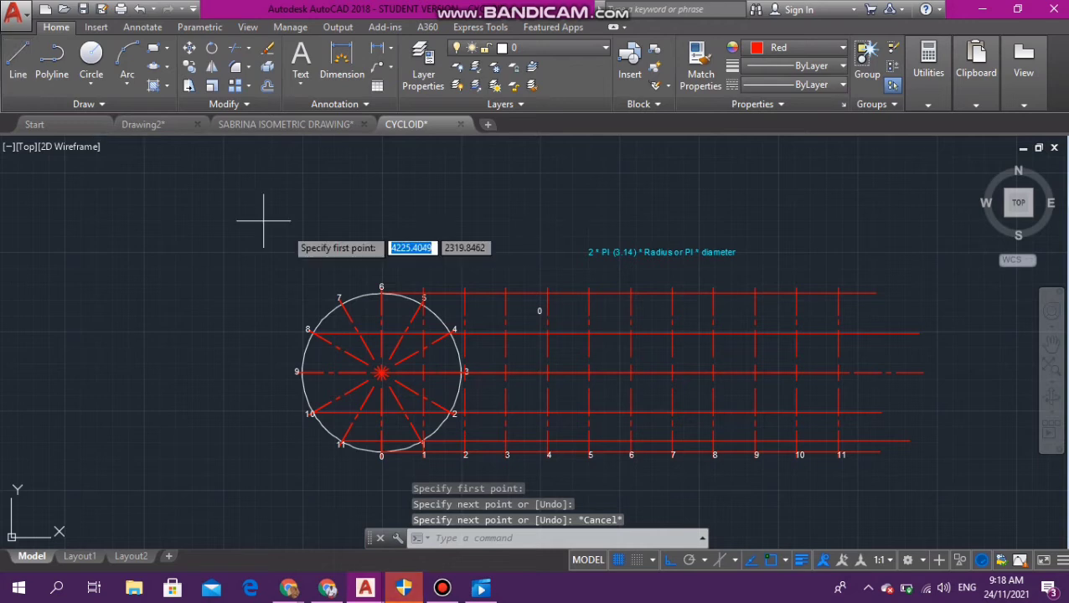
left_click(342, 302)
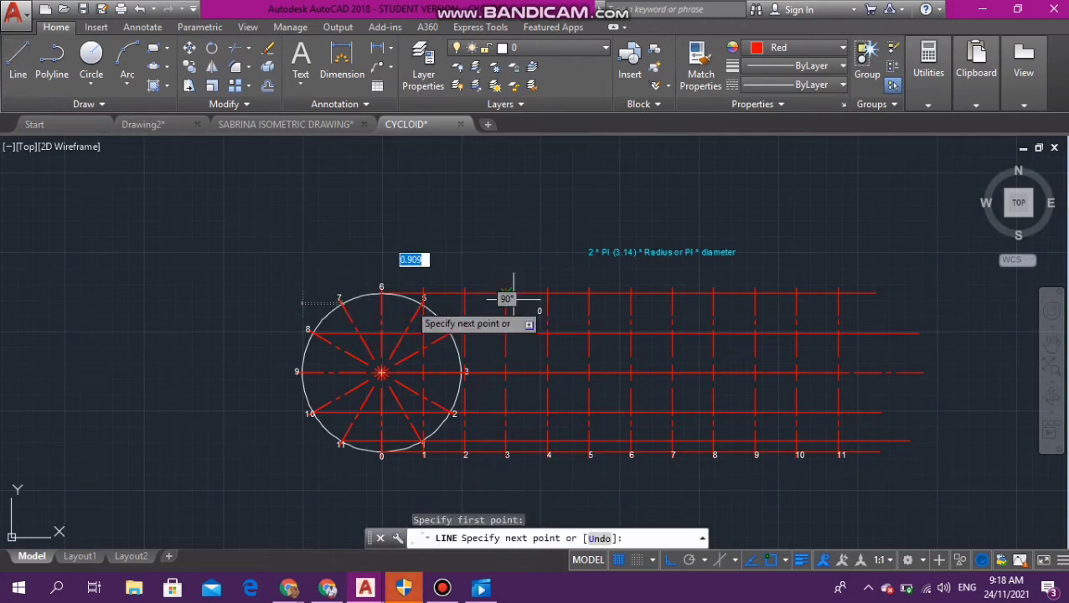
left_click(900, 301)
key("Escape")
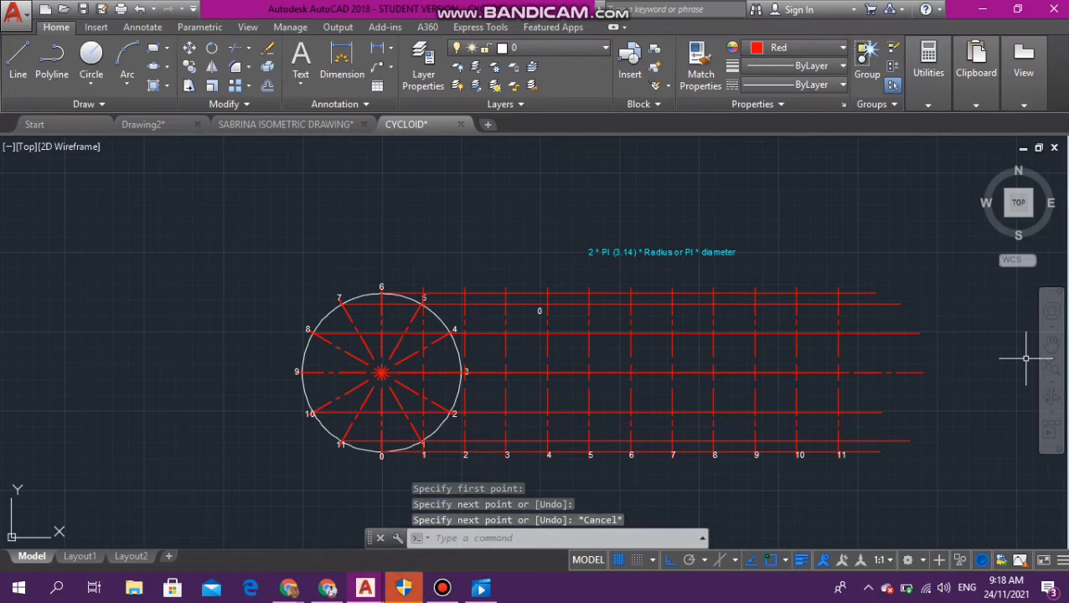
Step: Copy the base-line labels 0 to 11 up to the horizontal center line, from the circle's bottom point to its center
scroll(572, 334, "down", 4)
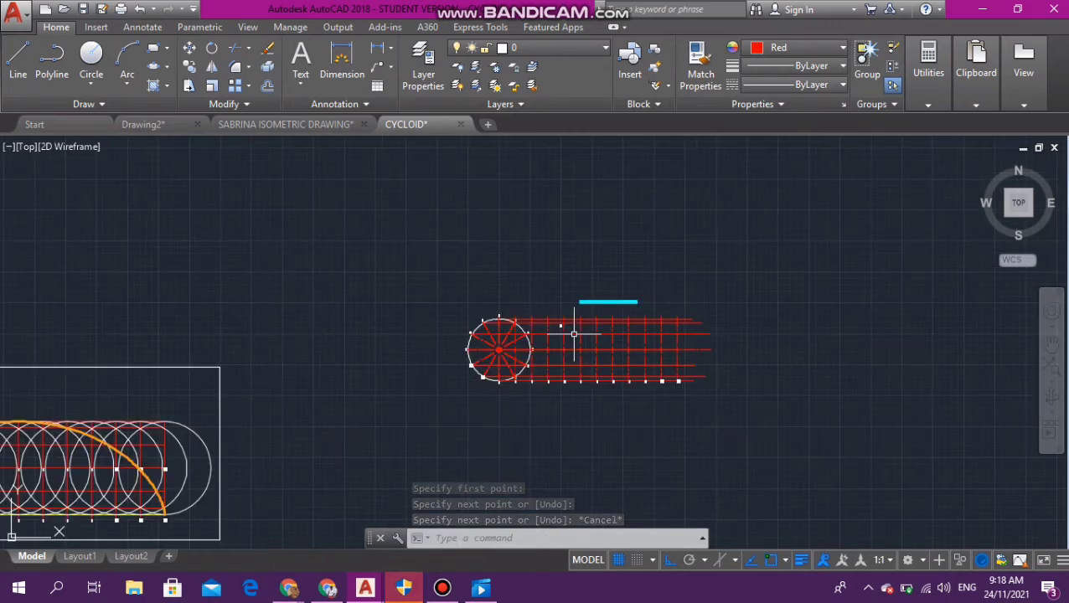
scroll(679, 312, "up", 4)
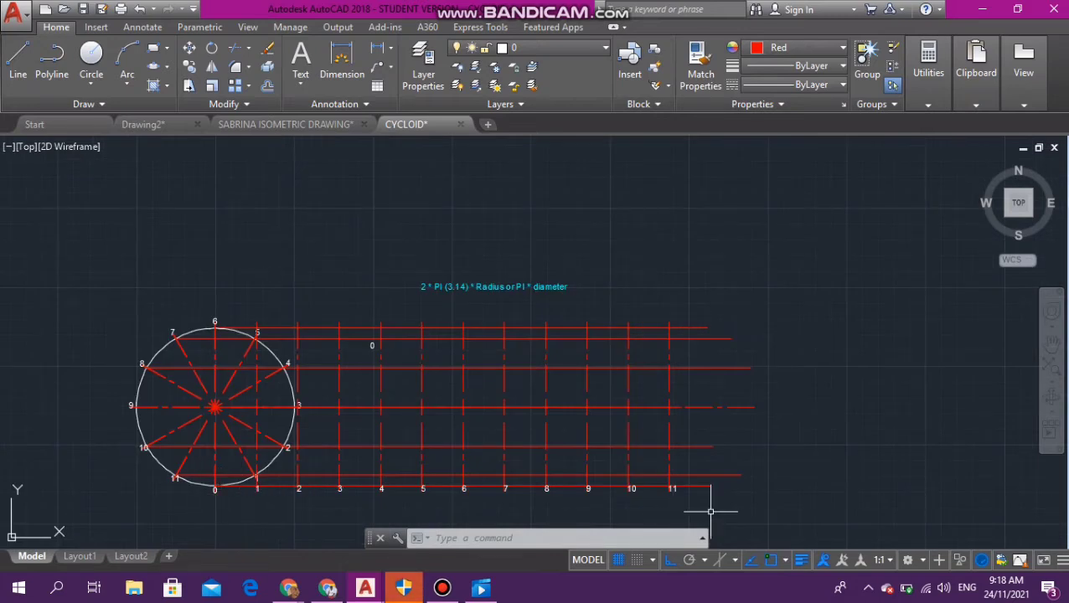
left_click(183, 475)
key("Escape")
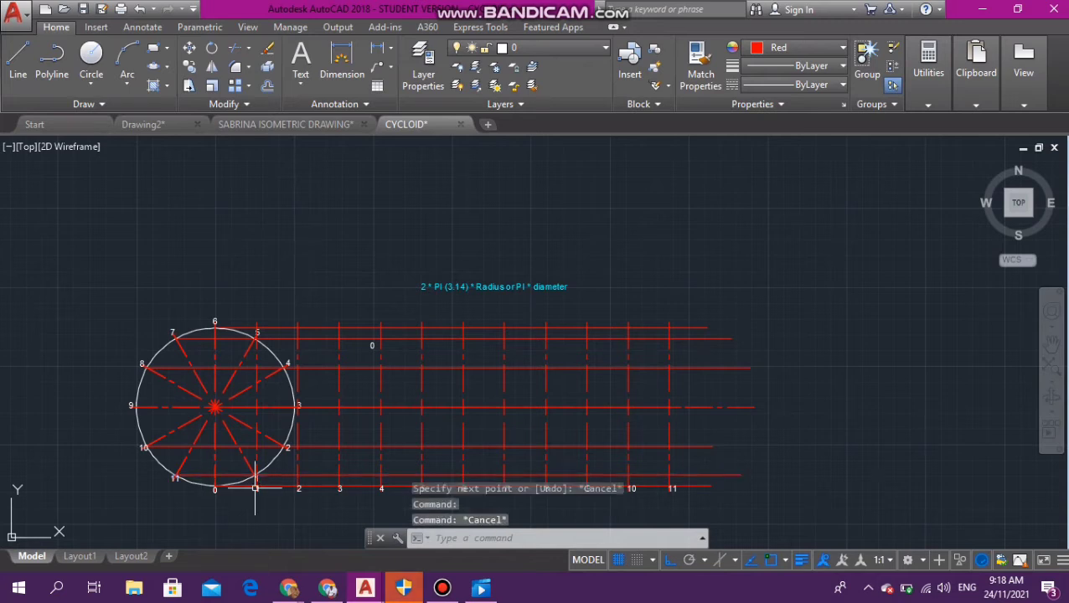
left_click(202, 484)
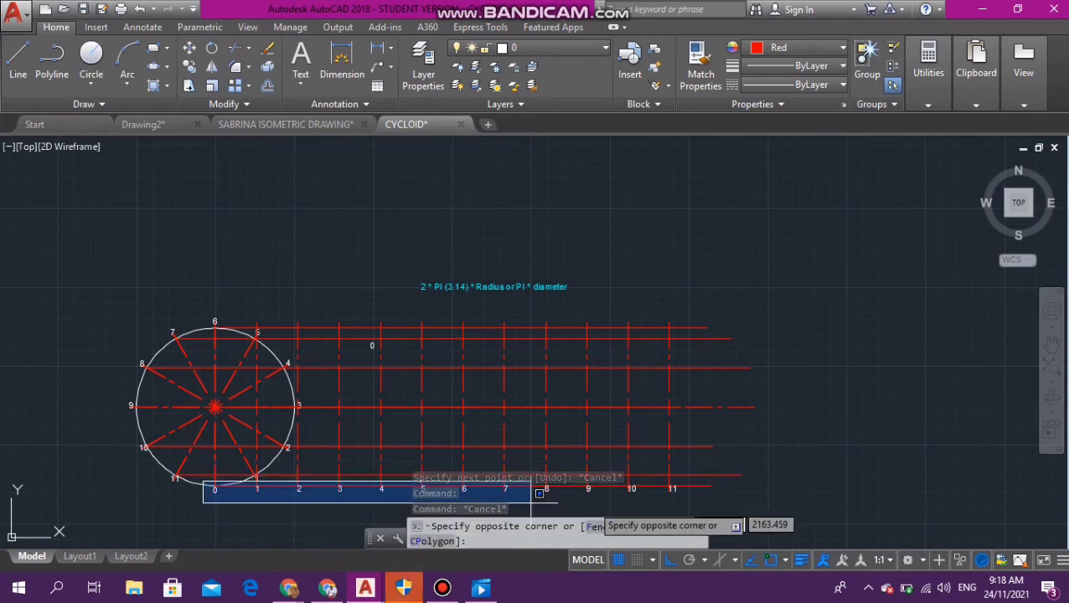
left_click(846, 503)
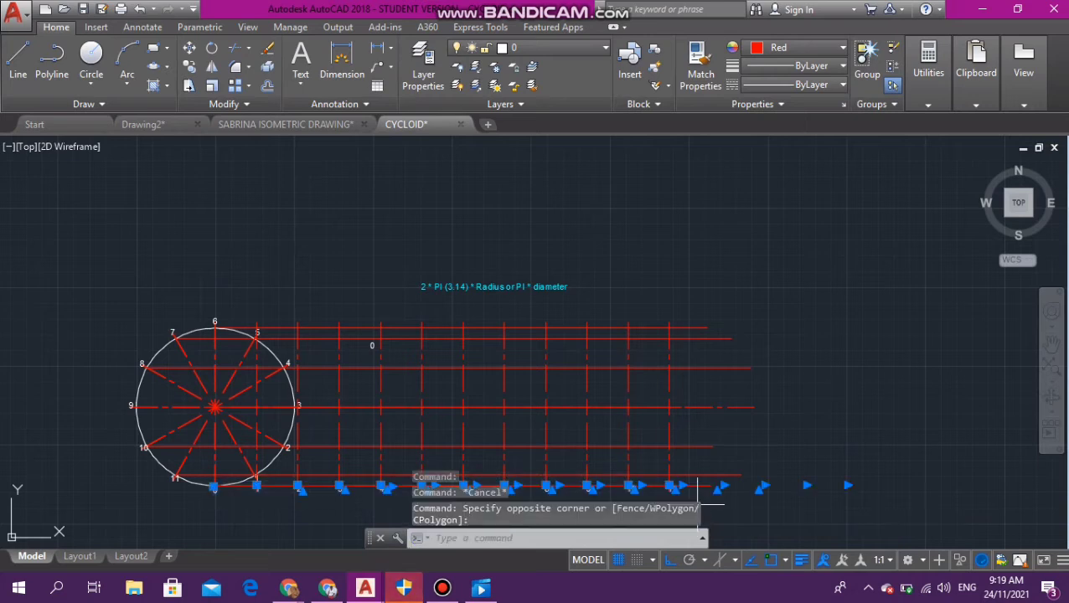
type("c")
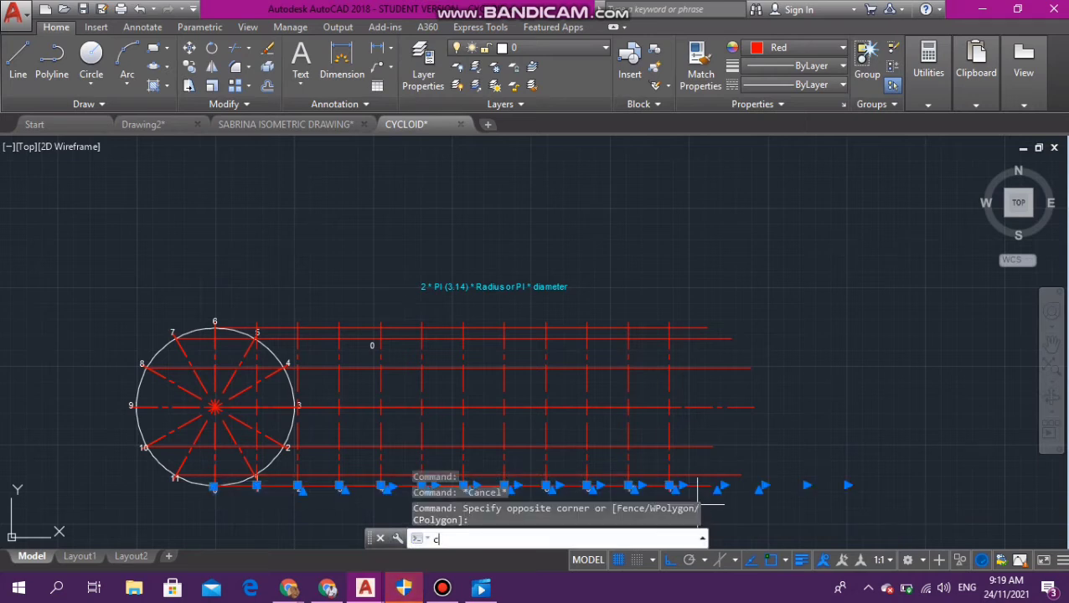
type("op")
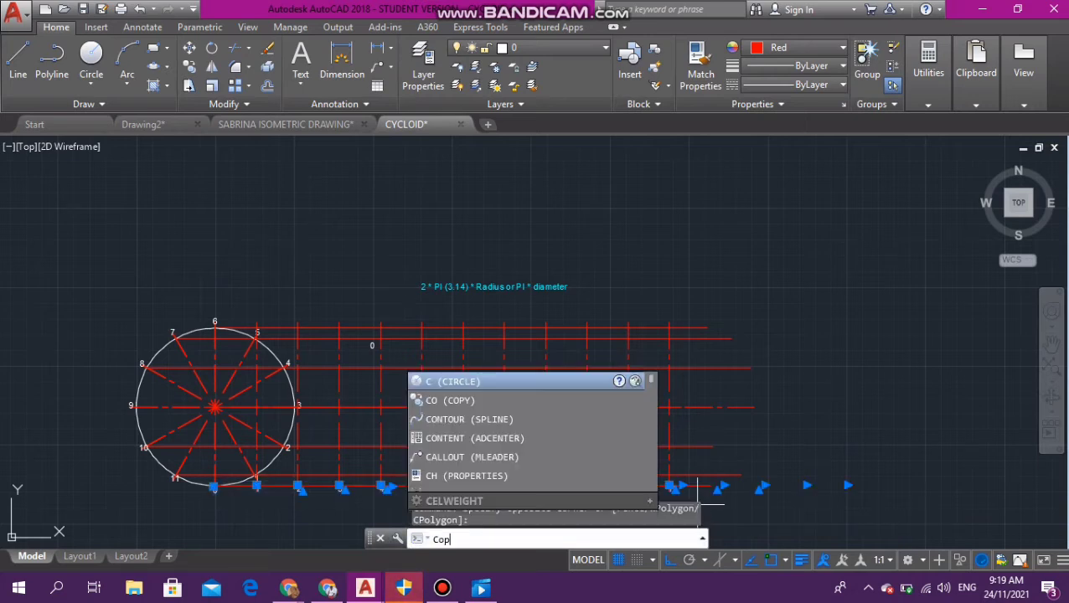
key("Up")
key("Up")
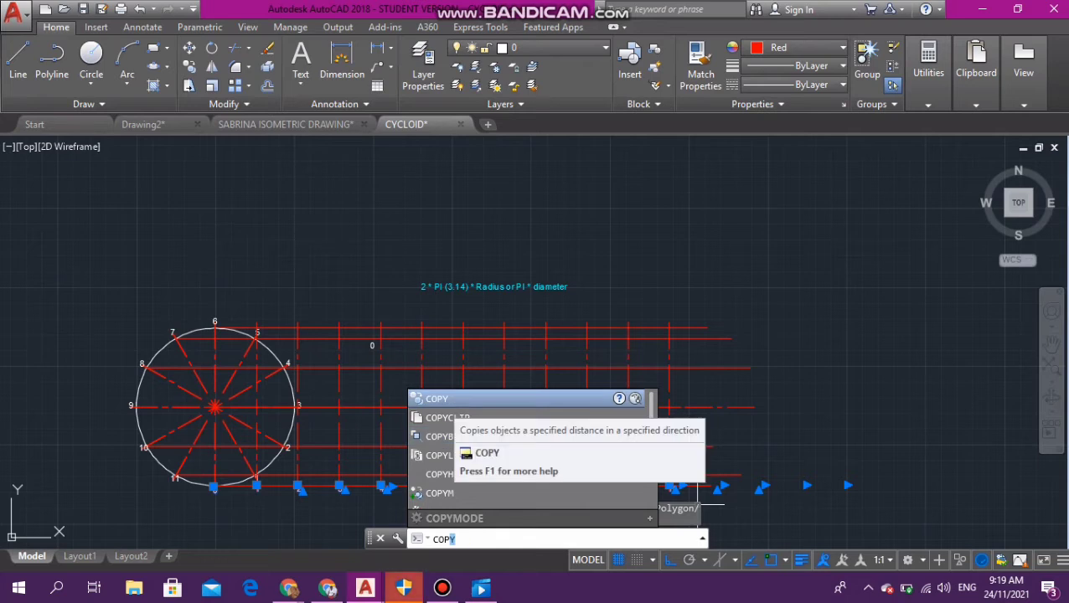
key("Return")
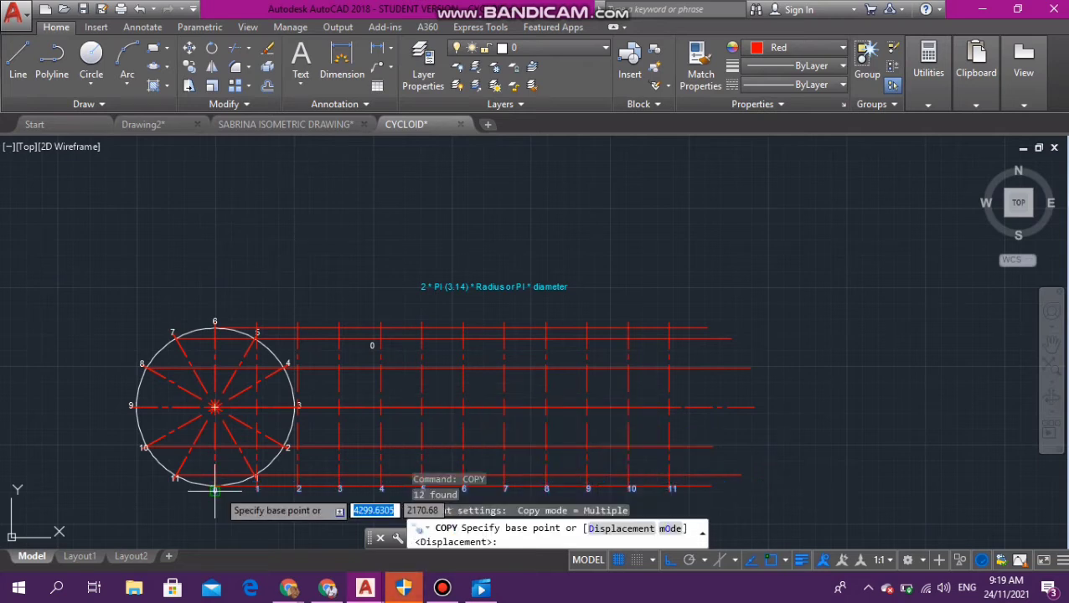
left_click(214, 488)
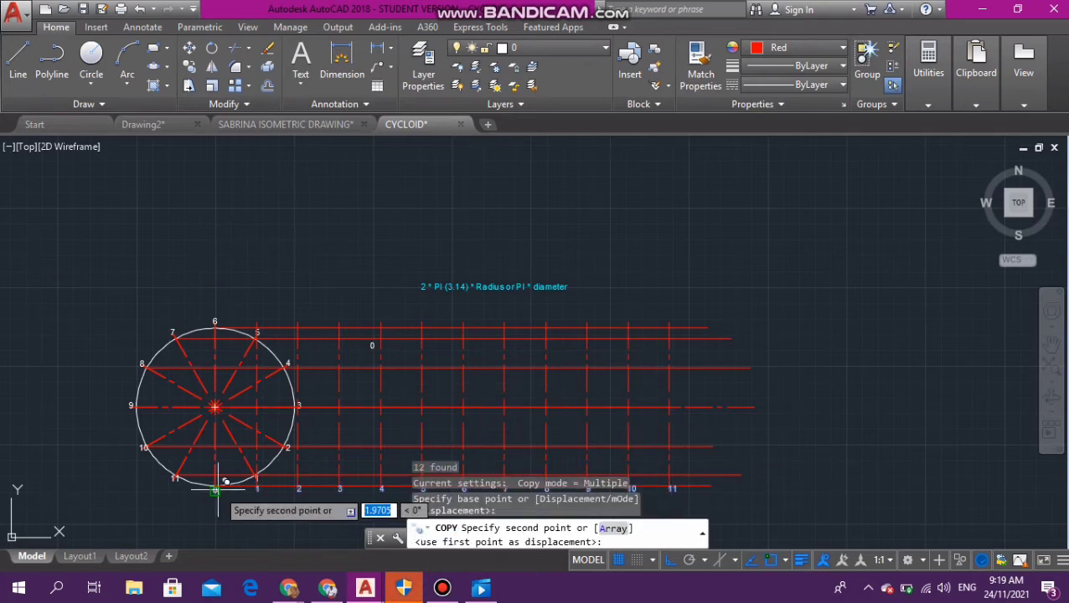
left_click(215, 407)
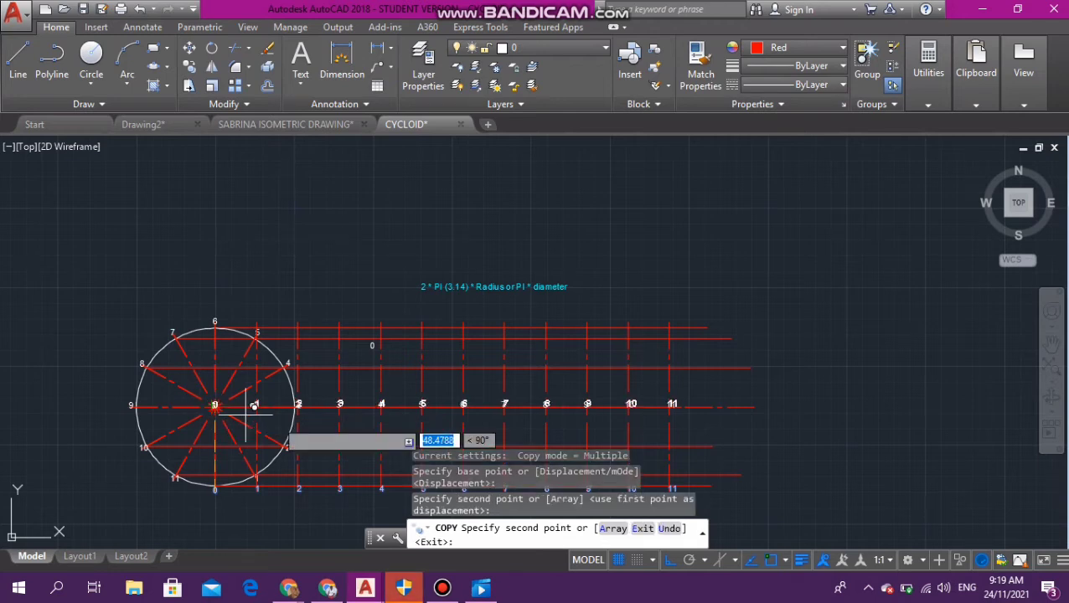
key("Escape")
key("Escape")
key("Escape")
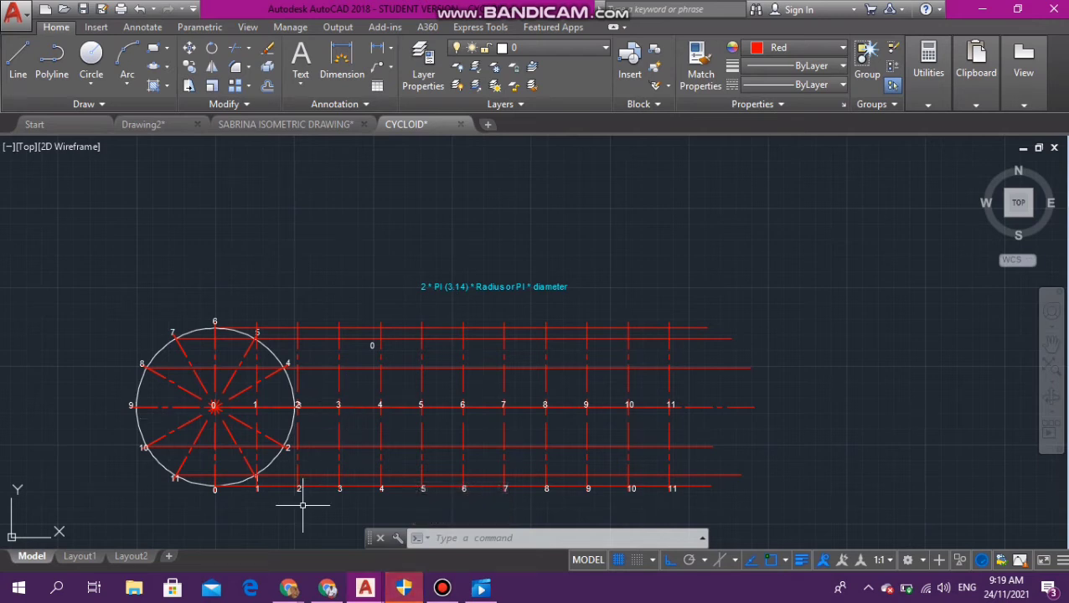
Step: Select the radius 50 circle around center point 0
scroll(270, 503, "up", 2)
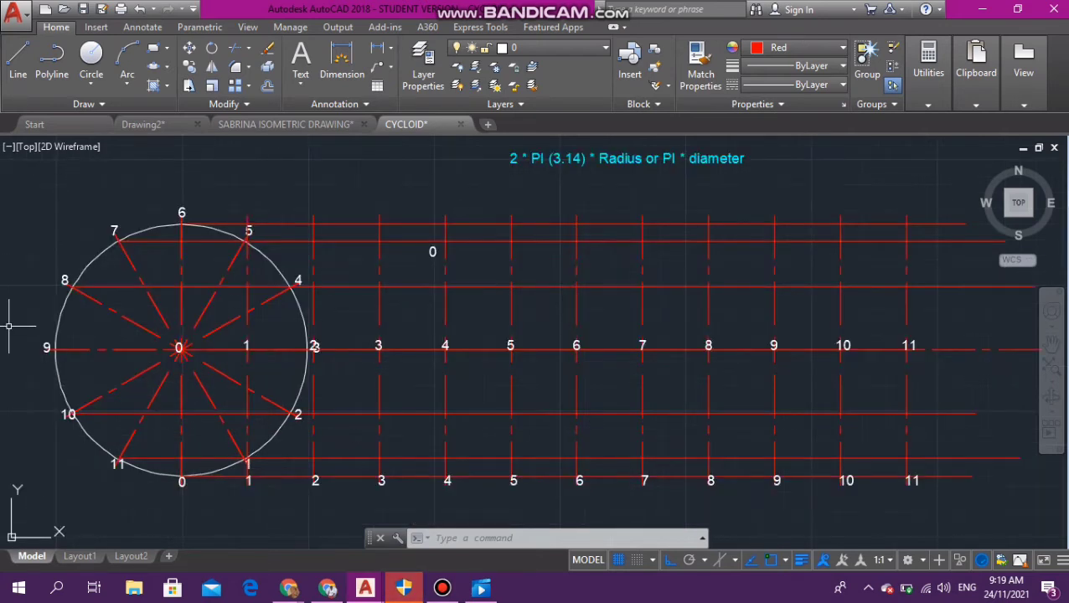
scroll(306, 324, "down", 2)
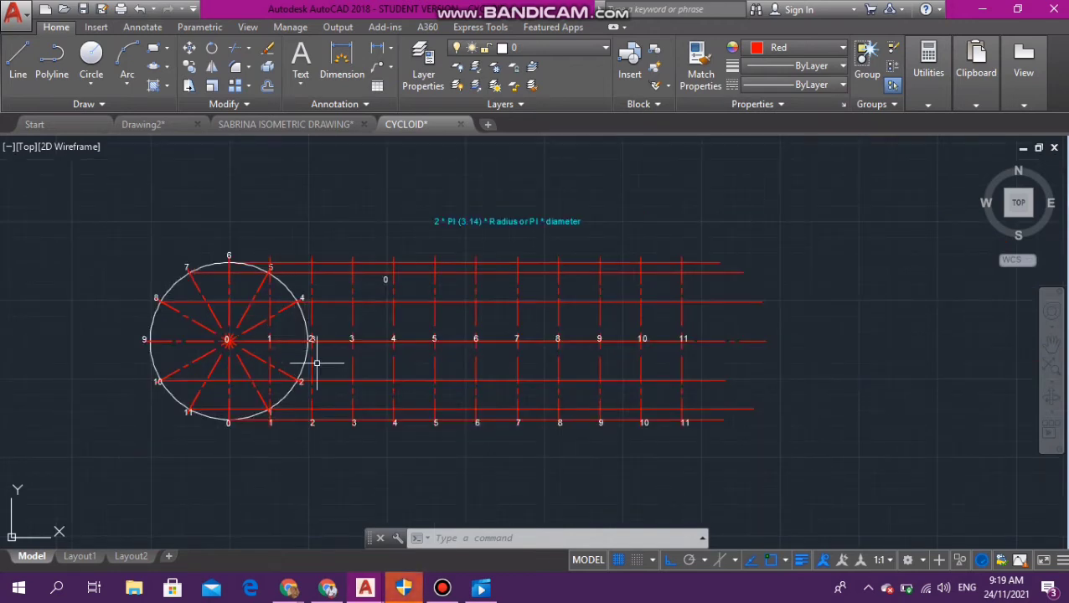
left_click(170, 393)
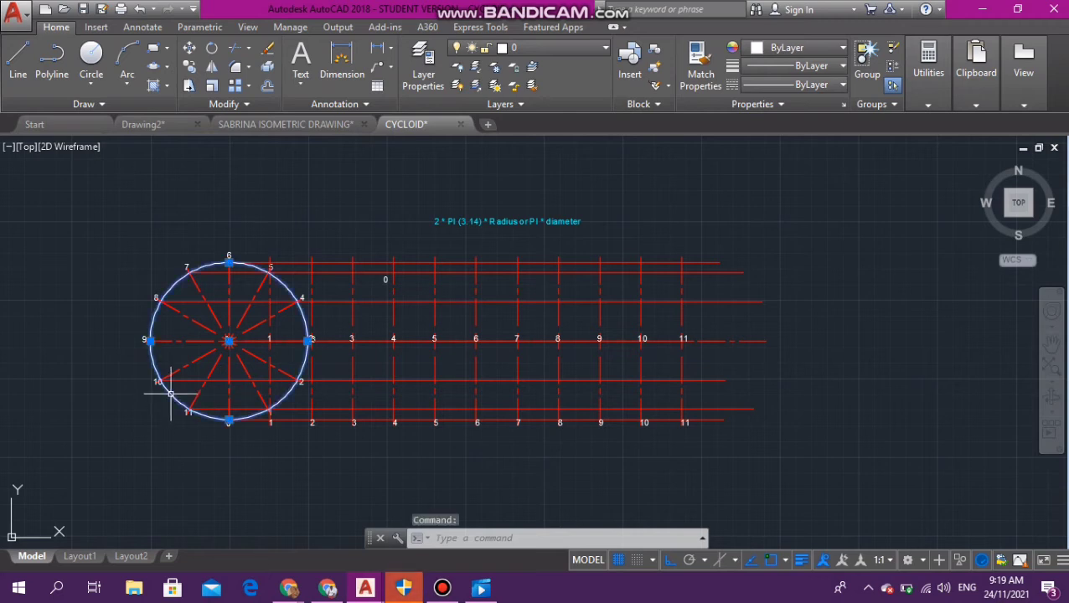
scroll(270, 332, "up", 6)
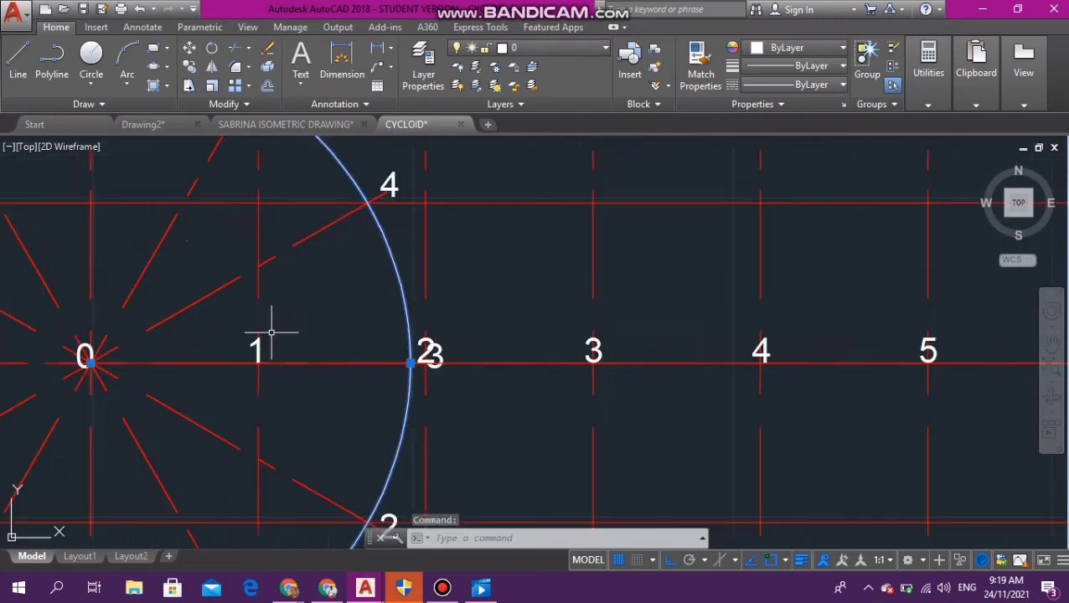
Step: Copy the generating circle from its centre at 0 to division point 1 on the horizontal centreline
scroll(270, 333, "up", 4)
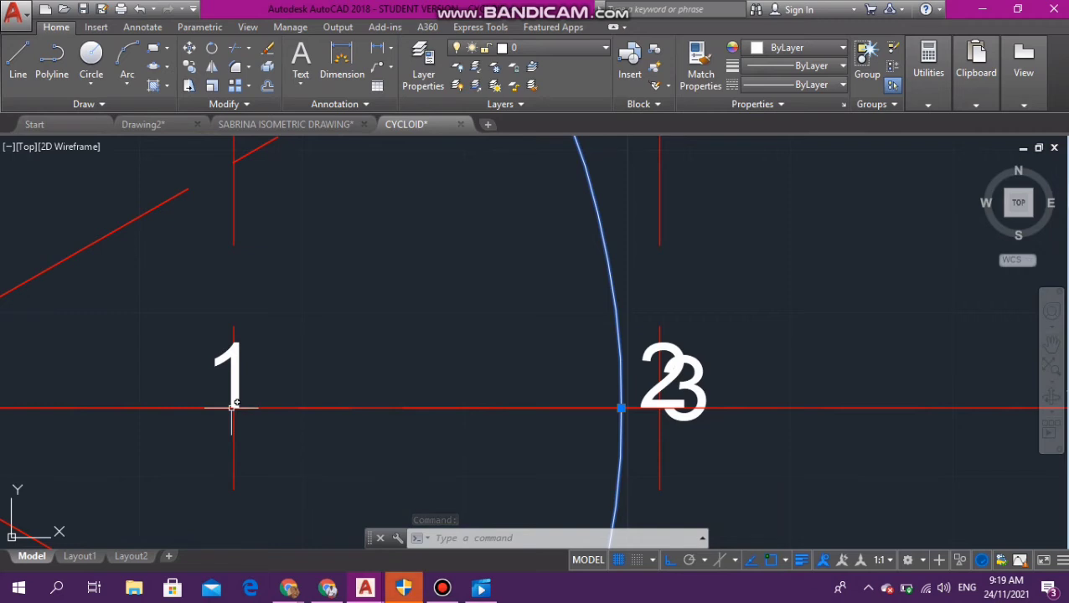
scroll(232, 406, "down", 10)
type("c")
key("Down")
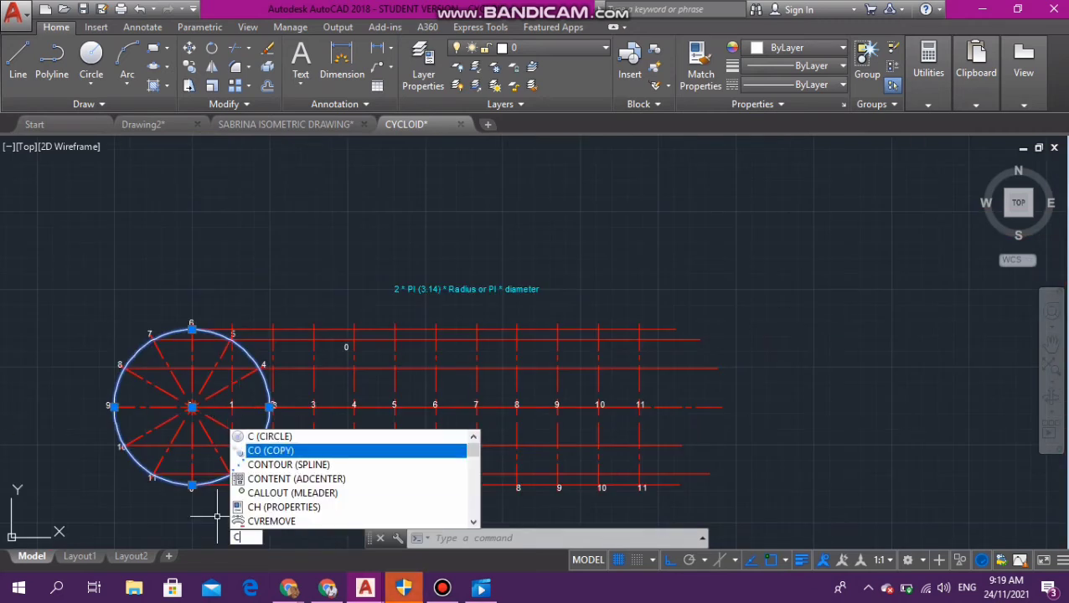
key("Return")
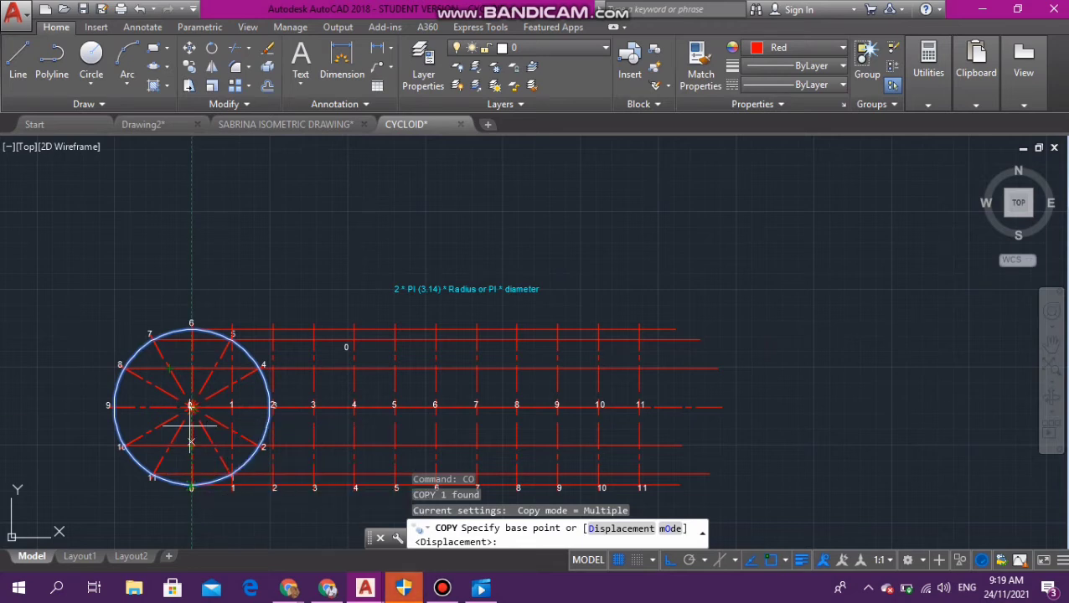
scroll(192, 407, "up", 8)
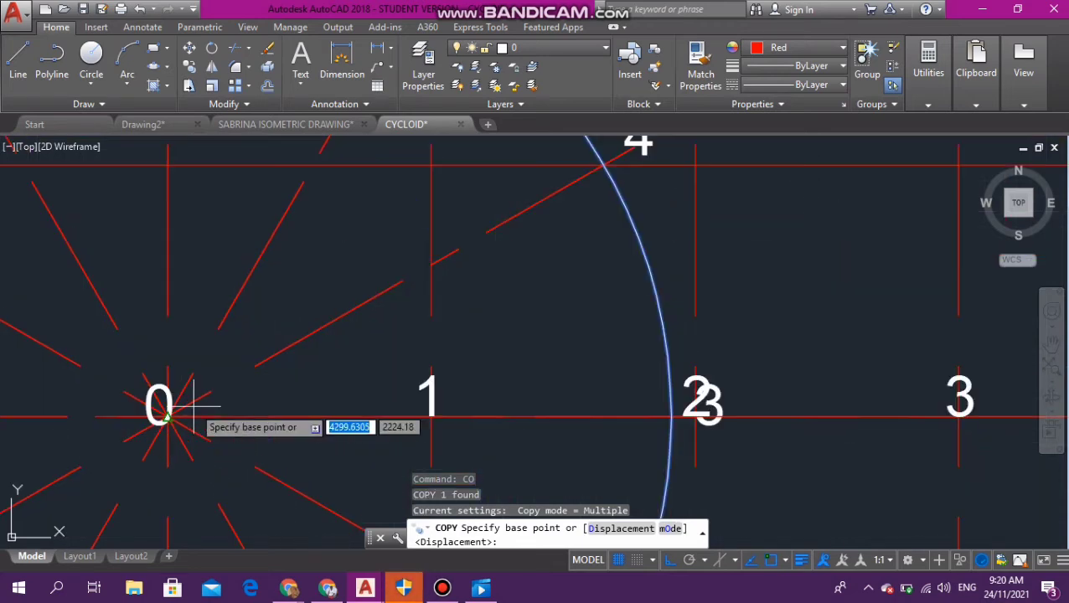
scroll(167, 414, "down", 4)
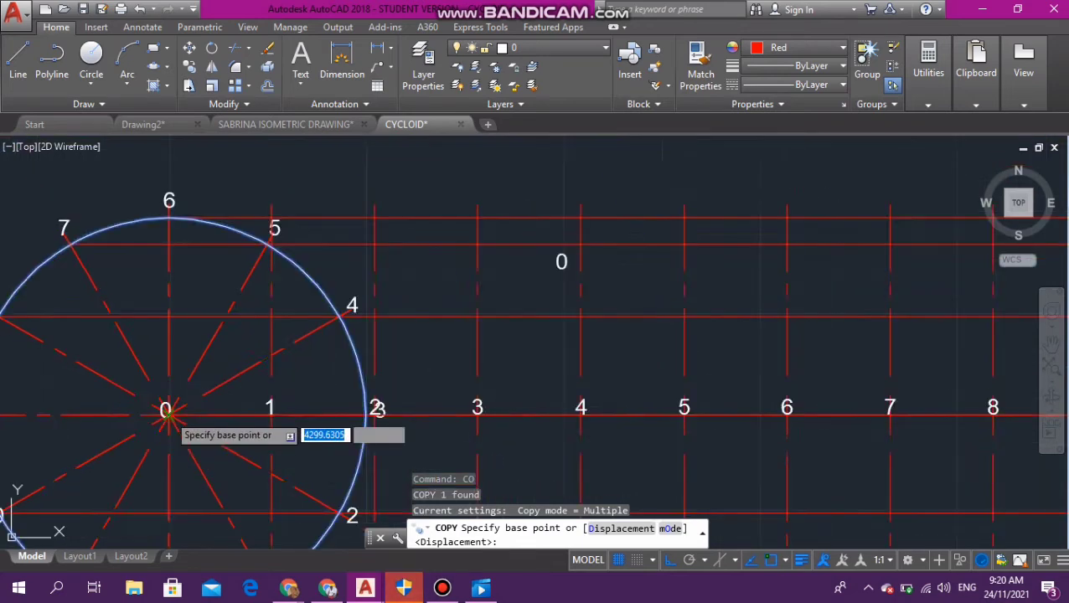
scroll(165, 414, "down", 2)
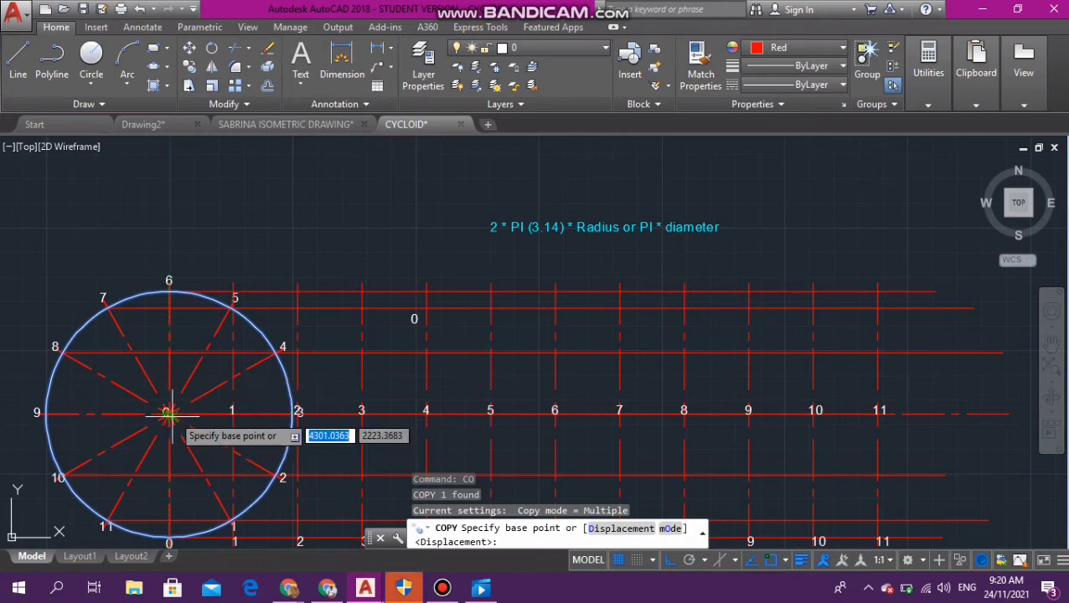
left_click(166, 413)
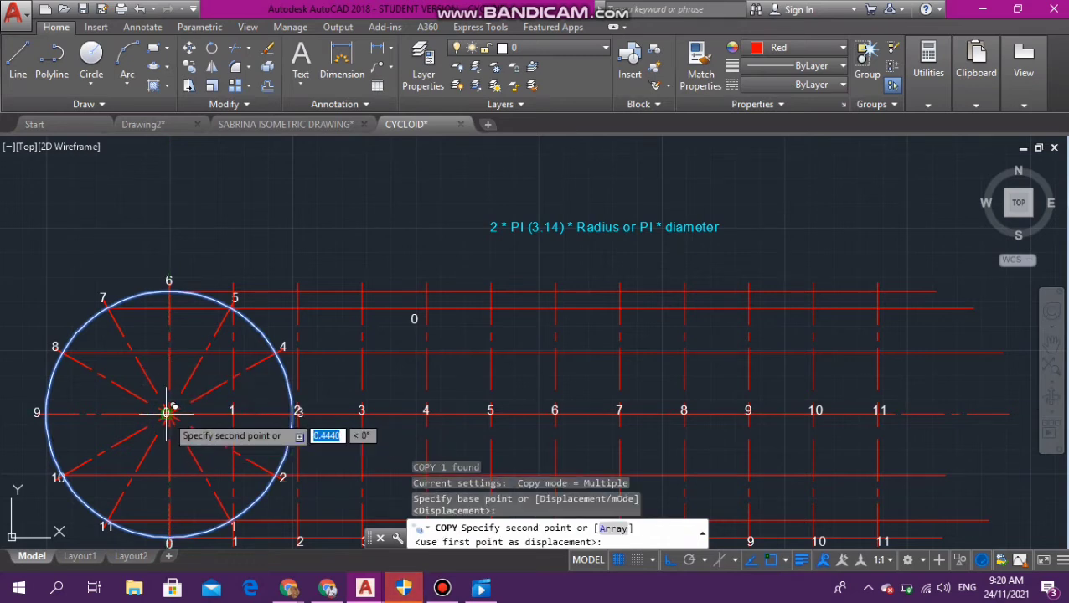
left_click(233, 408)
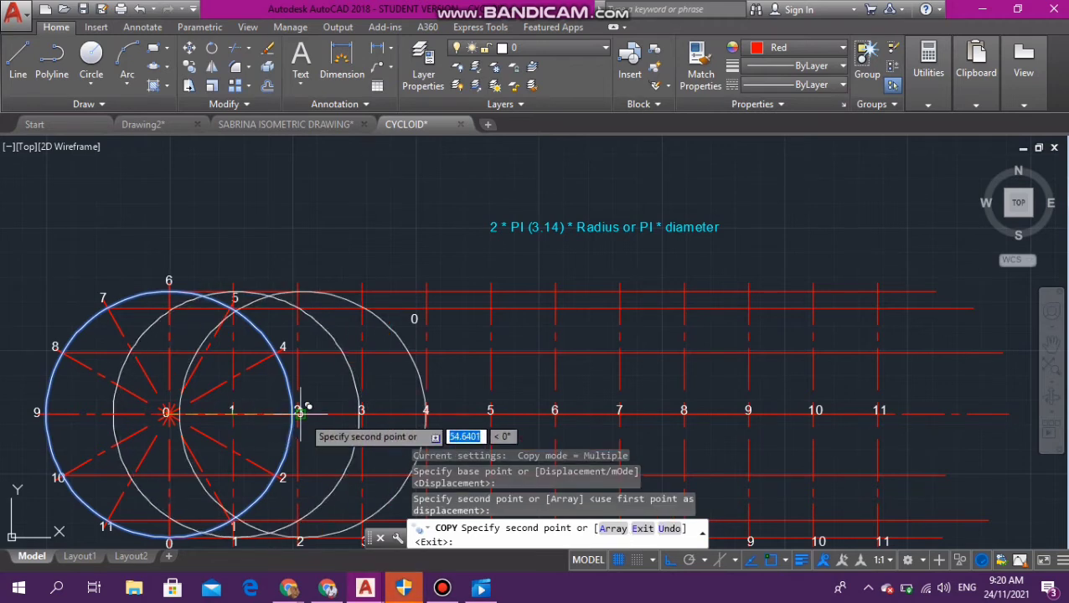
key("Escape")
key("Escape")
key("Escape")
scroll(432, 262, "down", 2)
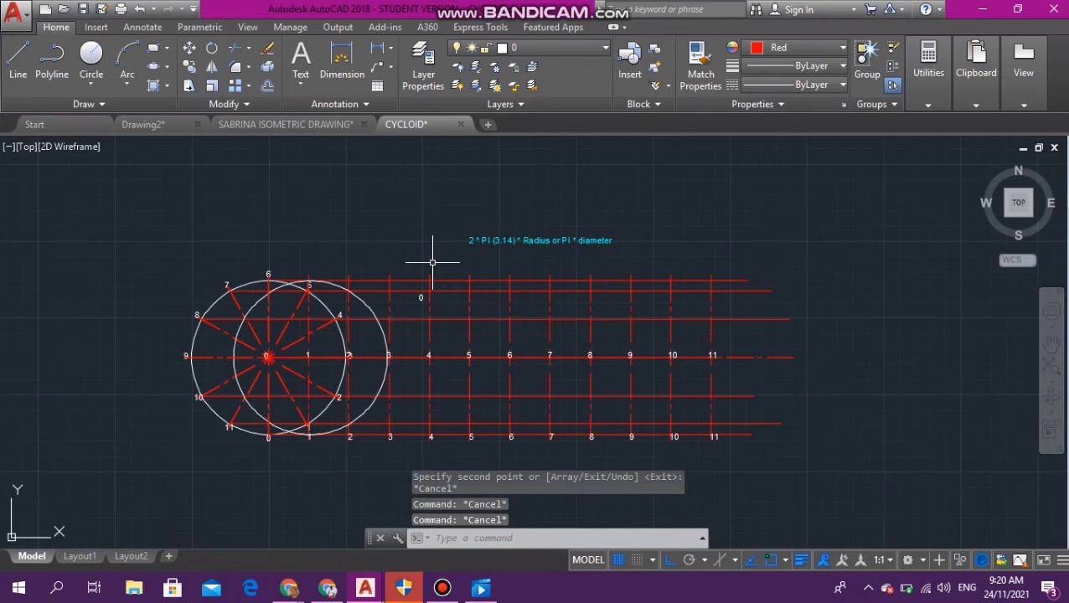
Step: Examine where the copied circle crosses the horizontal line through circle points 11 and 1
scroll(248, 438, "up", 3)
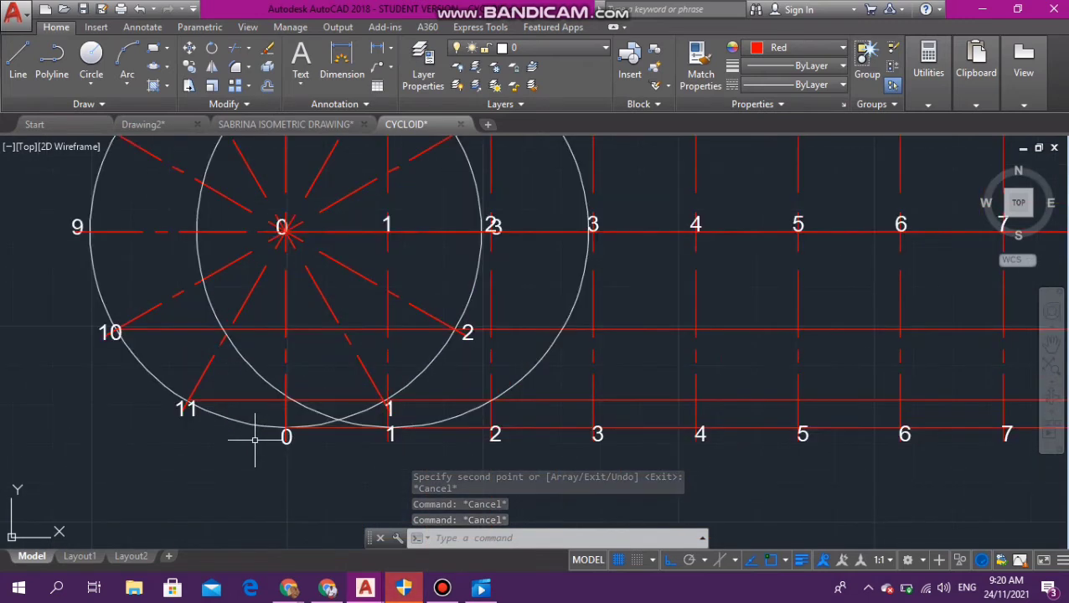
scroll(299, 435, "down", 2)
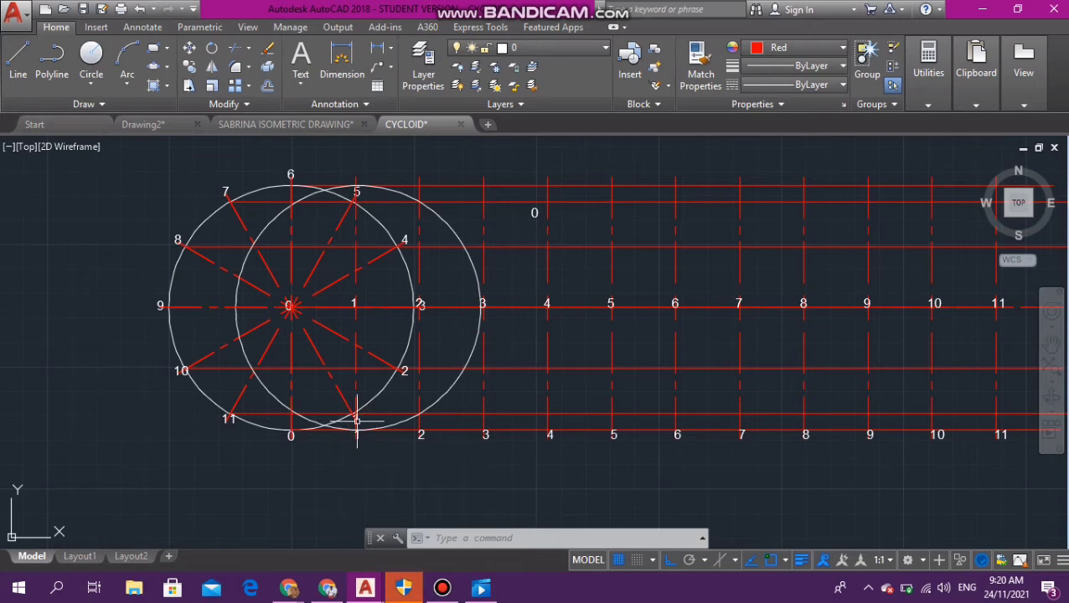
scroll(360, 423, "up", 8)
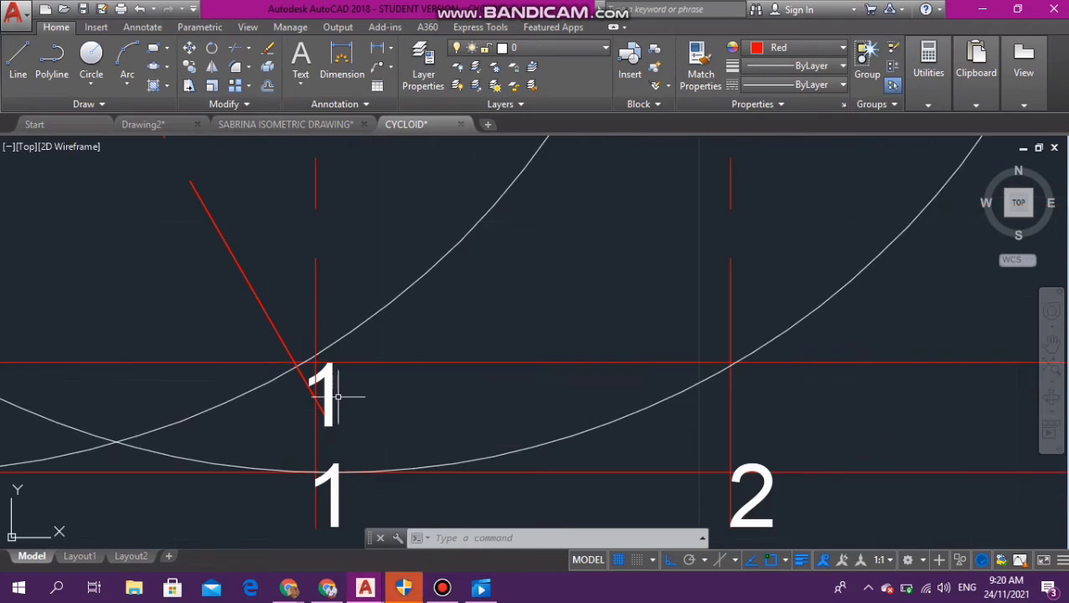
scroll(369, 389, "down", 4)
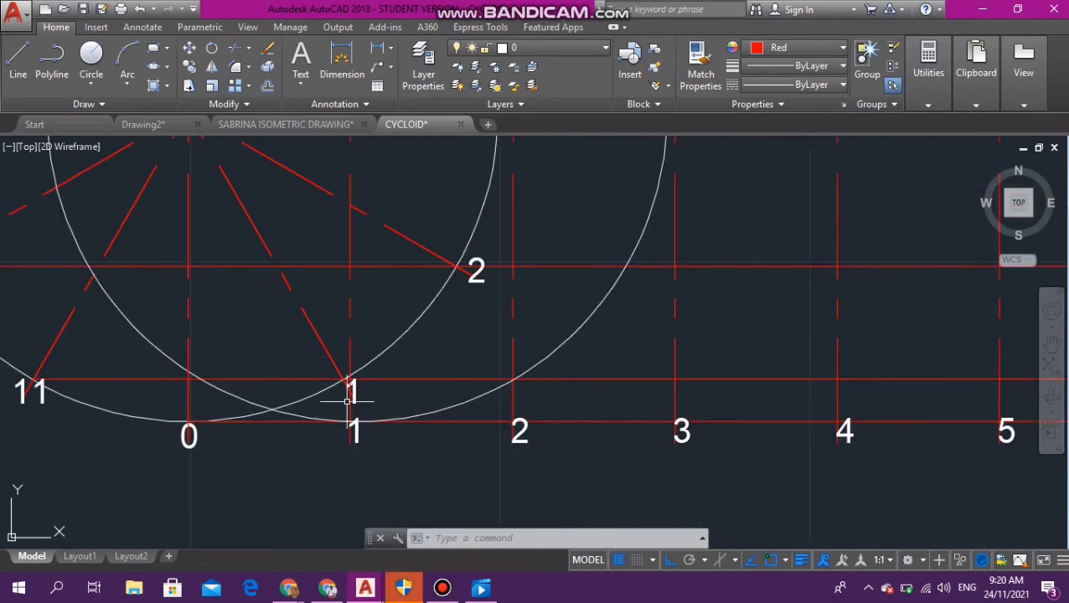
scroll(293, 379, "down", 2)
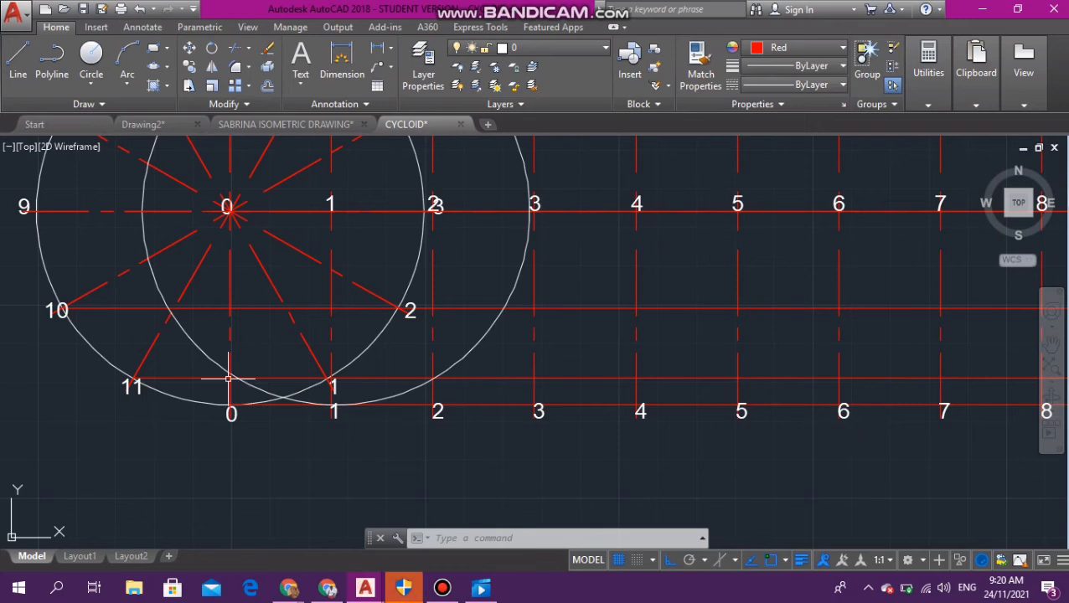
scroll(230, 376, "up", 5)
scroll(230, 376, "up", 2)
scroll(358, 377, "down", 5)
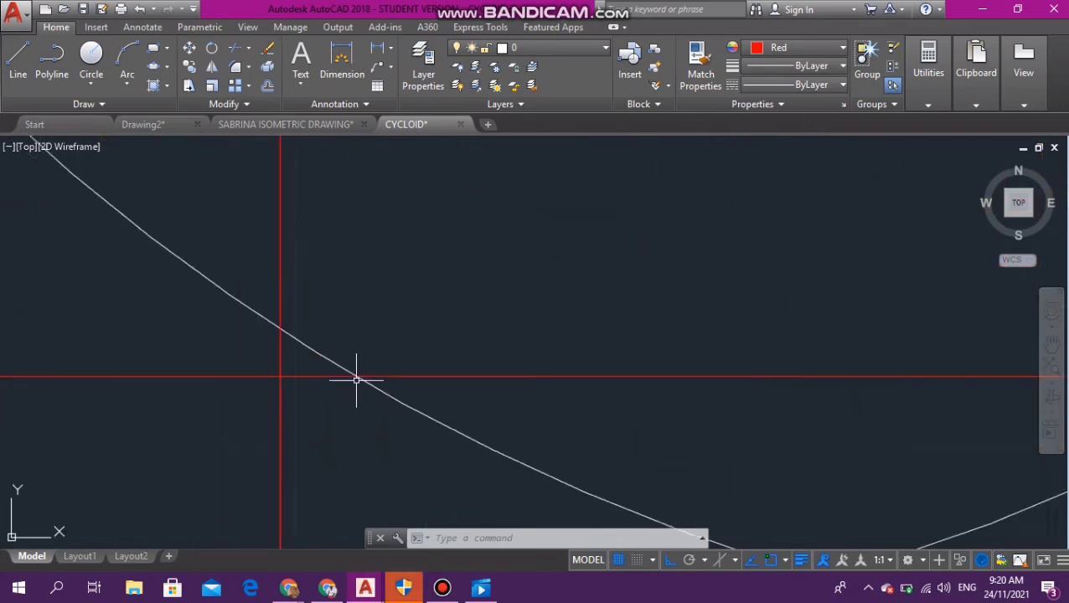
scroll(356, 380, "down", 2)
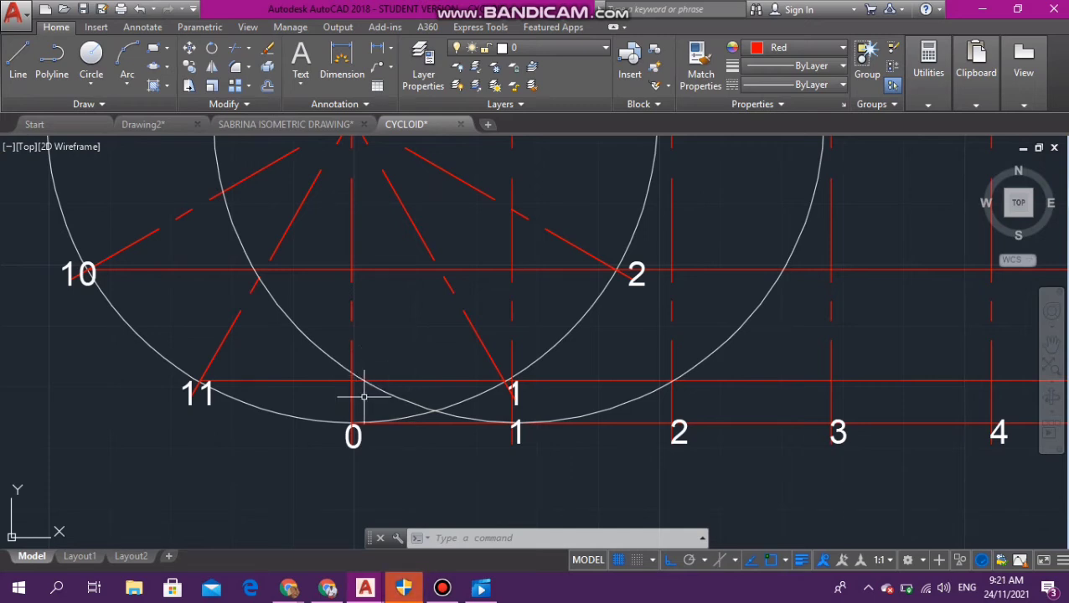
scroll(361, 385, "up", 2)
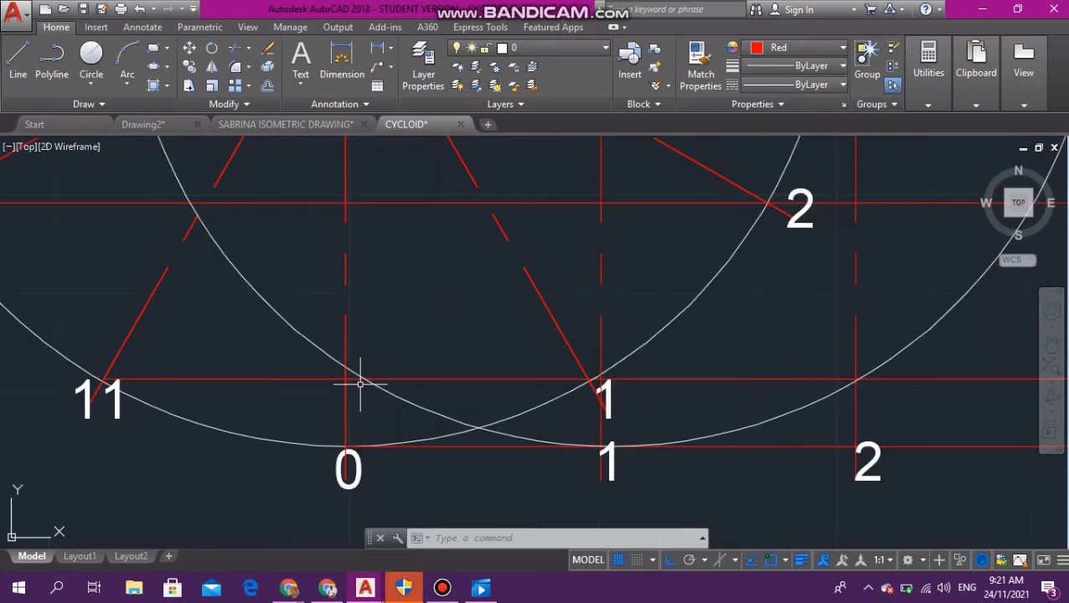
scroll(378, 465, "down", 2)
Step: With ortho off, copy the 0 label under the original circle to the copied circle's crossing with the horizontal line through 11 and 1
left_click(364, 470)
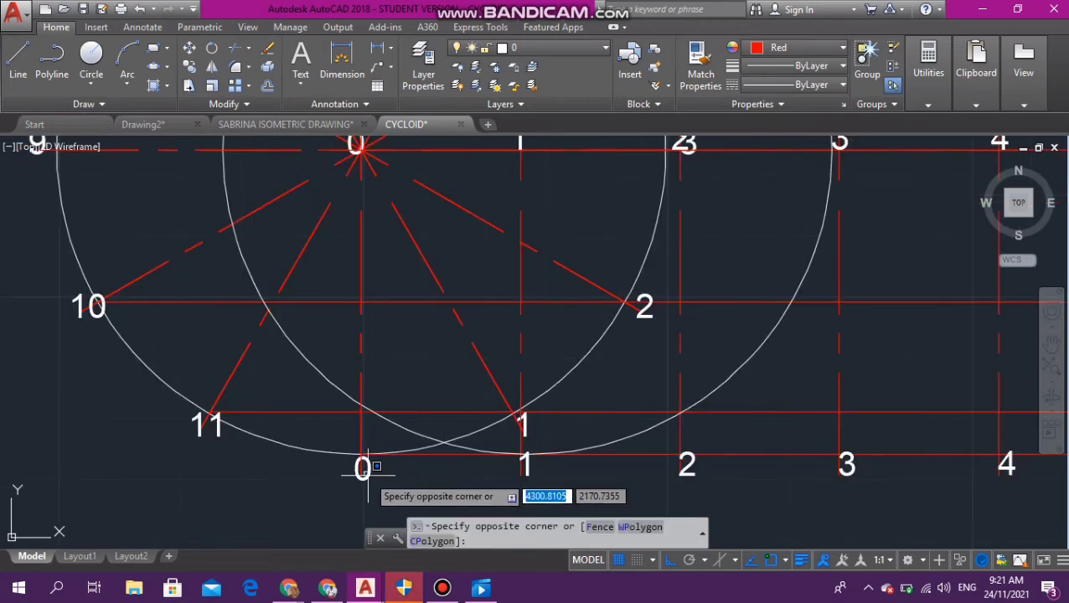
key("Escape")
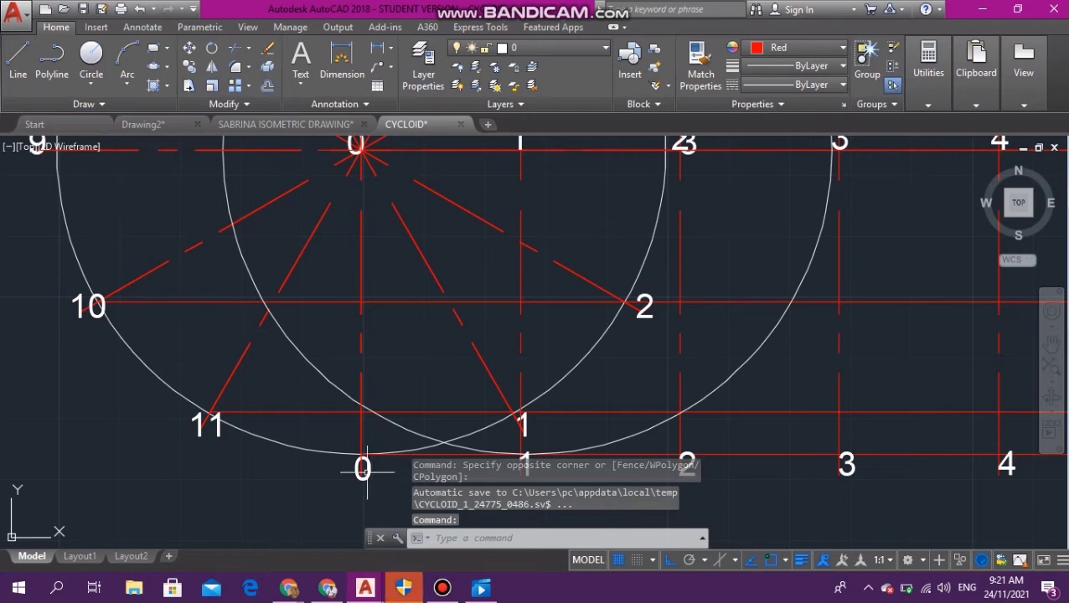
left_click(364, 471)
type("c")
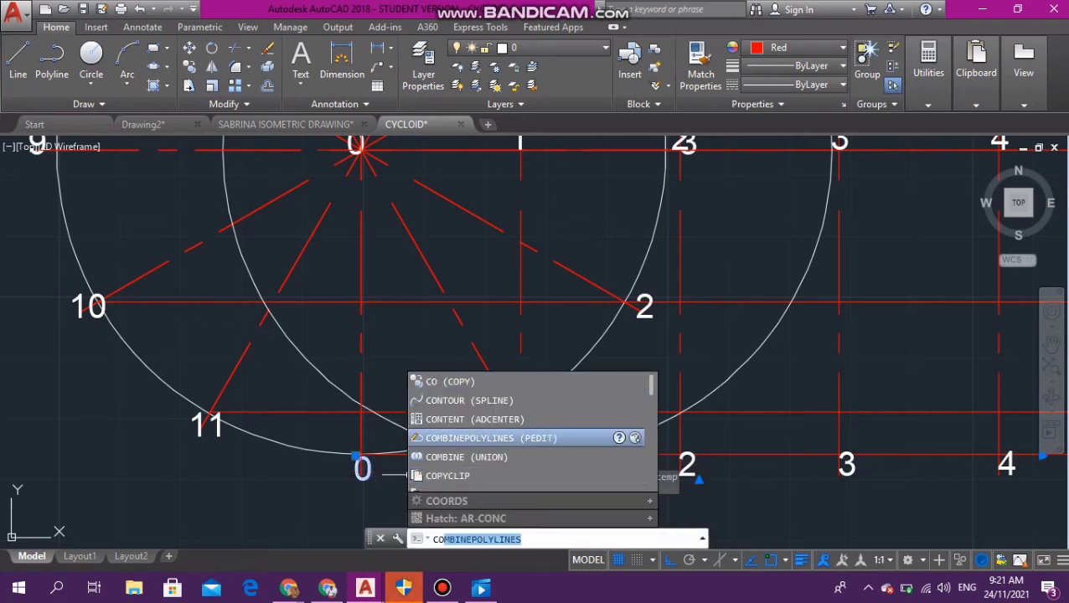
key("Up")
key("Up")
key("Up")
key("Down")
key("Up")
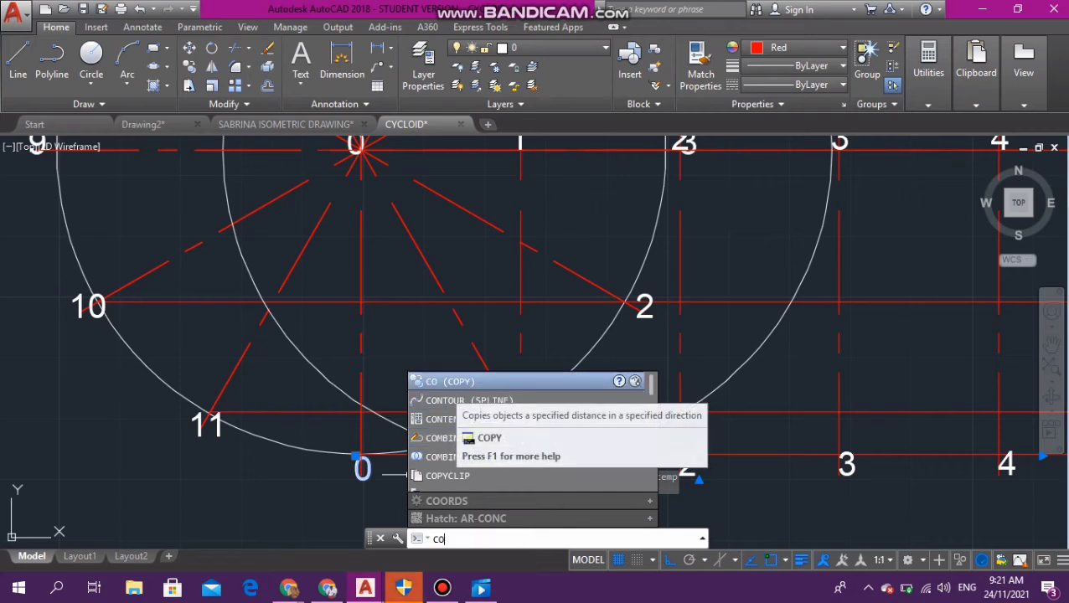
key("Return")
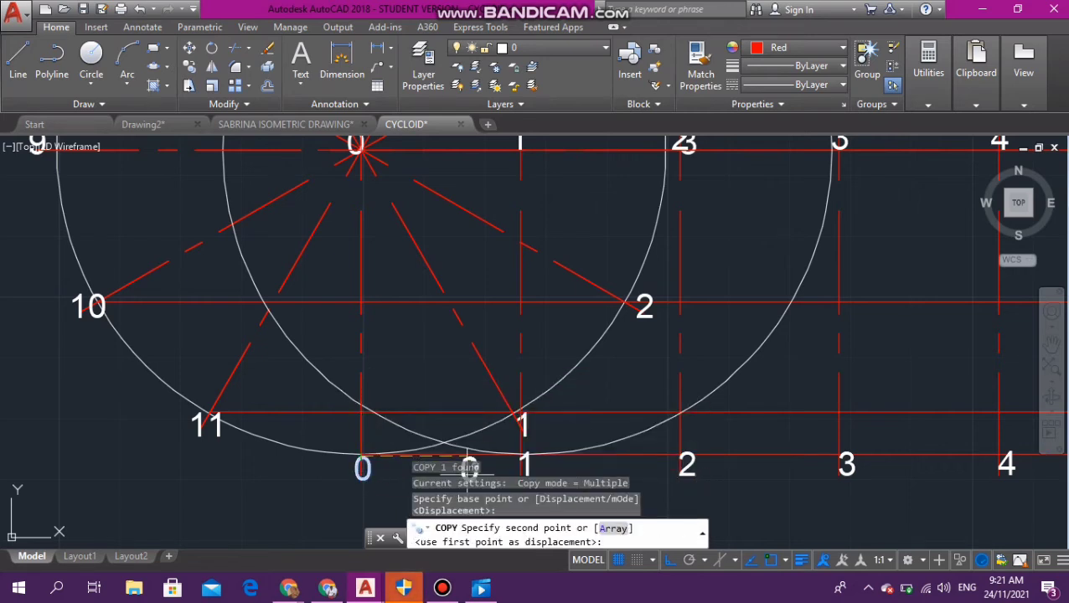
key("F8")
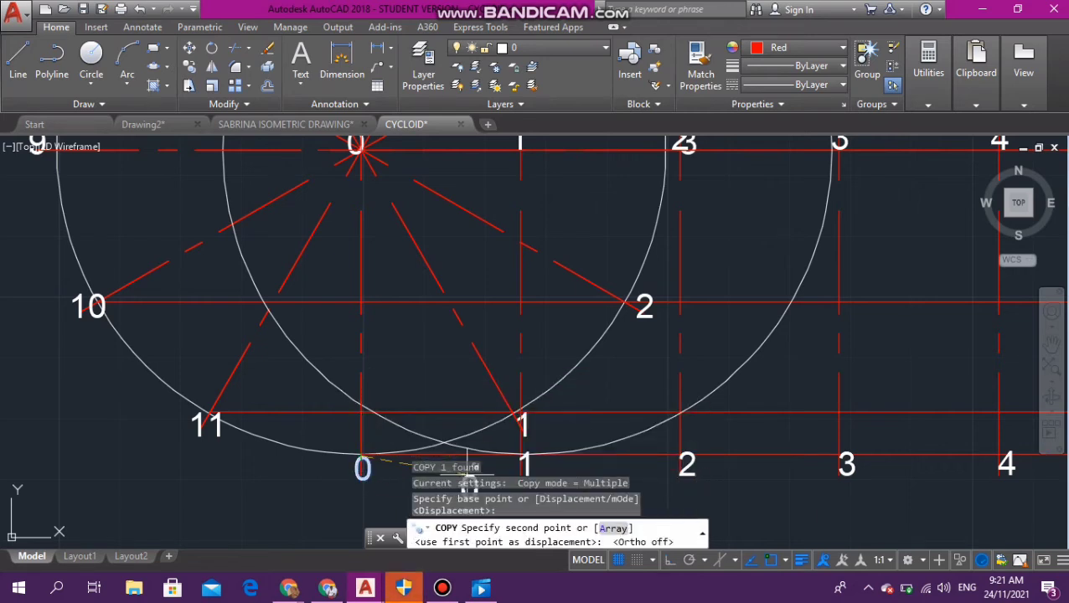
left_click(370, 395)
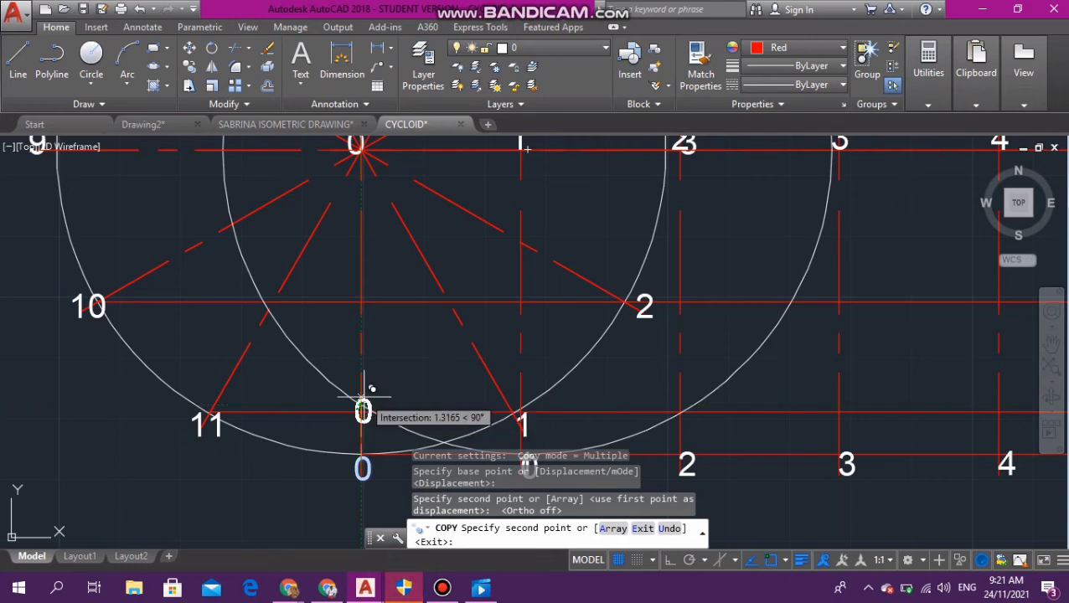
scroll(374, 397, "down", 2)
left_click(374, 405)
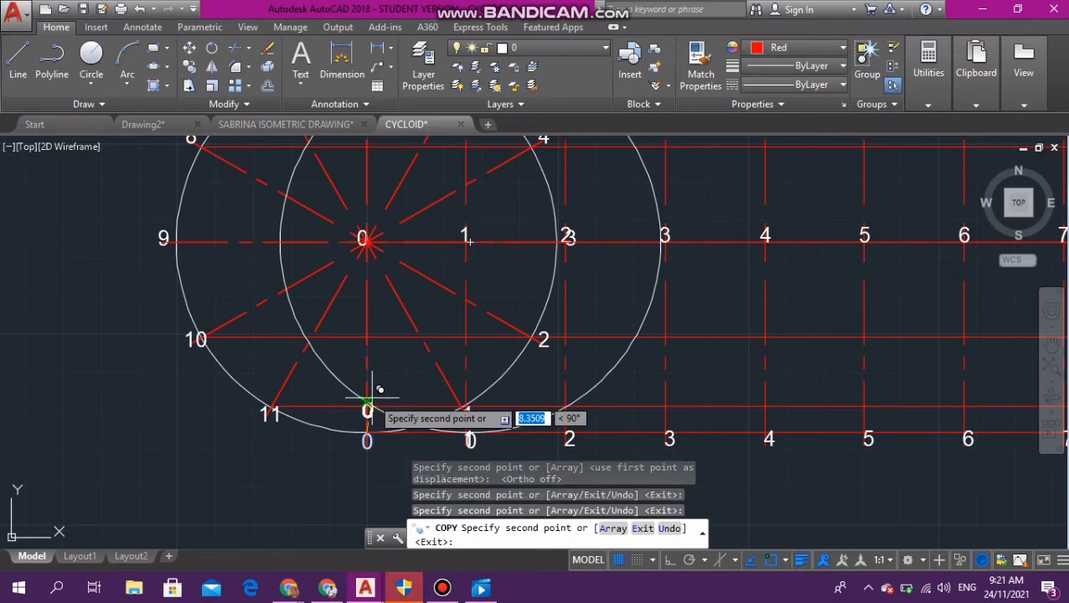
key("Escape")
key("Escape")
key("Escape")
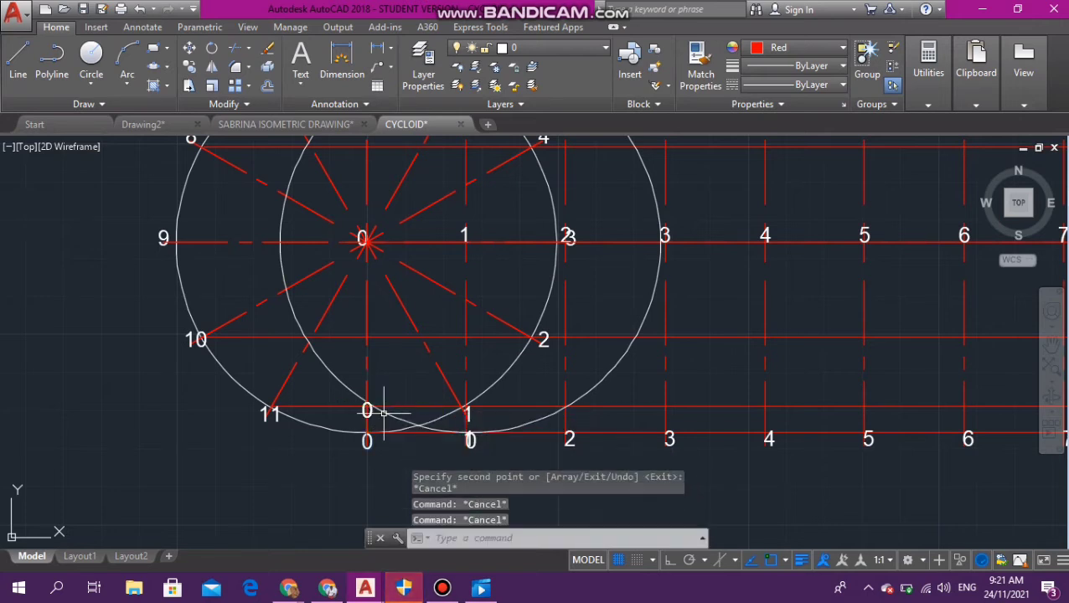
Step: Move one copied 0 label slightly closer to the crossing of the copied circle and the 11–1 line, and delete the duplicate 0 there
left_click(381, 412)
type("M")
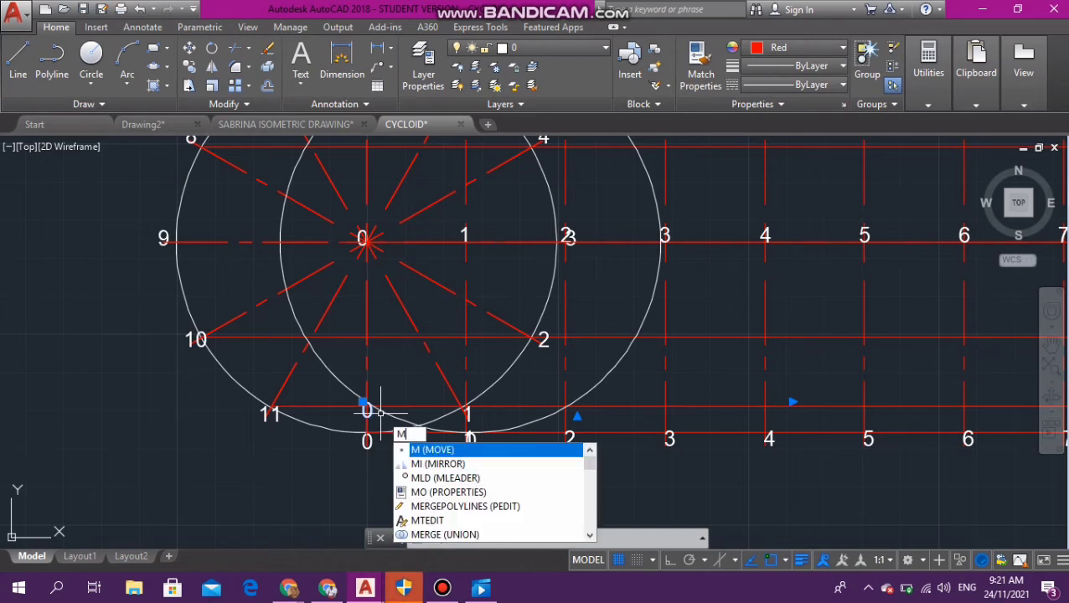
key("Return")
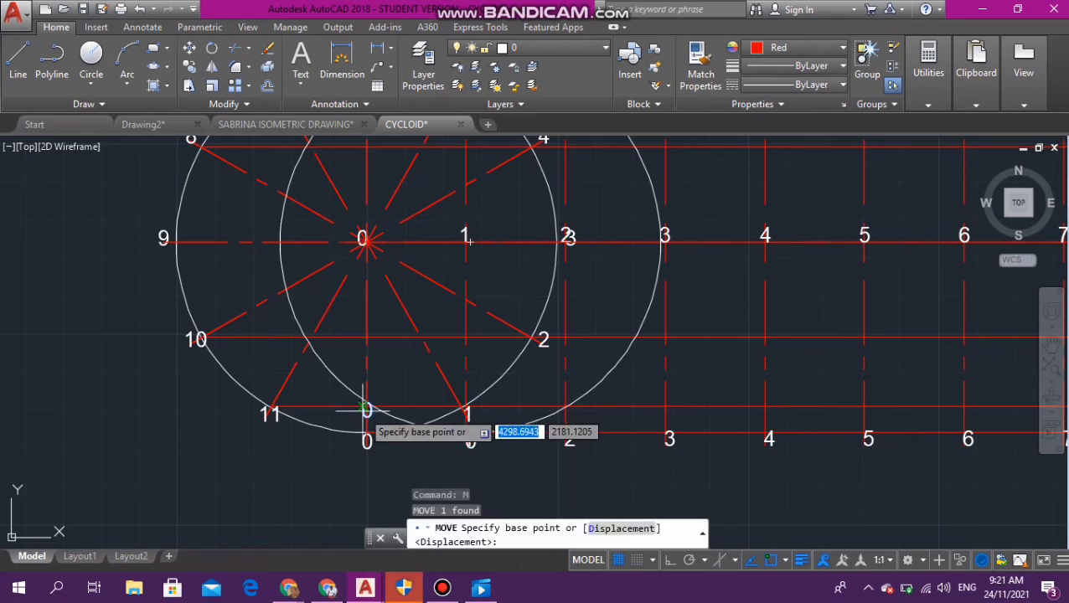
left_click(366, 409)
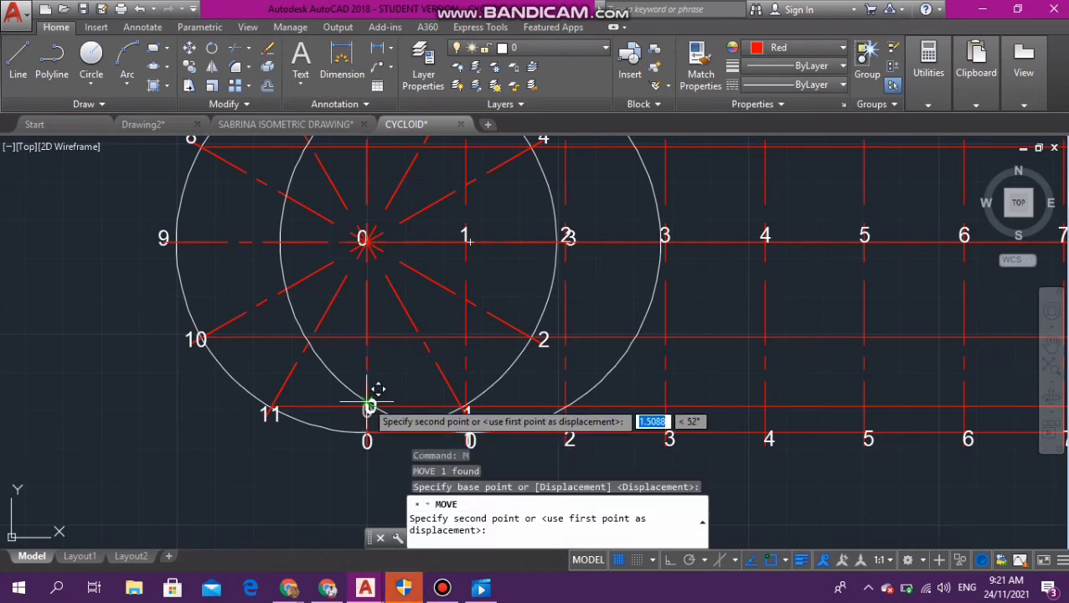
left_click(369, 408)
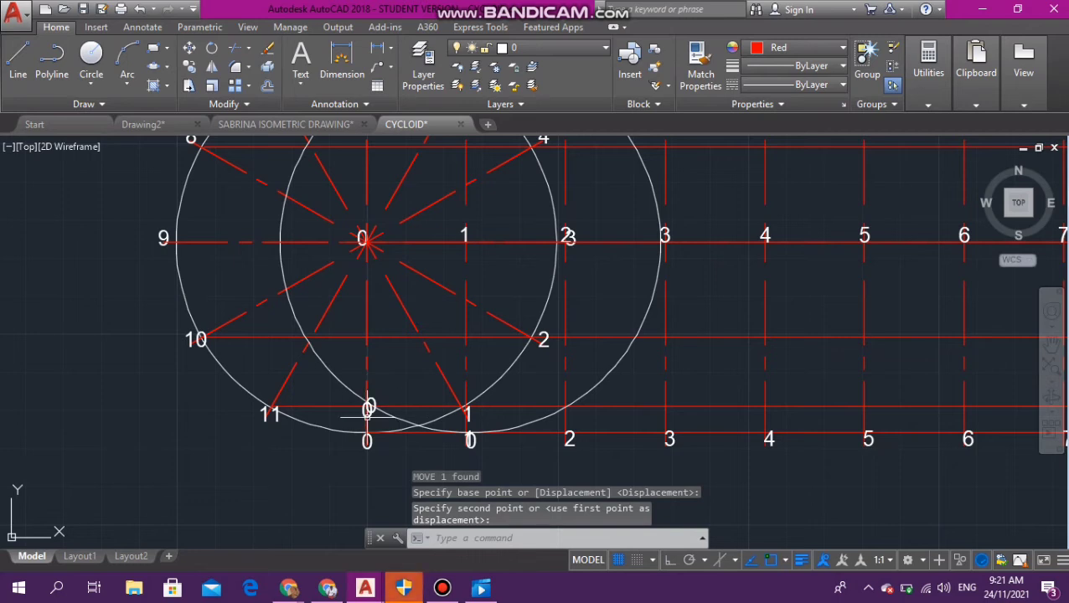
left_click(366, 408)
key("Delete")
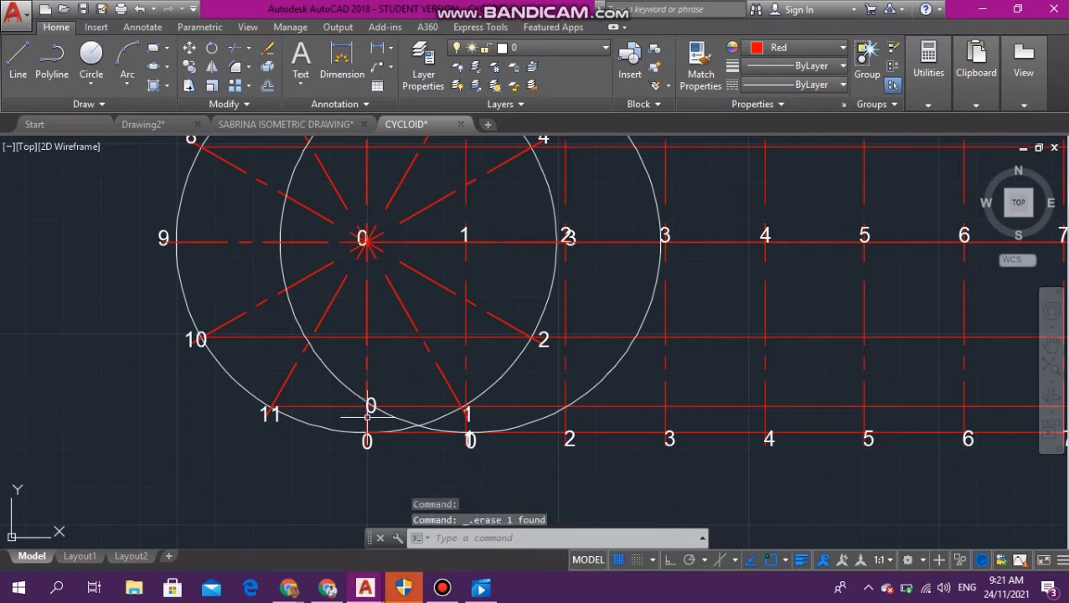
scroll(379, 423, "down", 2)
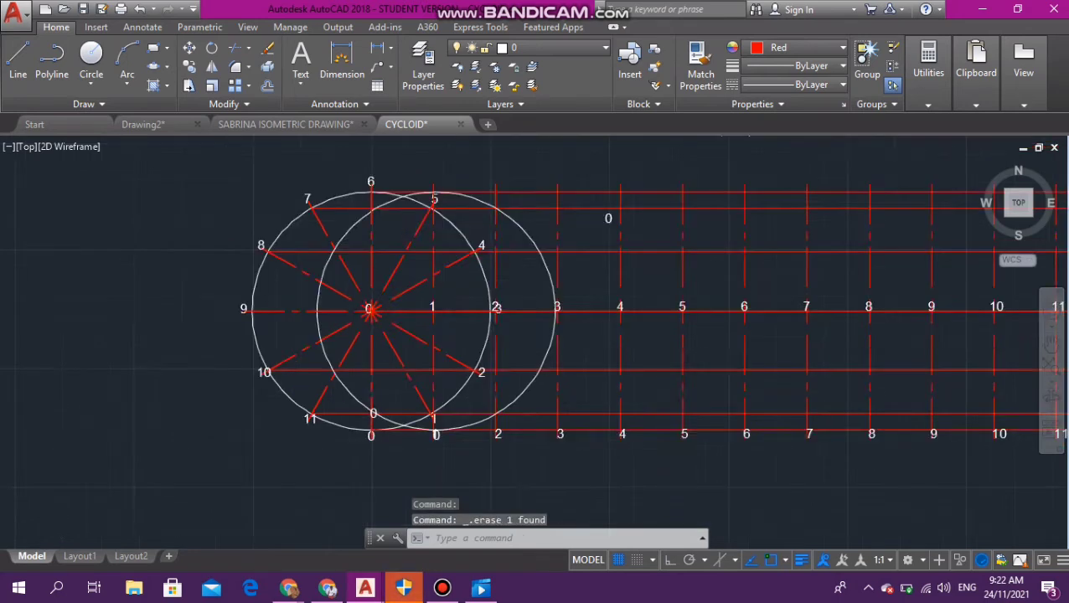
scroll(379, 423, "down", 2)
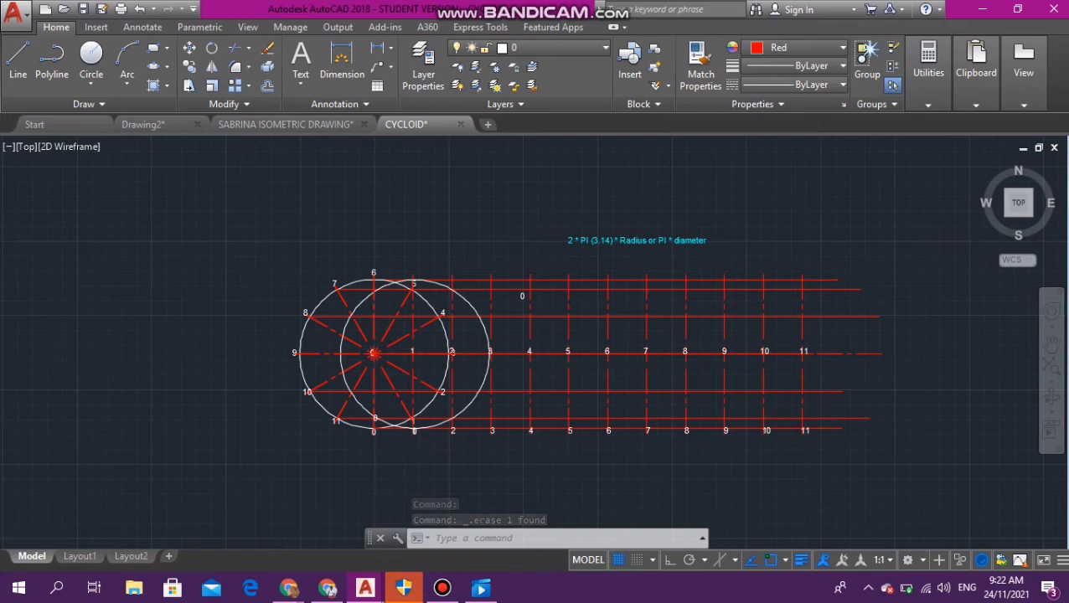
scroll(429, 346, "up", 4)
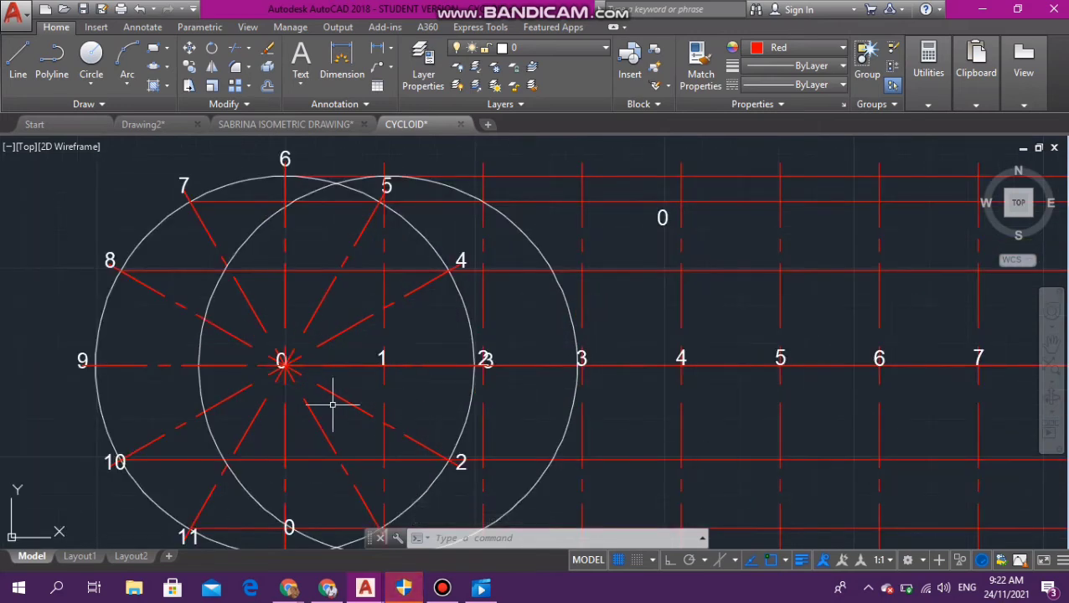
key("Escape")
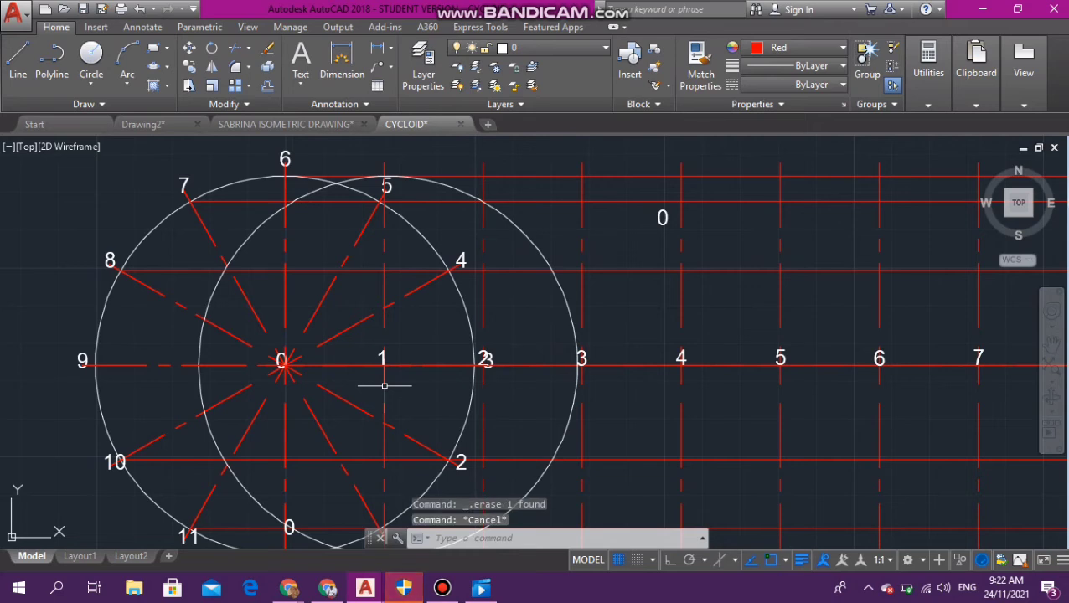
Step: Move the copied generating circle from division point 1 to division point 2 on the horizontal centreline
scroll(382, 383, "down", 4)
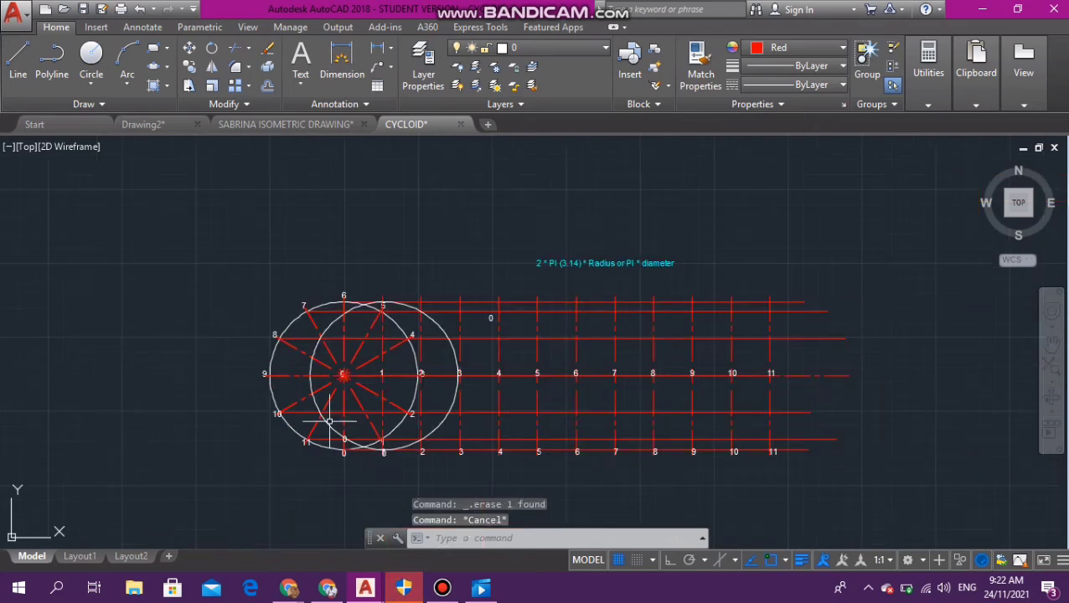
left_click(329, 425)
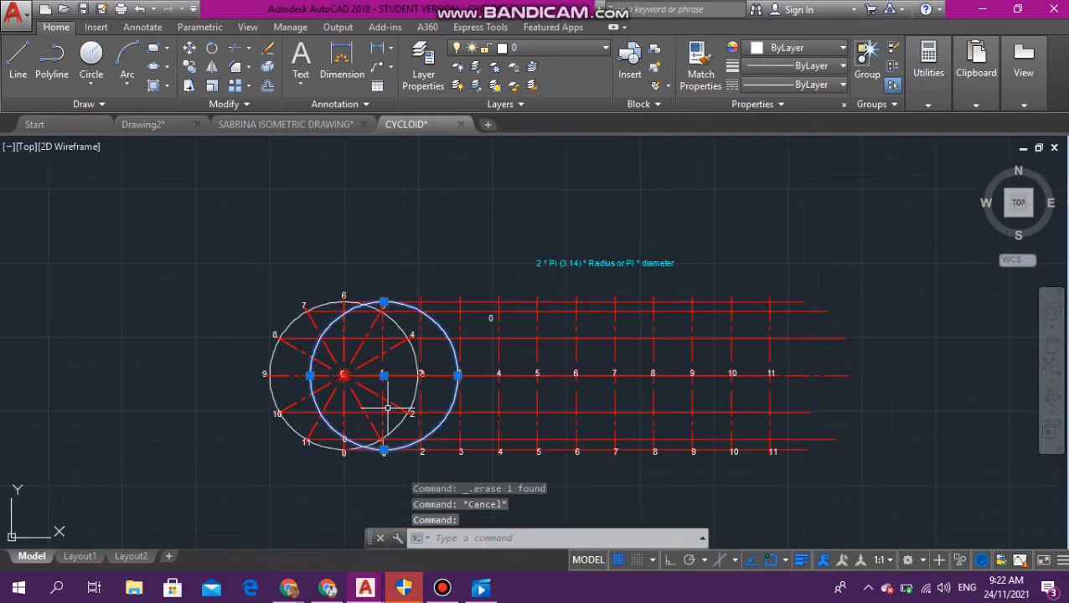
scroll(428, 429, "up", 4)
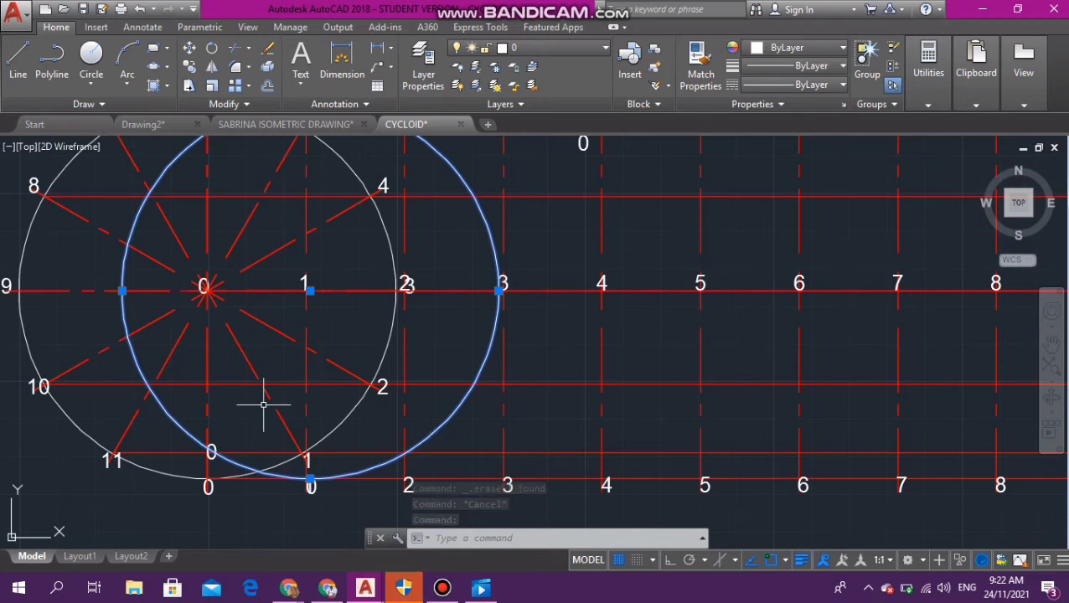
type("MO")
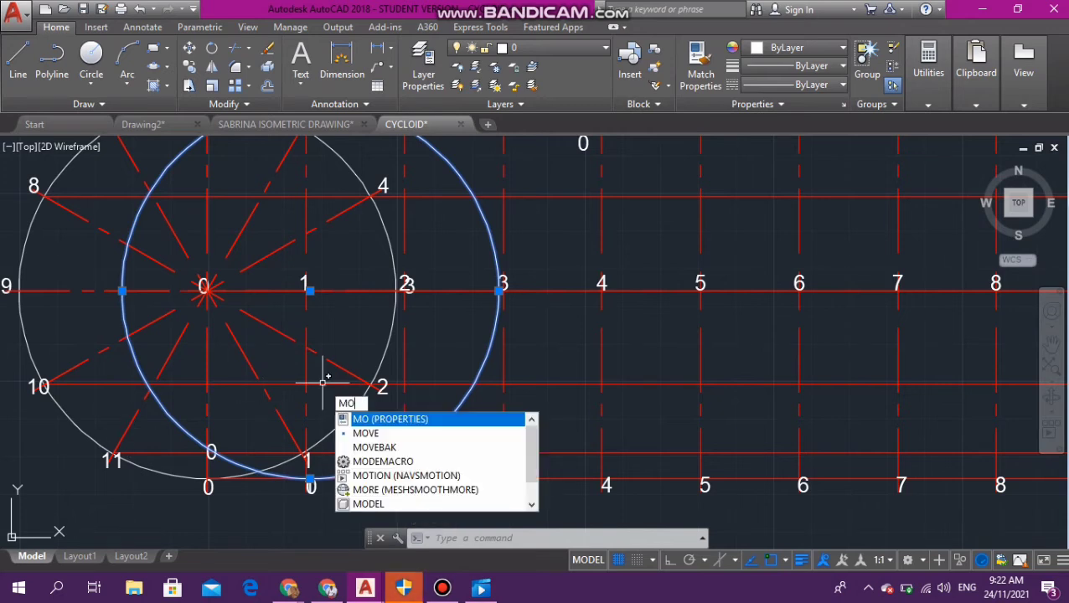
key("Down")
key("Down")
key("Down")
key("Up")
key("Up")
key("Up")
key("Down")
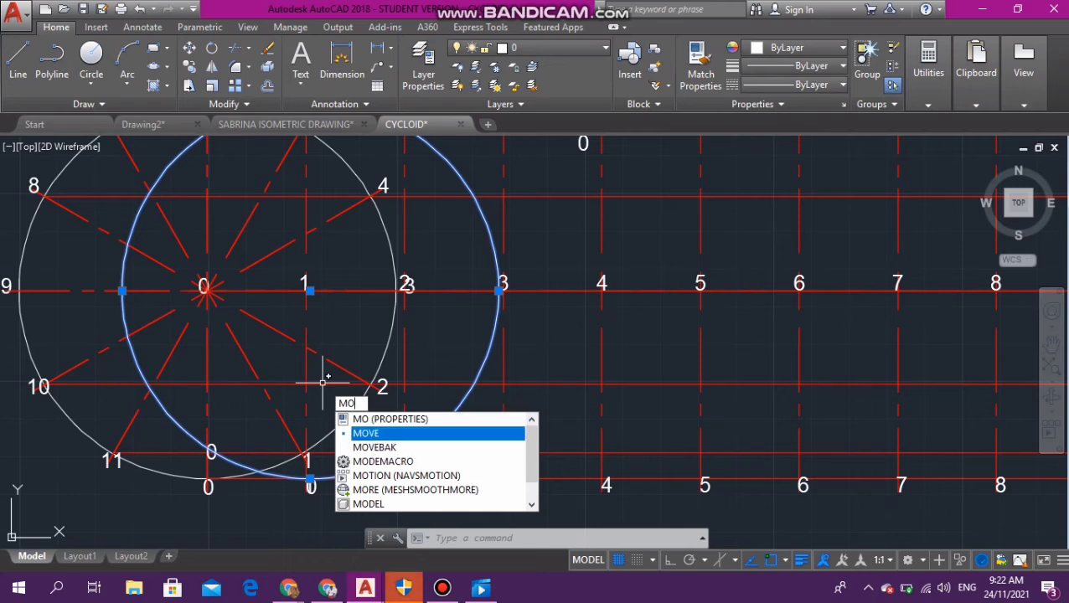
key("Return")
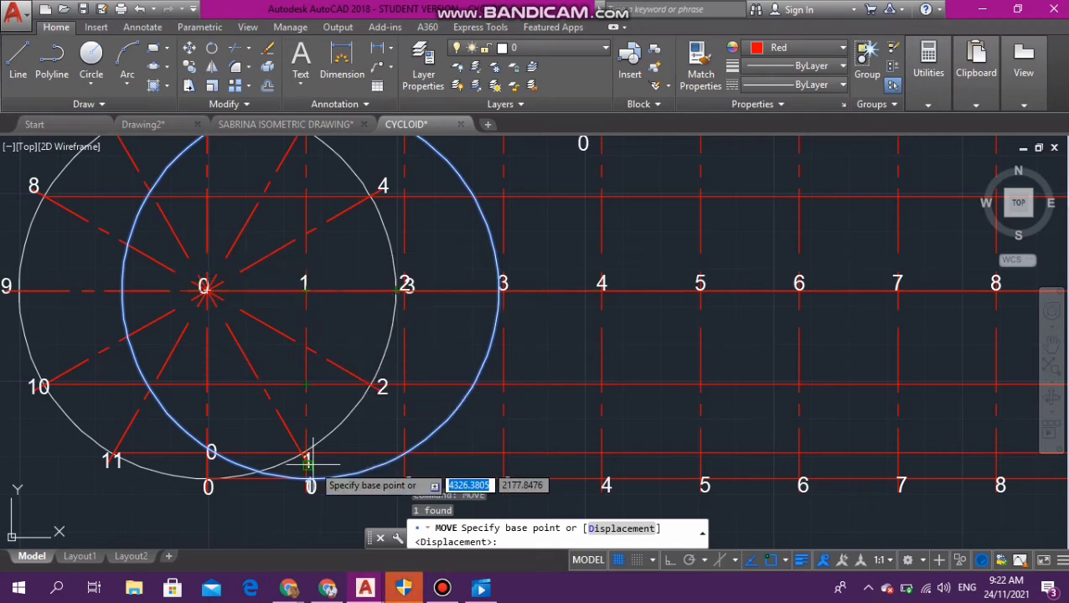
left_click(307, 289)
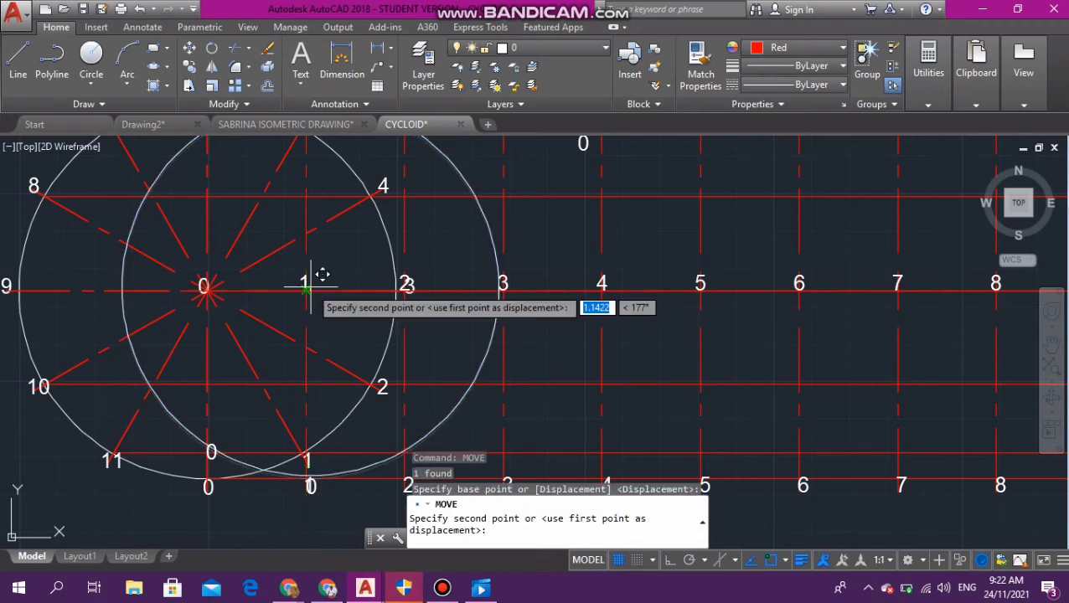
left_click(406, 285)
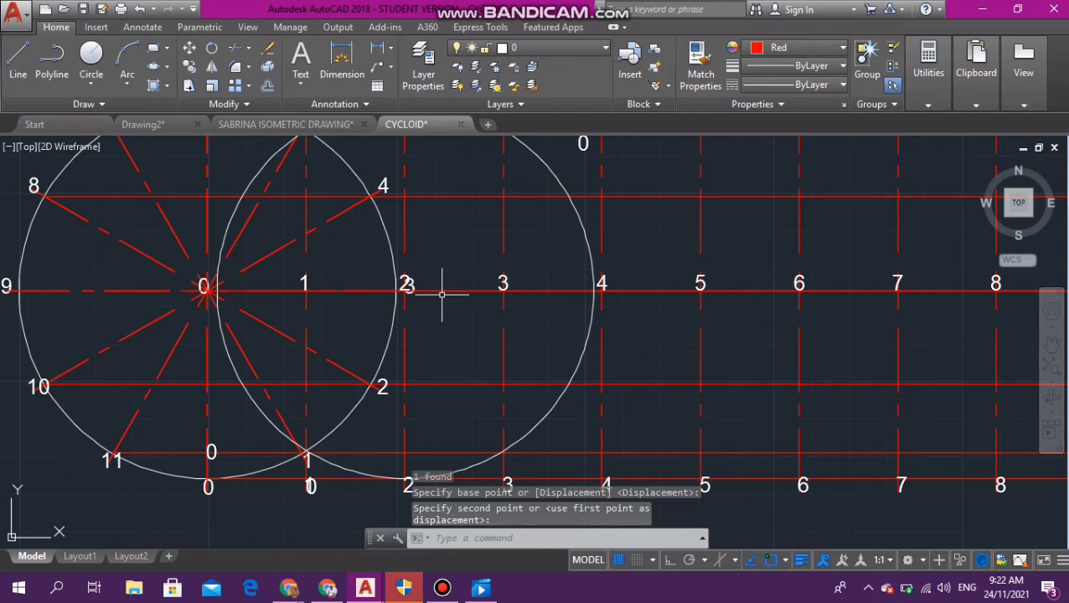
Step: Examine where the moved circle crosses the horizontal line through circle points 10 and 2
scroll(346, 305, "down", 3)
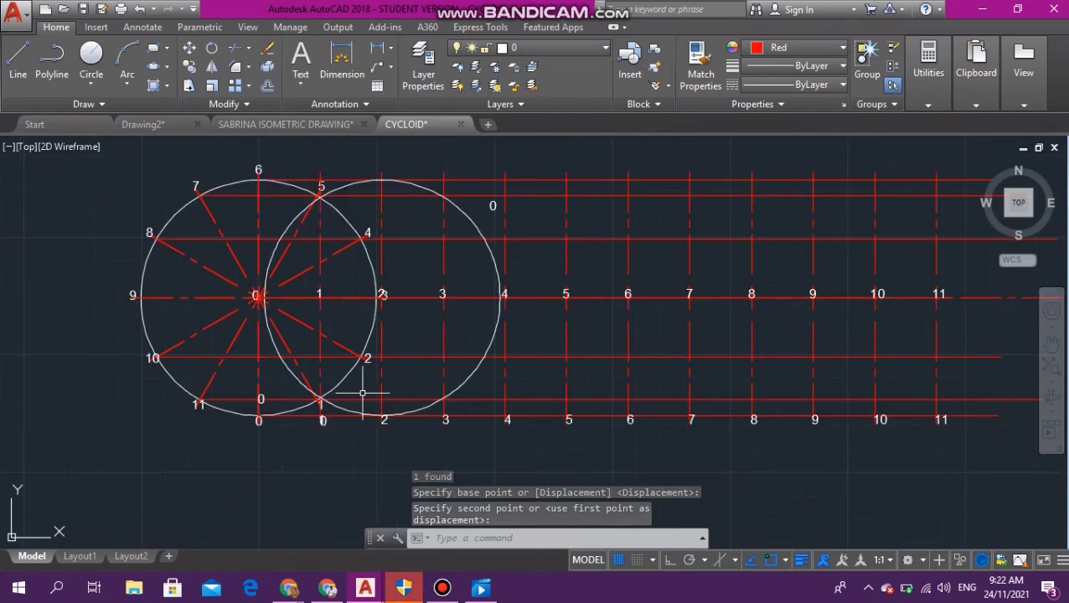
scroll(362, 392, "up", 2)
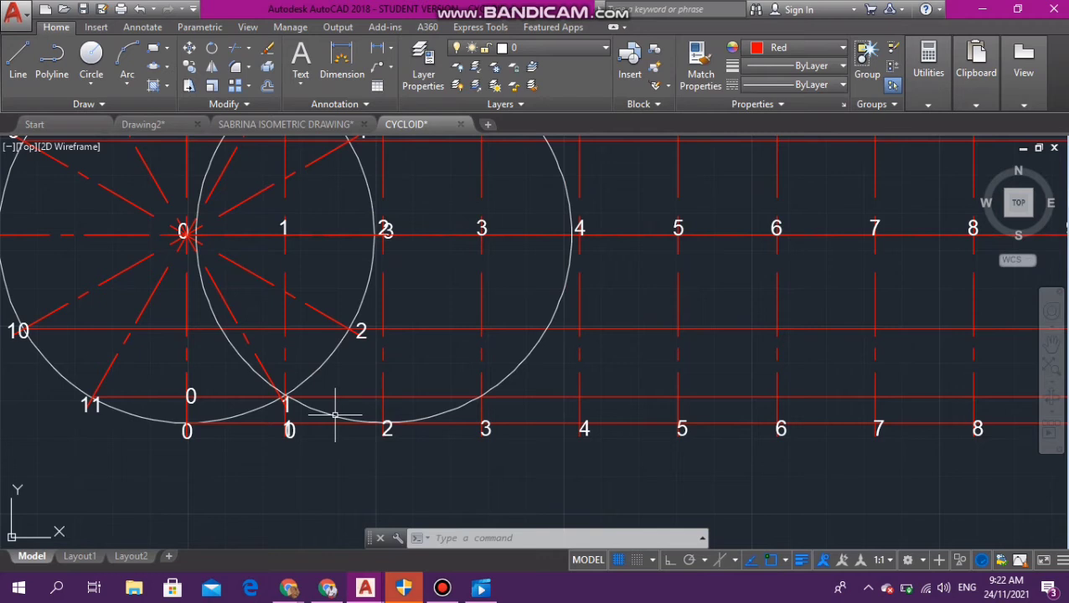
key("Escape")
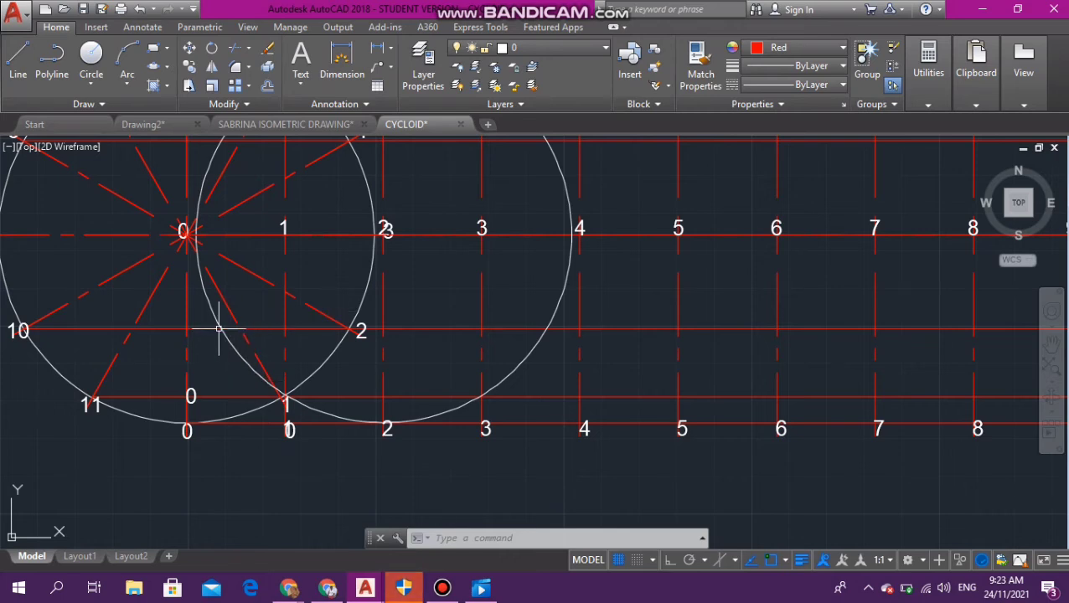
scroll(222, 323, "up", 4)
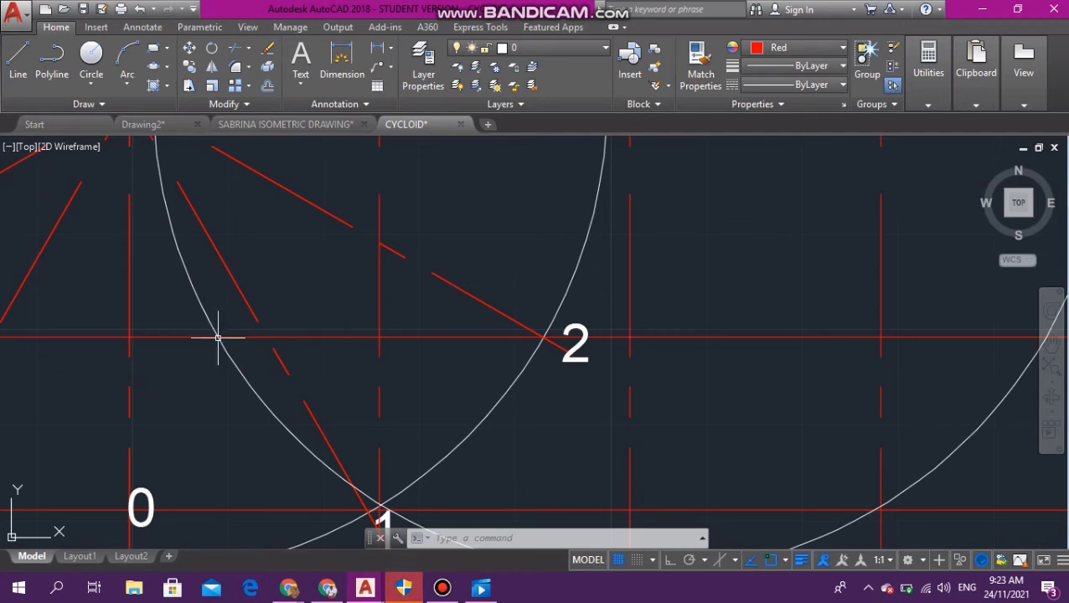
scroll(218, 338, "down", 4)
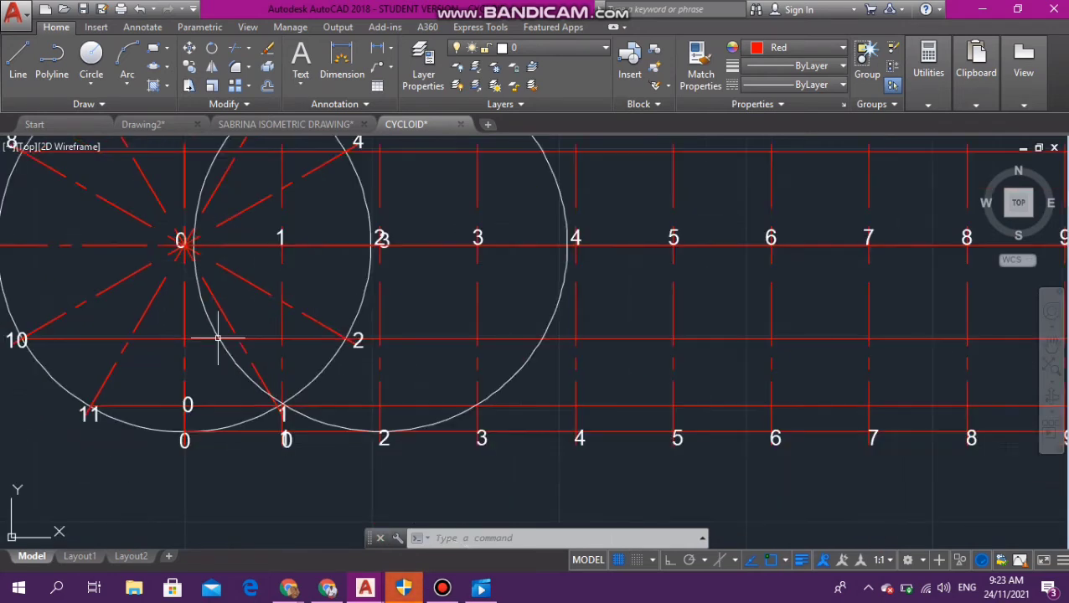
left_click(386, 340)
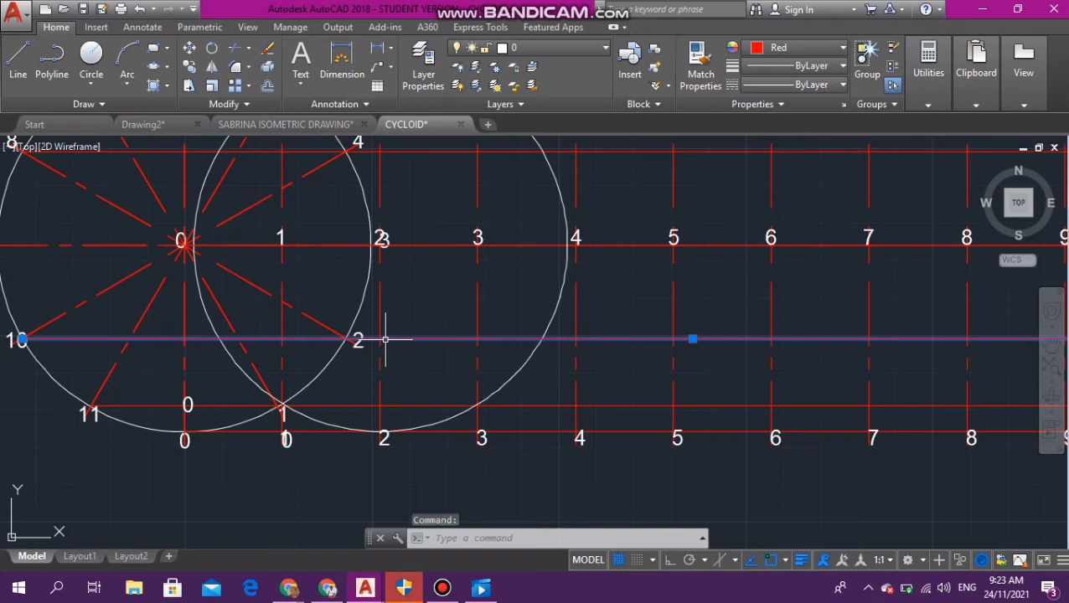
key("Escape")
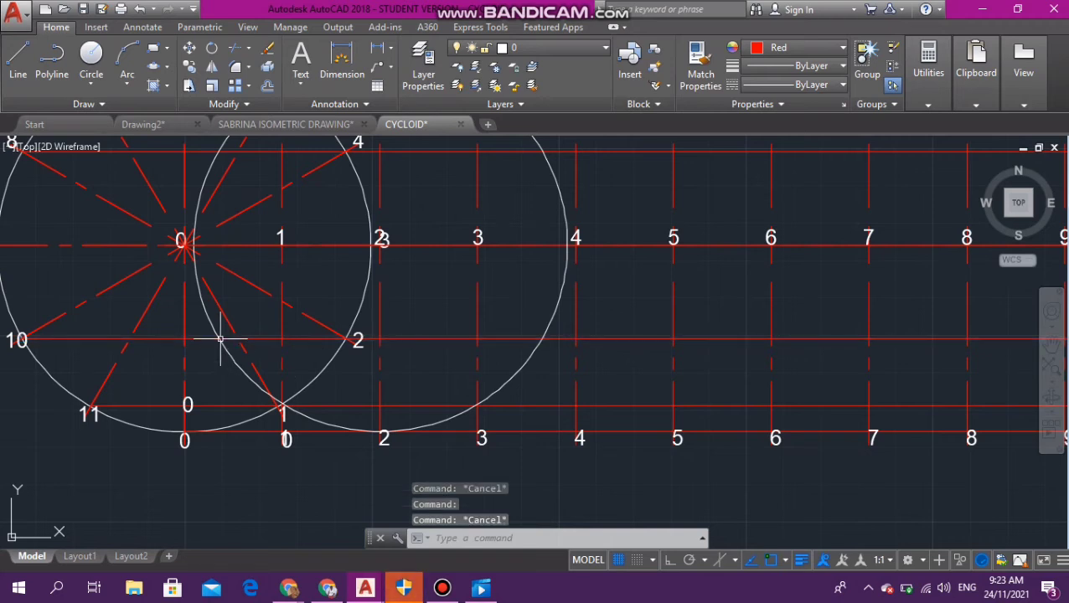
Step: Copy the 0 label on the 11–1 line to the moved circle's crossing with the horizontal line through 10 and 2
left_click(188, 399)
type("c")
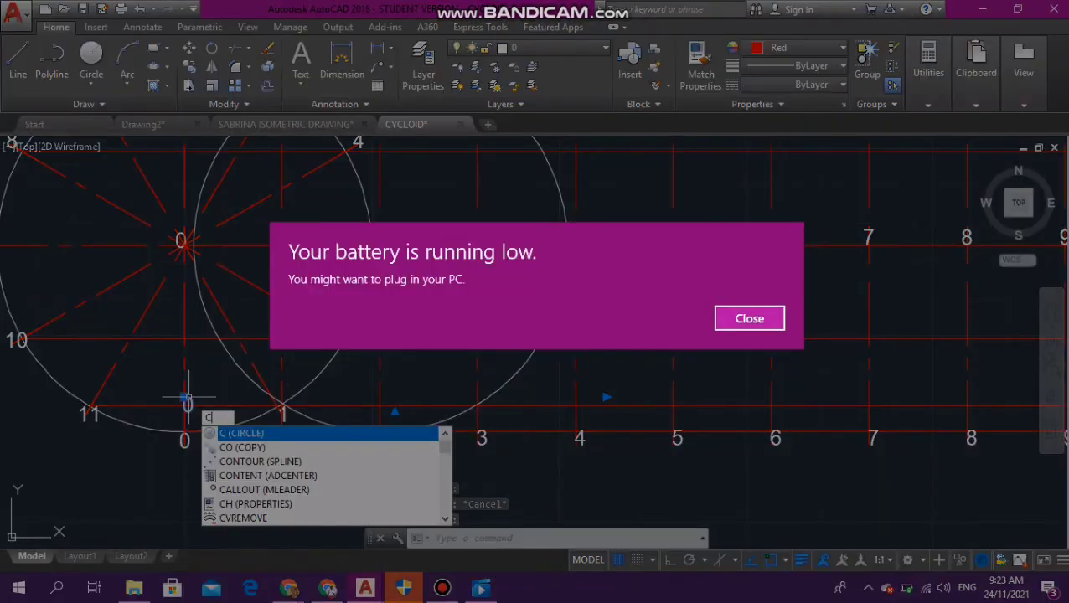
key("Escape")
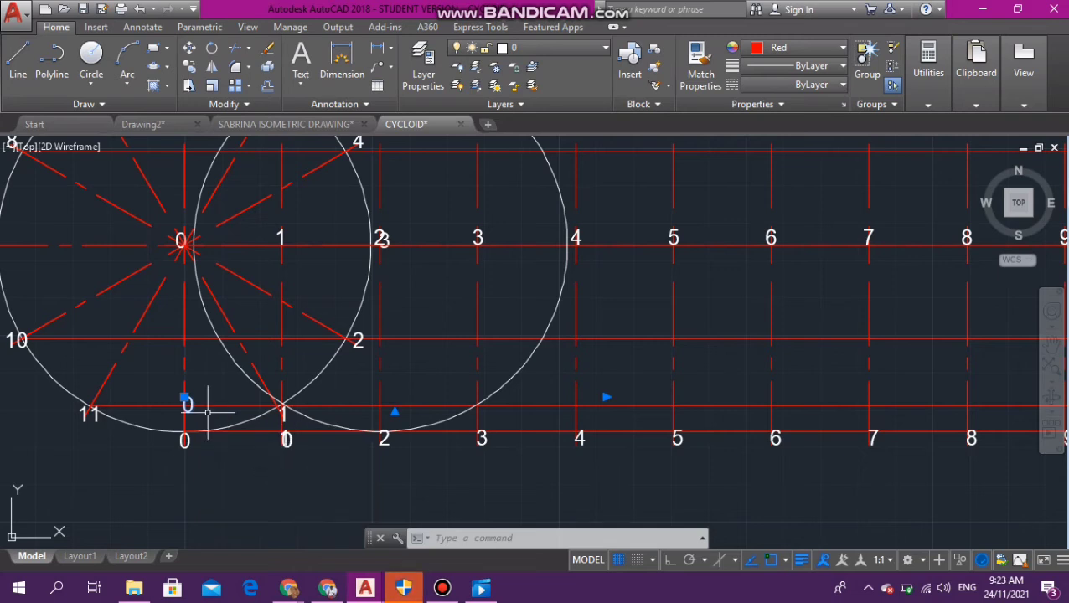
type("DC")
key("BackSpace")
key("BackSpace")
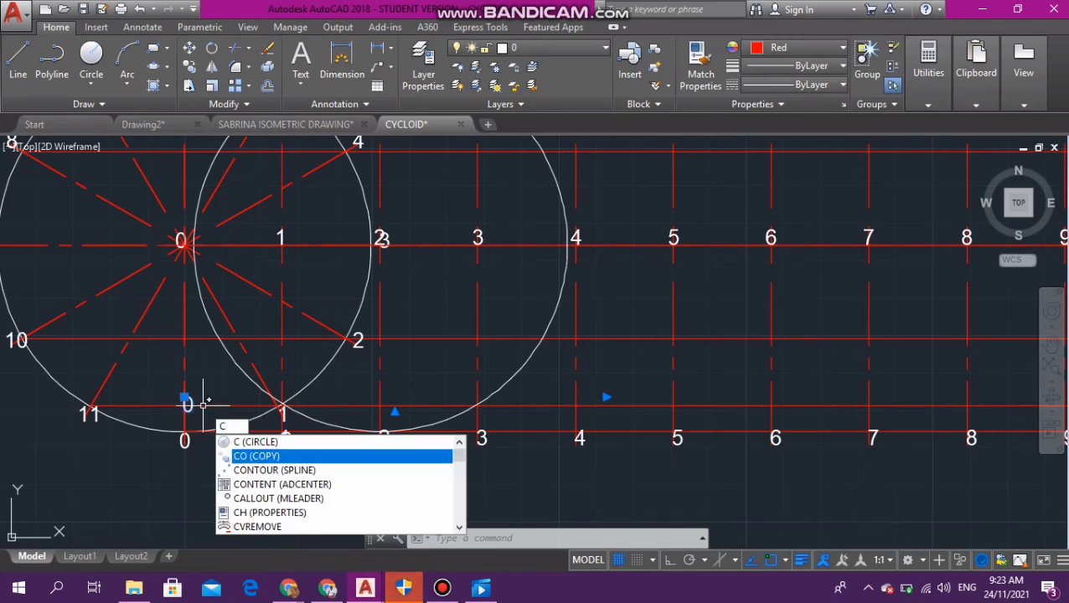
type("c")
key("Return")
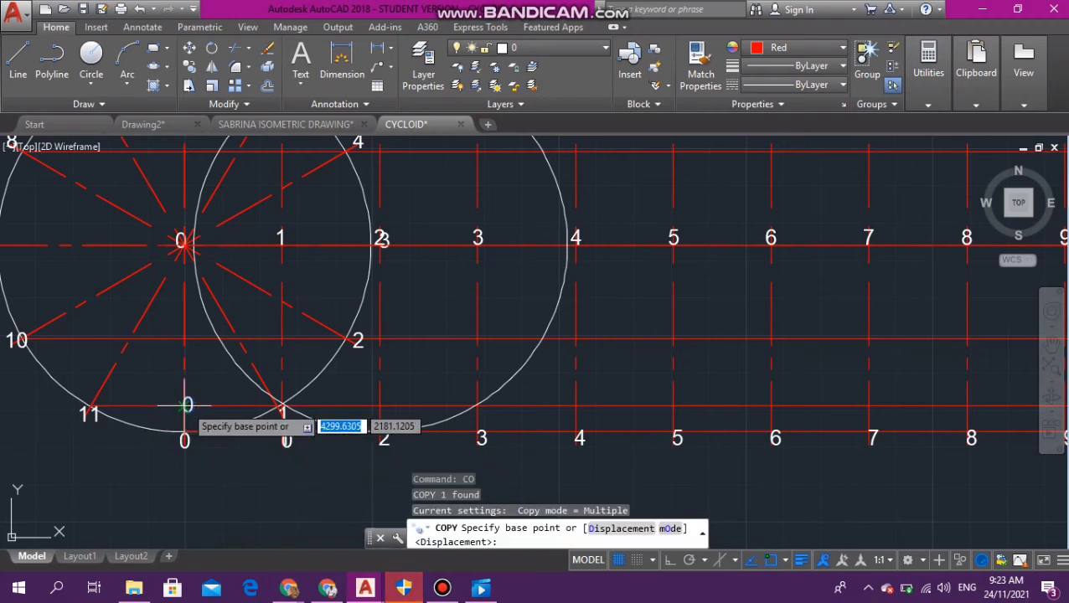
left_click(186, 407)
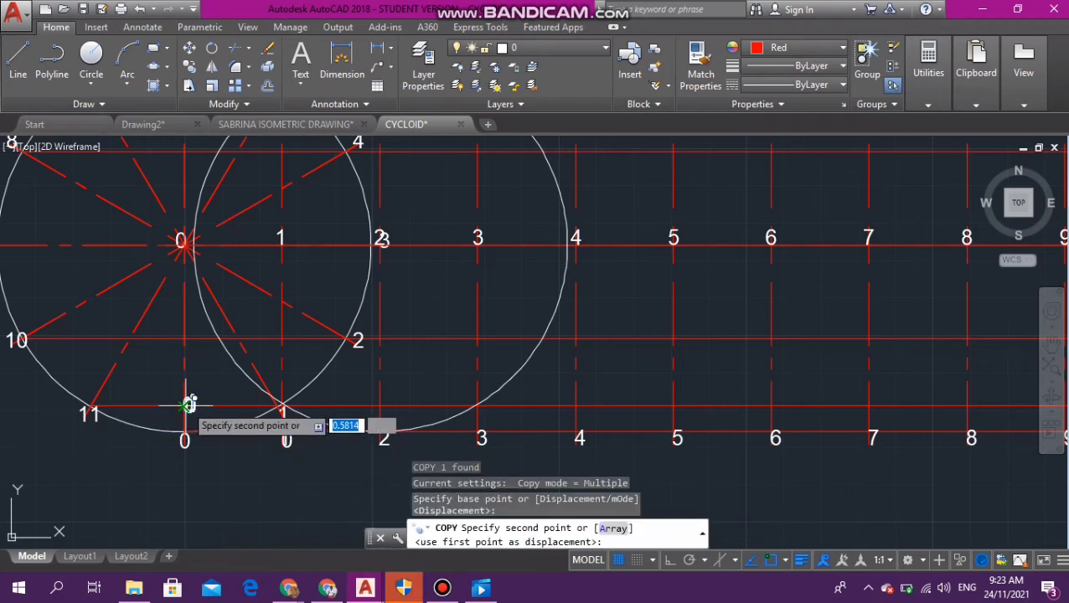
left_click(216, 337)
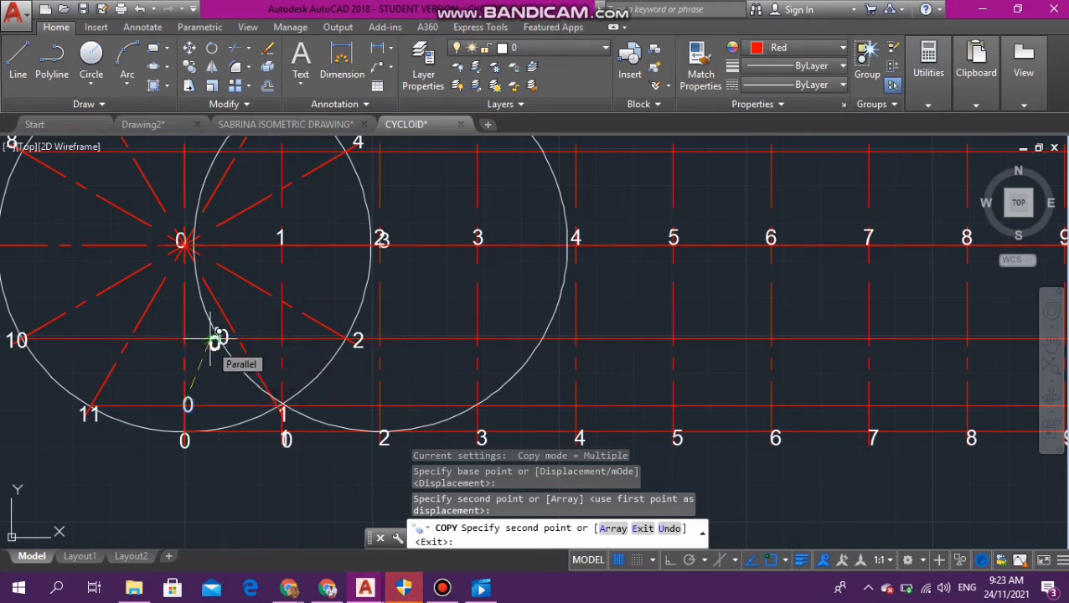
Step: Place another copy of the 0 label closer to the circle's crossing with the 10–2 line, and delete the overlapping first copy there
scroll(214, 338, "up", 2)
scroll(215, 338, "down", 4)
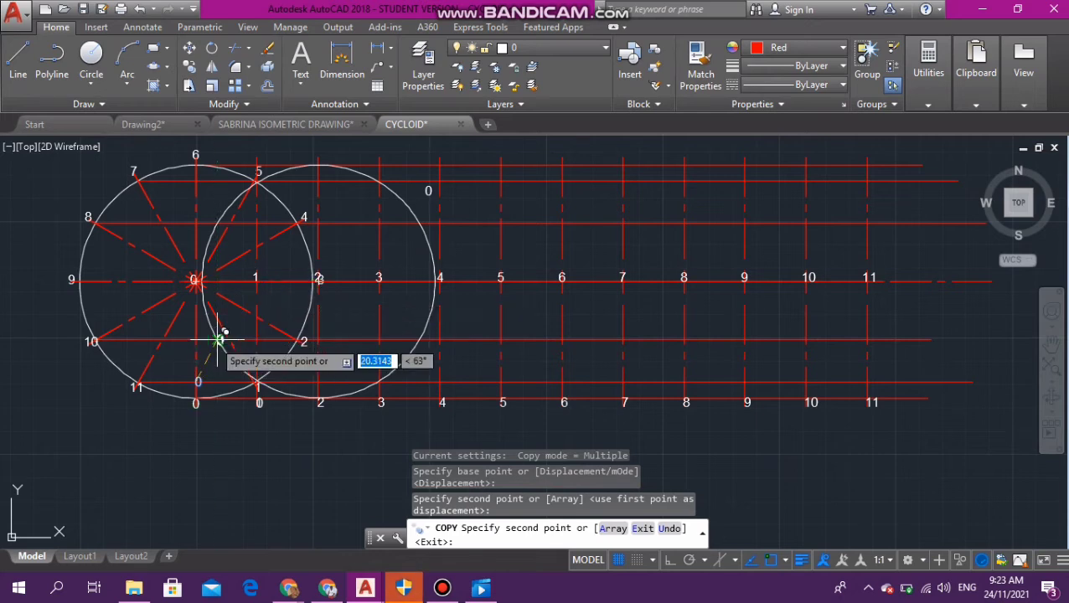
scroll(217, 339, "up", 4)
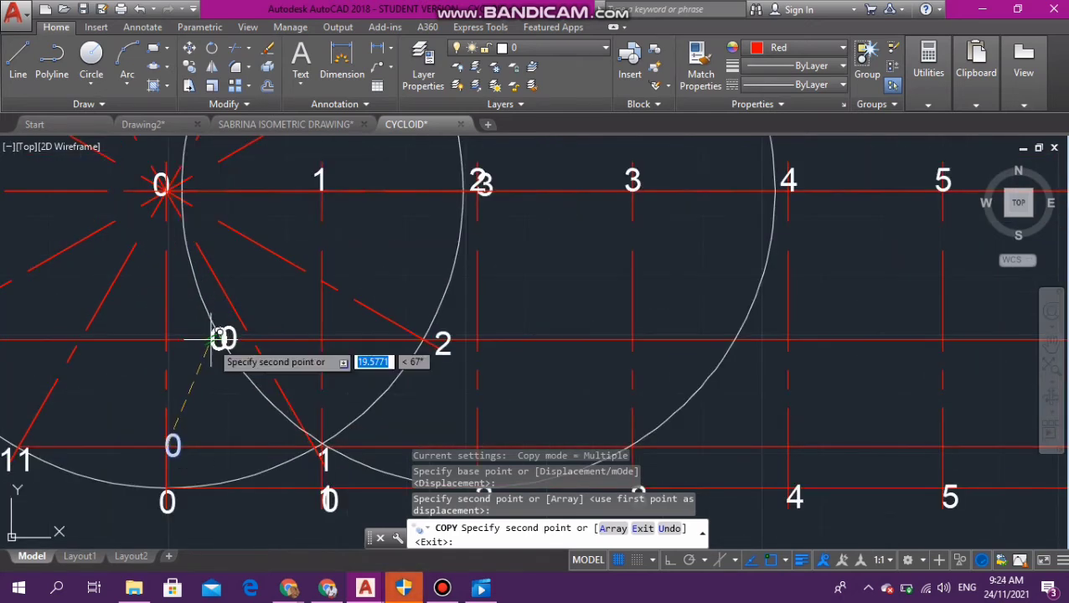
left_click(220, 340)
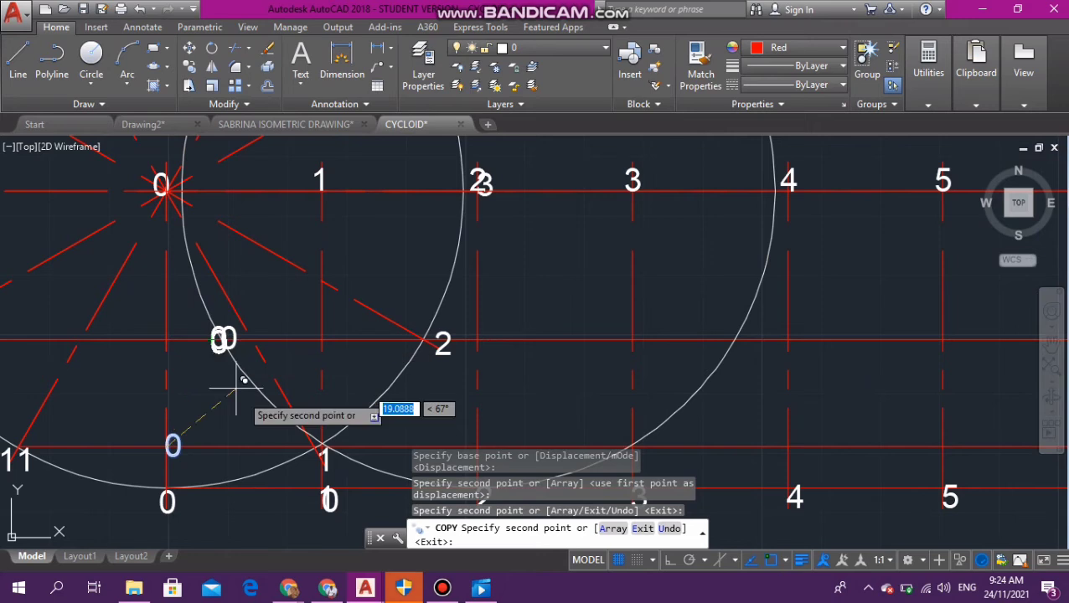
key("Escape")
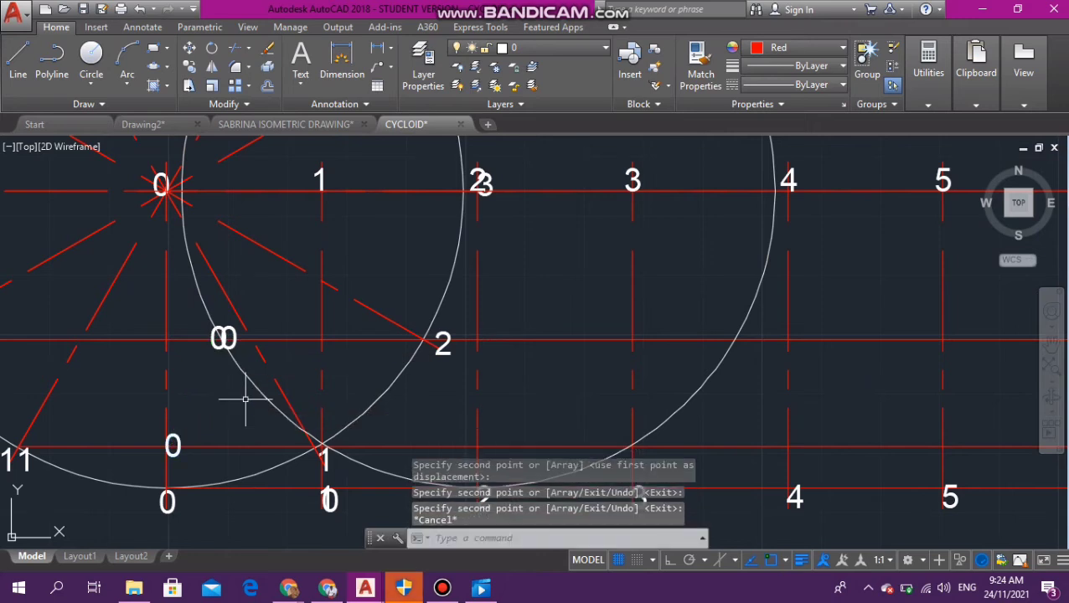
left_click(235, 339)
key("Delete")
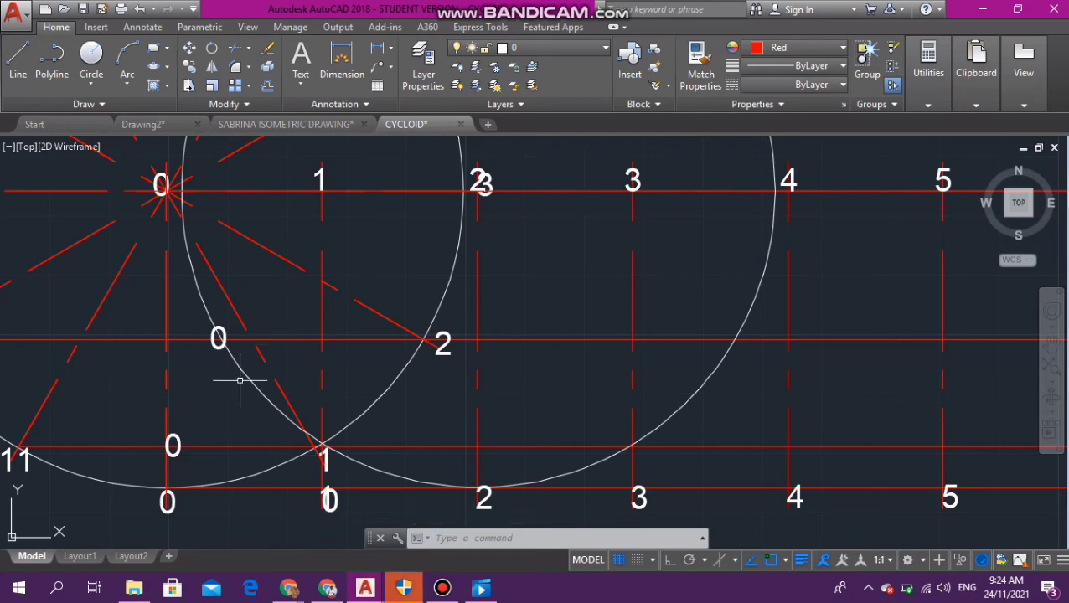
Step: With ortho on, move the generating circle from division point 2 to division point 3 on the horizontal centreline
scroll(318, 364, "down", 3)
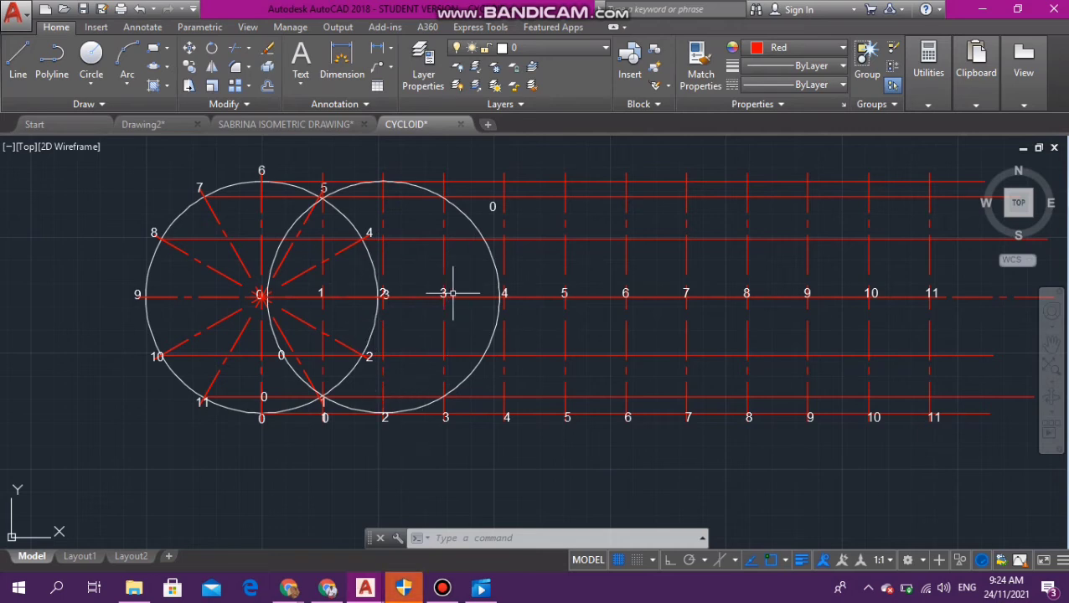
left_click(467, 376)
type("m")
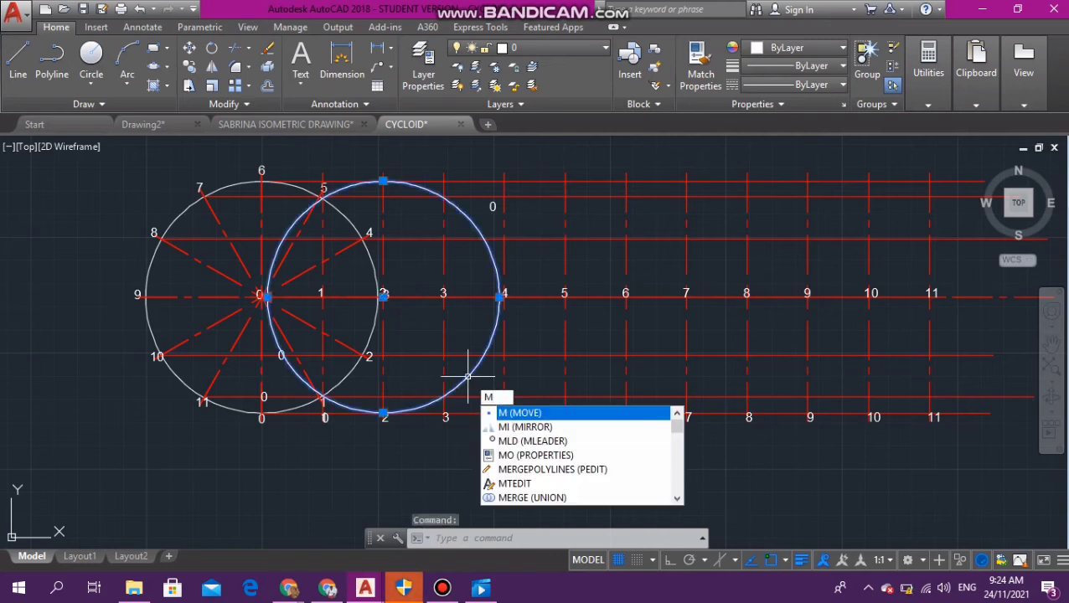
key("Return")
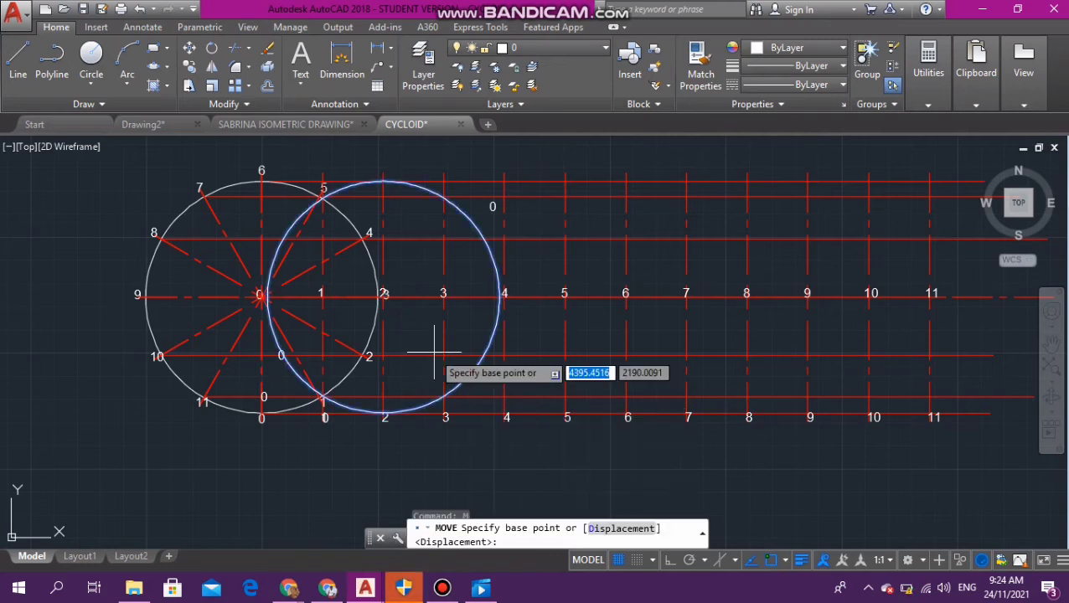
left_click(382, 295)
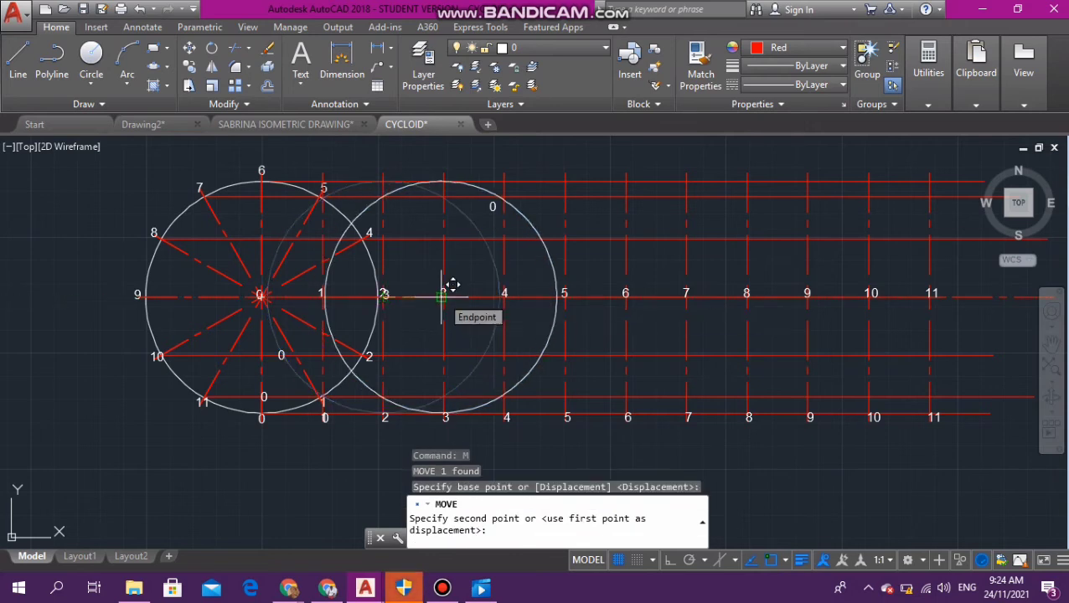
key("F8")
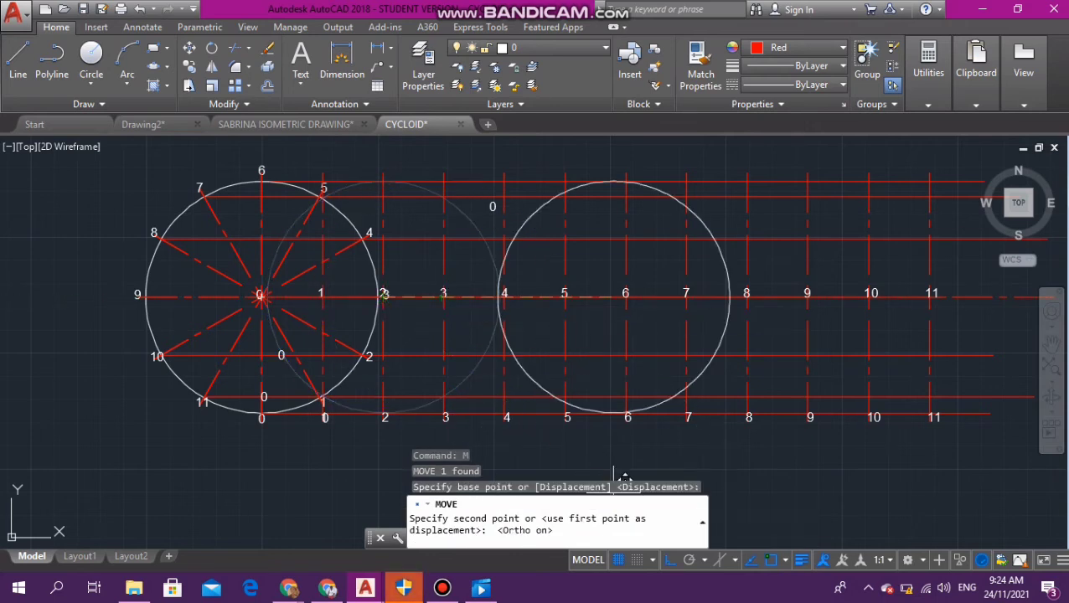
left_click(444, 294)
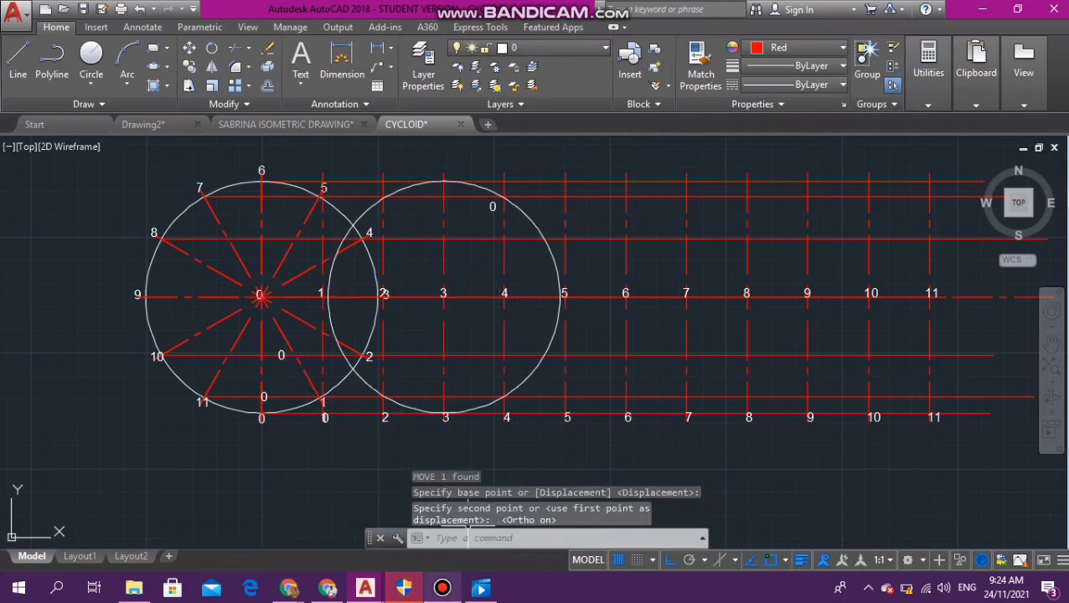
mouse_move(442, 588)
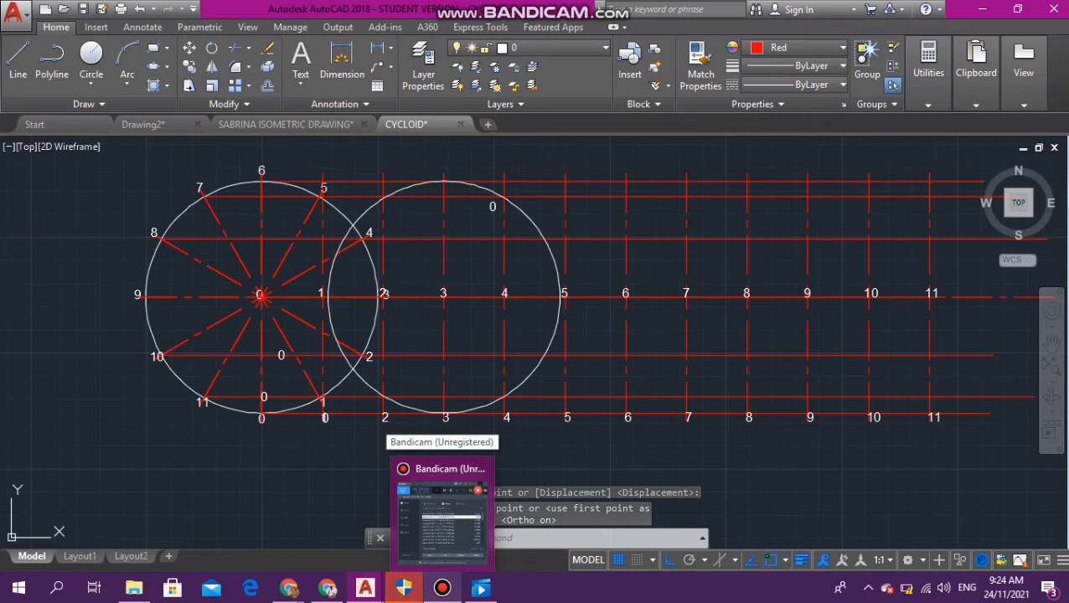
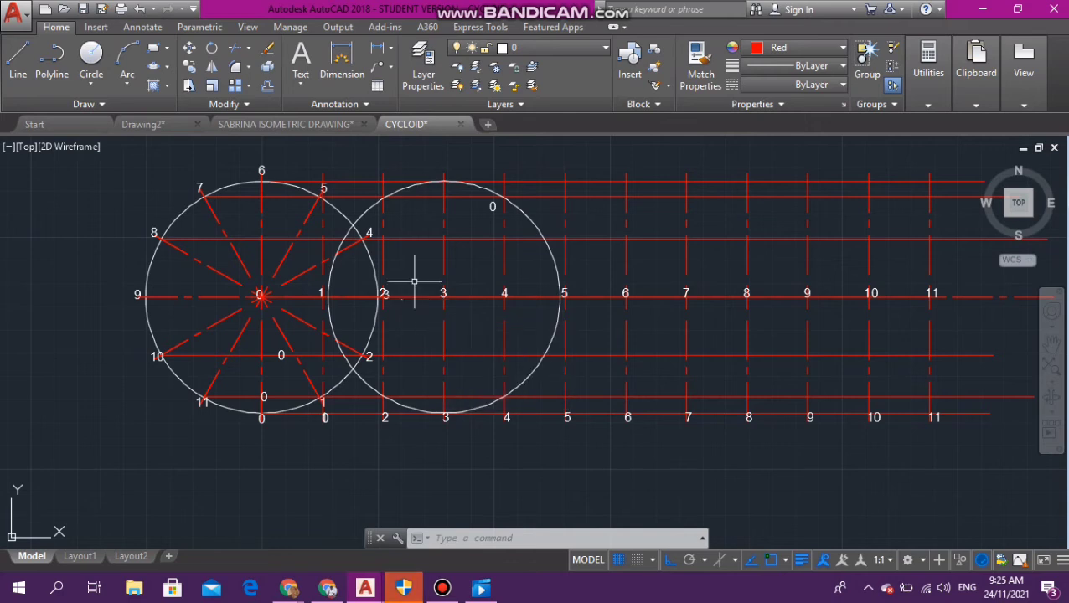
scroll(318, 304, "up", 4)
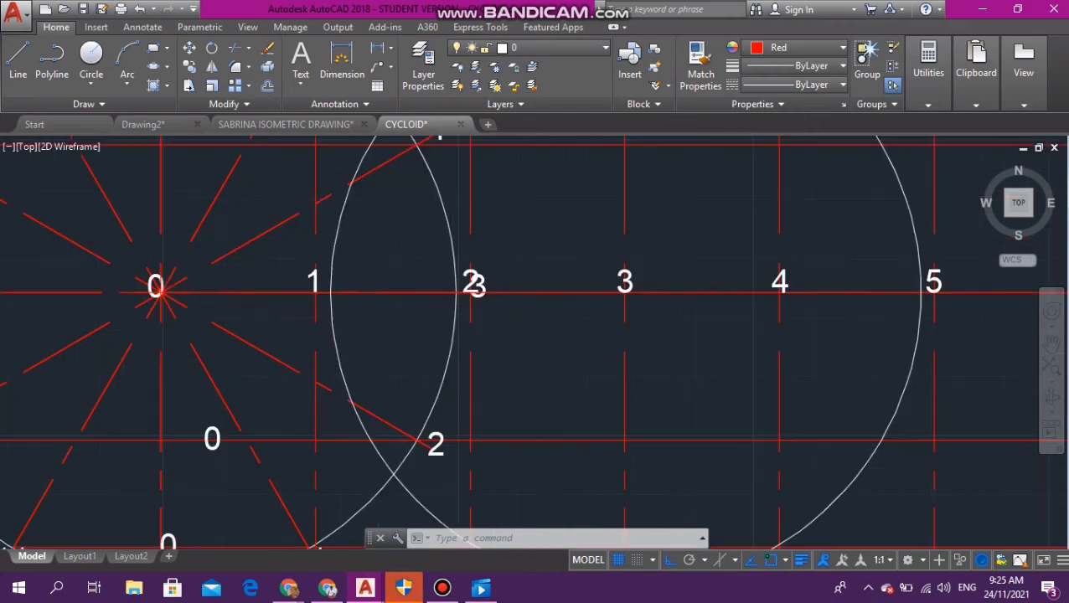
scroll(322, 303, "up", 4)
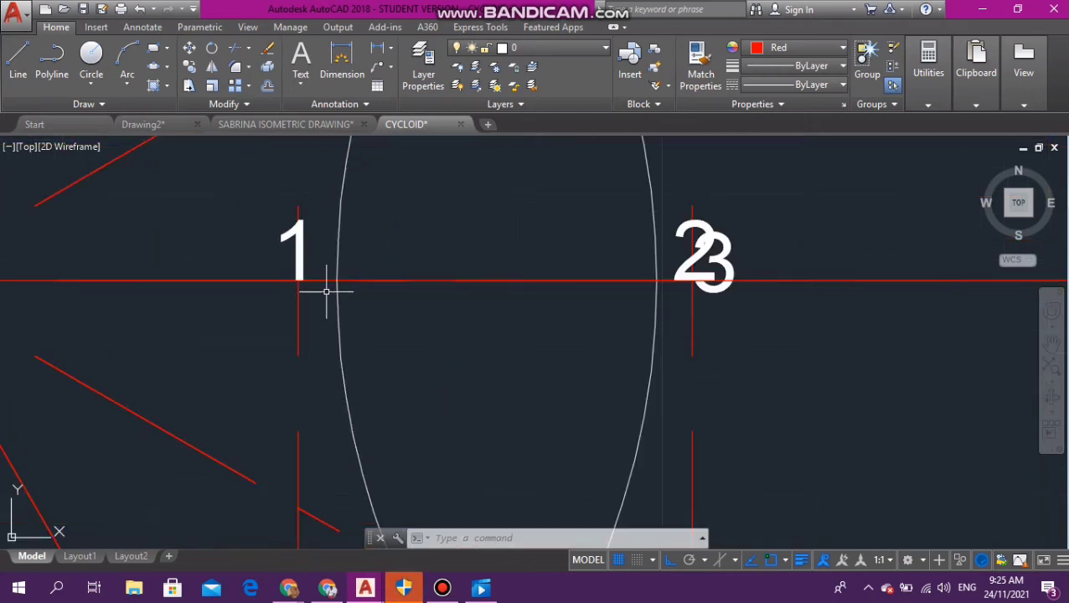
scroll(333, 277, "down", 4)
scroll(336, 272, "down", 2)
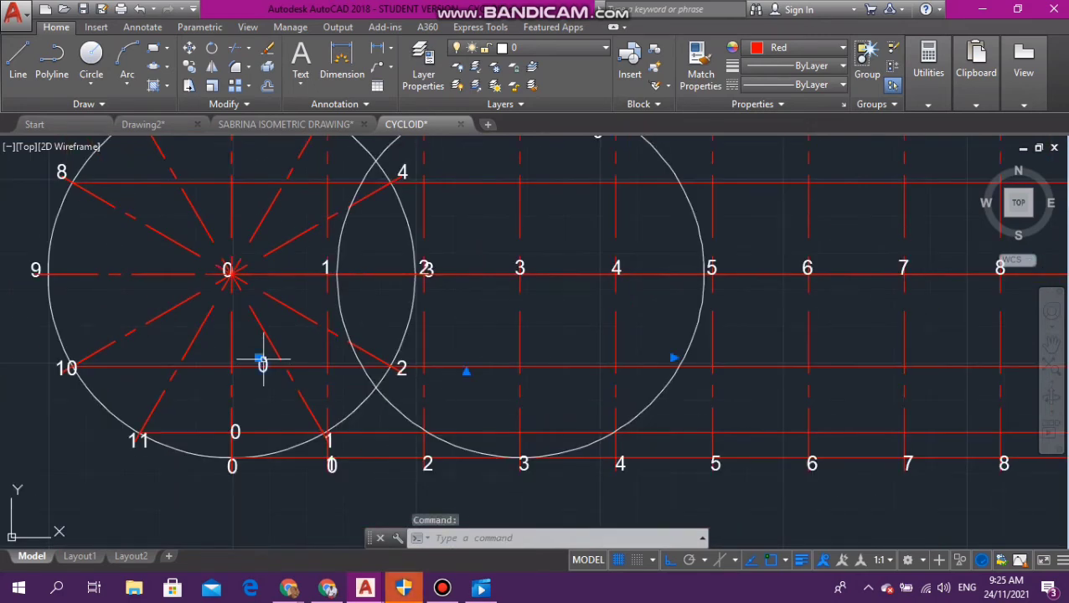
type("c")
key("Down")
key("Down")
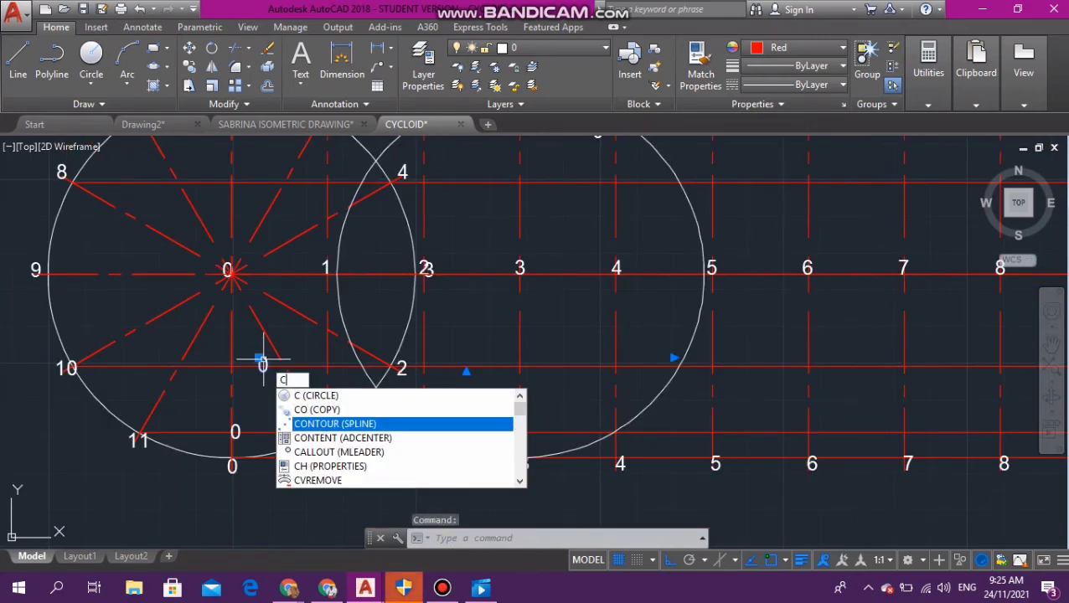
key("Up")
key("Return")
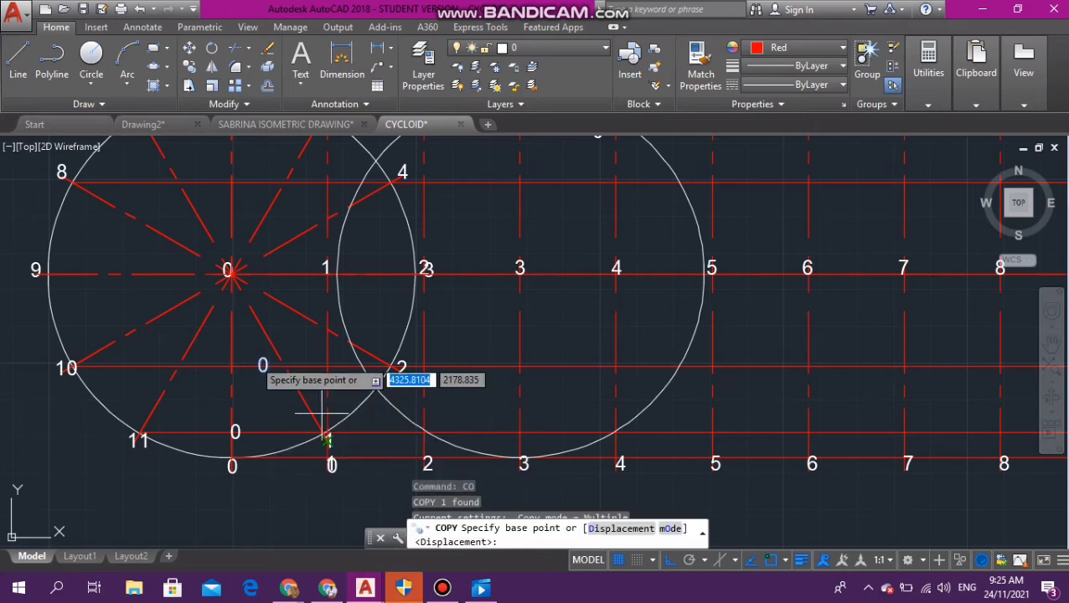
left_click(261, 365)
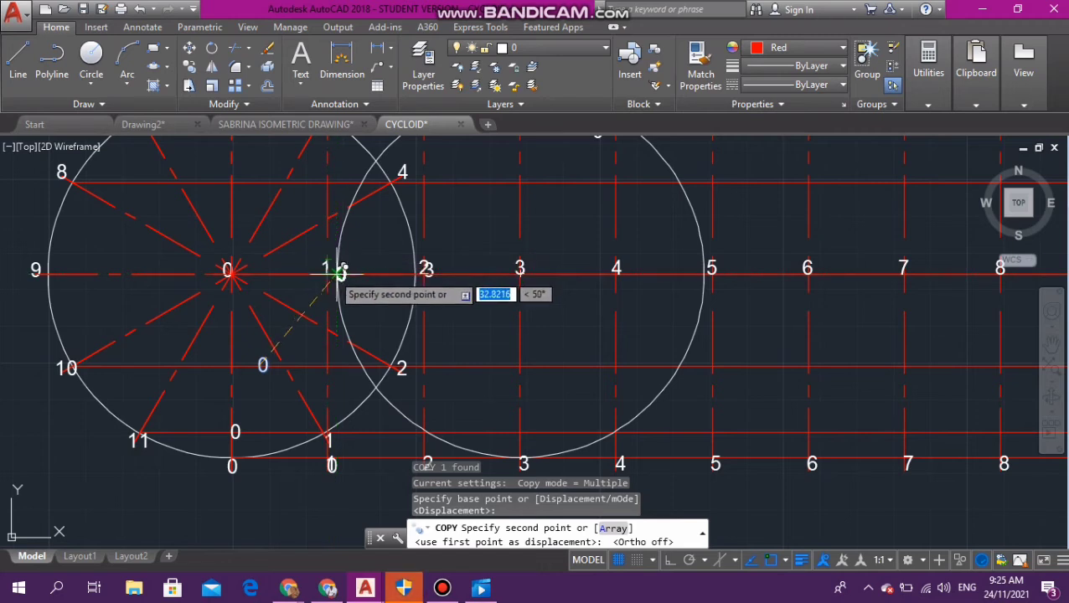
key("Escape")
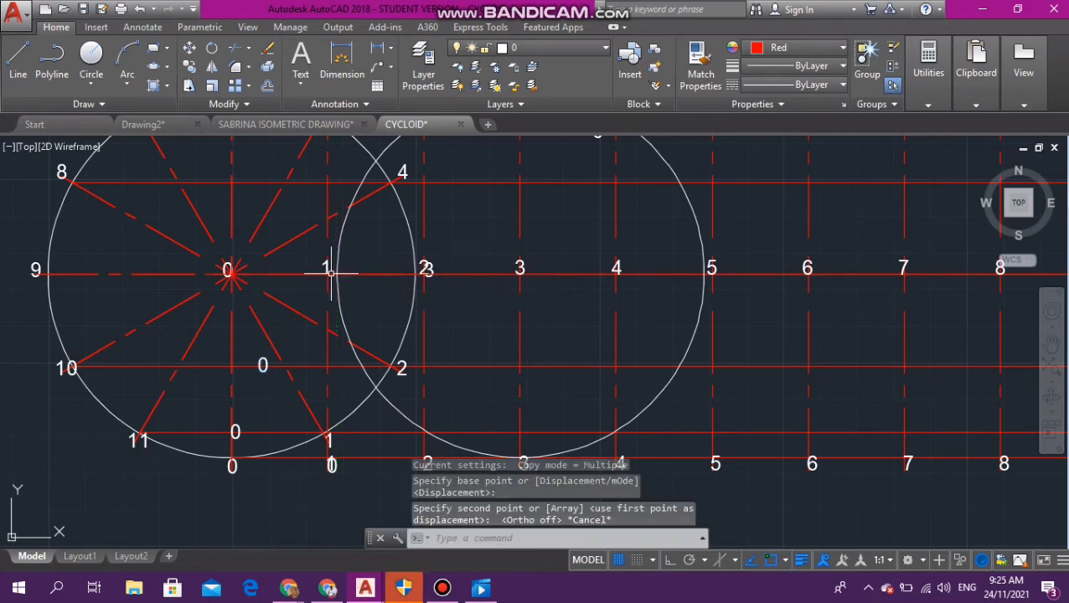
Step: Copy the 0 label on the 10–2 line to the moved circle's crossing with the horizontal centreline beside division point 1
left_click(263, 361)
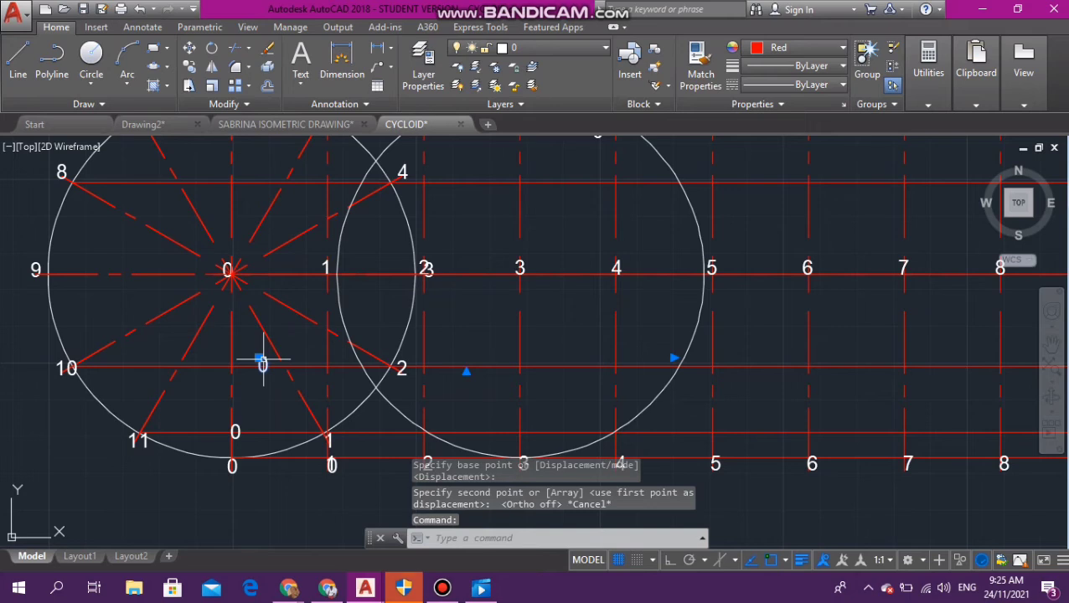
type("c")
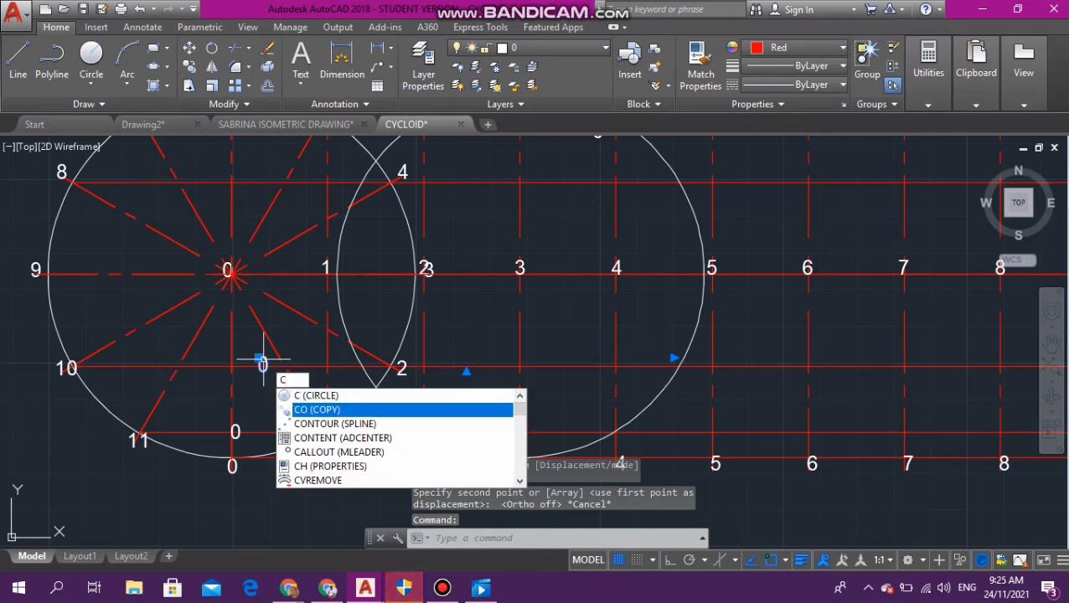
type("o")
key("Return")
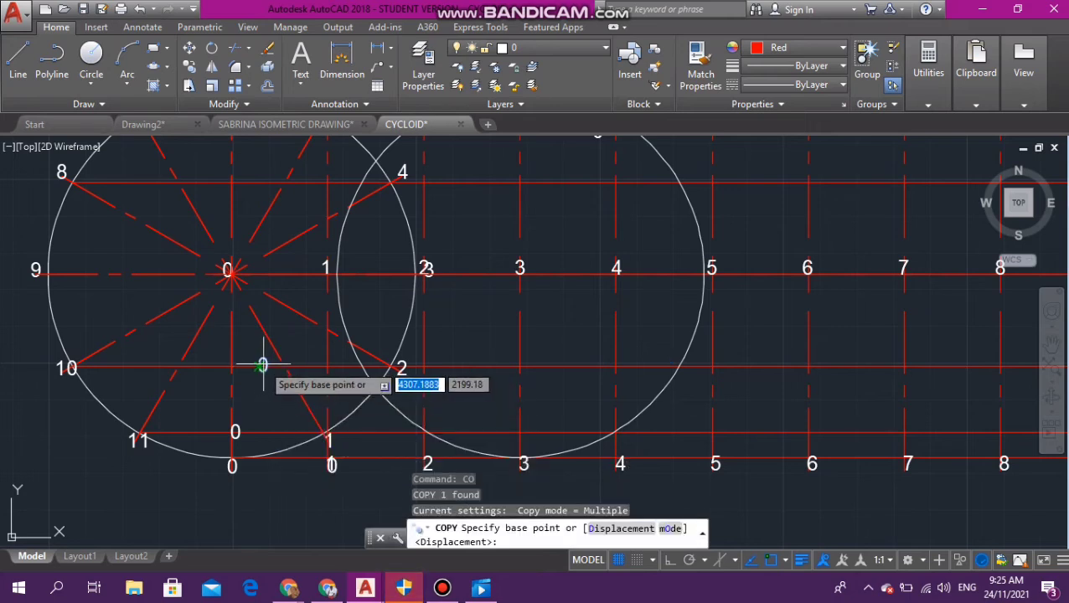
scroll(263, 366, "up", 2)
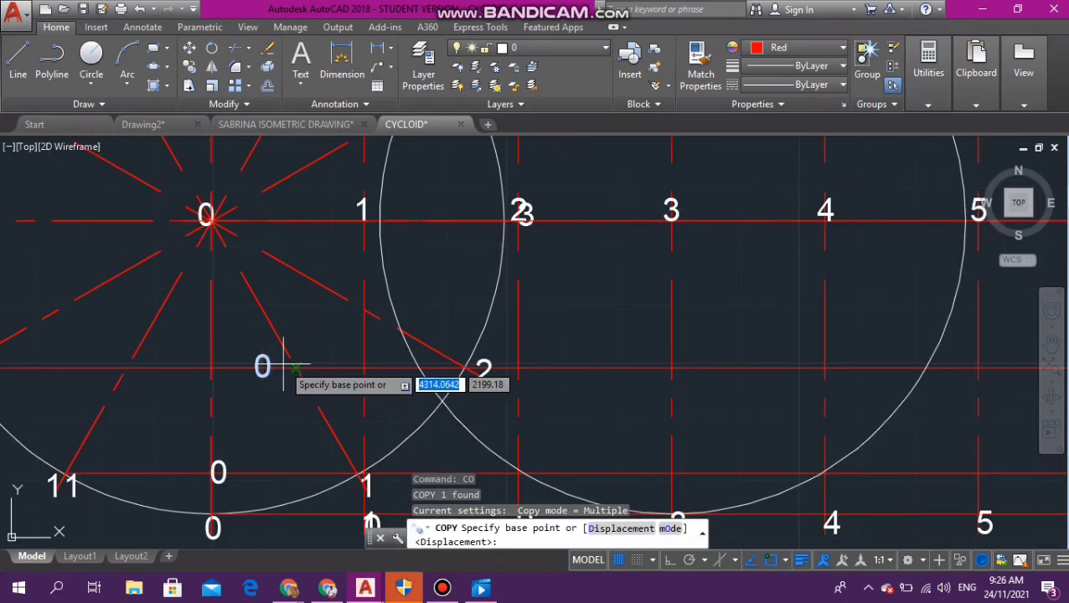
left_click(262, 353)
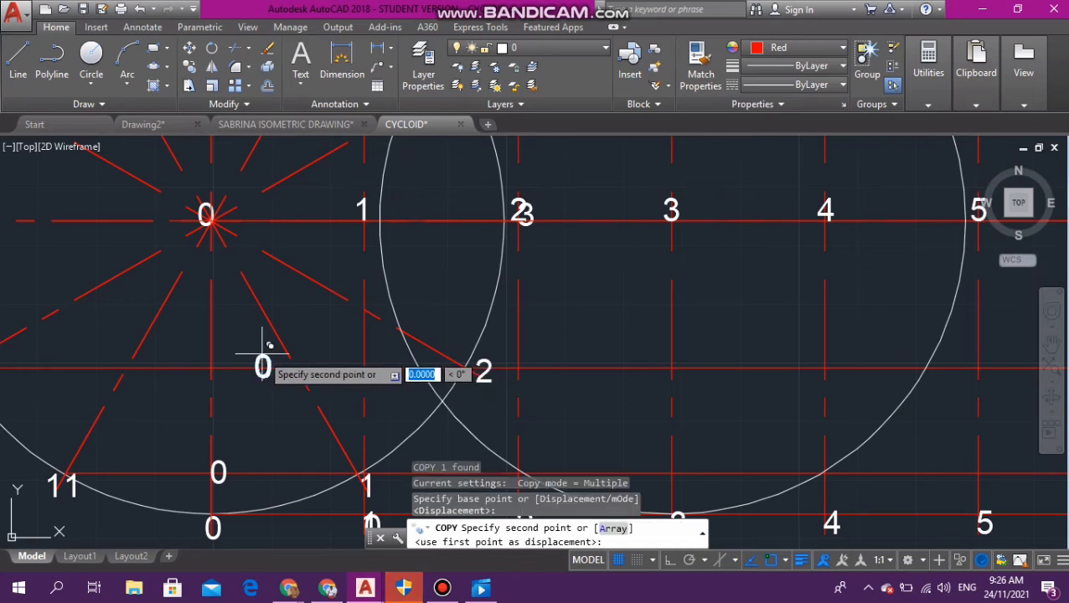
left_click(381, 201)
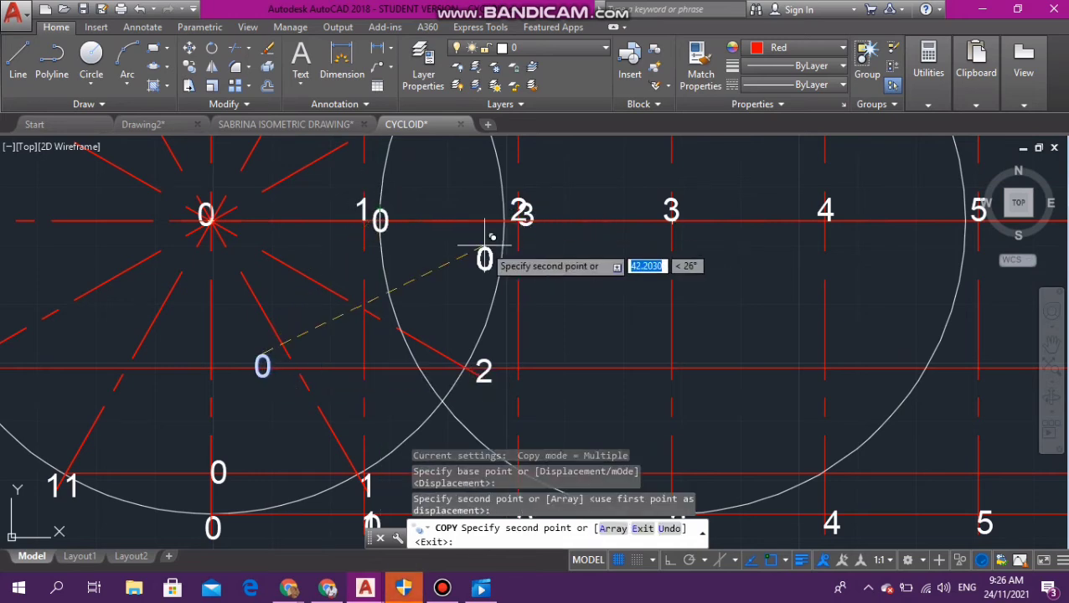
key("Escape")
scroll(486, 243, "down", 2)
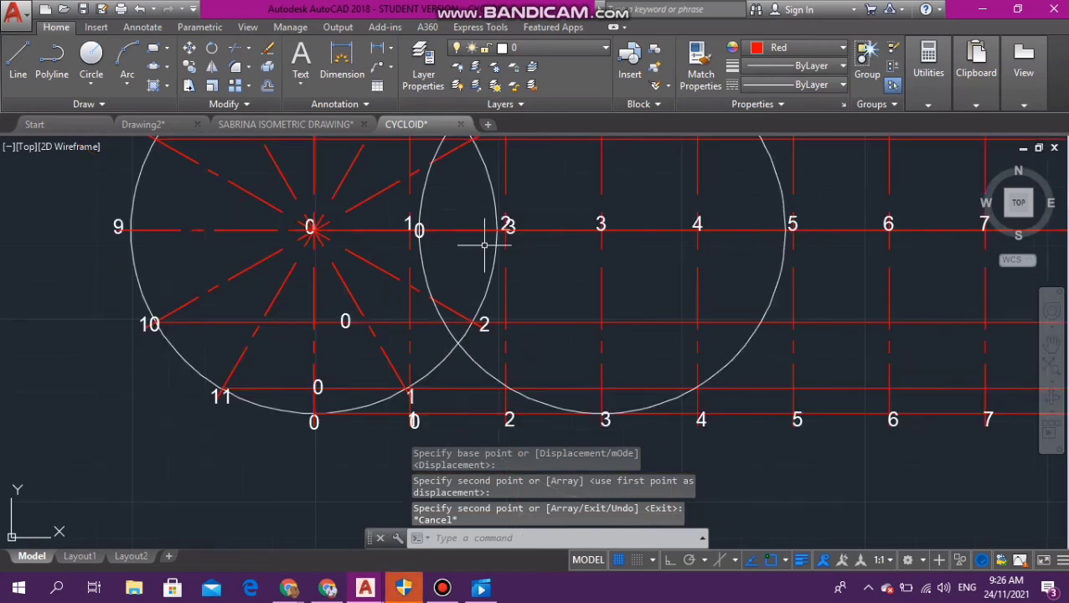
scroll(492, 314, "down", 4)
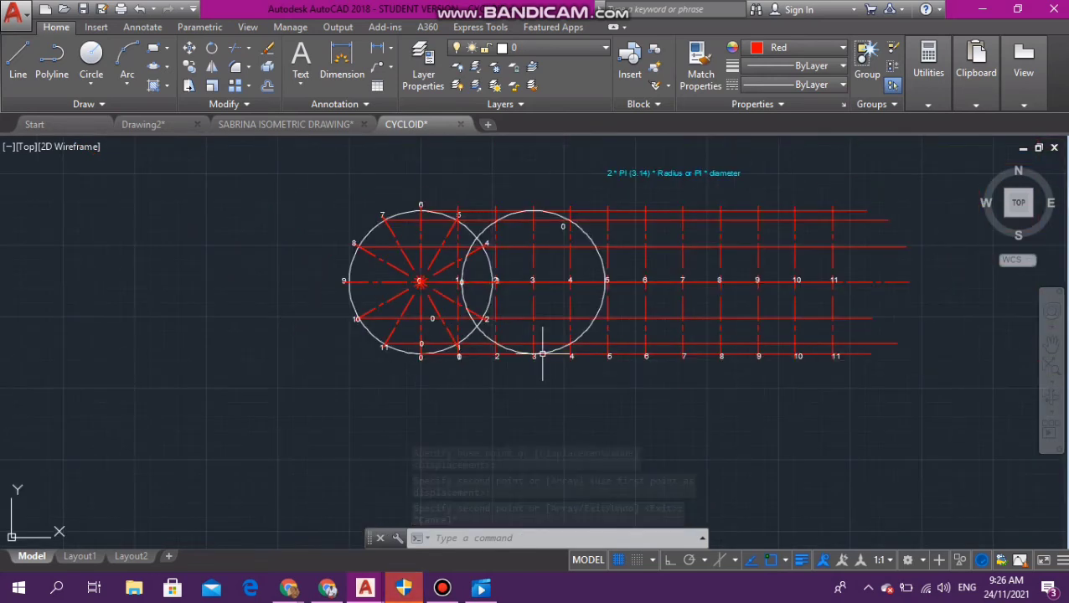
Step: Restart copying the 0 label from the 10–2 line and place it where the circle centred on division 3 meets the 9–3 centreline
scroll(591, 300, "up", 2)
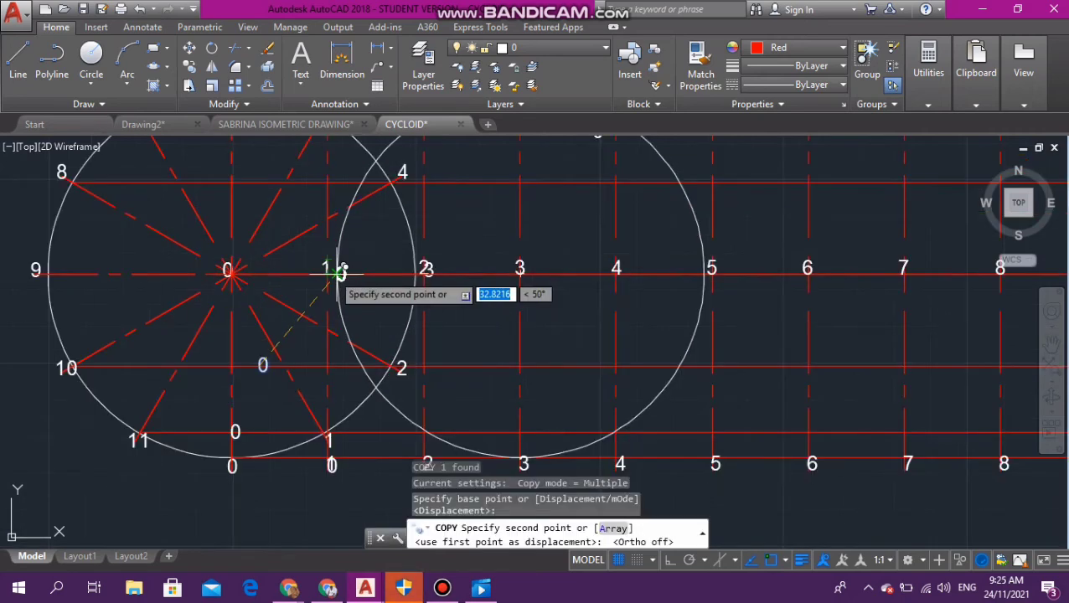
key("Escape")
type("co")
key("Return")
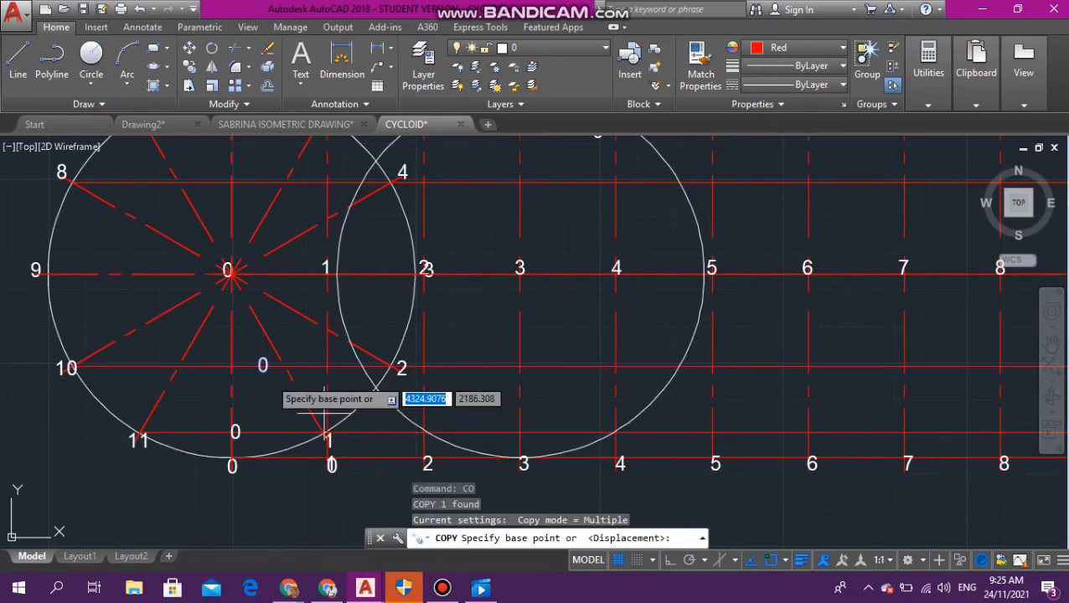
scroll(259, 366, "up", 2)
left_click(263, 359)
left_click(388, 221)
key("Escape")
scroll(488, 251, "down", 4)
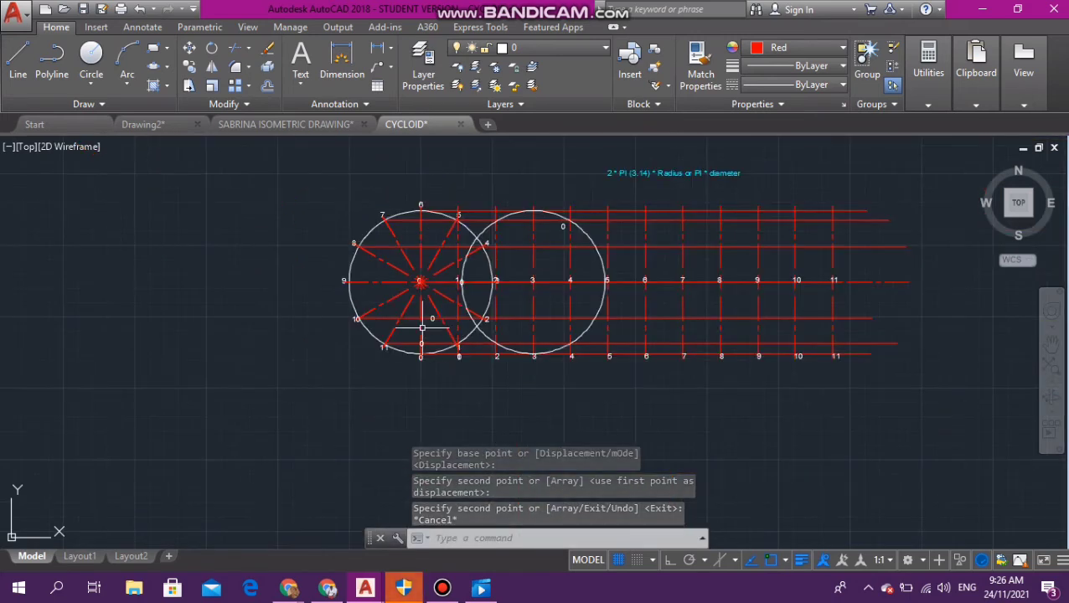
Step: With ortho on, copy the generating circle from division point 3 to division point 4, and delete the circle at 3
scroll(589, 299, "up", 2)
key("F8")
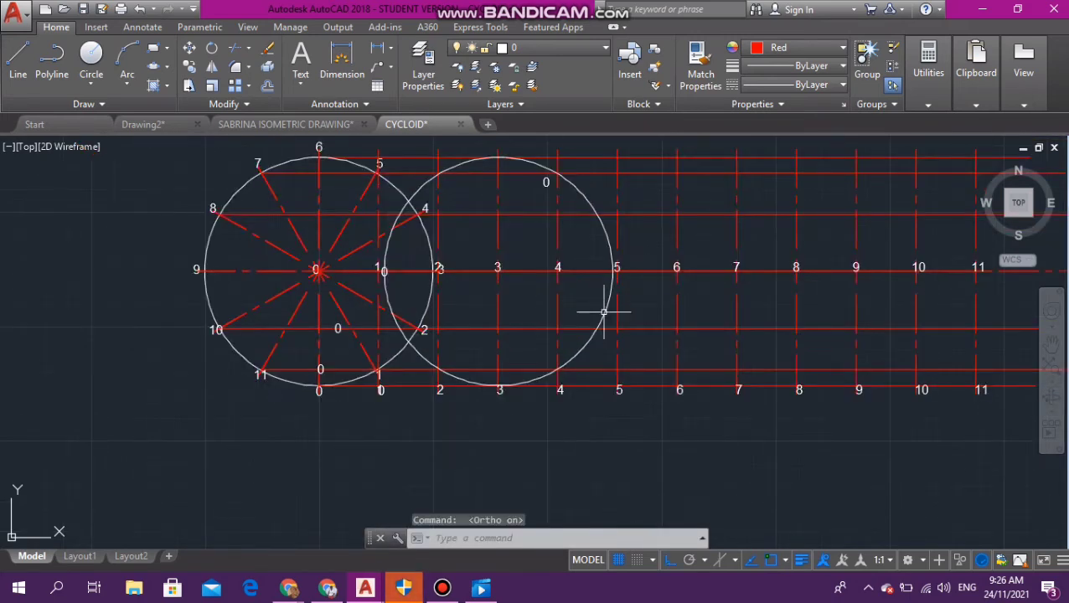
left_click(610, 301)
type("c")
key("Return")
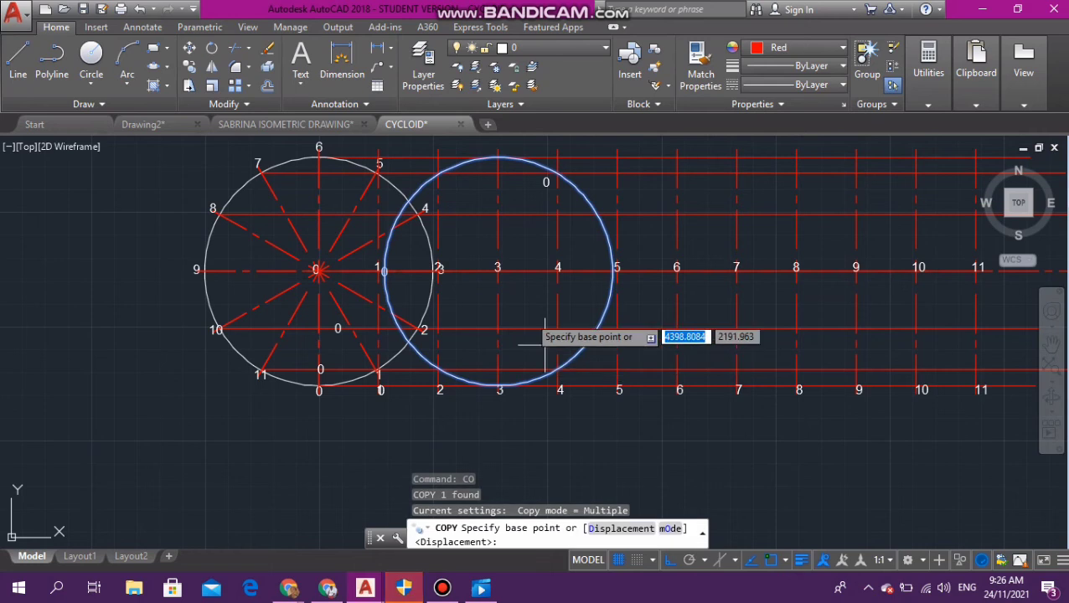
left_click(498, 270)
left_click(558, 269)
key("Return")
left_click(474, 382)
key("Delete")
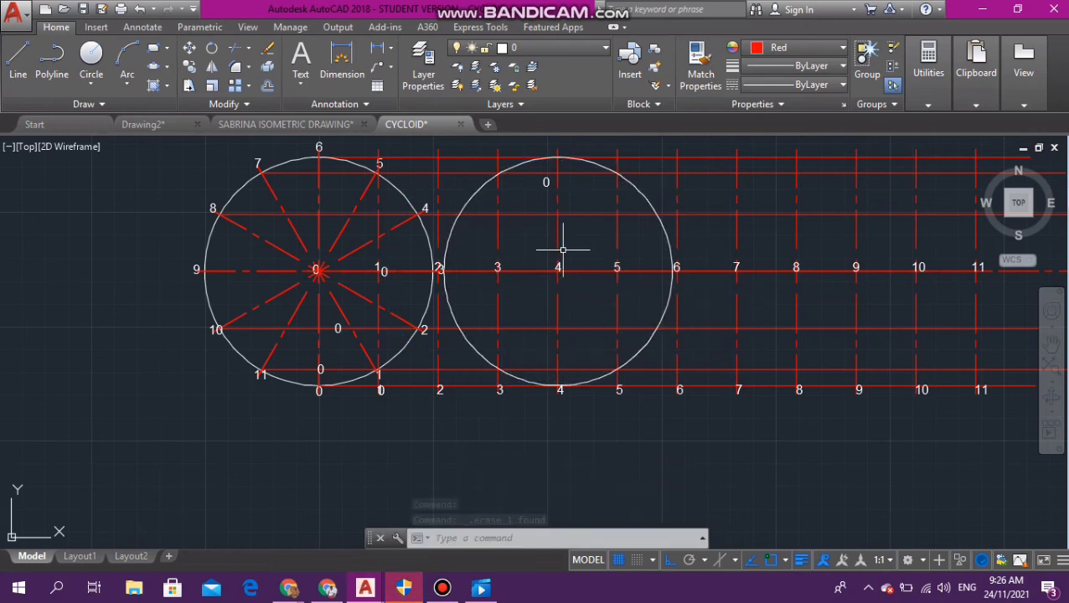
Step: Copy the 0 label beside division point 1 to the circle's nearer crossing with the horizontal line through circle points 8 and 4
scroll(465, 213, "up", 4)
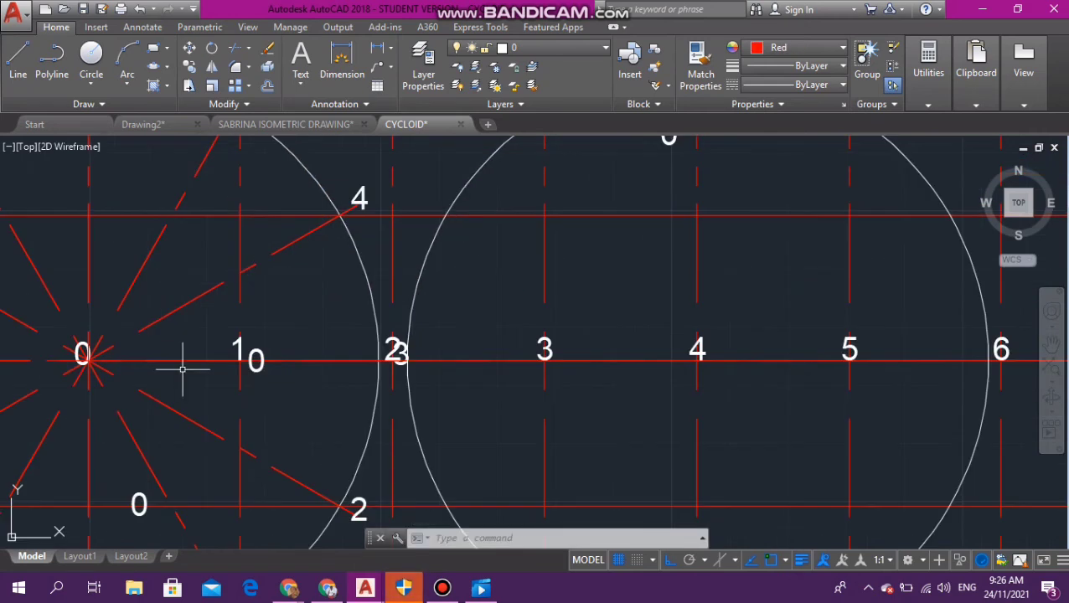
left_click(255, 352)
type("c")
key("Return")
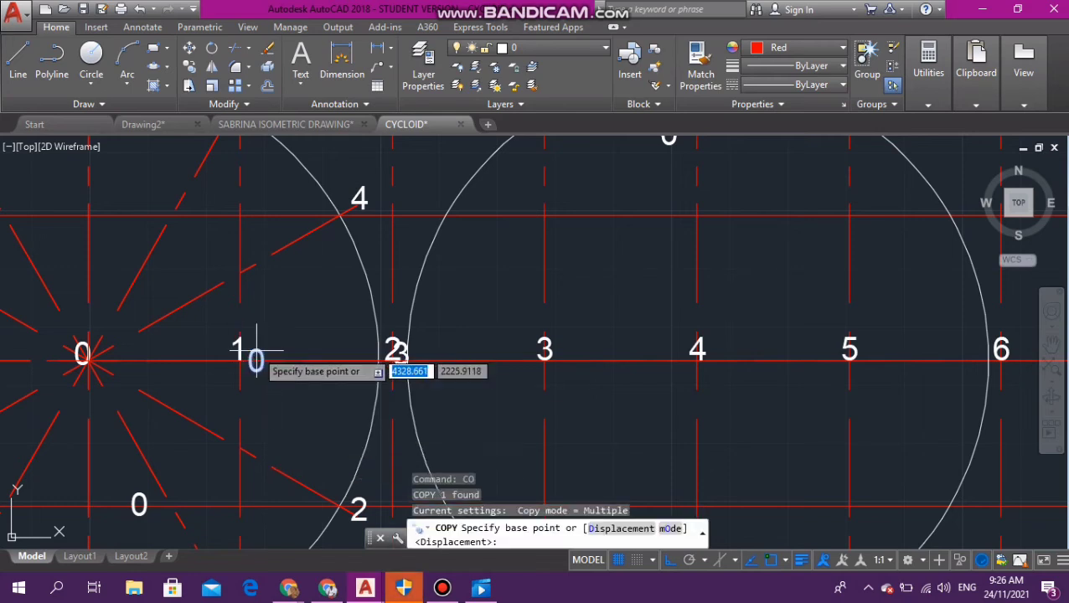
left_click(257, 352)
left_click(444, 209)
key("Escape")
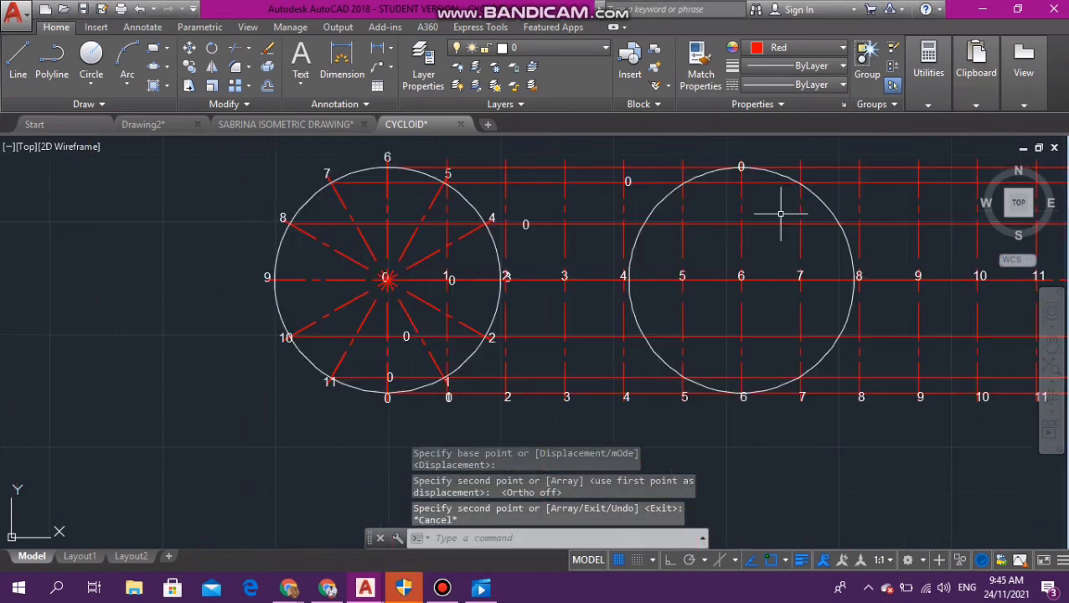
Step: Move the generating circle from division point 6 to division point 7 on the horizontal centreline
key("Escape")
key("Escape")
key("Escape")
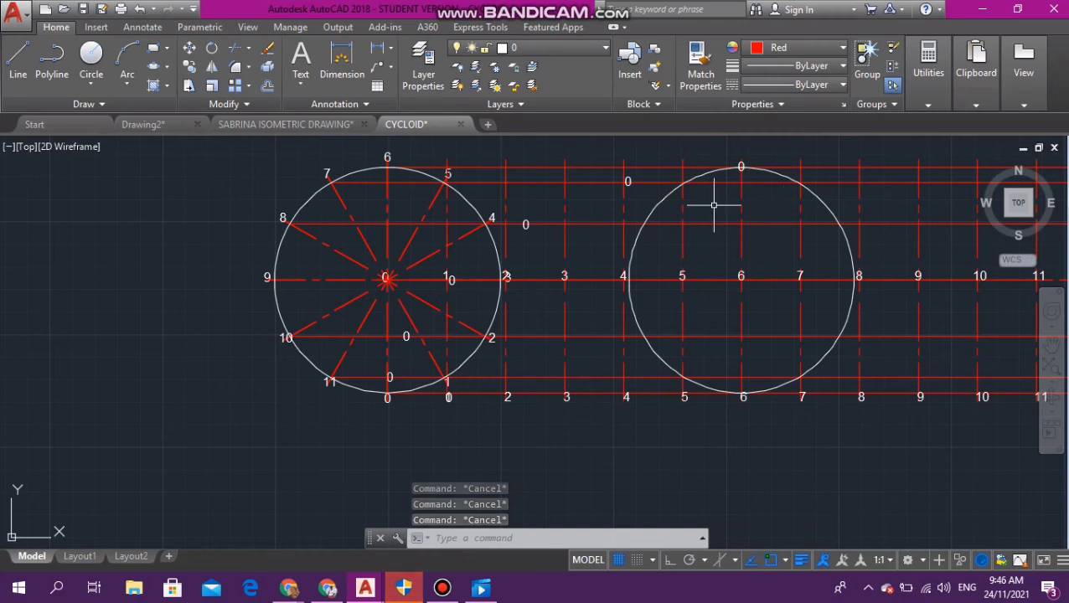
scroll(714, 205, "down", 2)
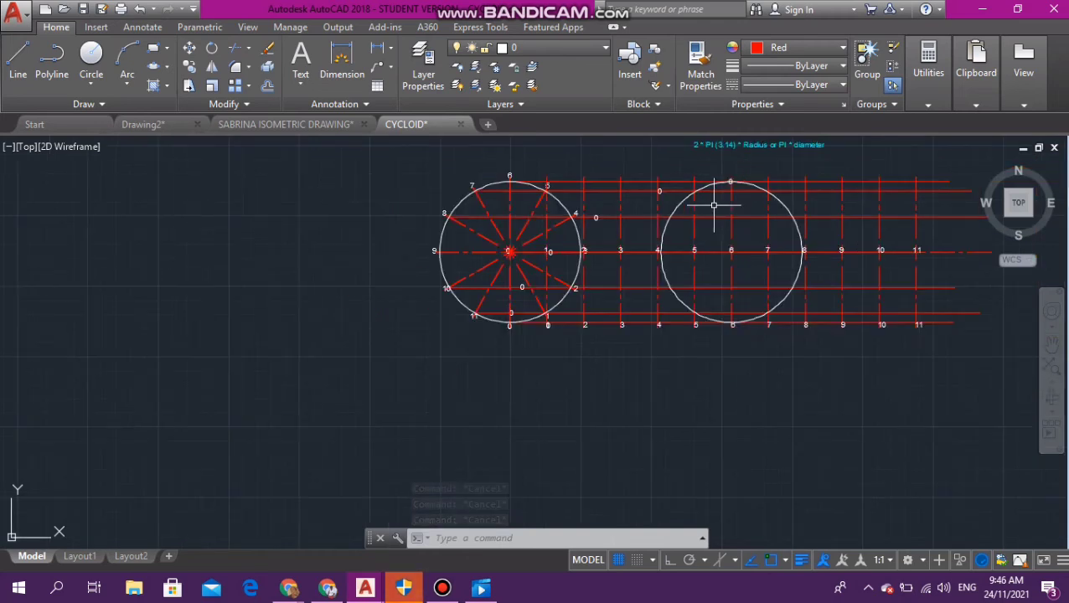
left_click(799, 232)
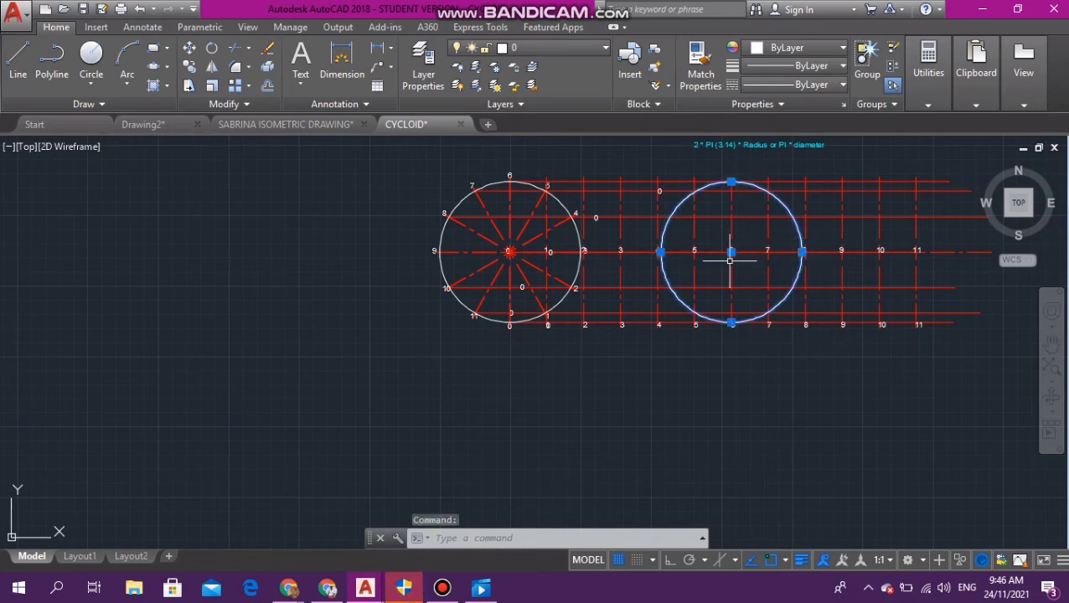
type("M")
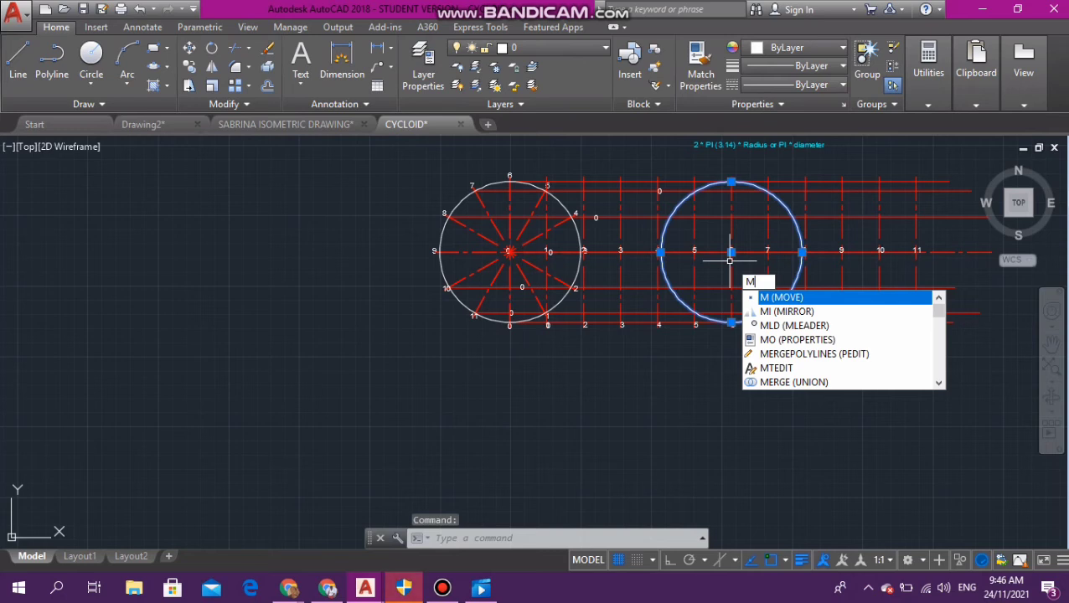
key("Return")
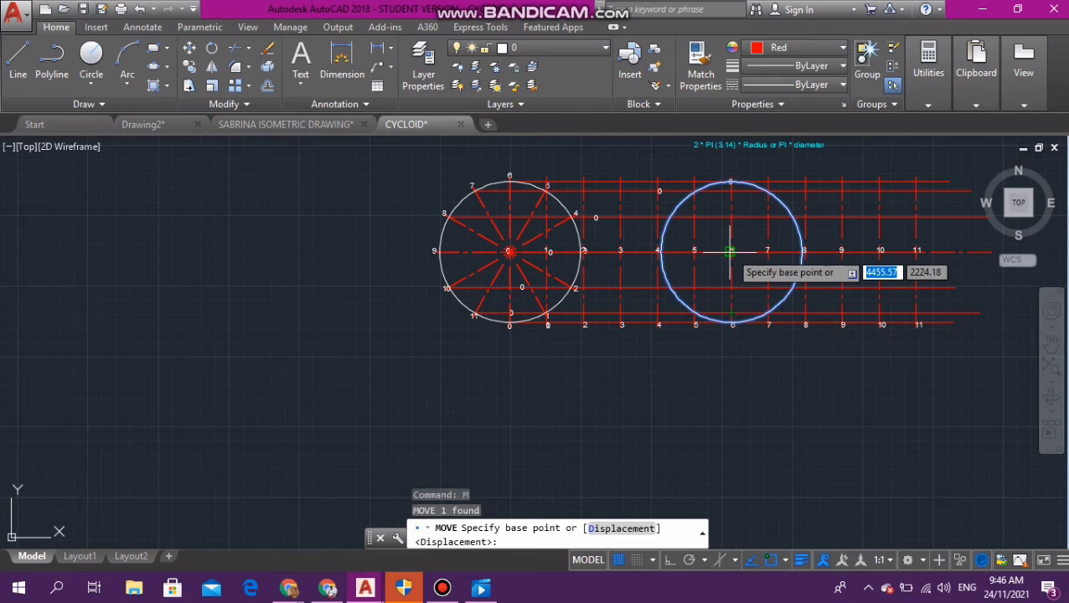
left_click(740, 241)
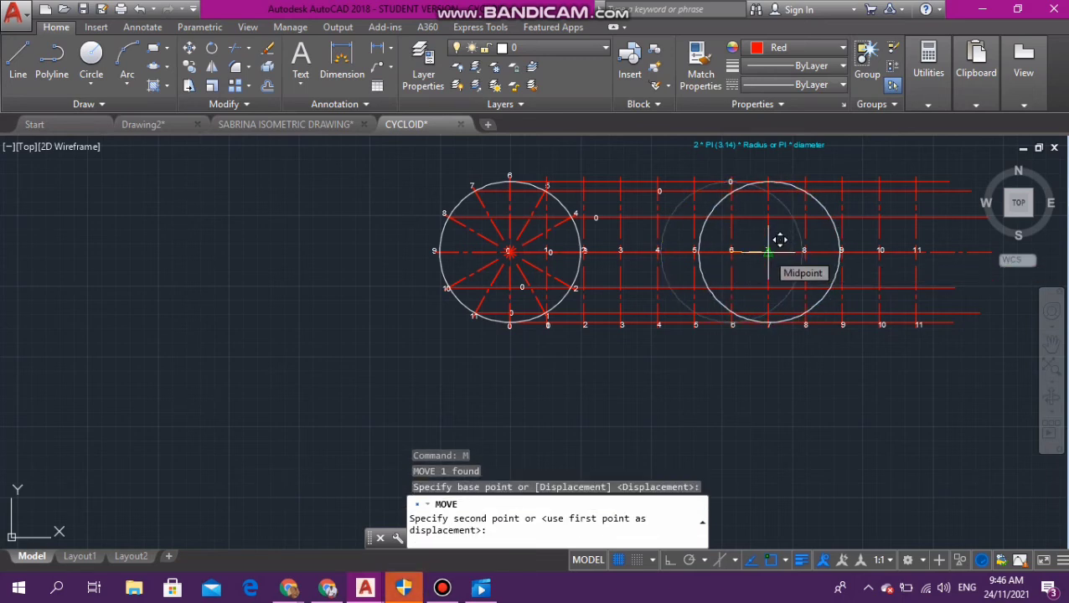
left_click(768, 251)
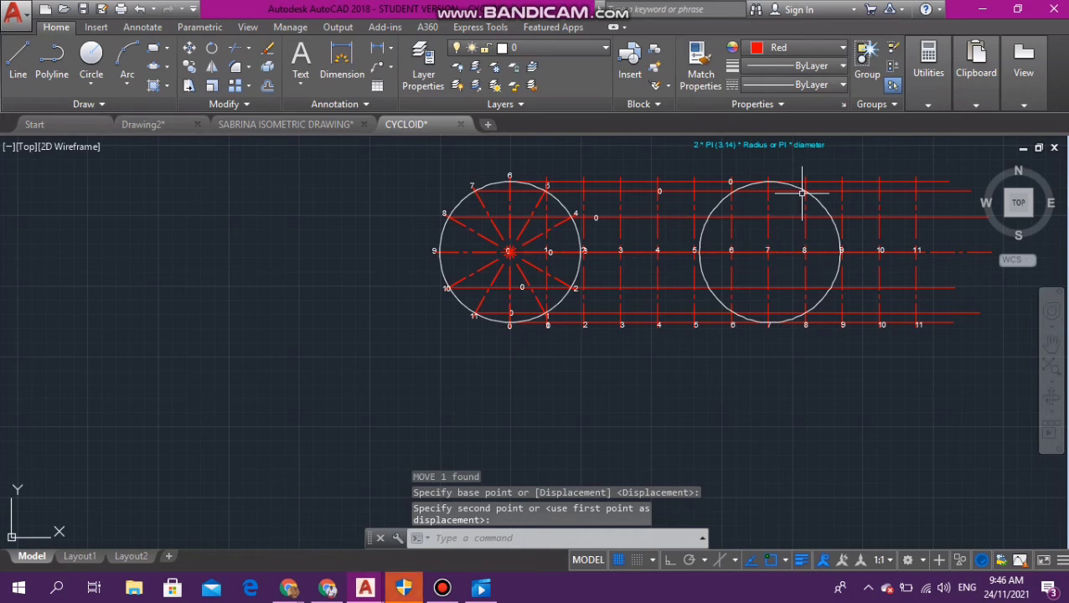
Step: Copy the 0 label above division 6 to the circle's farther crossing with the horizontal line through circle points 7 and 5
left_click(729, 182)
type("c")
key("Down")
key("Return")
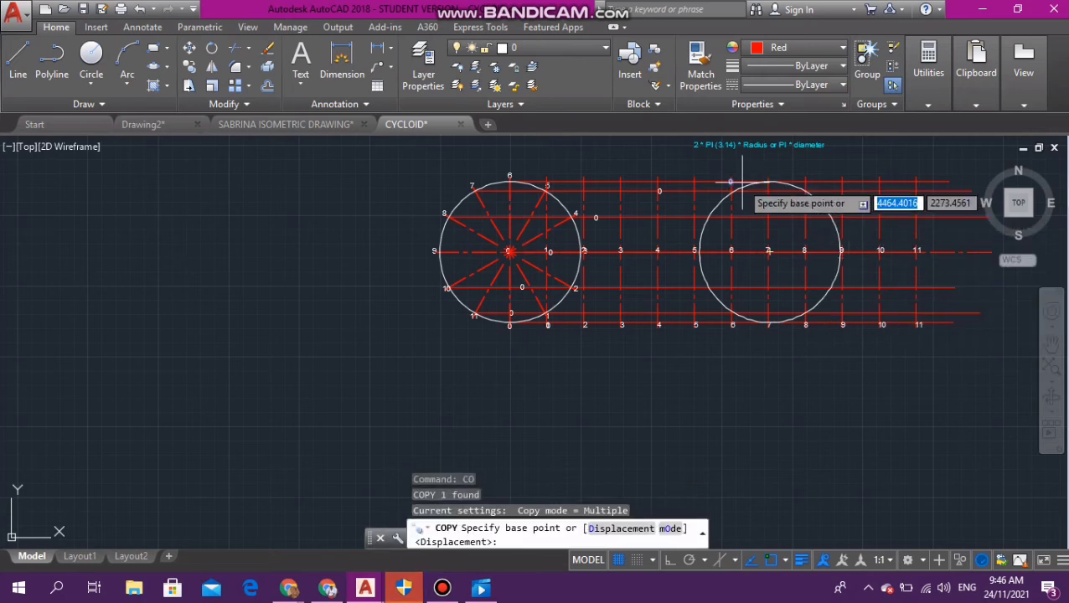
left_click(730, 182)
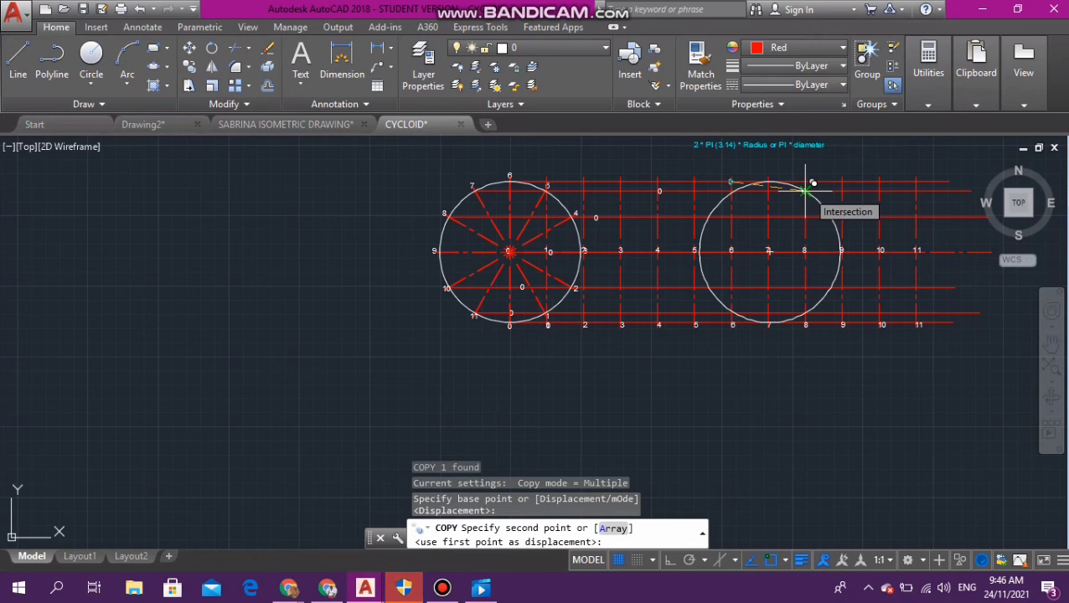
scroll(806, 186, "up", 4)
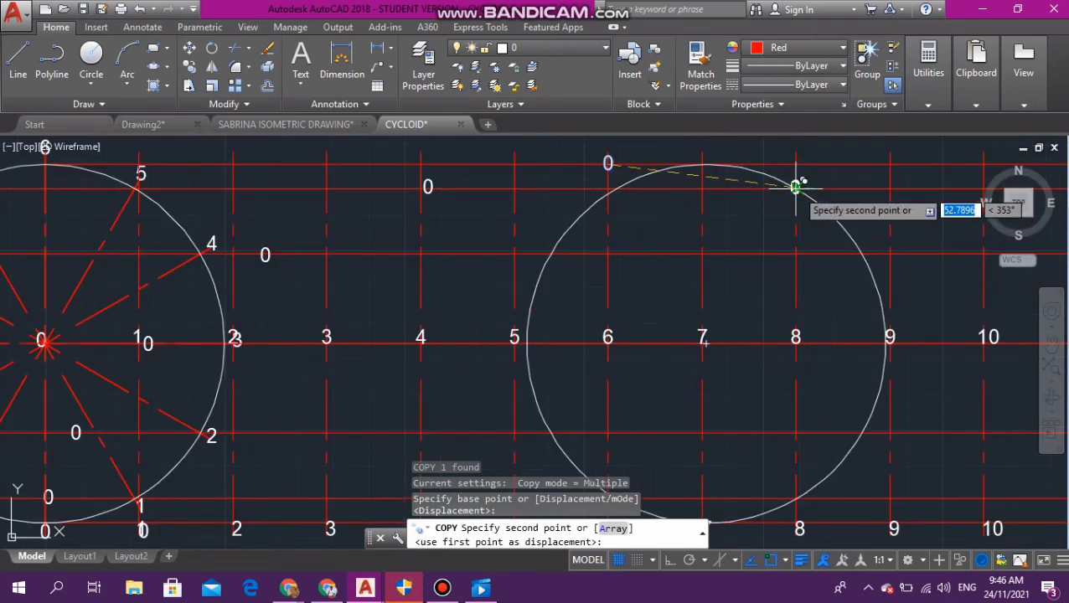
left_click(796, 186)
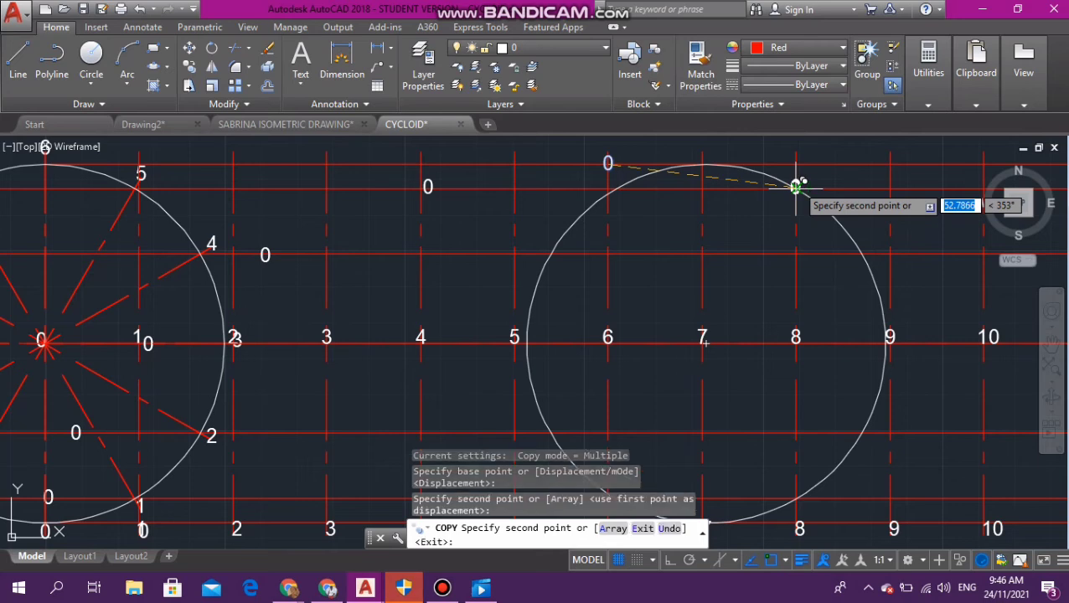
key("Escape")
key("Escape")
key("Escape")
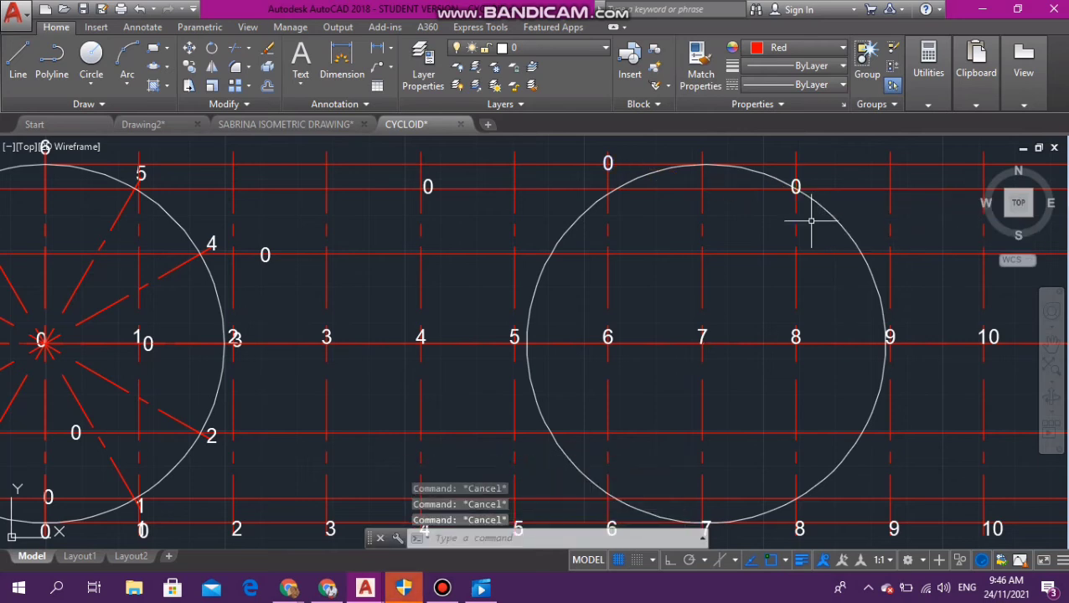
Step: Move the generating circle from division point 7 to division point 8 on the horizontal centreline
scroll(810, 220, "down", 2)
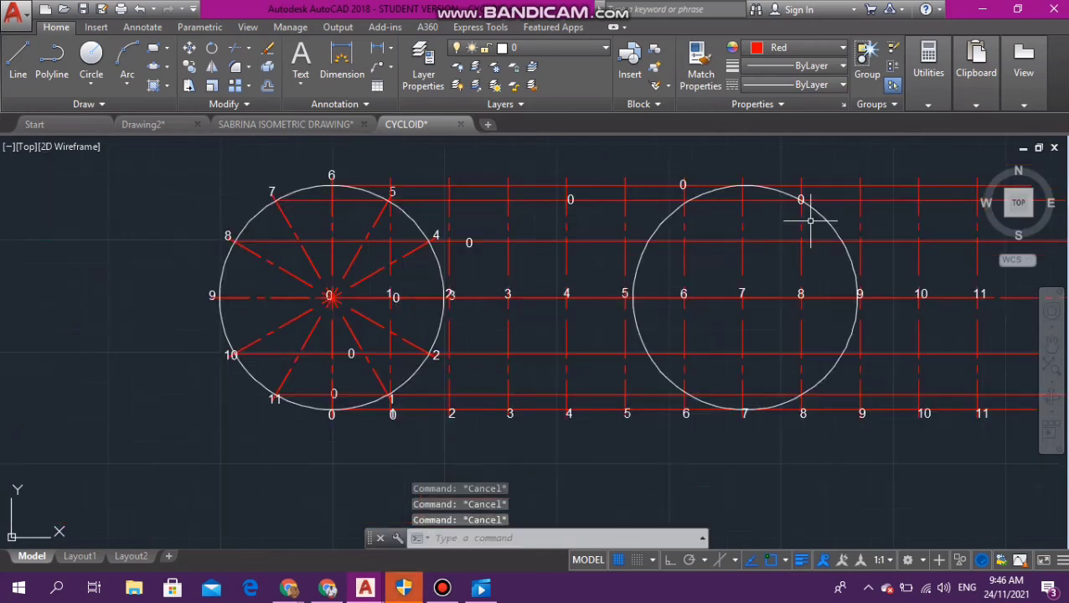
left_click(855, 327)
left_click_drag(855, 327, 915, 326)
Step: Start copying the 0 label above division 6, using the label itself as the base point
left_click(681, 184)
type("c")
key("Down")
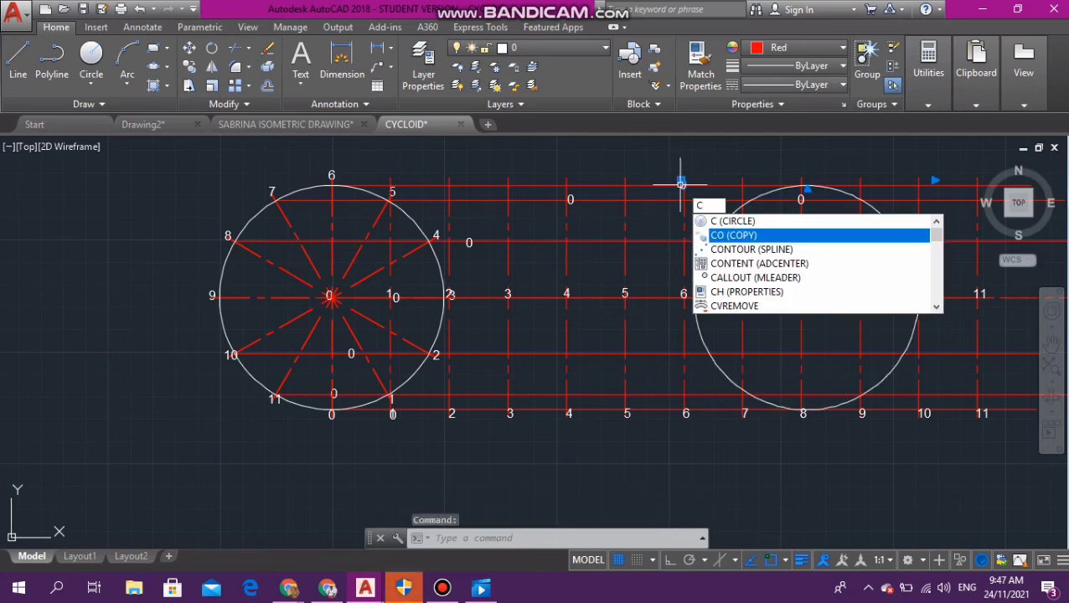
key("Return")
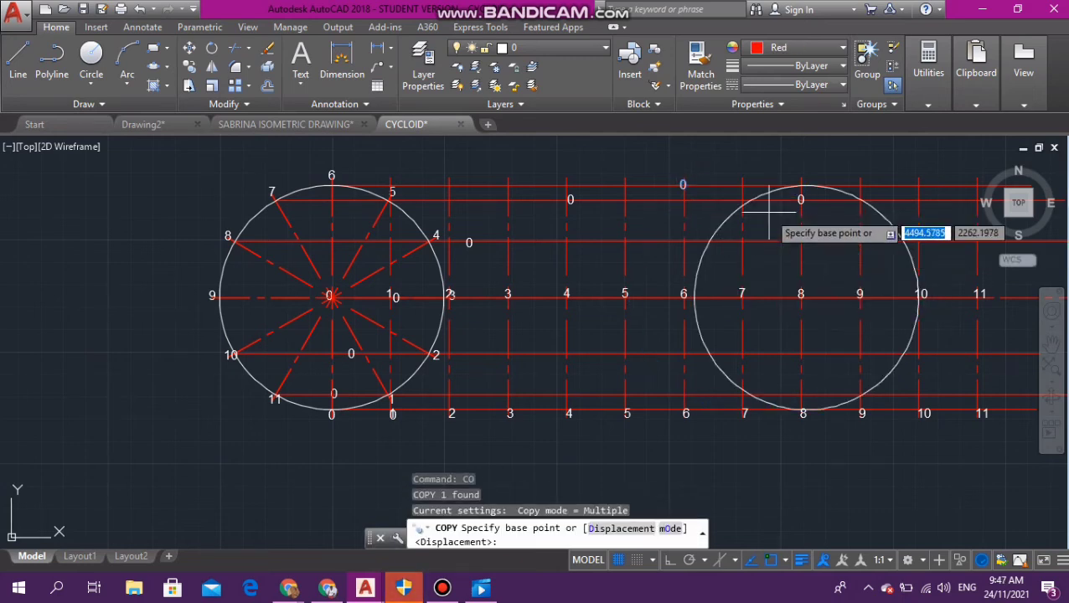
left_click(682, 185)
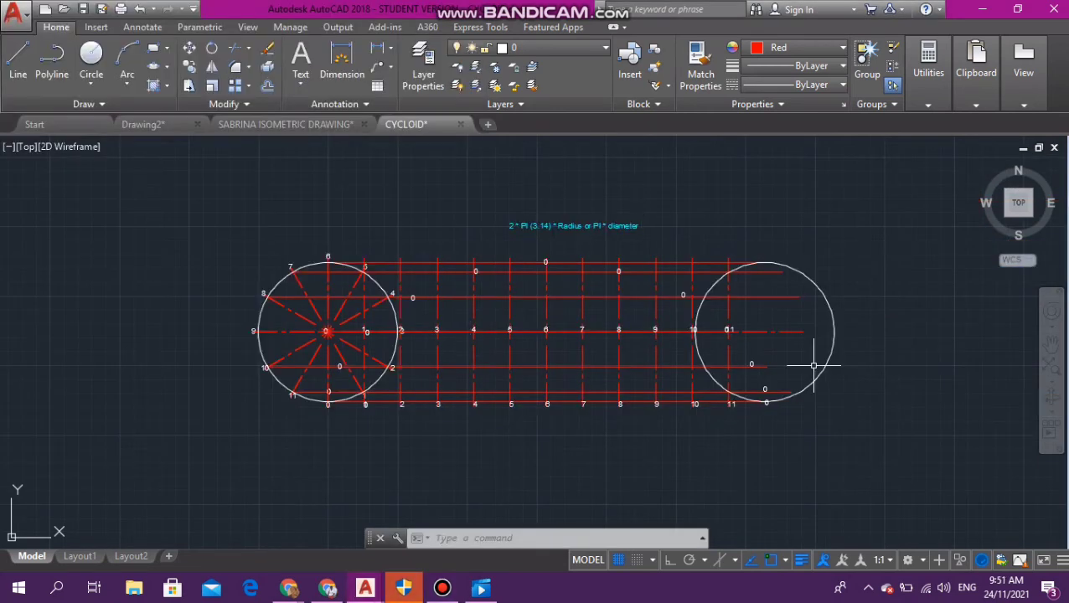
Step: Delete the moved generating circle at the end of the centreline, beyond division 11
left_click(701, 356)
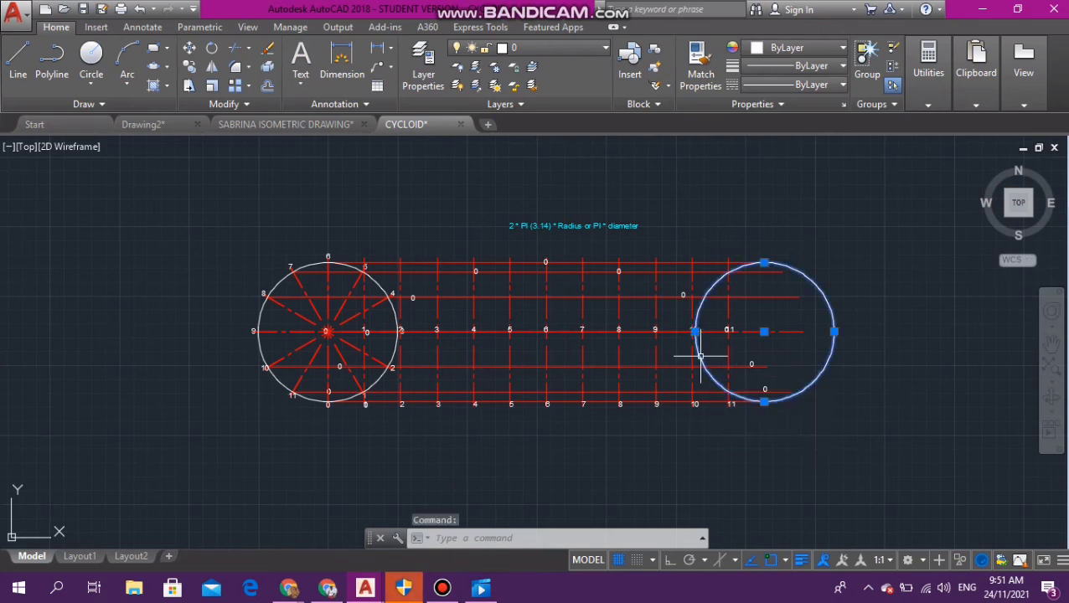
key("Delete")
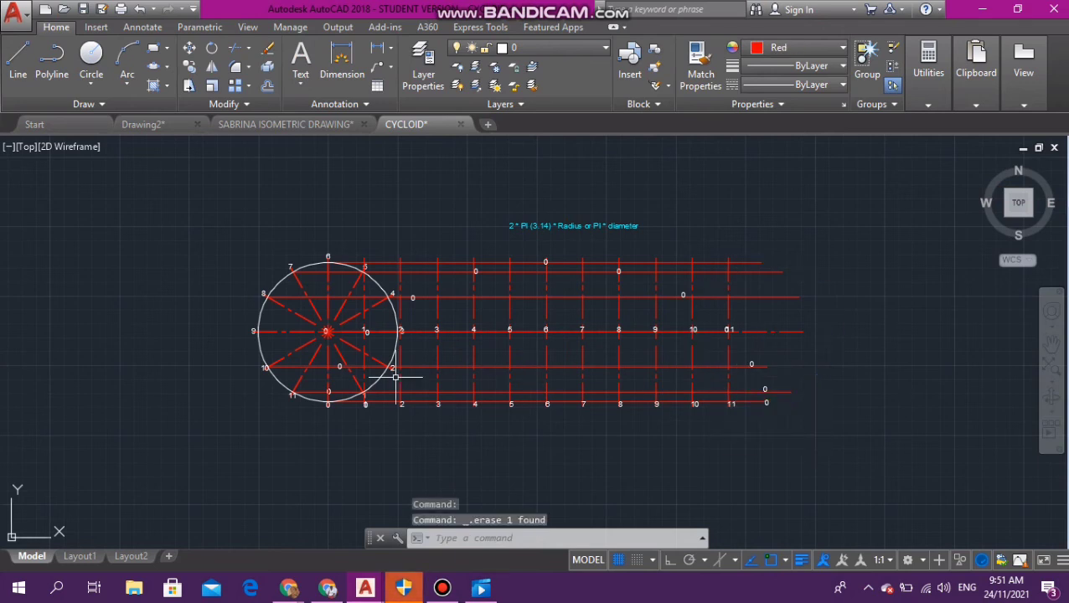
Step: Examine the finished cycloid example with its row of circles, and compare it with the current construction
scroll(396, 377, "up", 4)
scroll(395, 377, "down", 6)
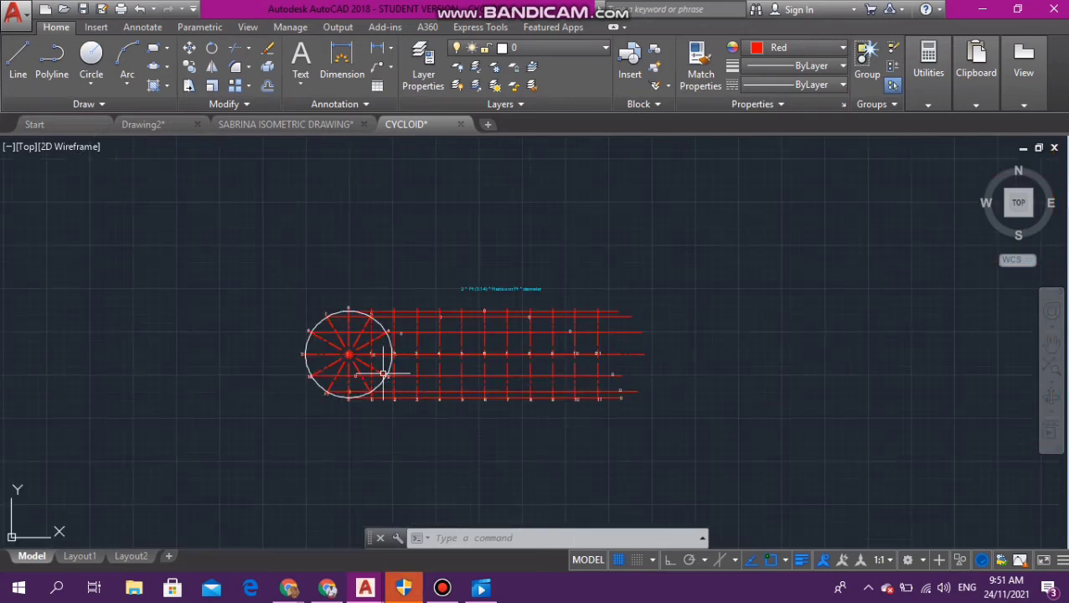
scroll(383, 374, "down", 2)
scroll(383, 361, "down", 1)
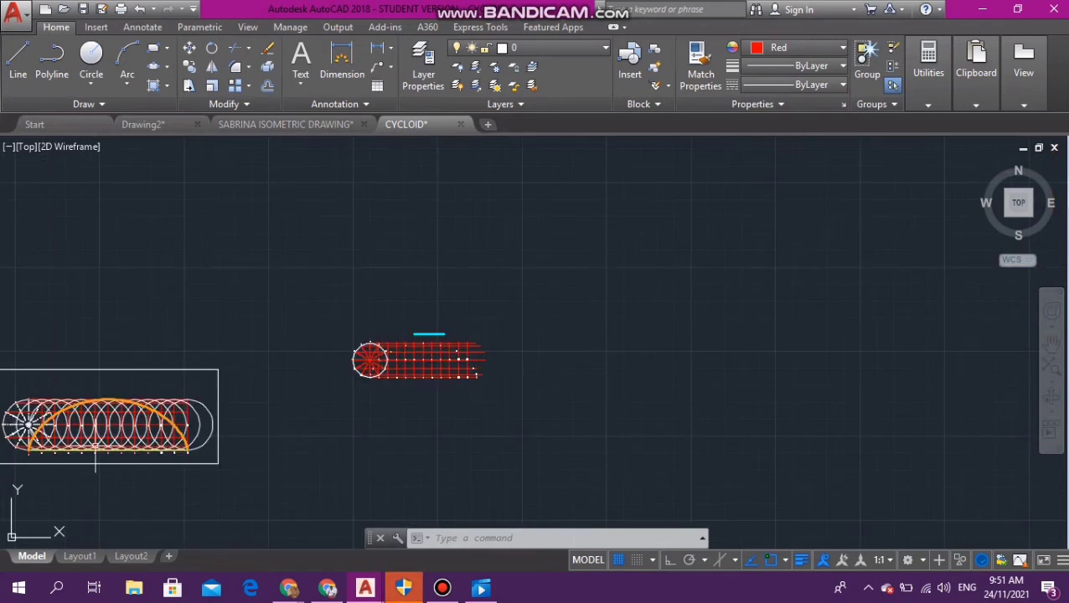
scroll(108, 429, "up", 7)
scroll(107, 429, "down", 9)
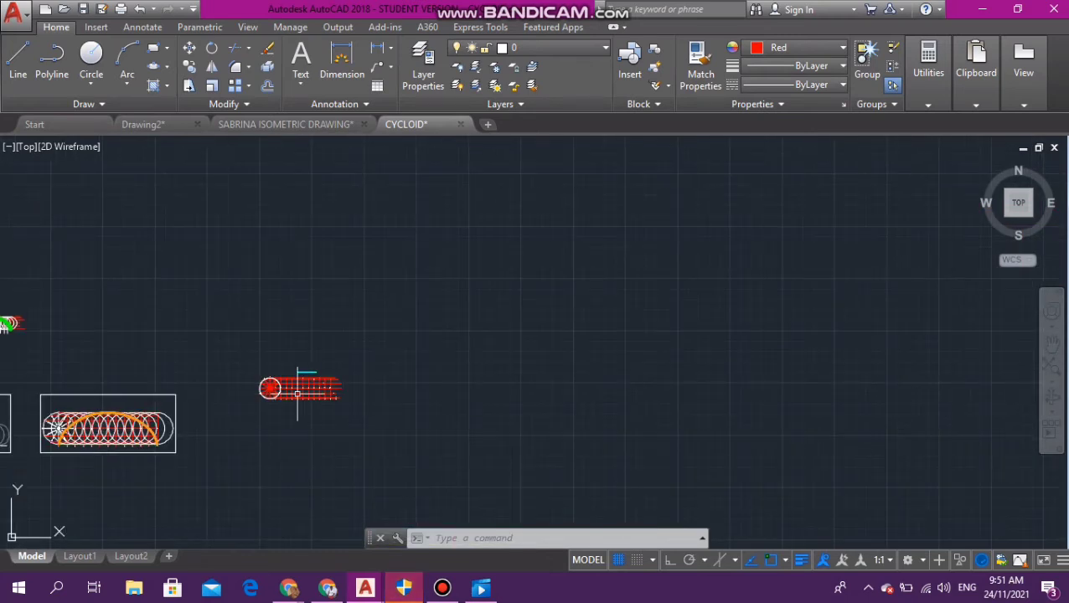
scroll(296, 389, "up", 5)
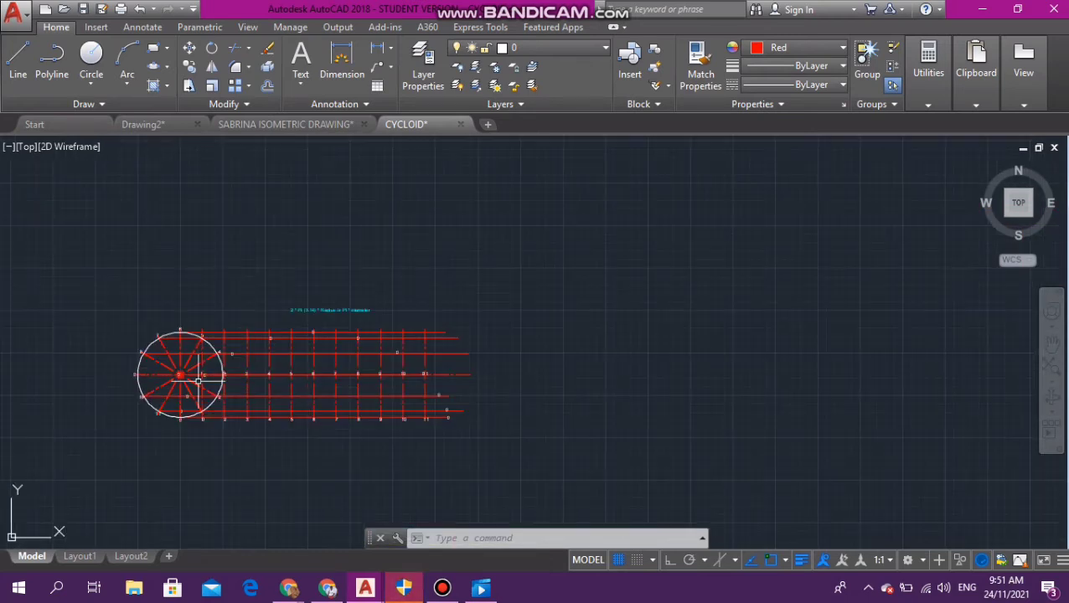
scroll(126, 393, "up", 2)
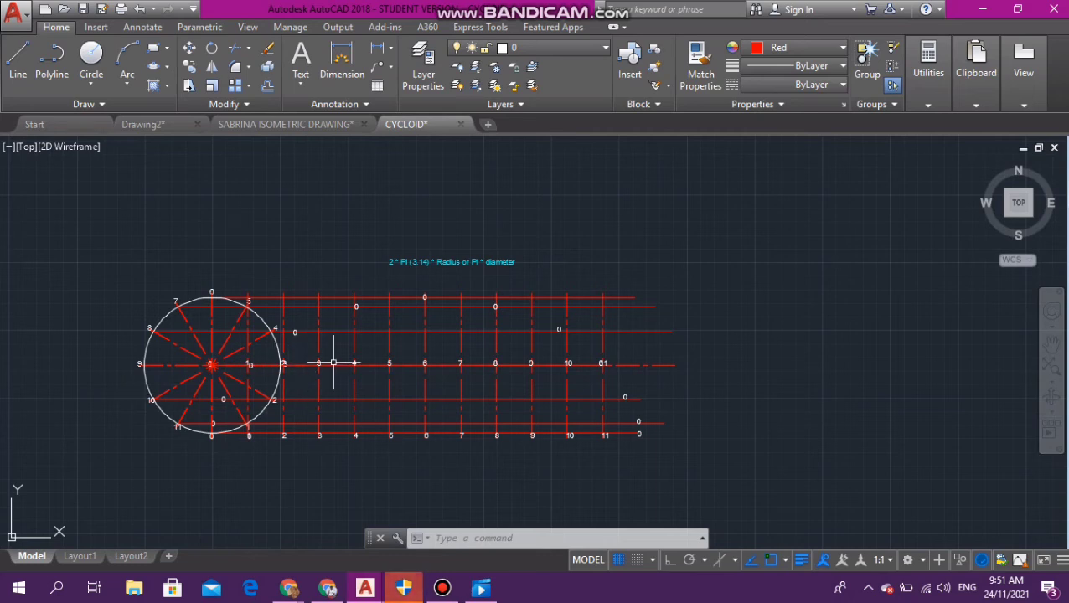
Step: Place a spare copy of the original generating circle in the empty area above the far end of the construction
left_click(147, 378)
type("C")
key("Down")
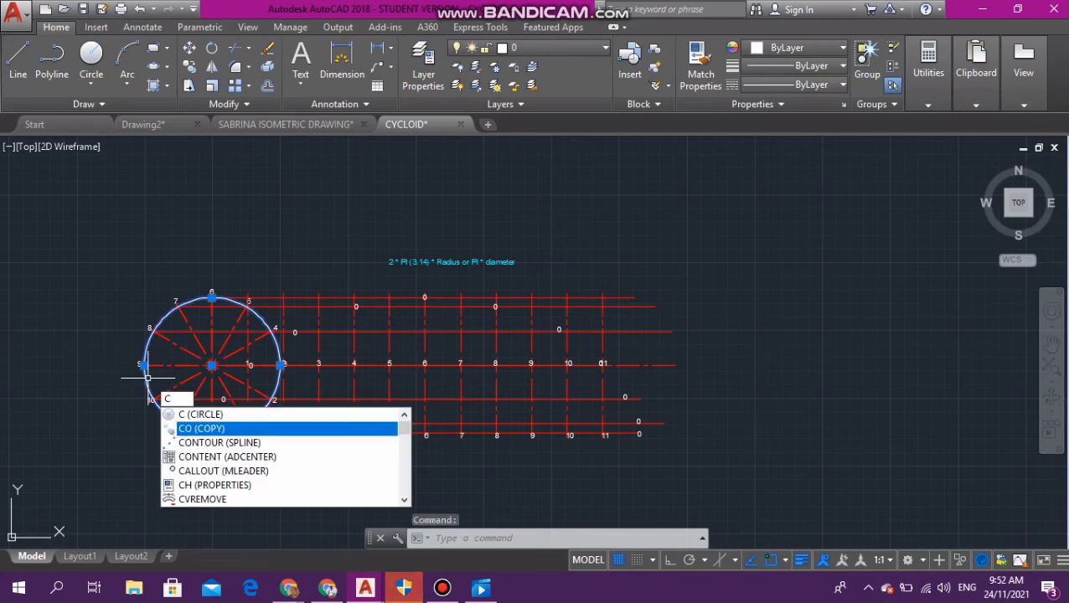
key("Return")
left_click(178, 417)
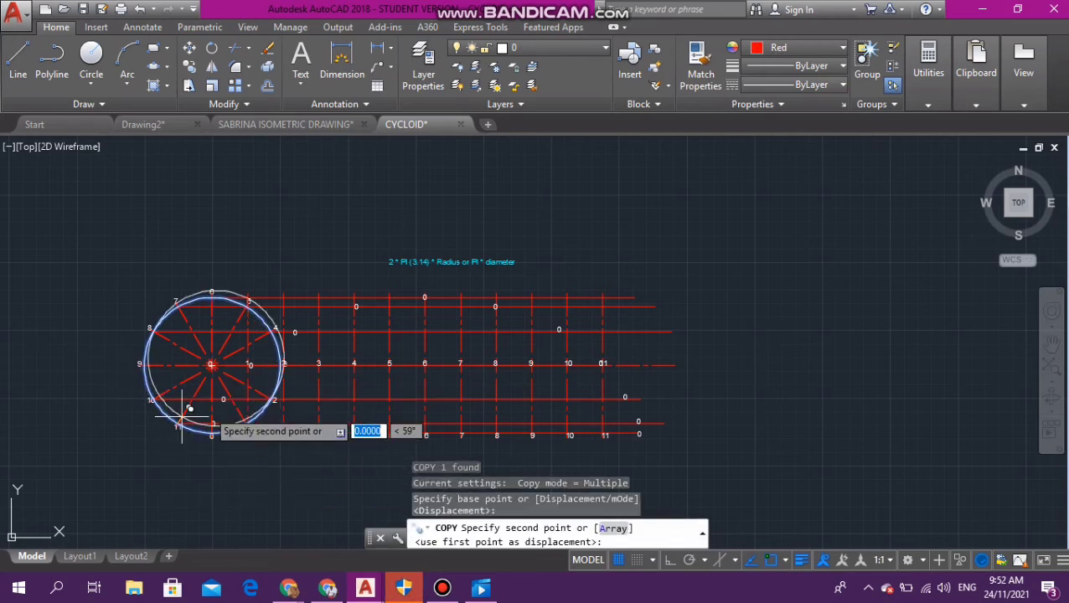
left_click(616, 319)
key("Return")
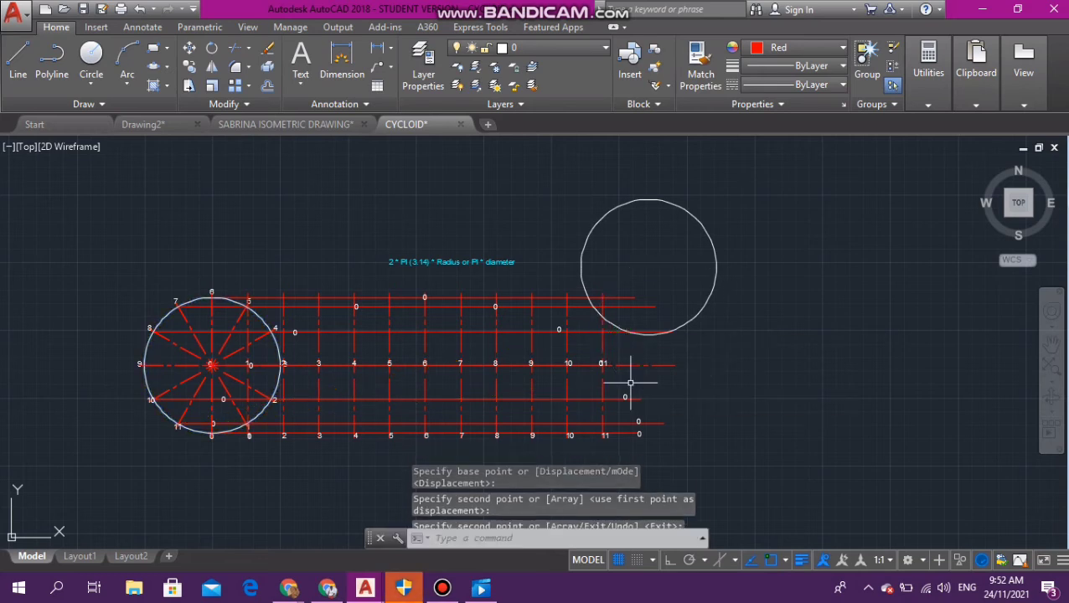
key("Escape")
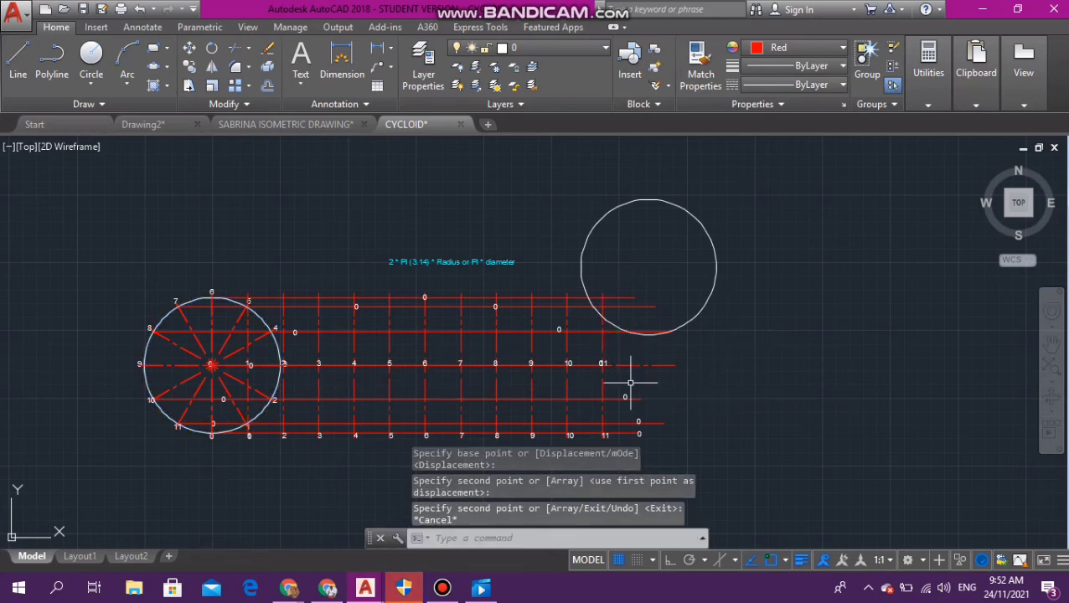
Step: Copy the spare circle by its centre and place a copy centred on division point 1 of the horizontal centreline
left_click(583, 284)
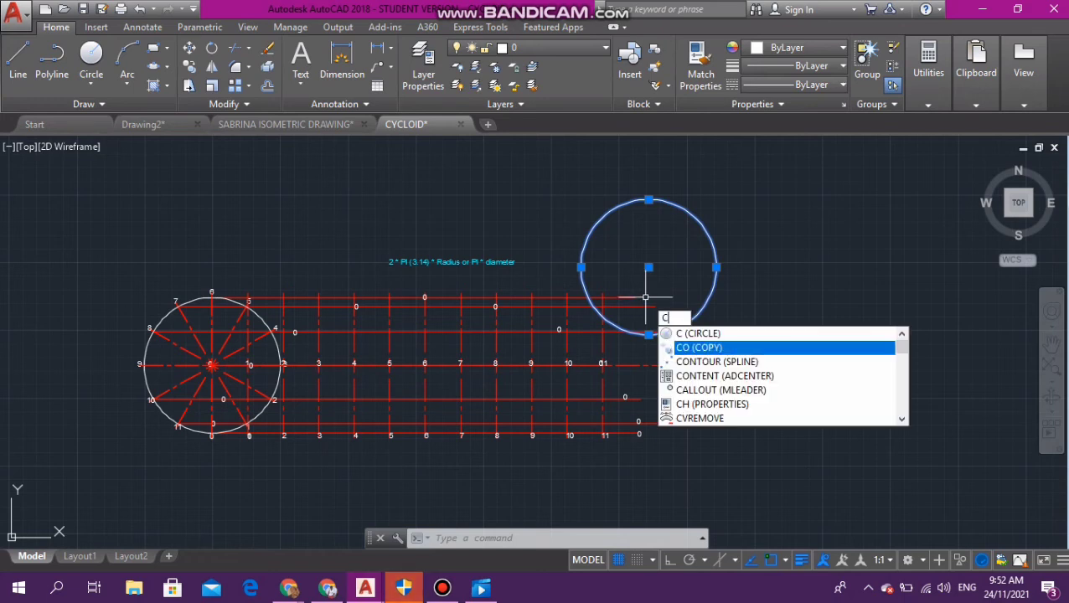
key("Return")
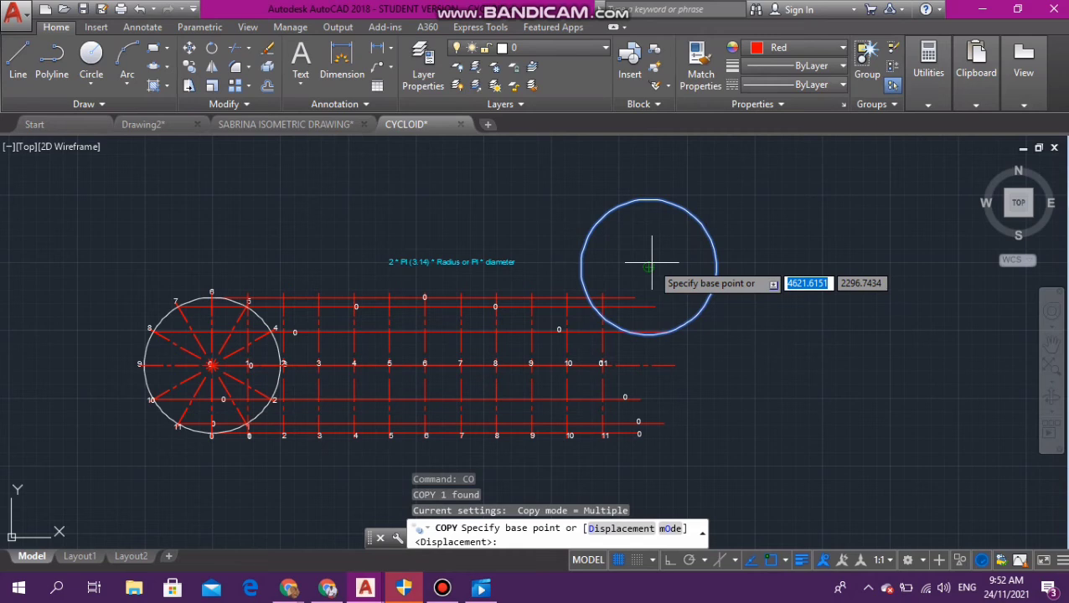
left_click(648, 267)
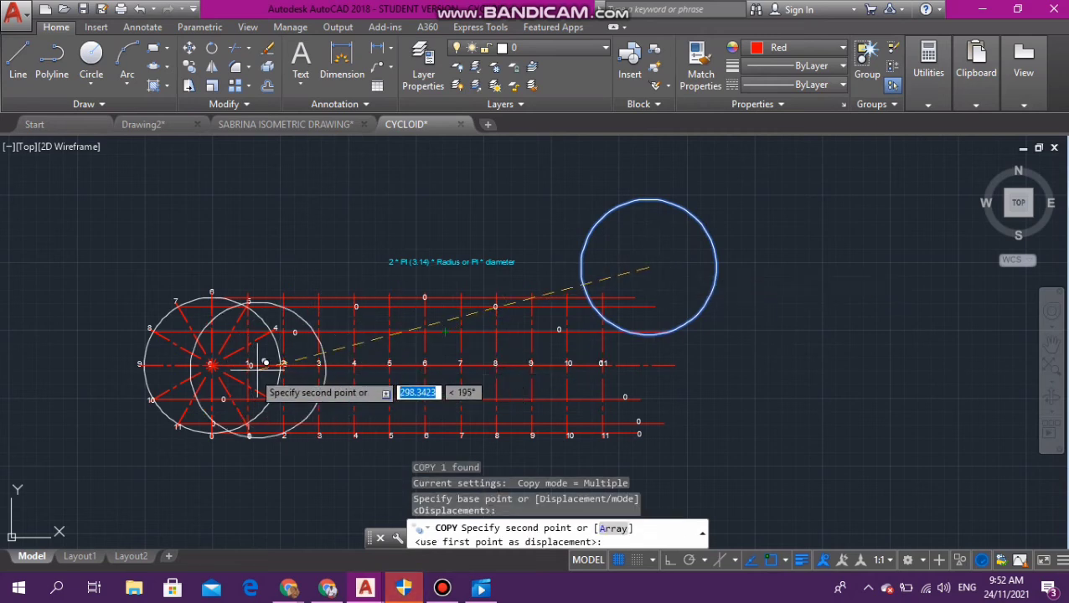
scroll(253, 368, "up", 2)
scroll(251, 363, "up", 4)
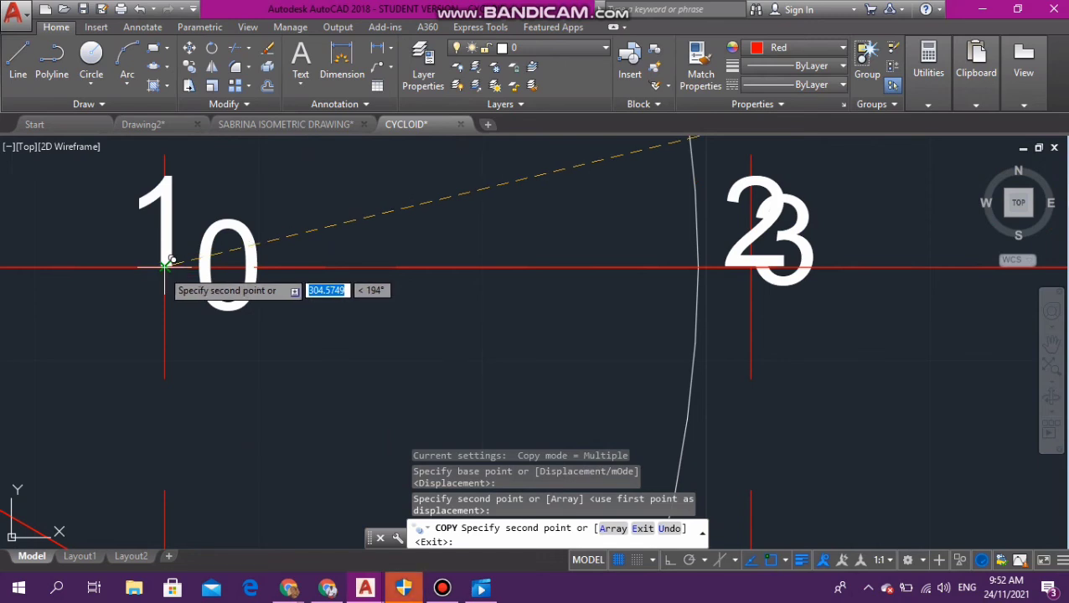
scroll(282, 270, "down", 5)
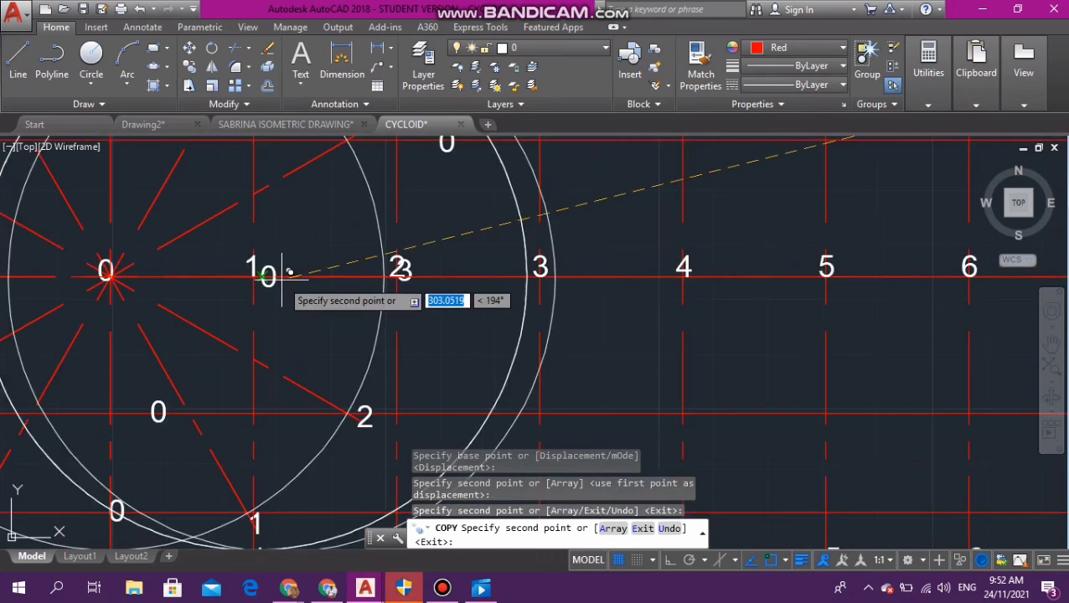
Step: Place further copies of the circle centred on division points 2 and 3 of the centreline
scroll(396, 274, "up", 6)
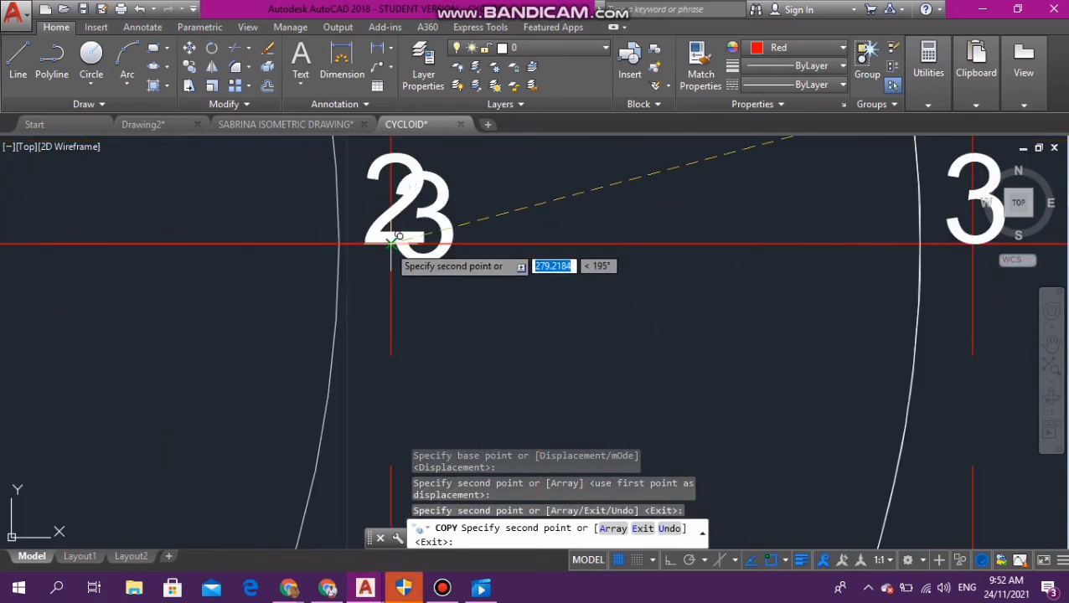
scroll(391, 242, "up", 4)
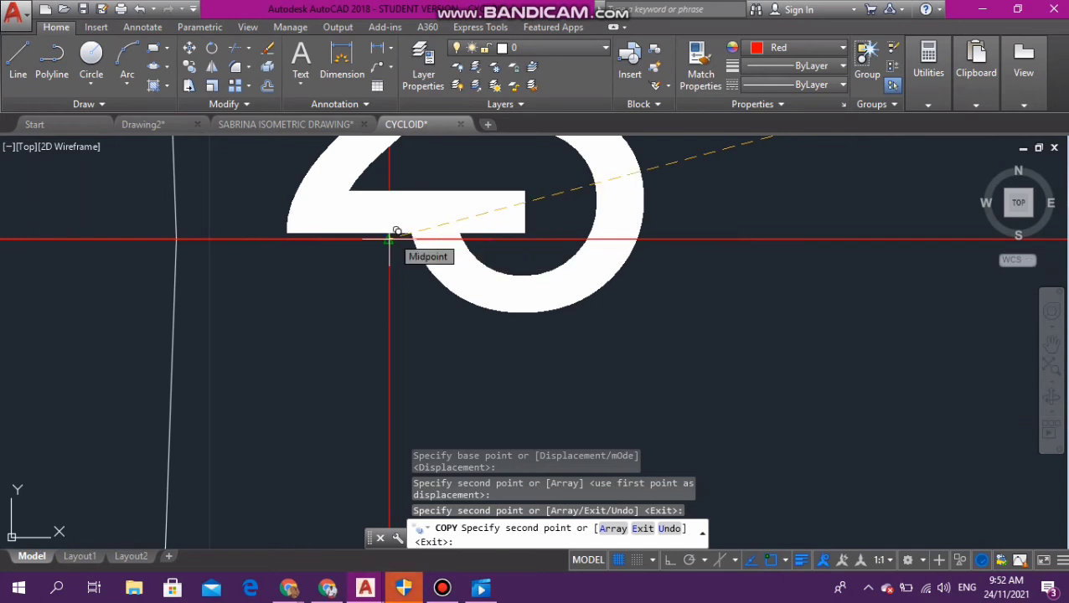
left_click(389, 241)
scroll(391, 239, "down", 5)
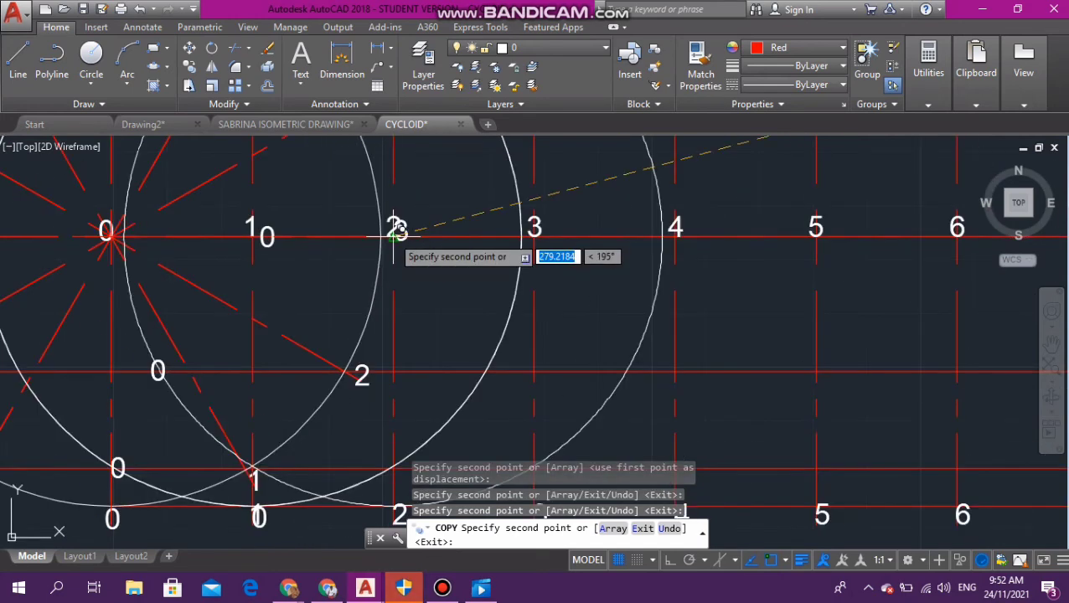
scroll(534, 237, "up", 5)
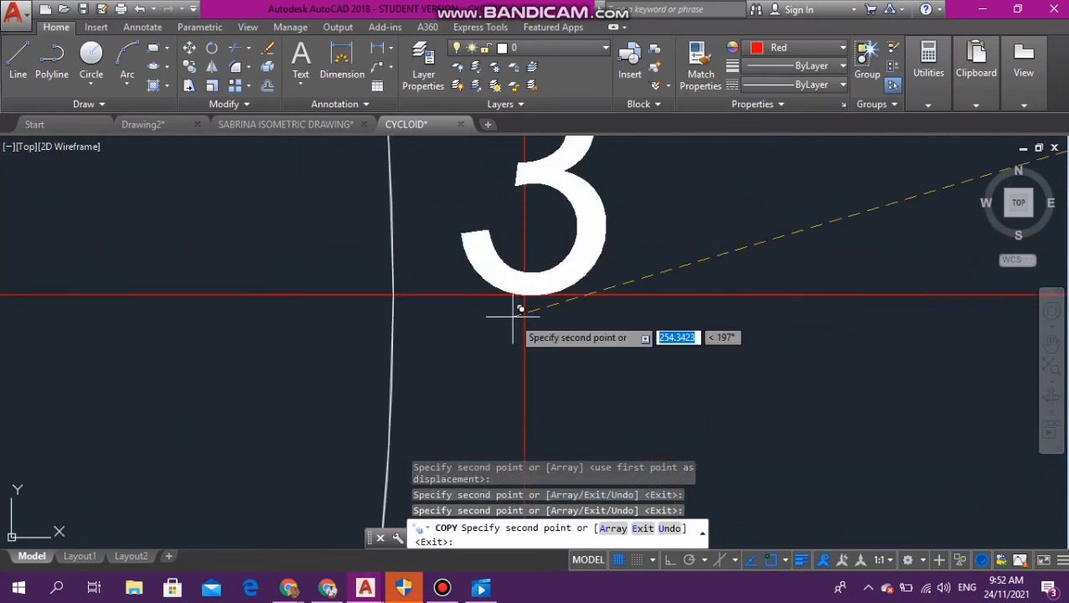
left_click(524, 293)
scroll(525, 293, "down", 8)
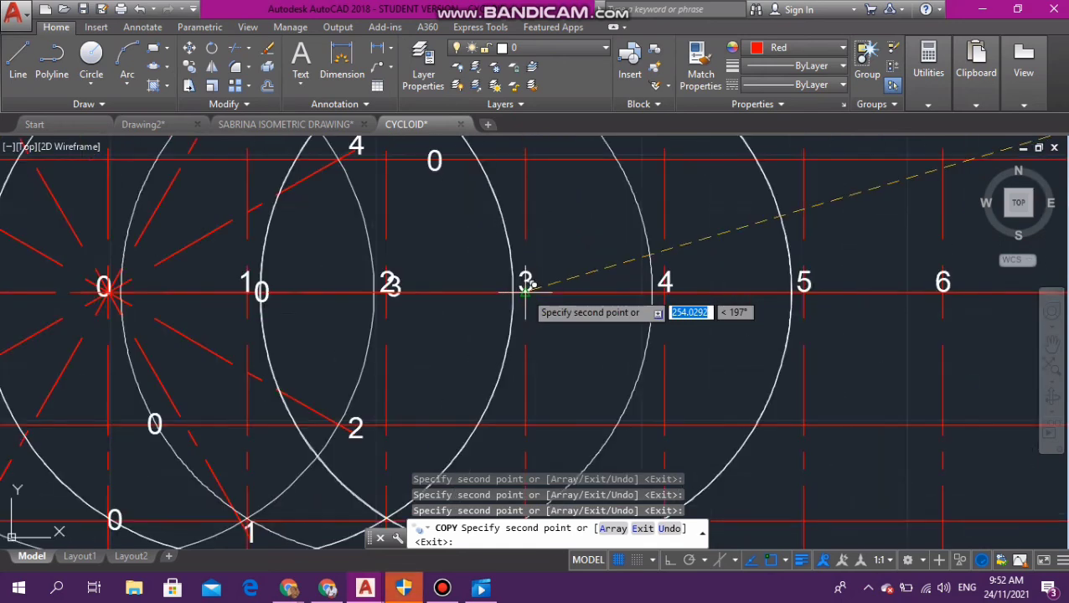
Step: Continue the multiple copy with circles centred on division points 4 and 5 of the centreline
scroll(652, 292, "up", 6)
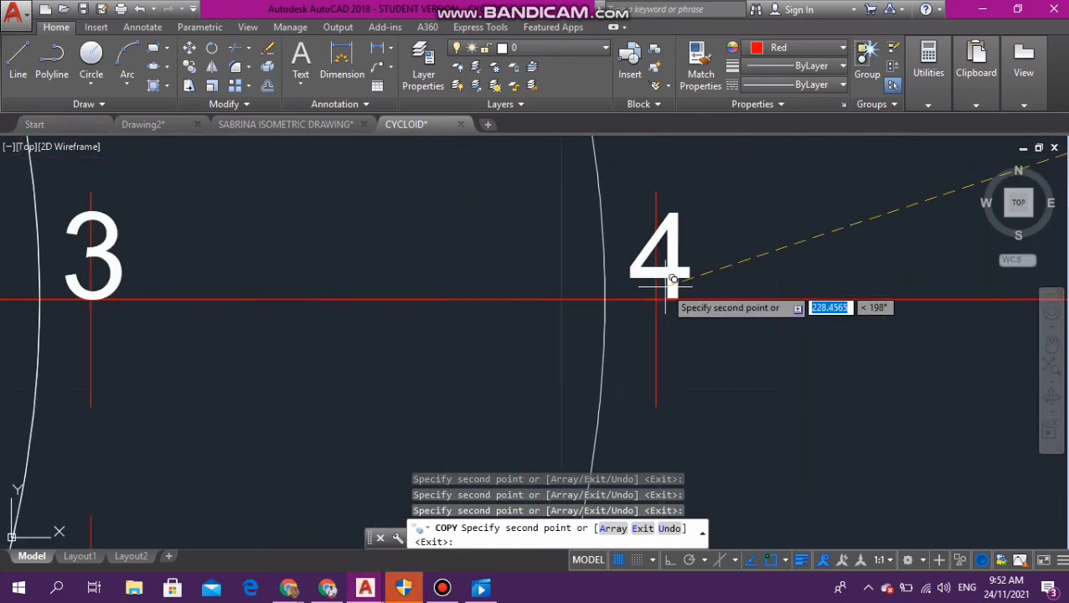
left_click(656, 291)
scroll(656, 290, "down", 6)
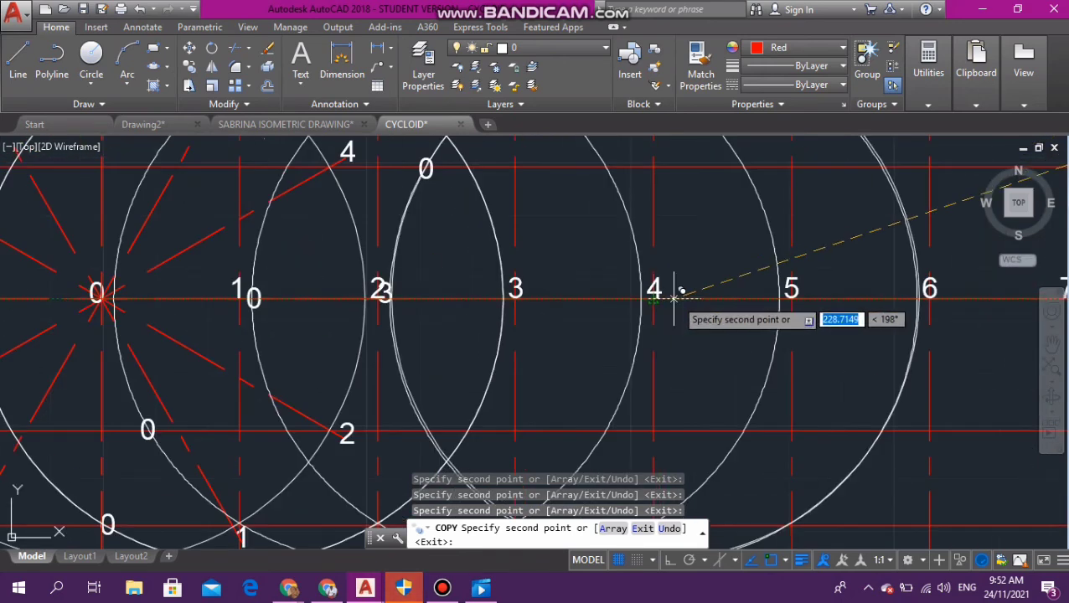
scroll(788, 295, "up", 6)
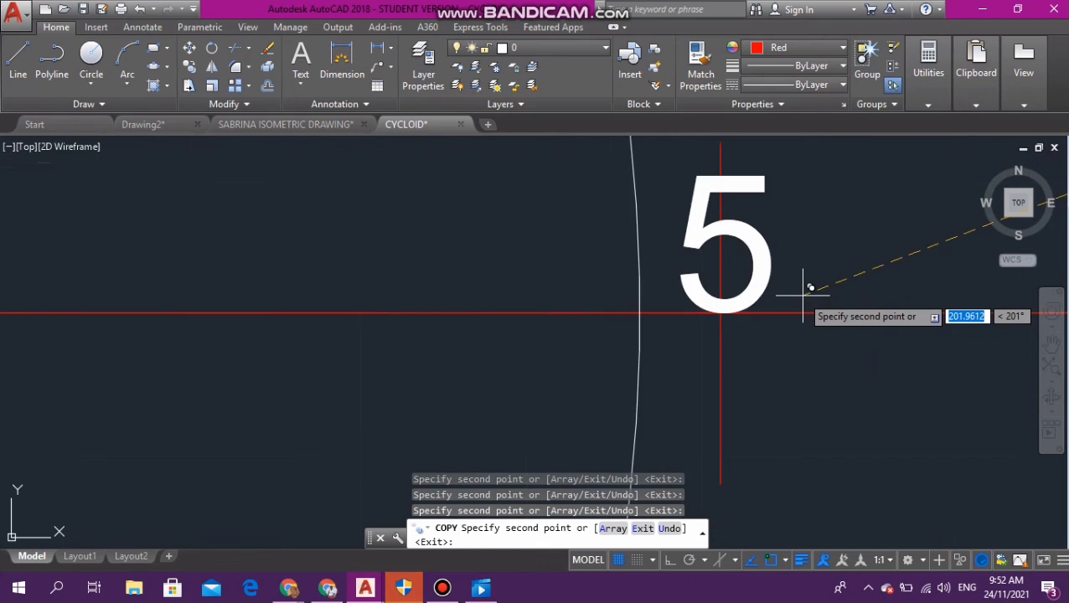
left_click(719, 311)
scroll(719, 312, "down", 5)
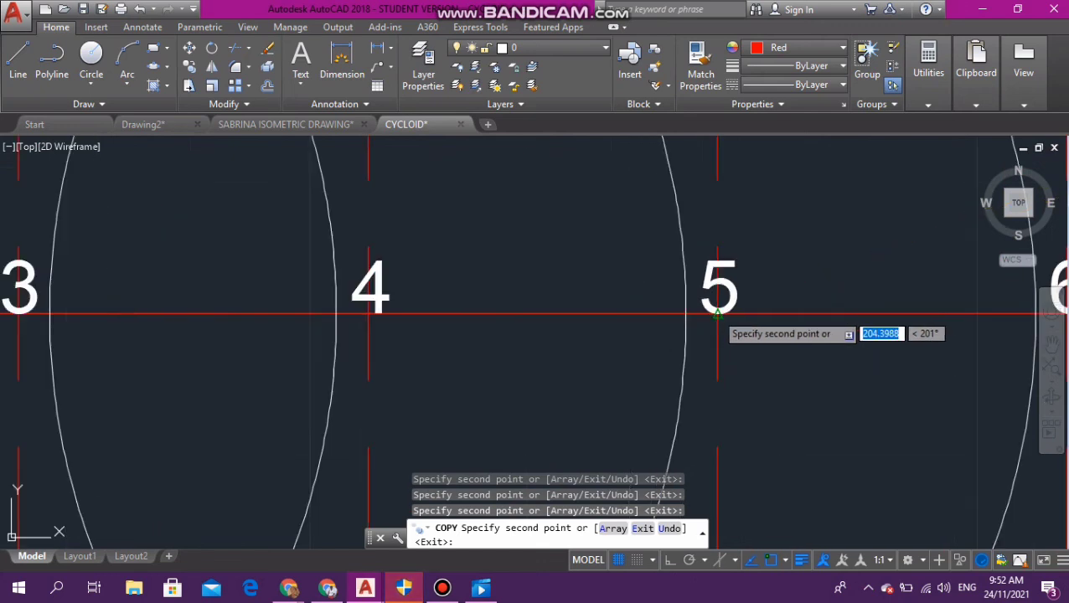
Step: Continue the multiple copy with circles centred on division points 6 and 7 of the centreline
scroll(972, 313, "up", 5)
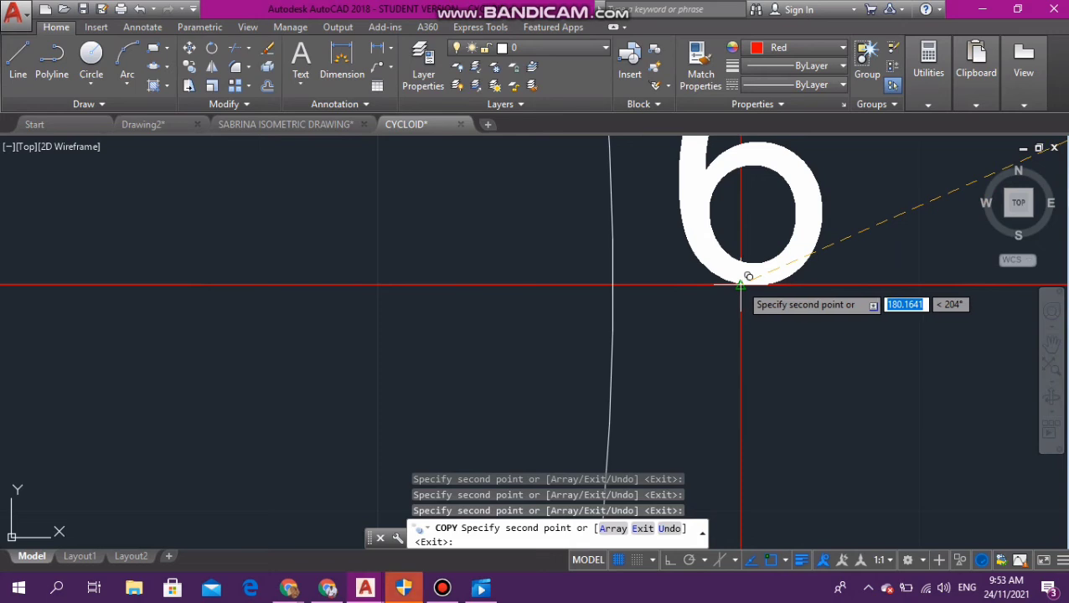
scroll(740, 285, "down", 10)
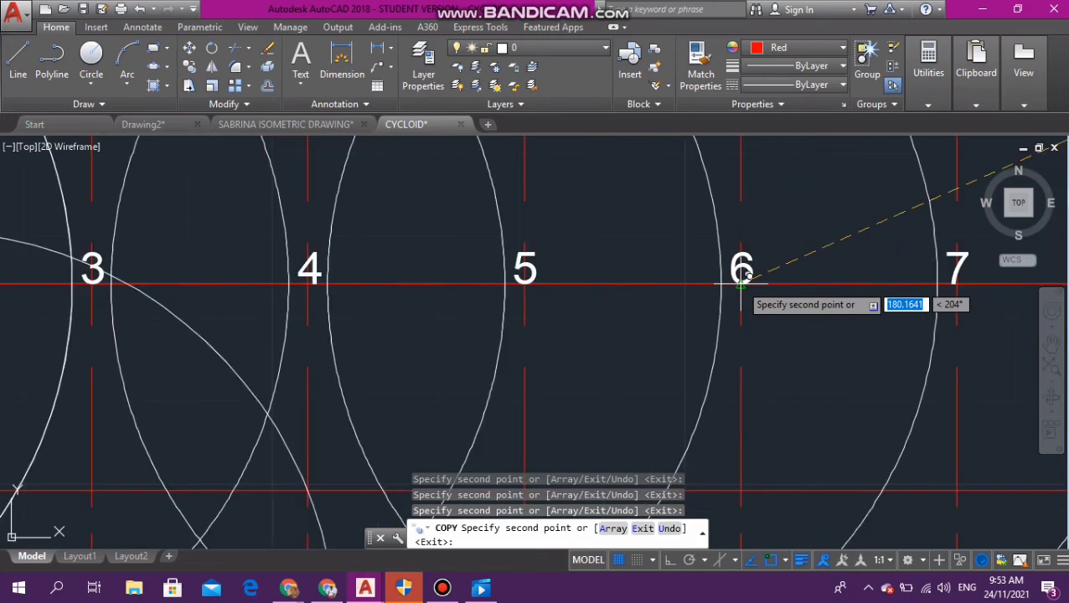
scroll(830, 279, "up", 8)
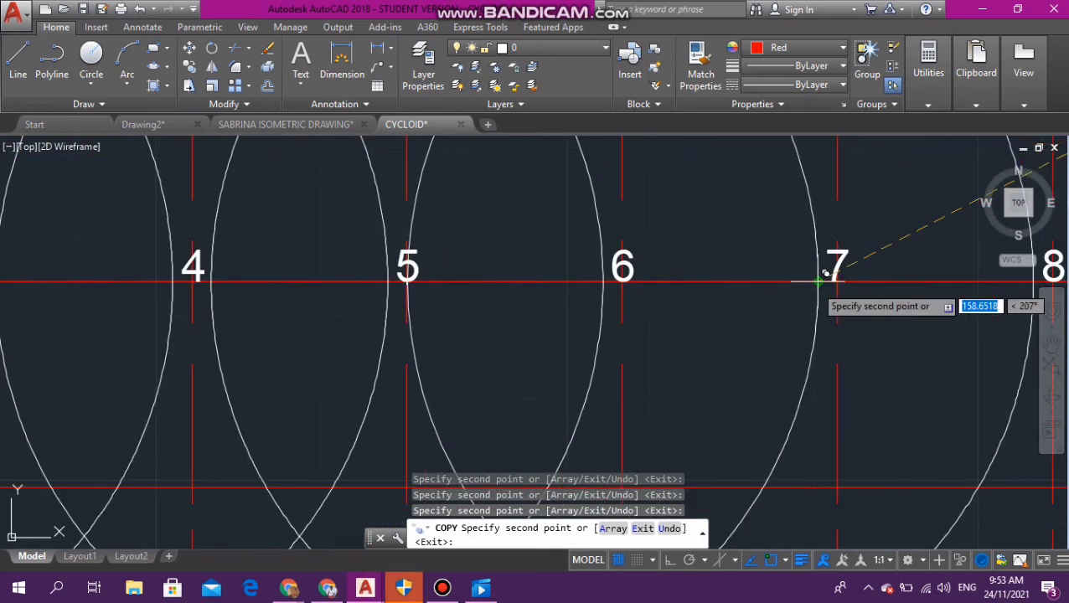
scroll(825, 279, "up", 3)
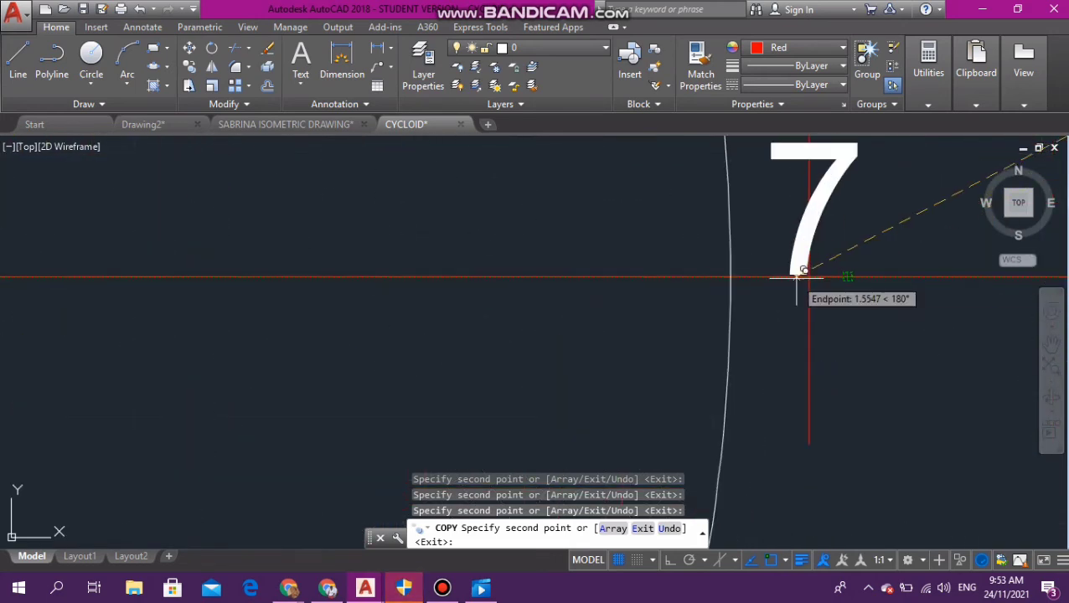
scroll(810, 276, "down", 10)
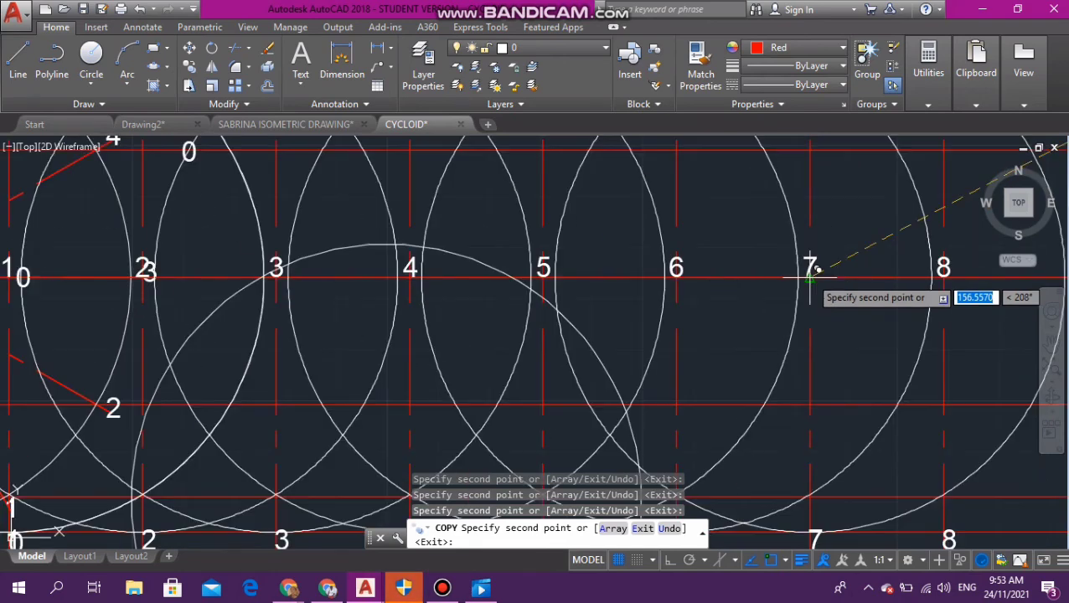
Step: Place further copies of the circle centred on division points 8 and 9 of the centreline
scroll(848, 279, "up", 6)
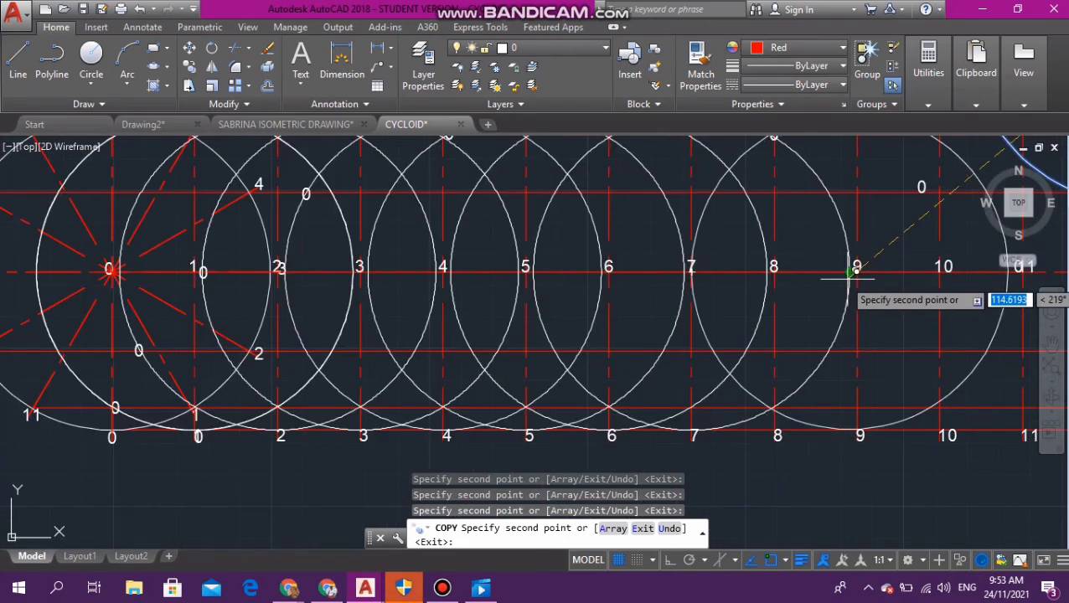
scroll(787, 272, "up", 6)
scroll(789, 276, "up", 4)
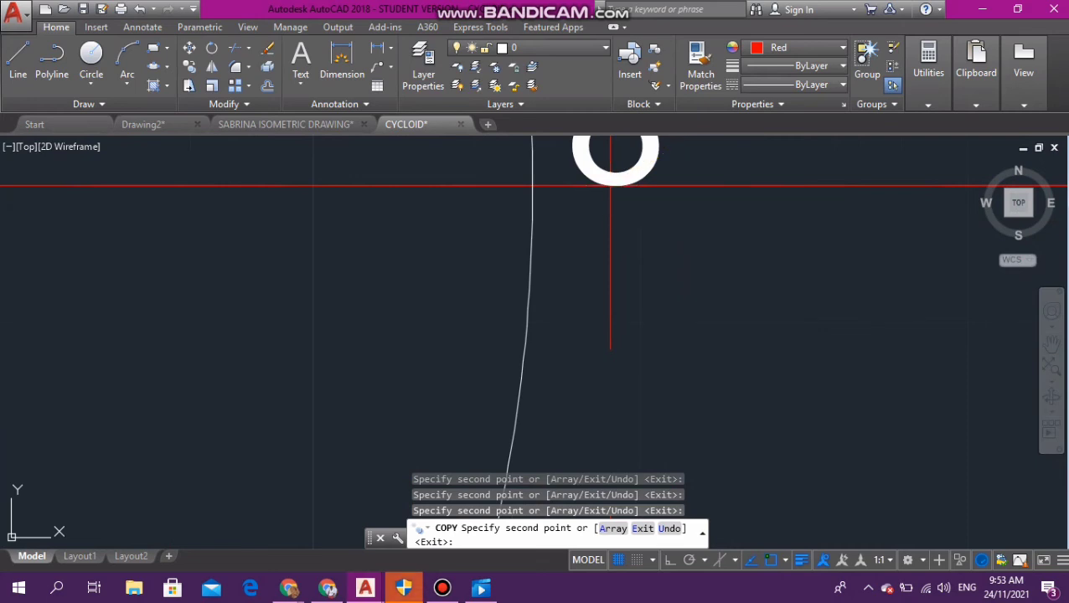
scroll(610, 185, "down", 10)
scroll(689, 180, "up", 4)
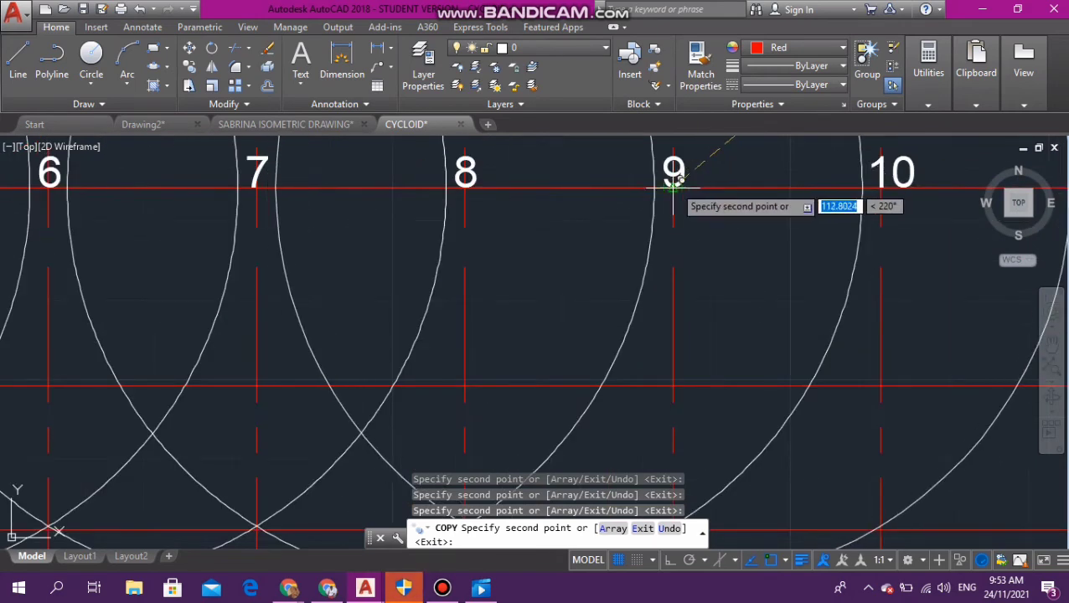
Step: Place the circle copies centred on division points 10 and 11 of the centreline and end the Copy command
scroll(674, 183, "down", 4)
scroll(712, 180, "up", 4)
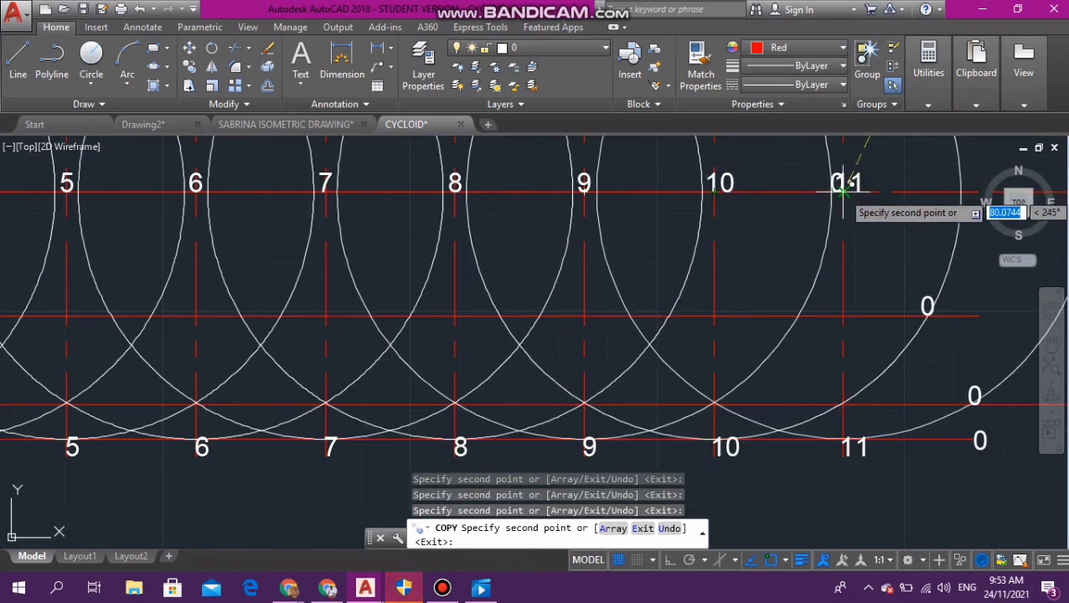
scroll(843, 190, "up", 5)
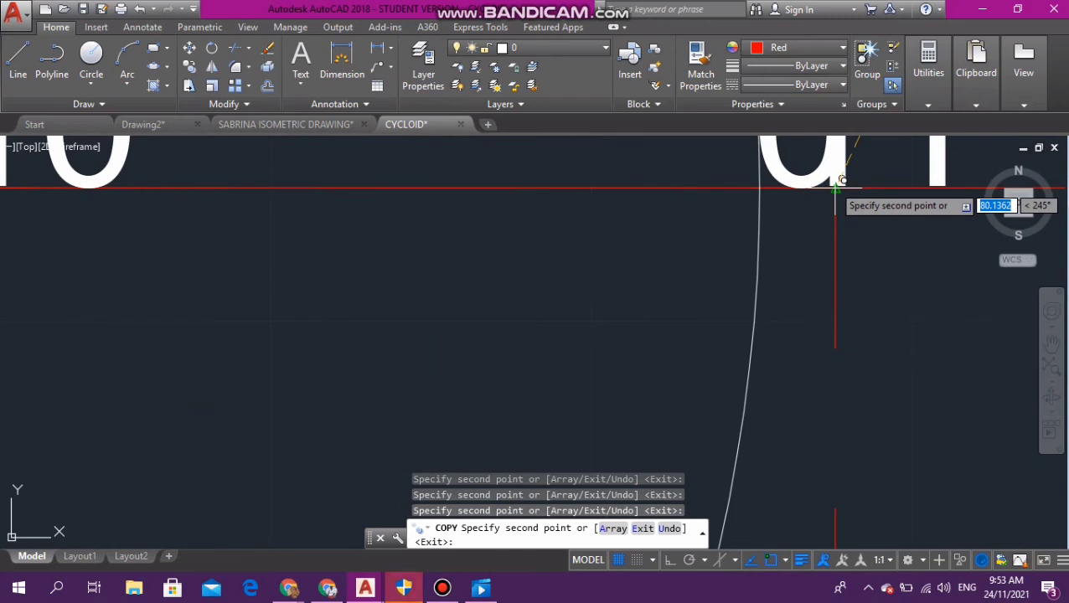
scroll(837, 183, "down", 5)
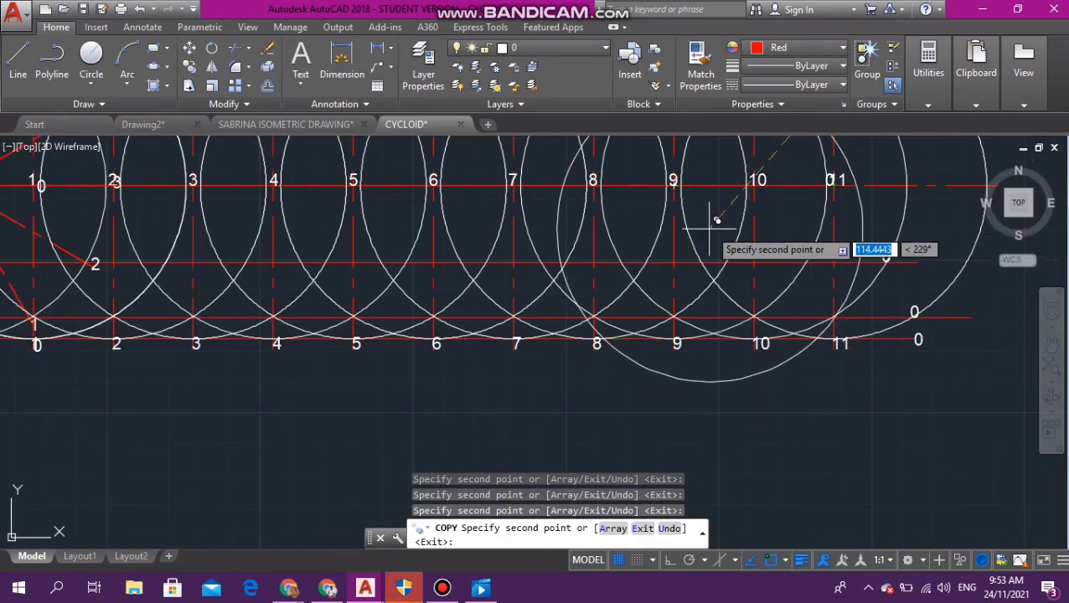
left_click(836, 180)
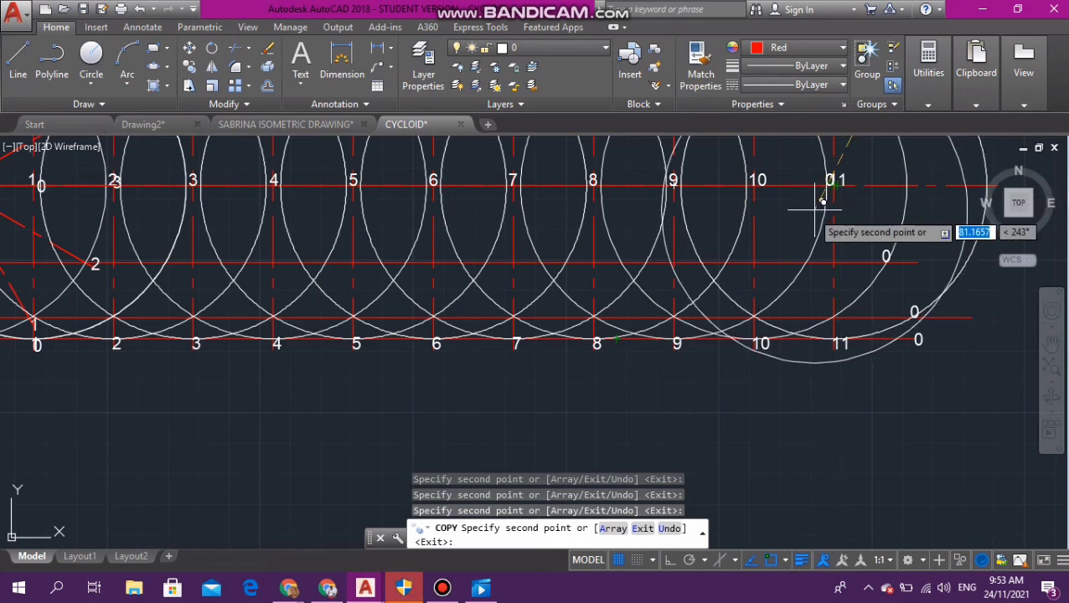
key("Escape")
Step: With ortho mode on, draw a red vertical line from the far 0 end of the baseline up past the top horizontal line
scroll(675, 401, "down", 5)
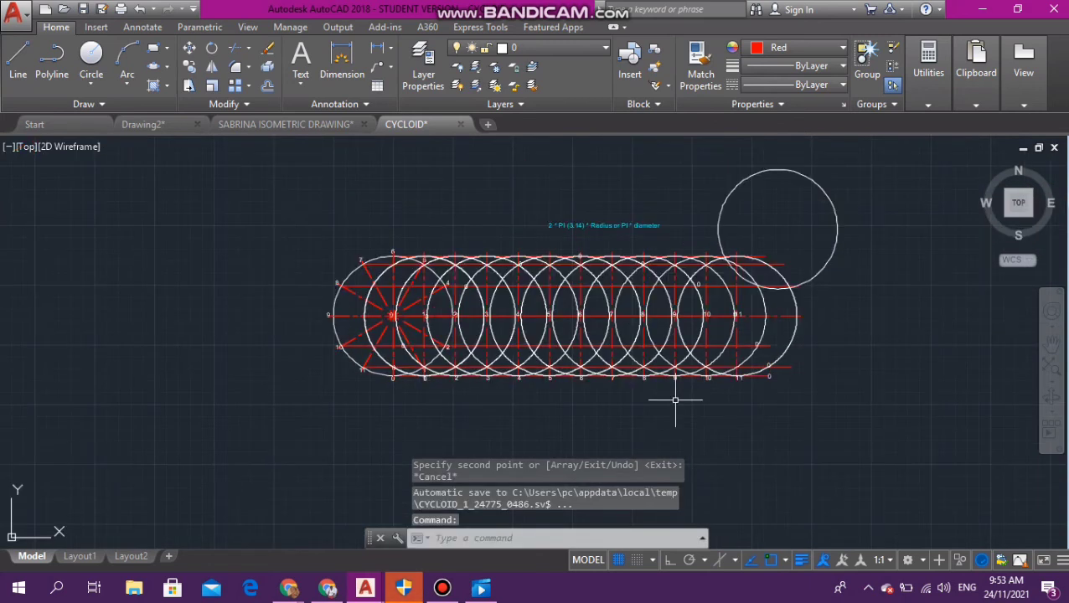
scroll(787, 378, "up", 5)
scroll(687, 414, "down", 3)
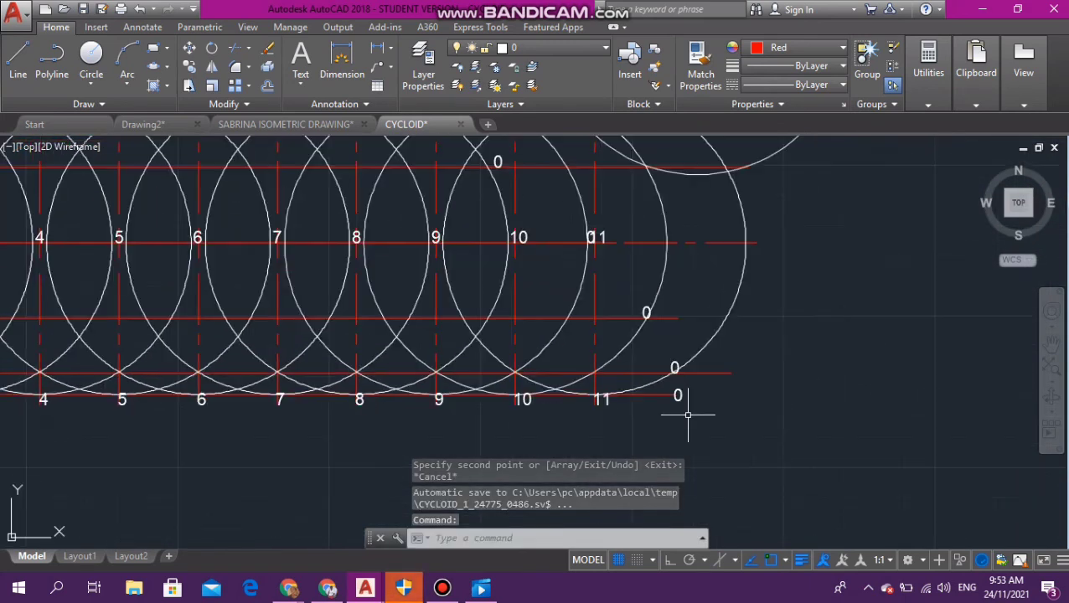
scroll(687, 415, "down", 3)
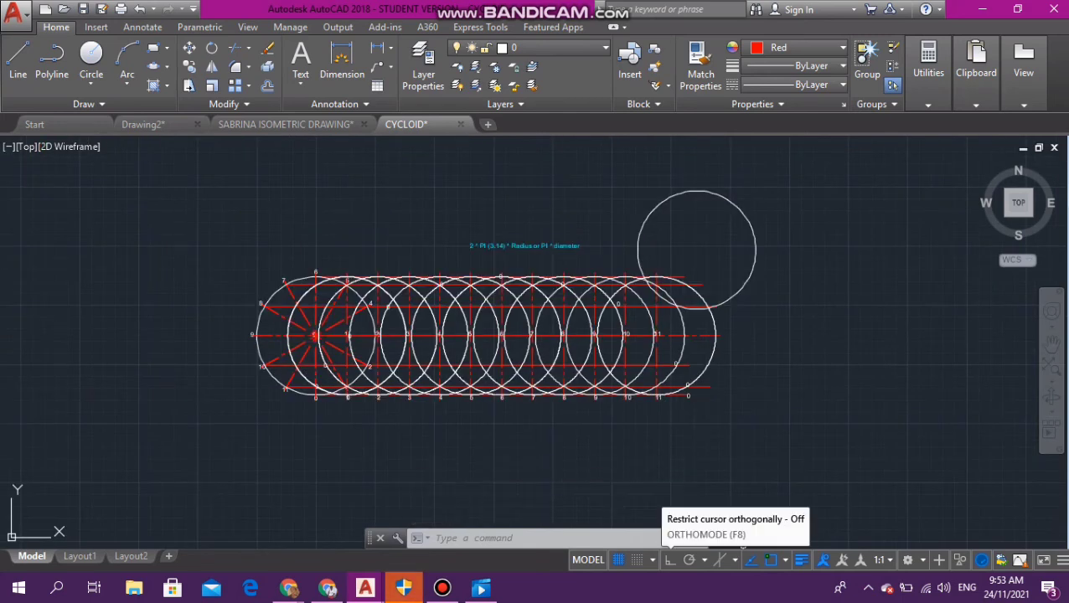
left_click(669, 559)
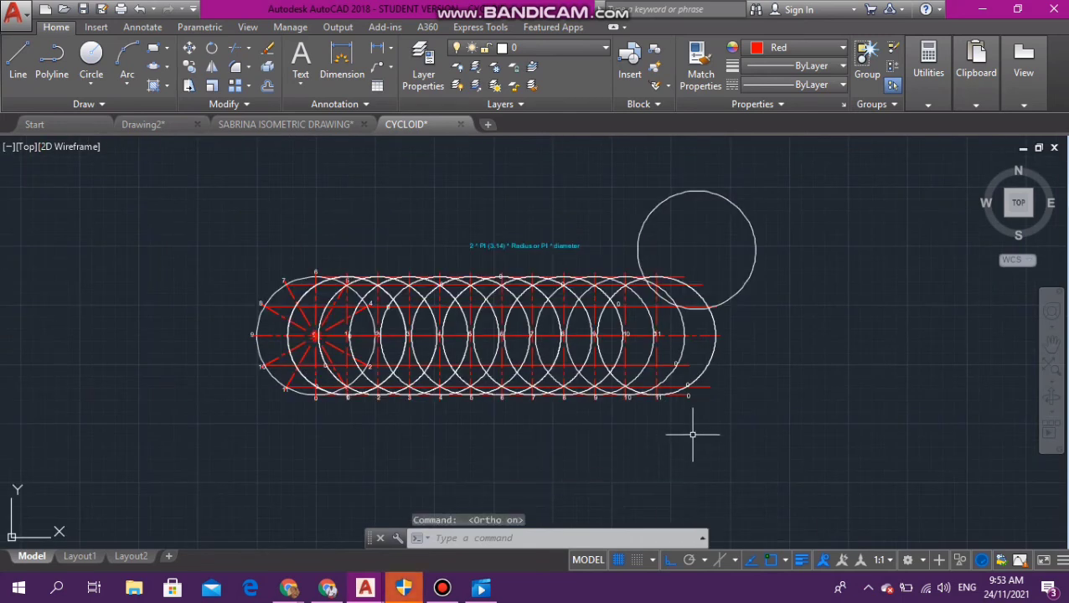
left_click(18, 59)
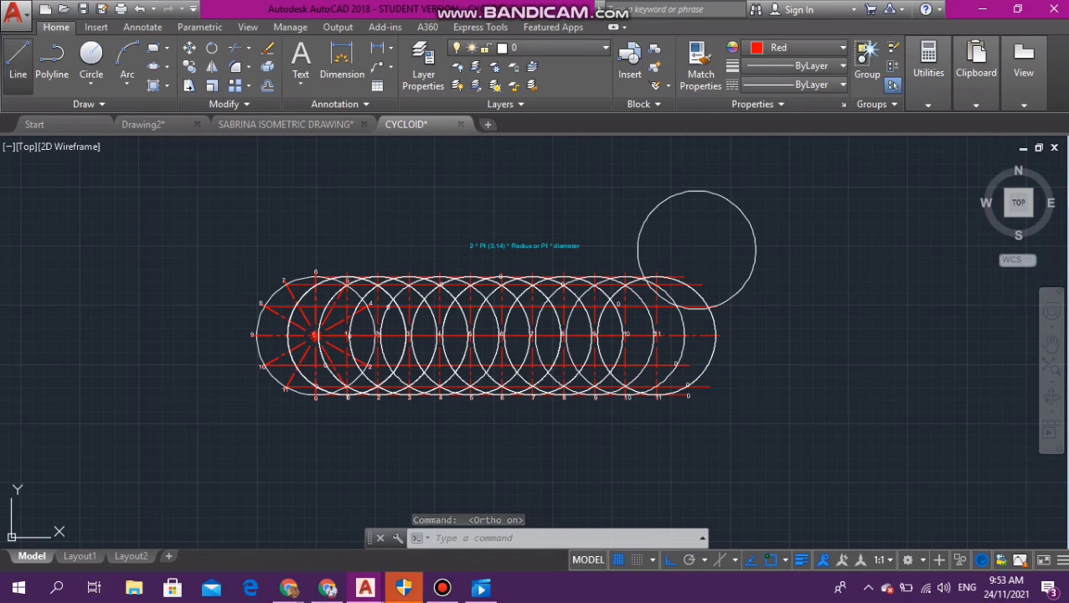
scroll(707, 366, "up", 2)
scroll(704, 378, "up", 2)
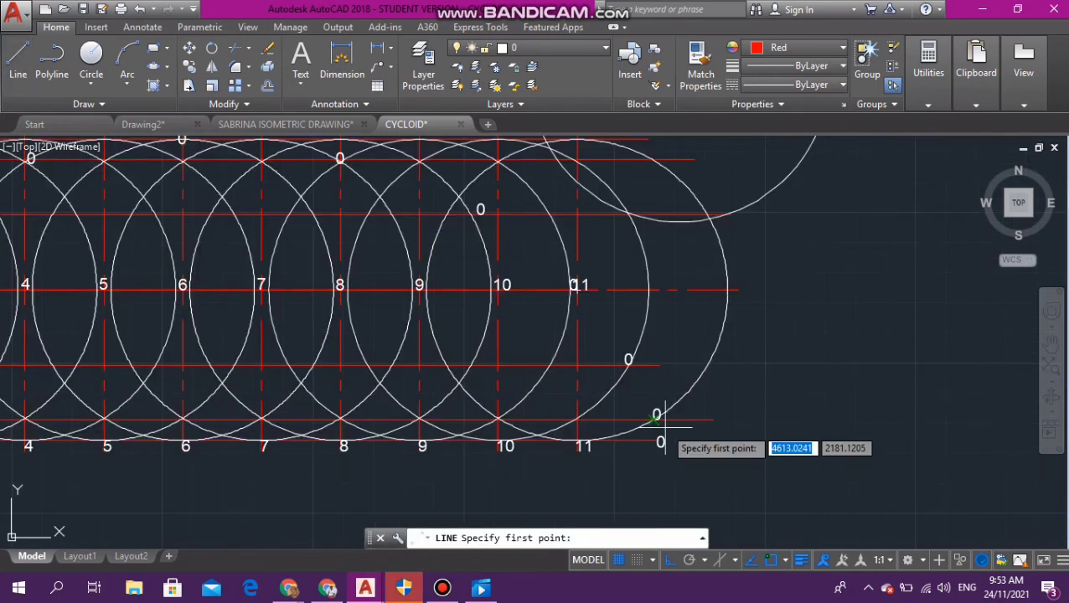
scroll(660, 448, "up", 6)
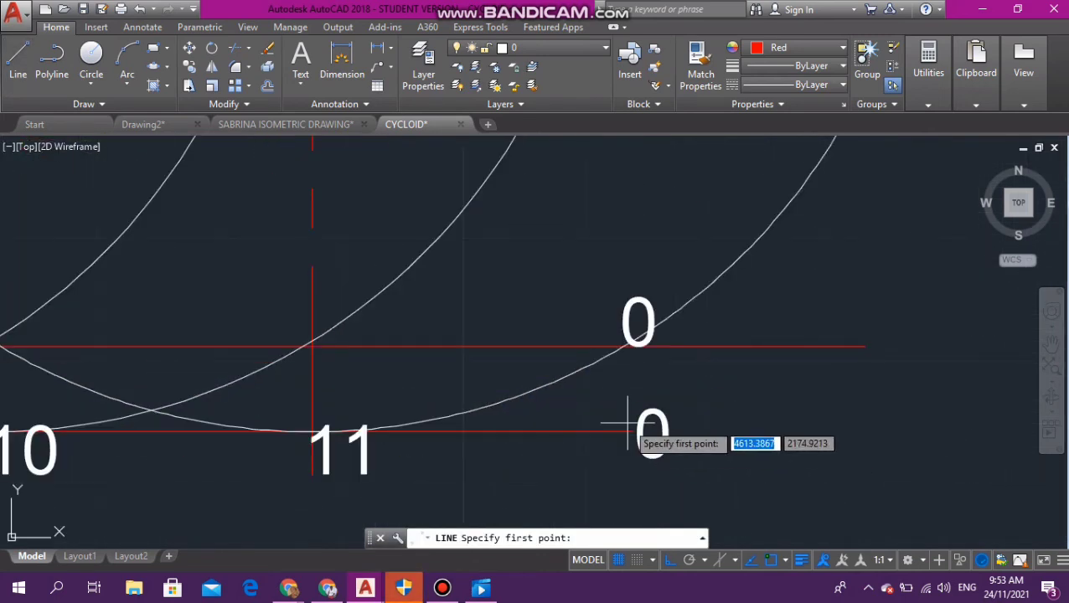
left_click(634, 431)
scroll(634, 432, "down", 5)
scroll(633, 432, "down", 4)
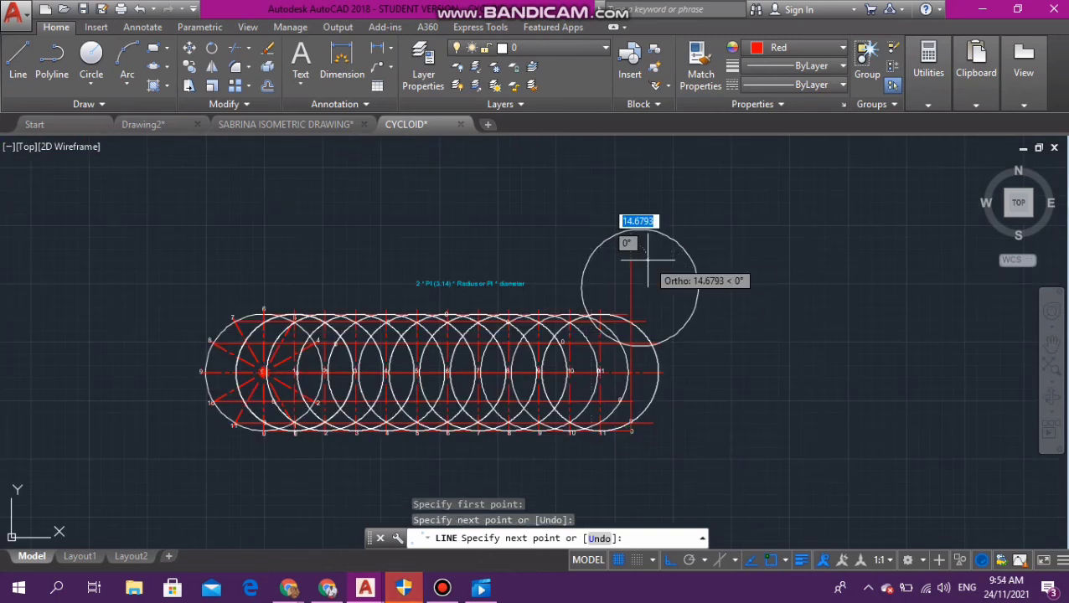
key("Escape")
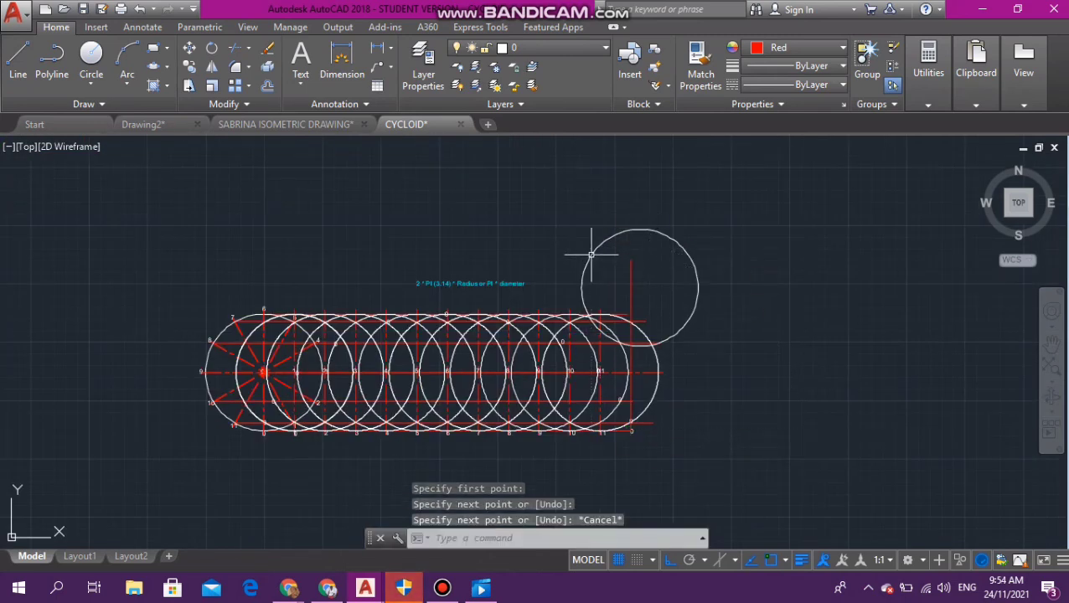
Step: Move the spare circle by its centre onto the intersection of the new vertical line and the centreline, with ortho mode off
left_click(591, 252)
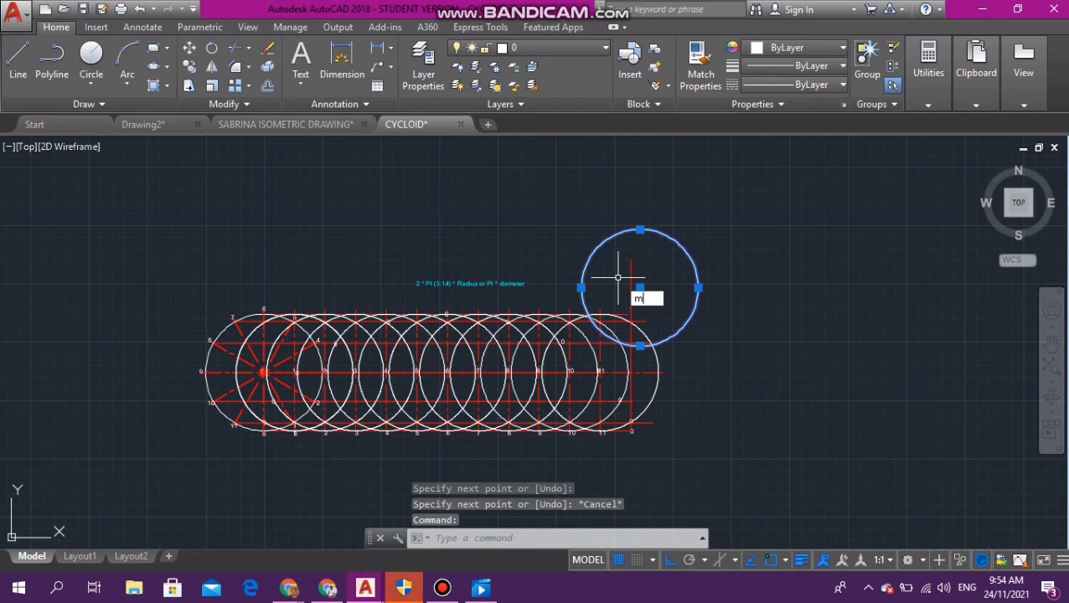
key("Return")
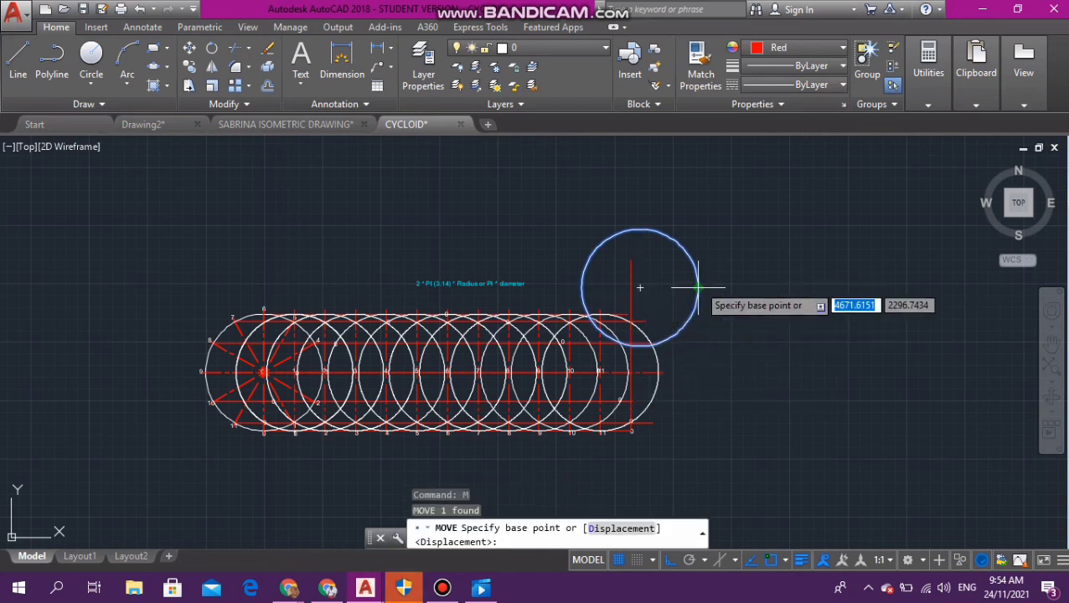
left_click(641, 286)
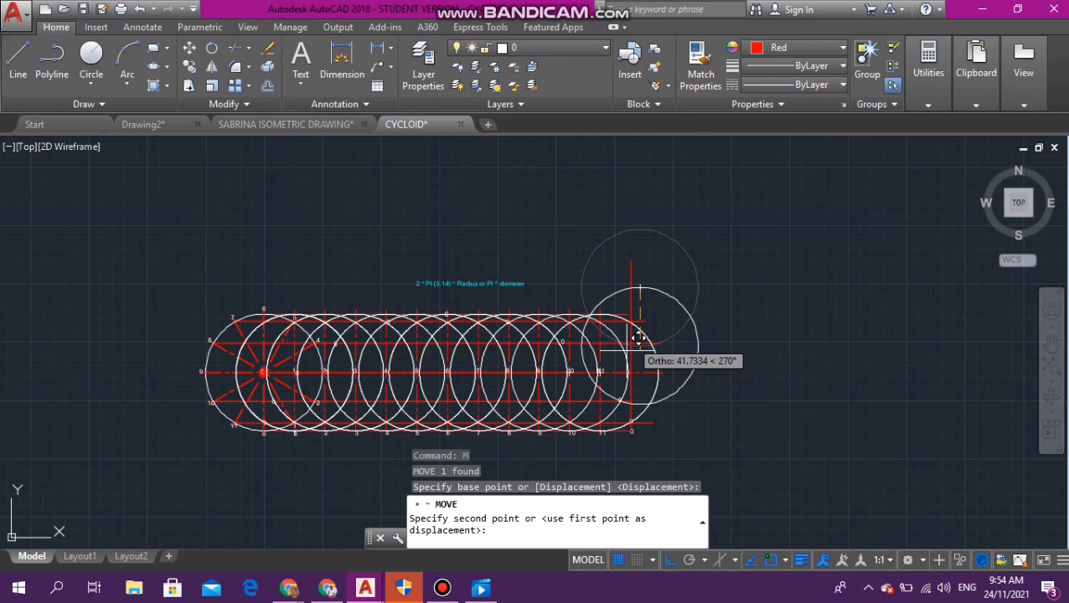
scroll(641, 361, "up", 5)
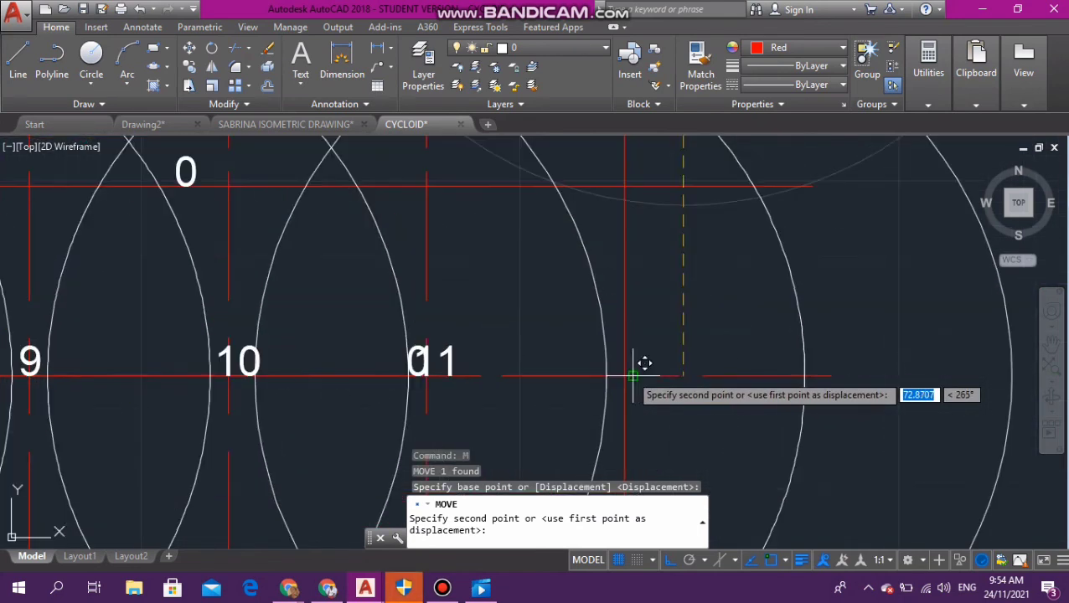
key("F8")
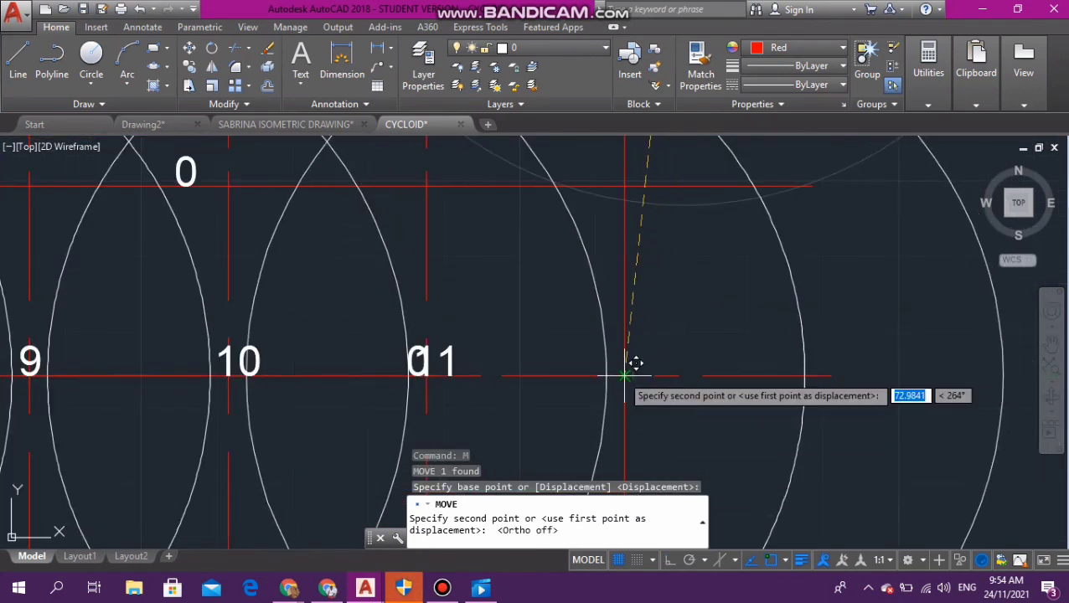
left_click(624, 375)
scroll(670, 415, "down", 6)
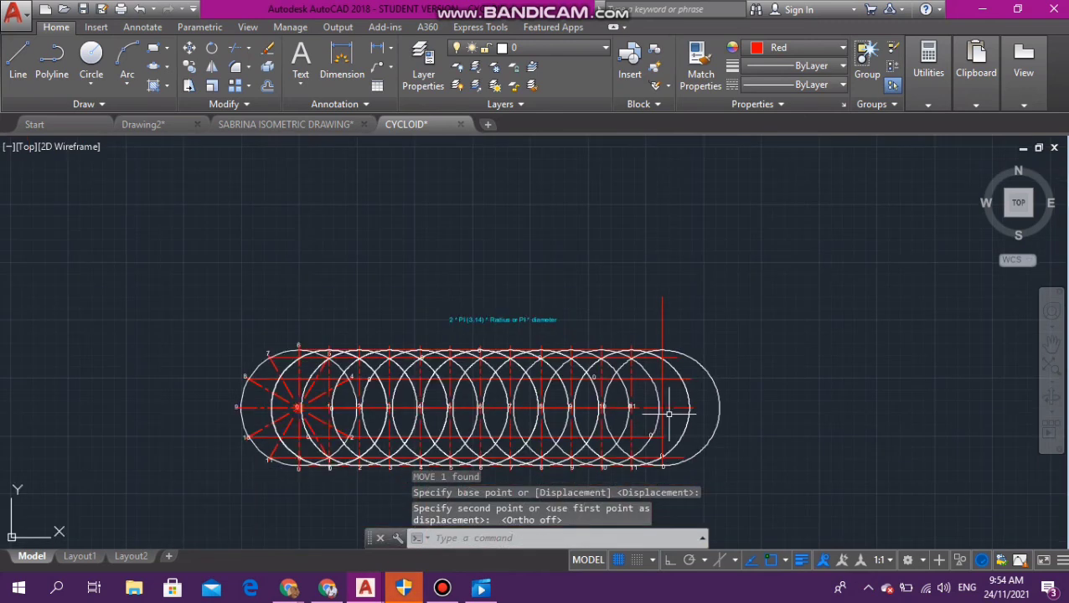
scroll(670, 414, "down", 2)
key("Escape")
key("Escape")
key("Escape")
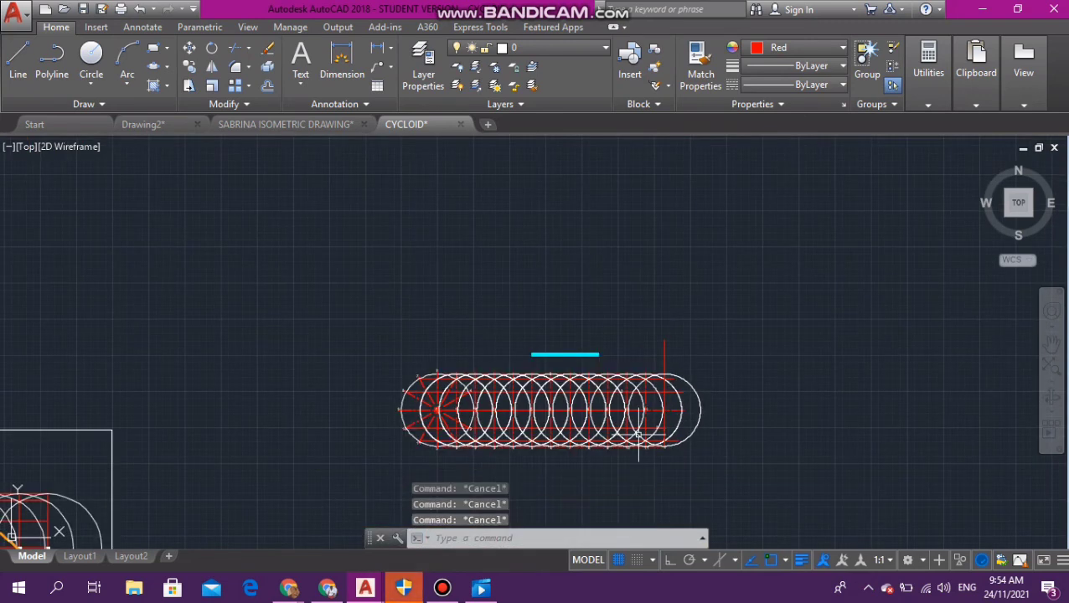
Step: Examine the row of copied circles and compare it with the finished cycloid examples elsewhere in the drawing
scroll(587, 455, "up", 4)
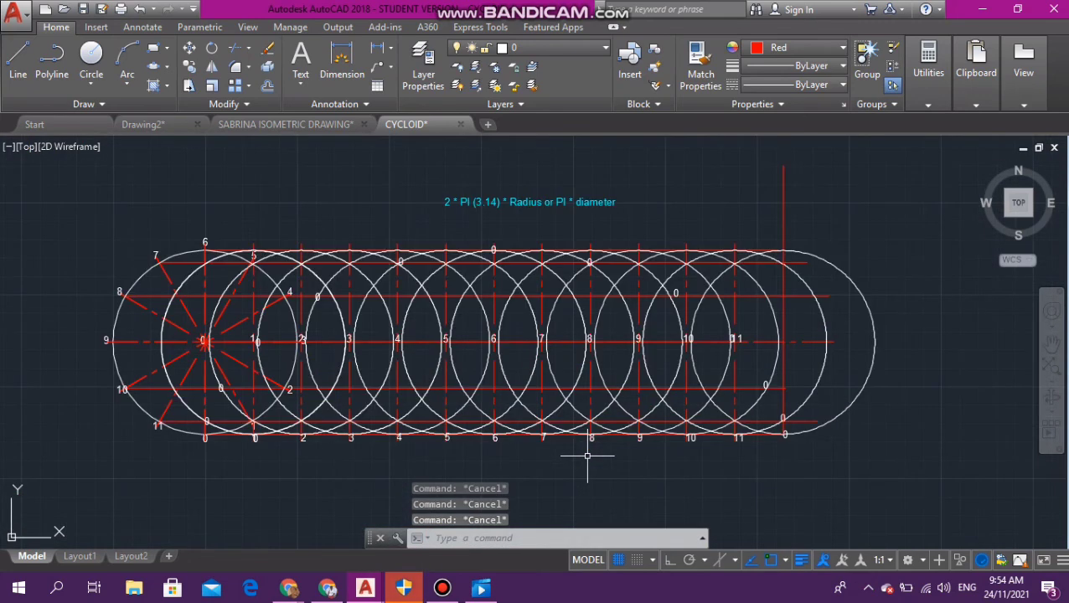
left_click_drag(377, 395, 332, 366)
key("Escape")
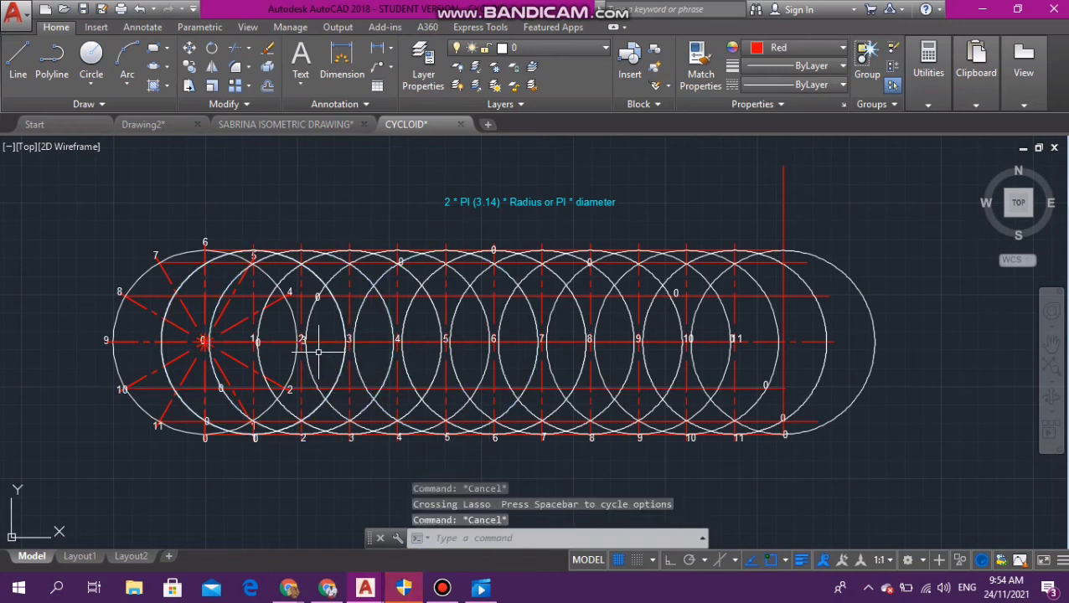
scroll(395, 504, "down", 4)
scroll(268, 419, "down", 4)
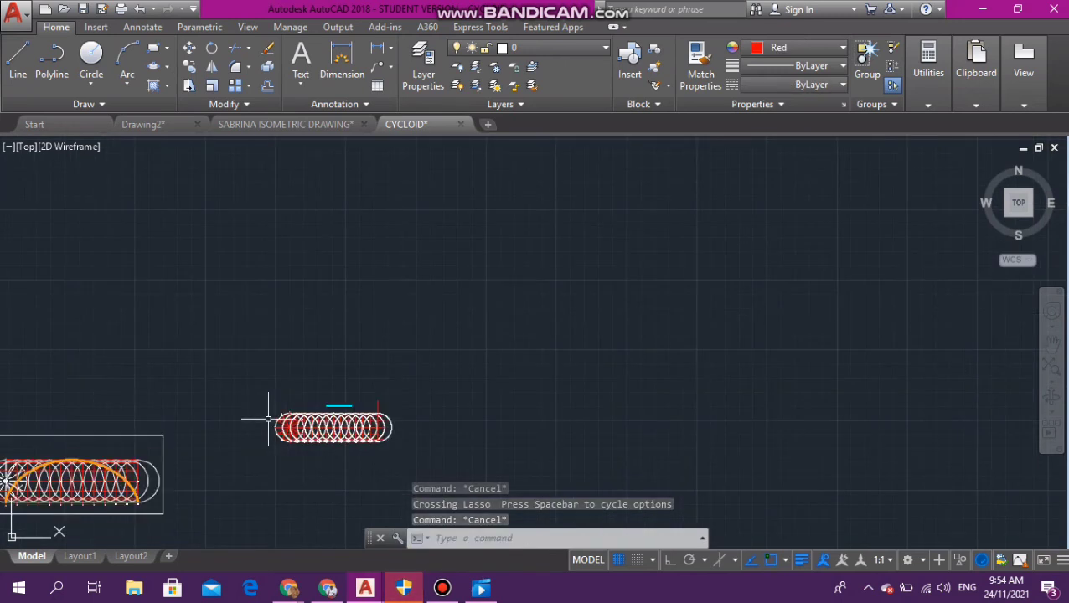
scroll(56, 491, "up", 4)
scroll(235, 468, "up", 2)
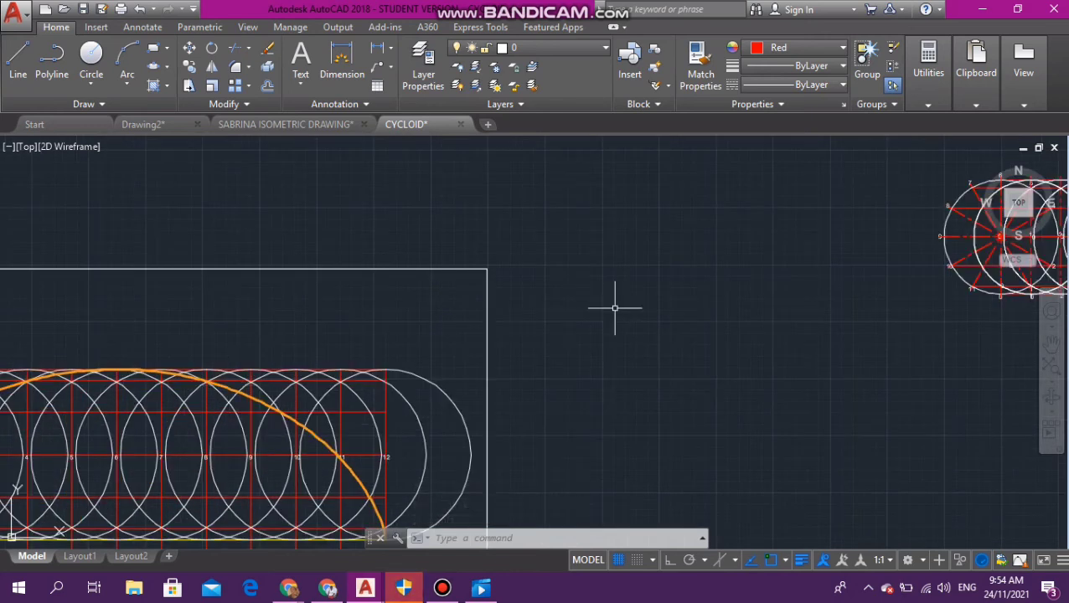
scroll(615, 308, "down", 6)
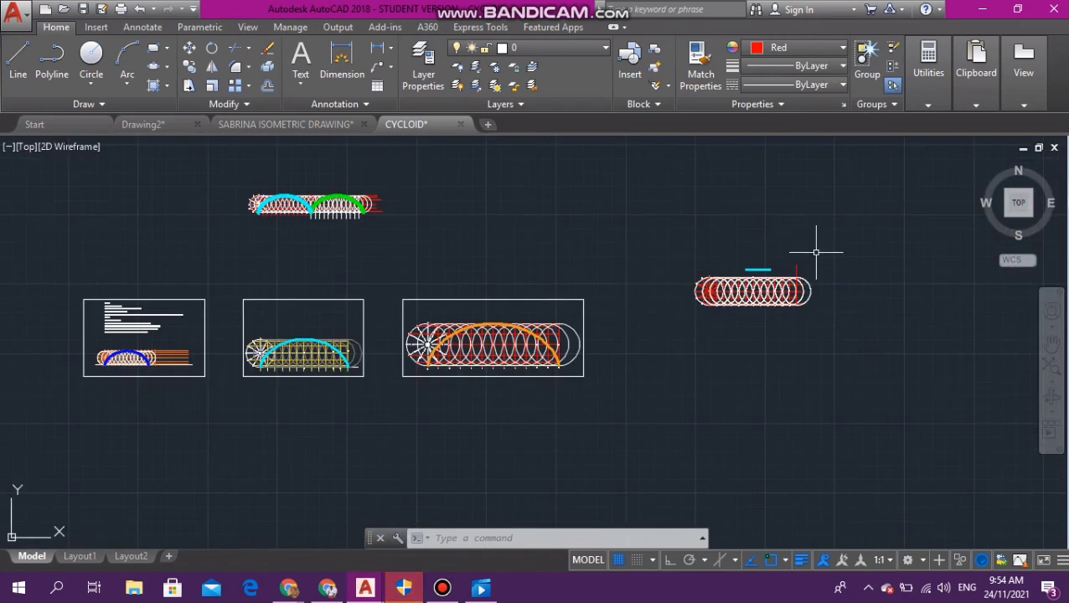
Step: Set the current object colour to Cyan and the lineweight to 0.40 mm for drawing the cycloid curve
scroll(816, 252, "up", 6)
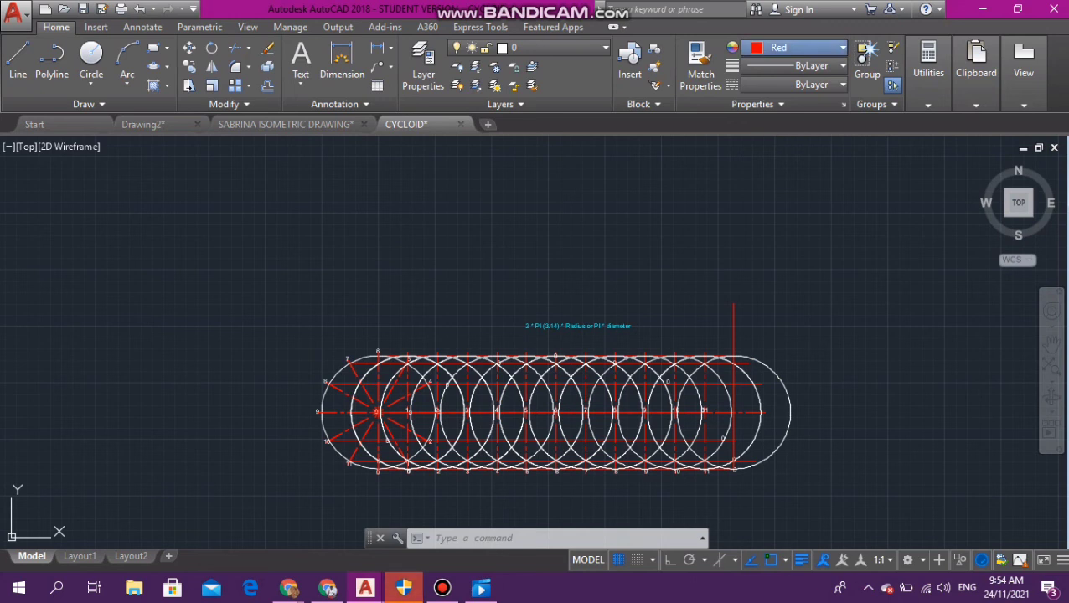
left_click(841, 48)
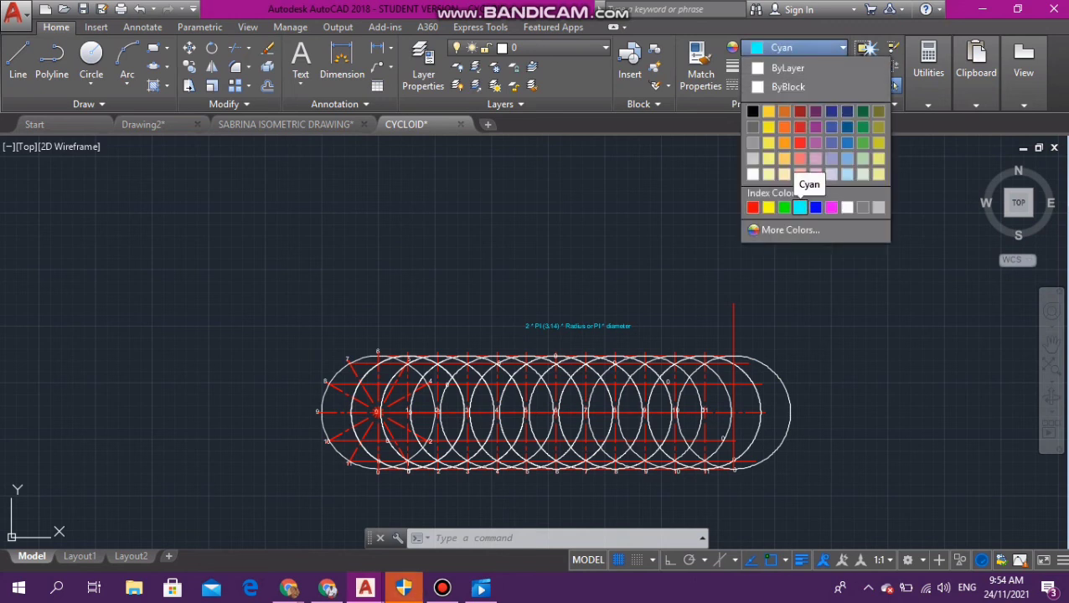
left_click(800, 206)
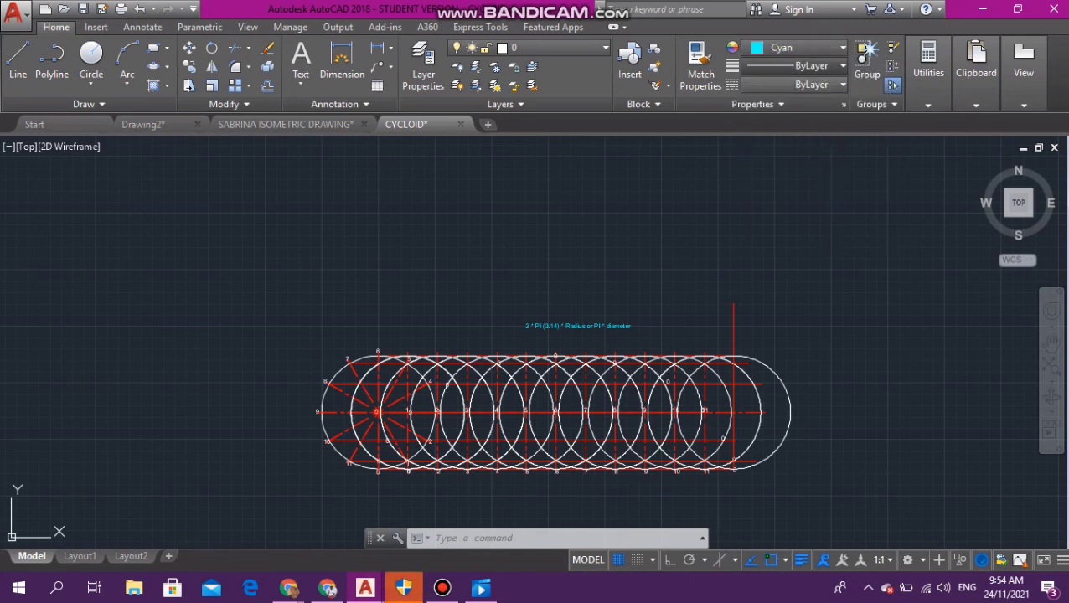
left_click(841, 65)
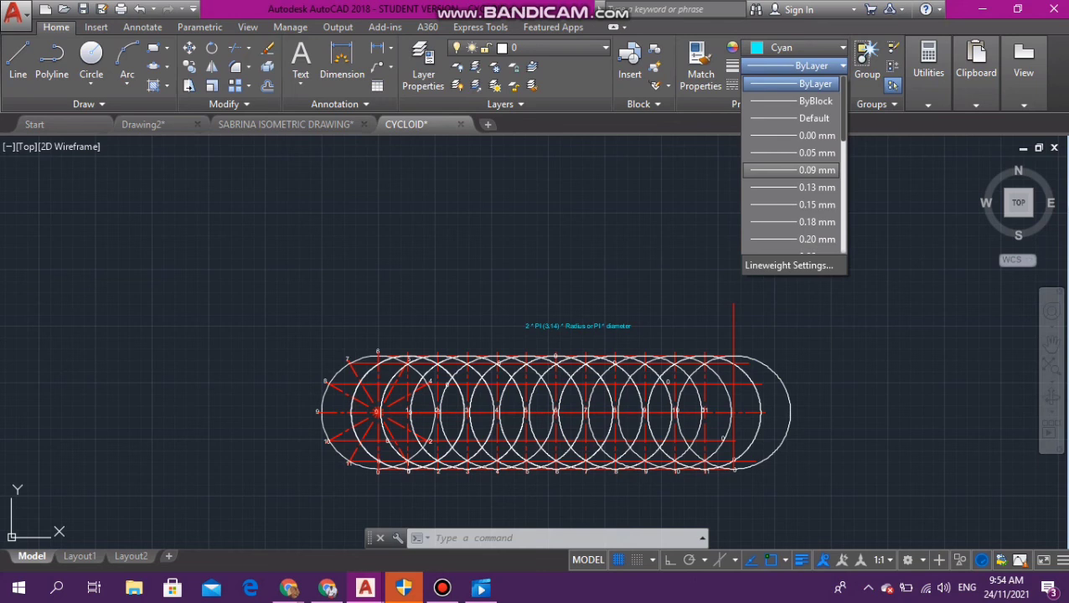
scroll(794, 170, "down", 3)
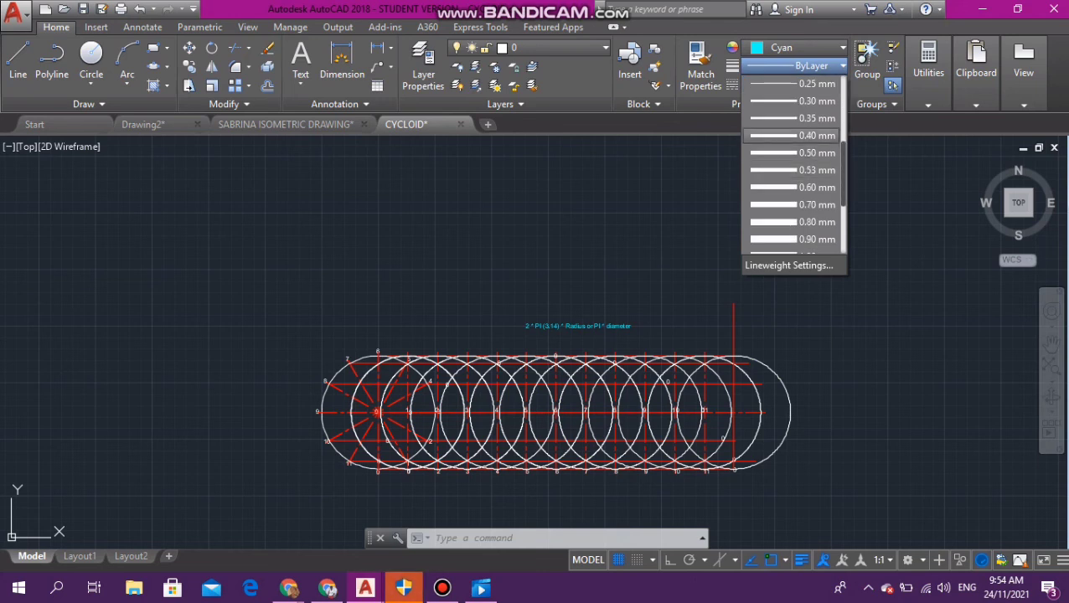
left_click(794, 135)
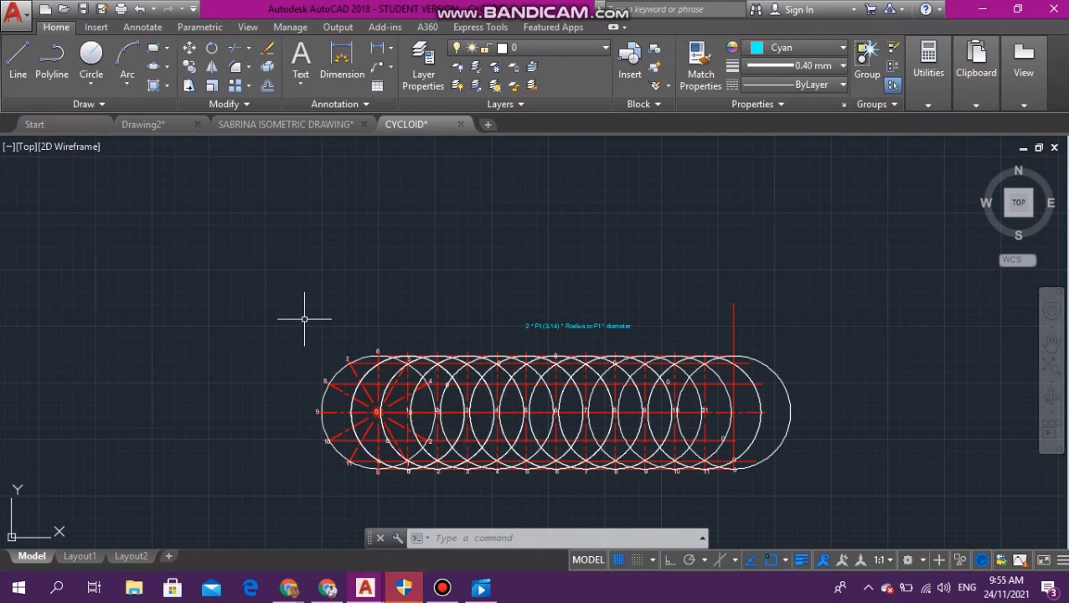
Step: Start a spline at the first 0 point on the baseline and continue it through the 0 point on the 11–1 horizontal line
type("pli")
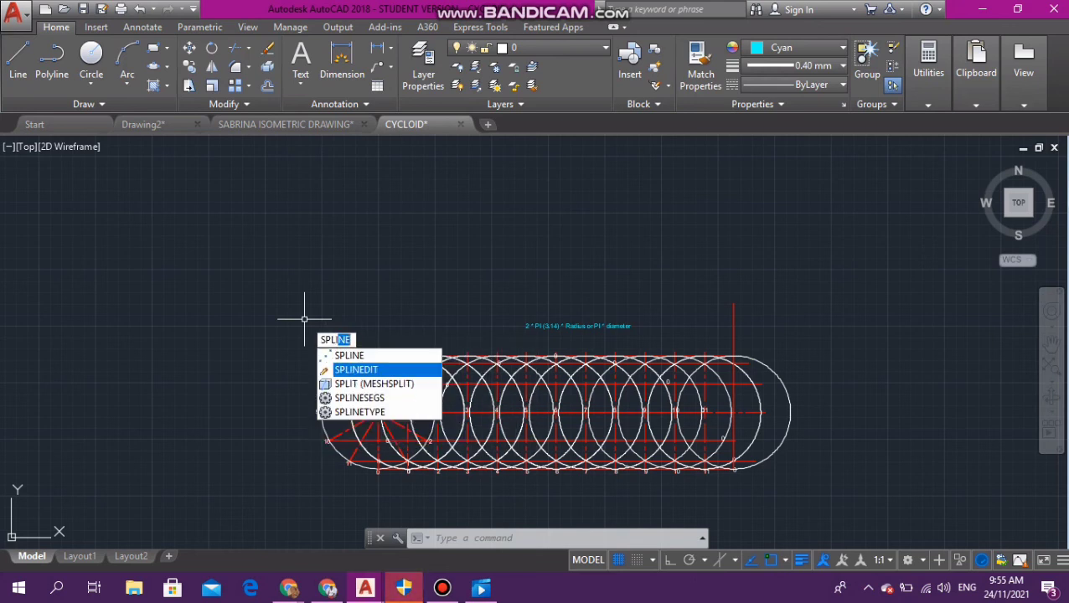
key("Return")
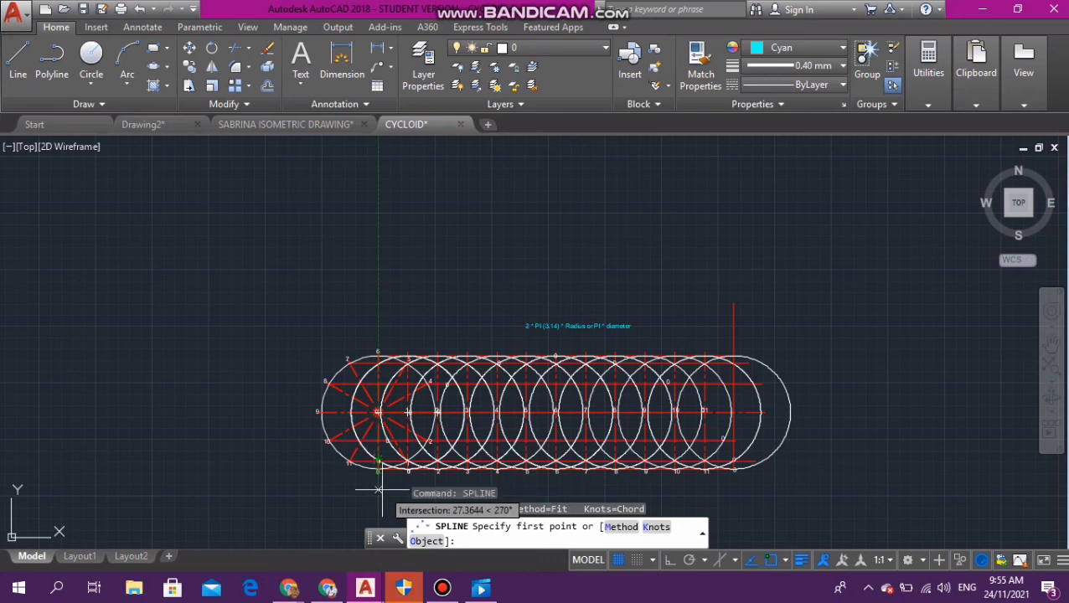
scroll(377, 482, "up", 8)
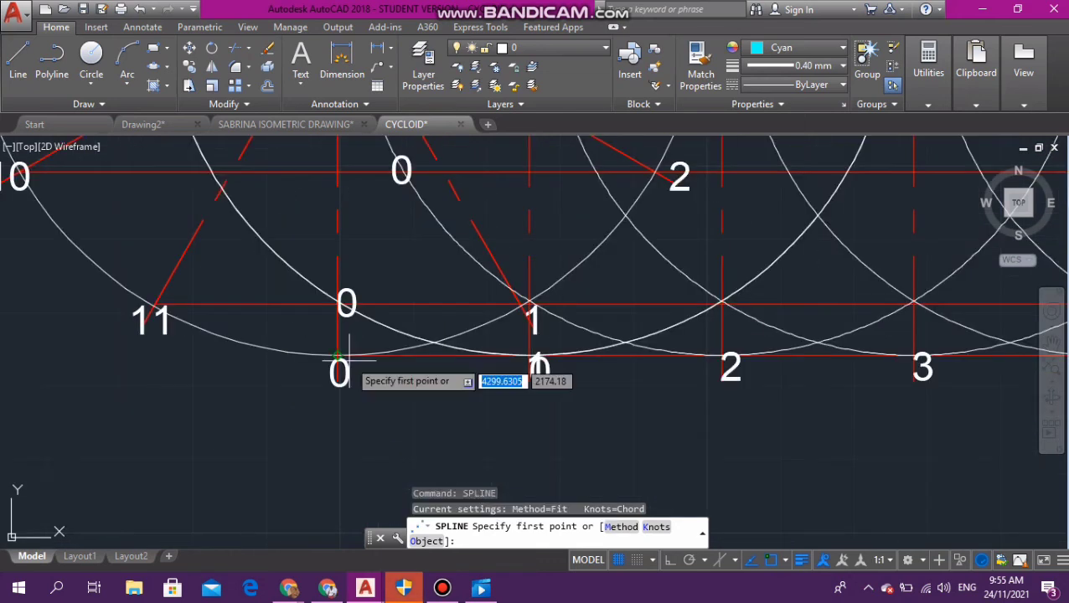
scroll(338, 356, "up", 5)
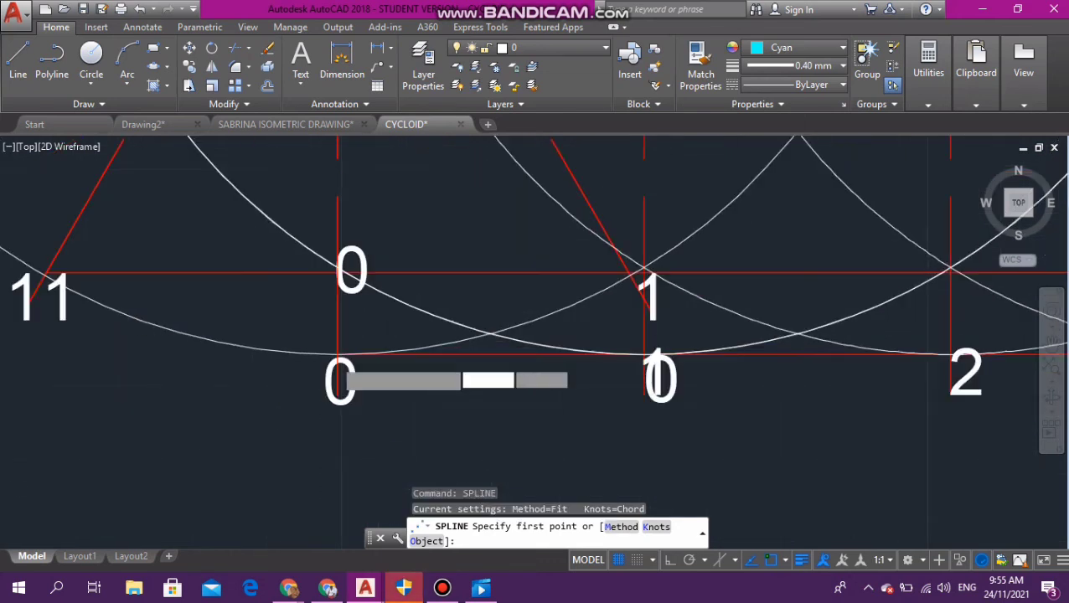
left_click(338, 350)
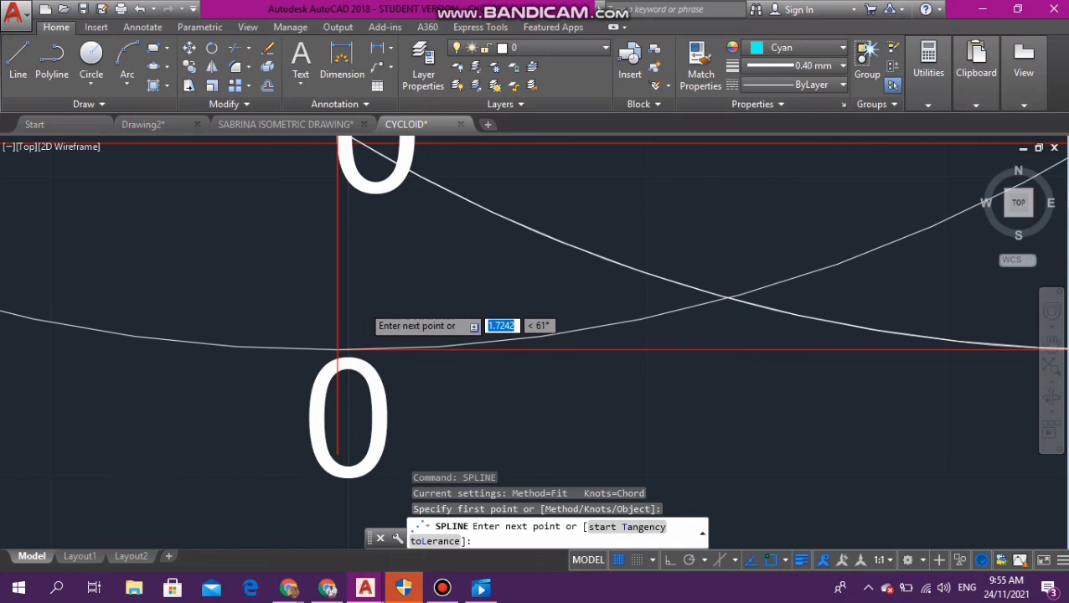
scroll(362, 306, "down", 2)
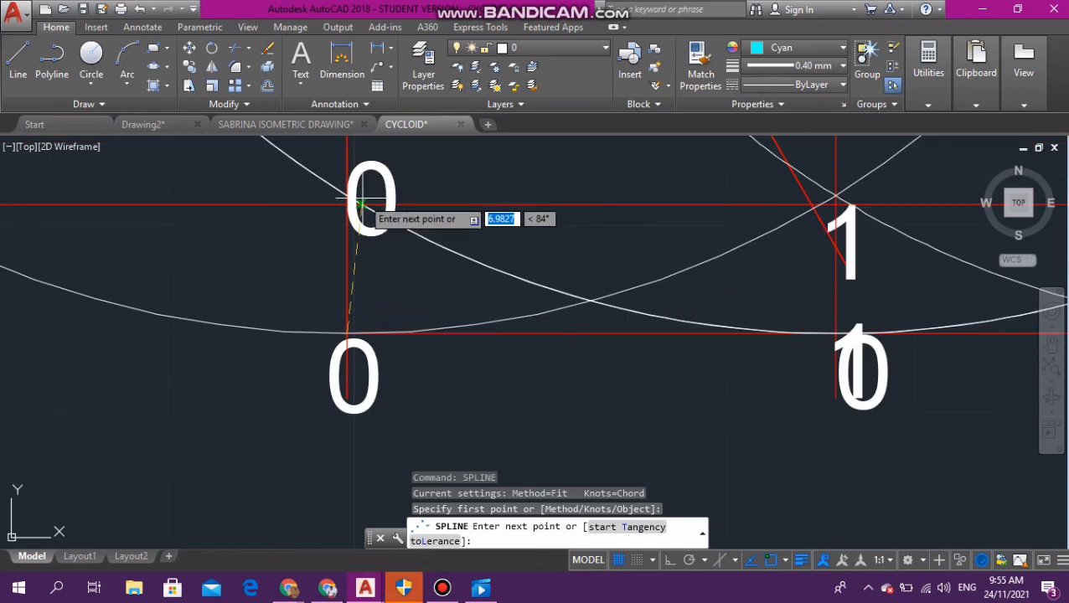
scroll(362, 199, "up", 5)
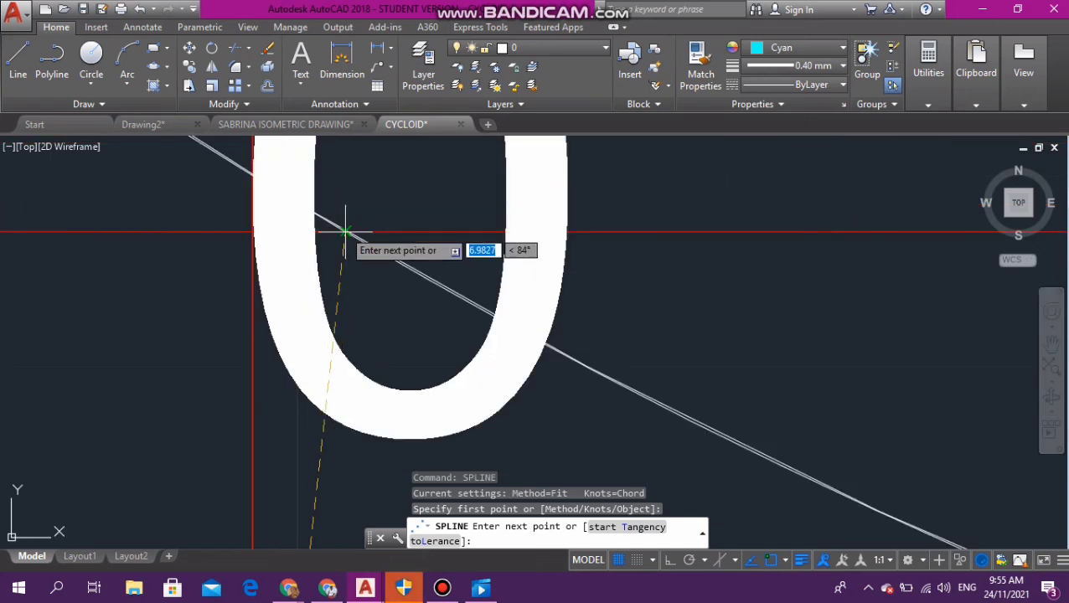
left_click(345, 231)
scroll(427, 261, "down", 5)
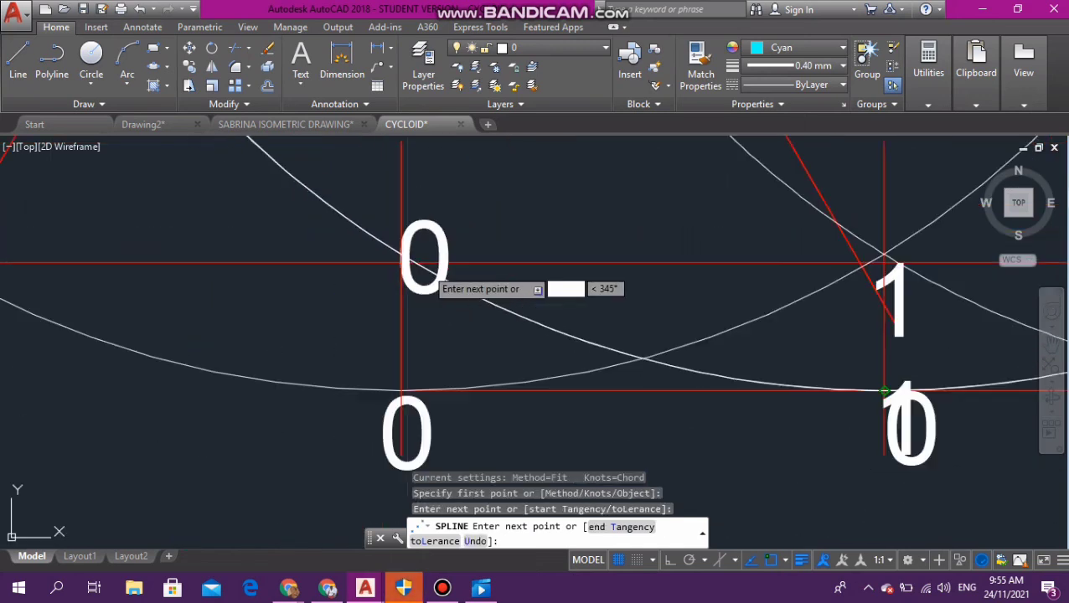
Step: Continue the spline upward through the marked 0 points on the 10–2 horizontal line and on the centreline
scroll(424, 264, "down", 2)
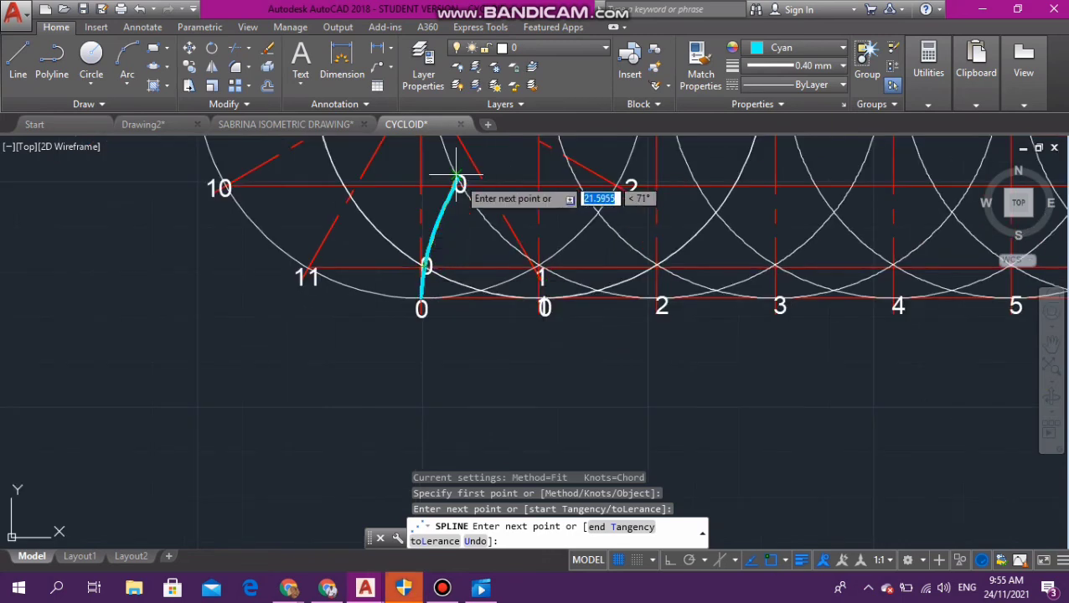
scroll(457, 177, "up", 4)
scroll(458, 178, "up", 5)
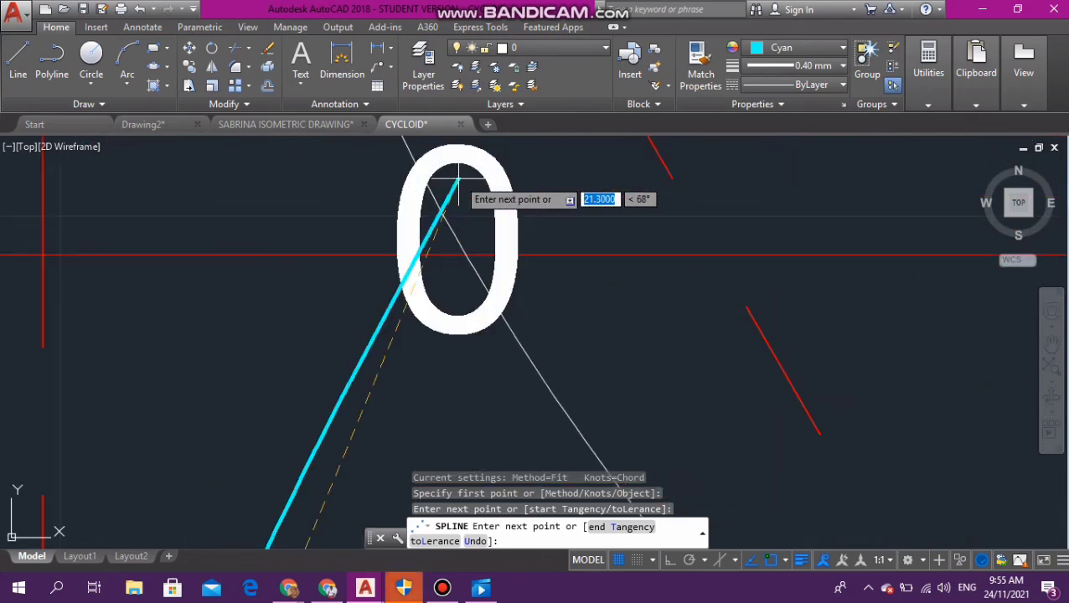
left_click(466, 253)
scroll(464, 255, "down", 5)
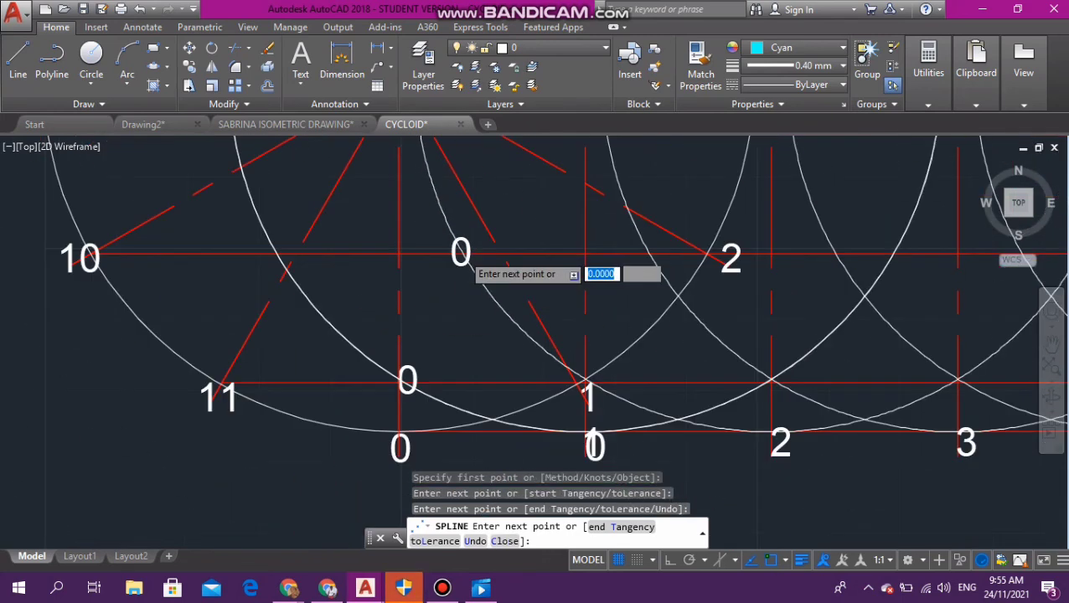
scroll(490, 213, "up", 5)
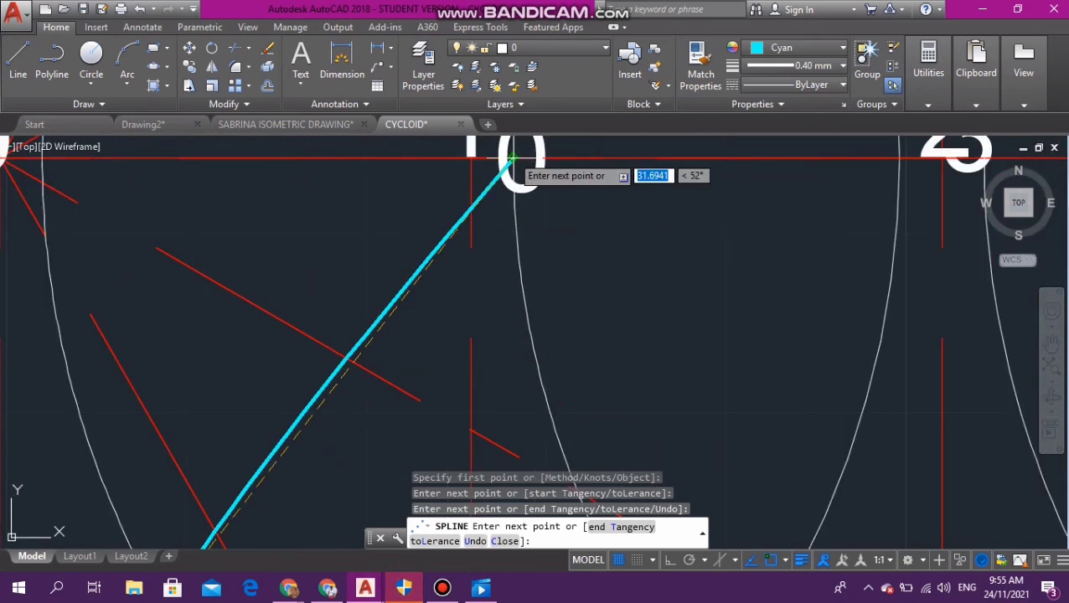
left_click(513, 157)
scroll(512, 158, "down", 3)
scroll(513, 157, "down", 8)
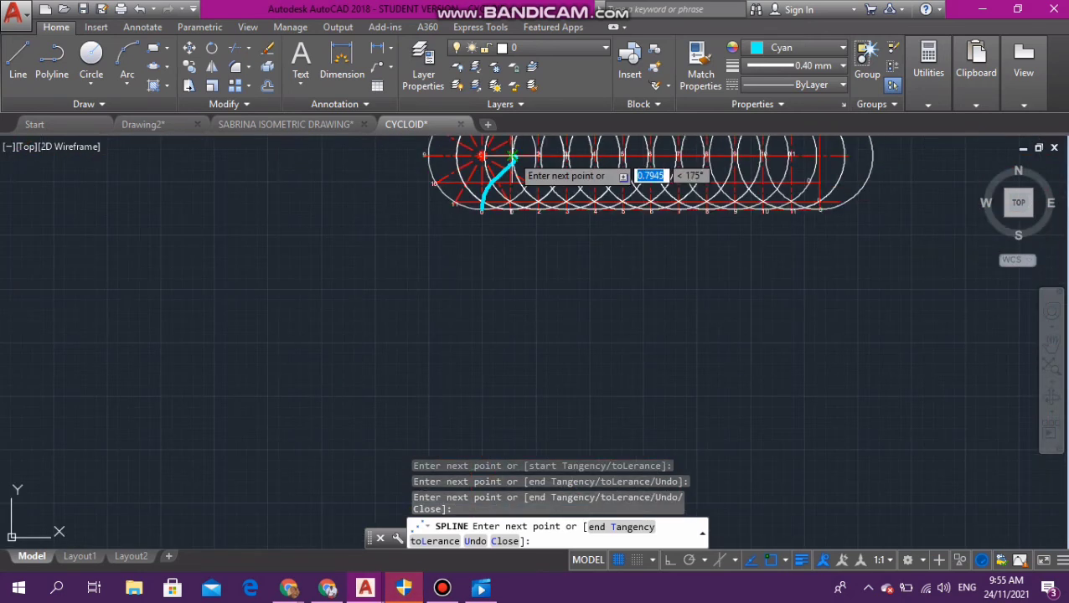
Step: Extend the spline through the rising 0 points on the 8–4 and 7–5 horizontal lines
scroll(512, 153, "up", 8)
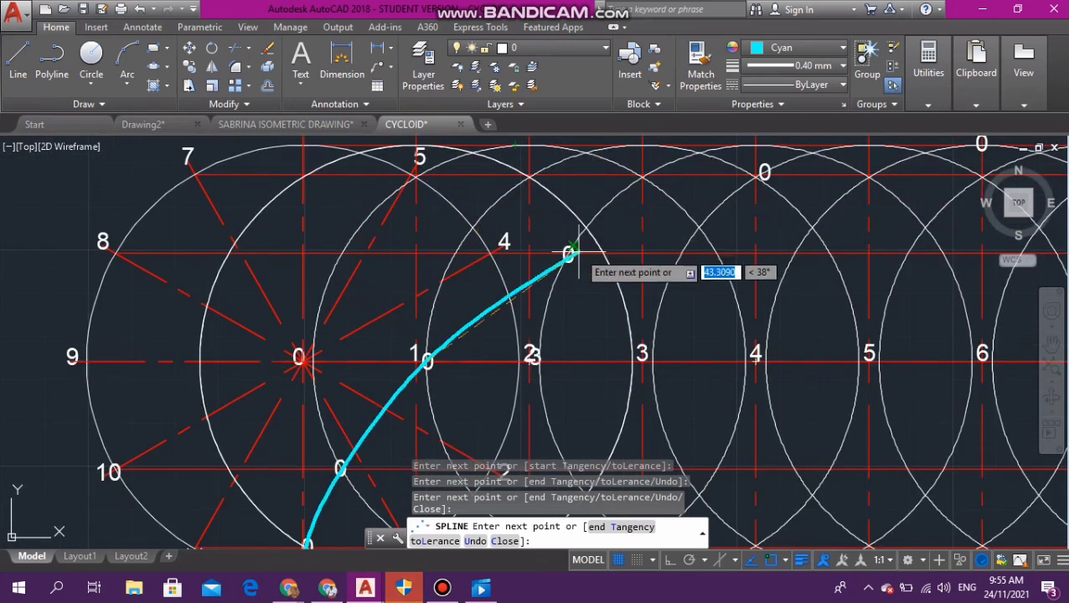
scroll(570, 253, "up", 5)
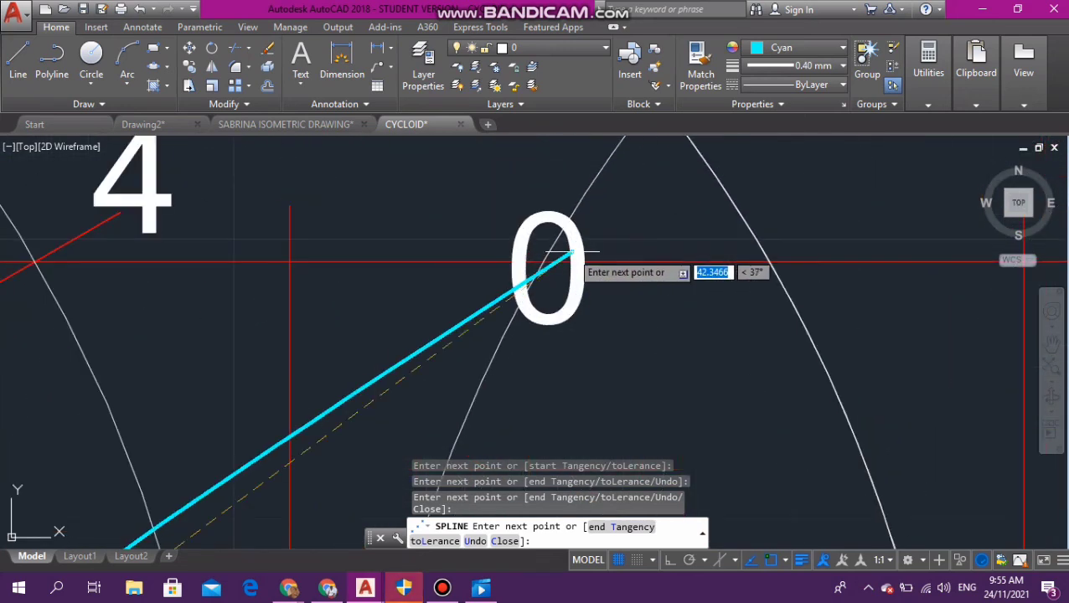
left_click(572, 253)
scroll(545, 265, "down", 5)
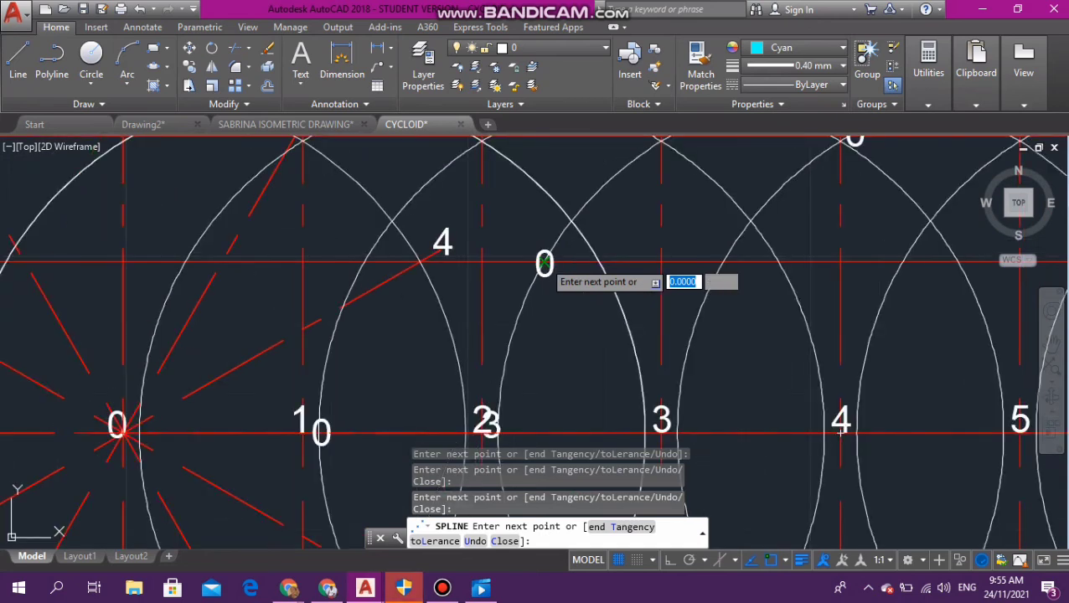
scroll(544, 265, "down", 4)
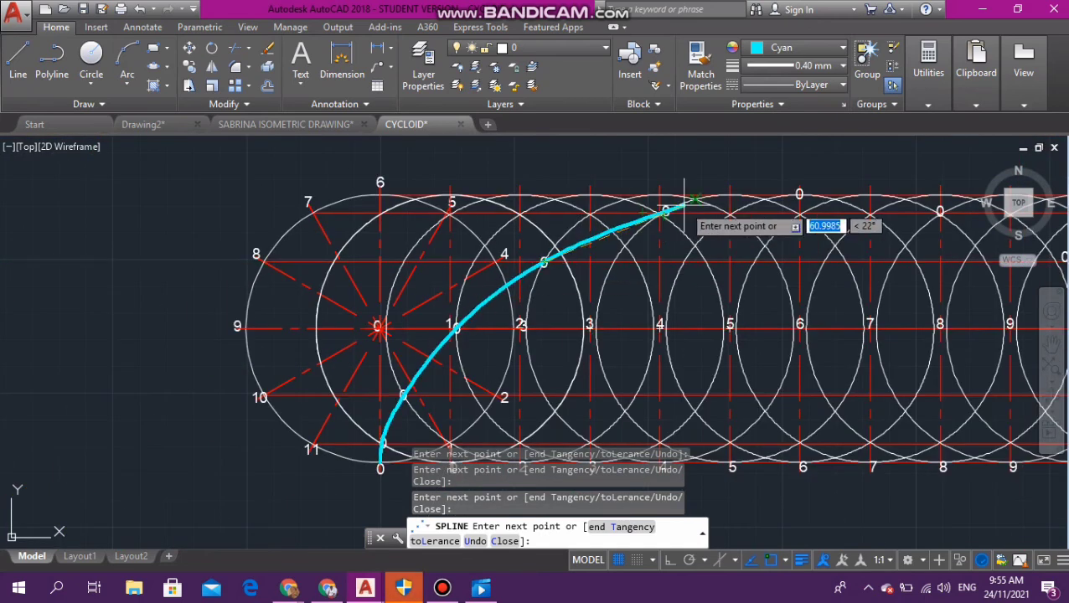
scroll(684, 201, "up", 6)
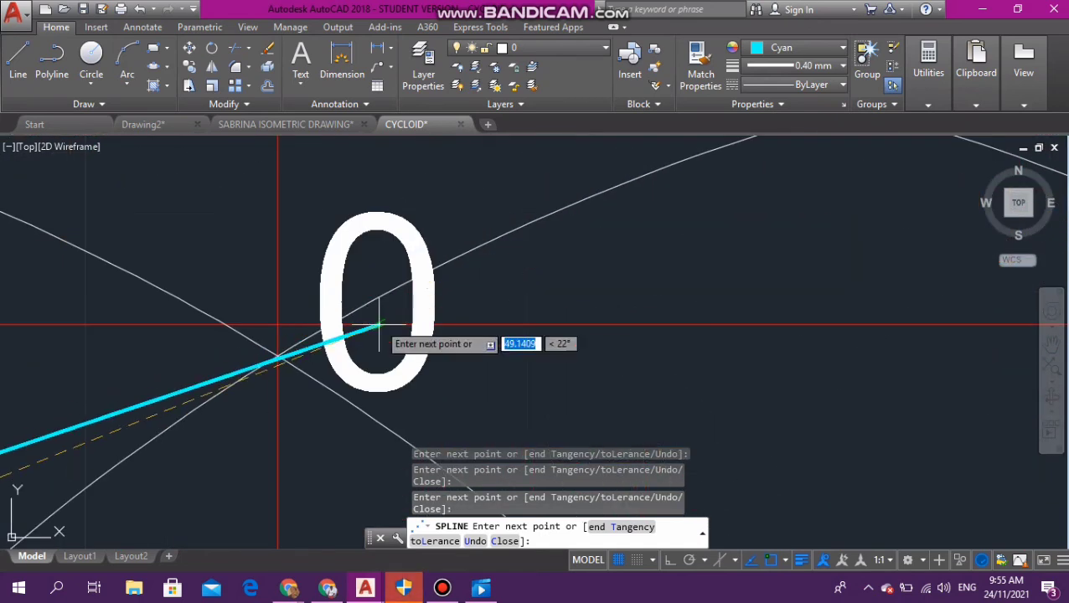
left_click(327, 323)
scroll(328, 324, "down", 2)
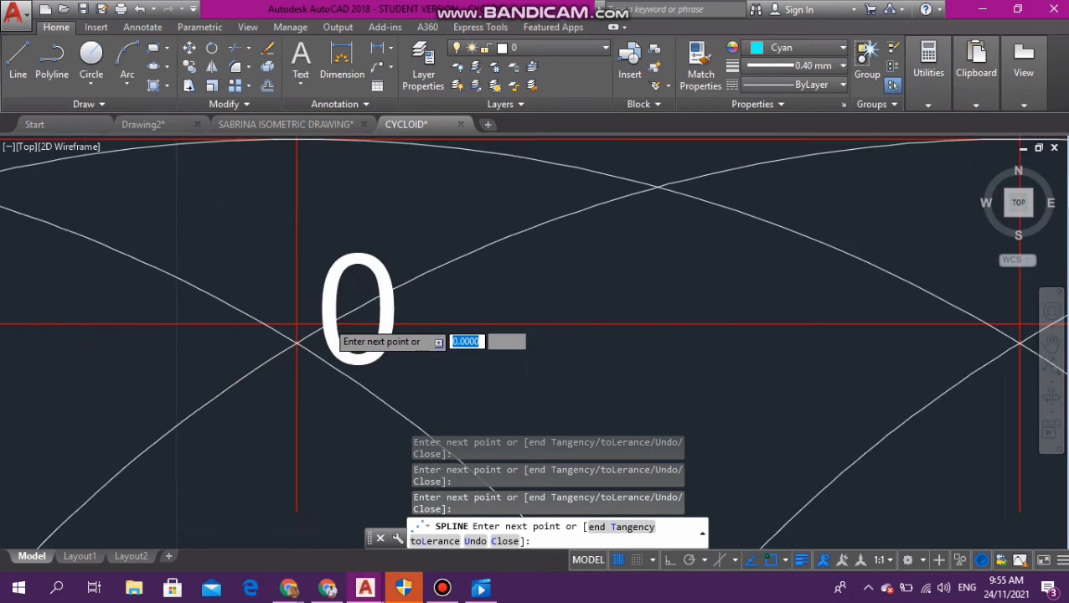
Step: Carry the spline over the 0 point on the top horizontal line and down to the 0 point on the 7–5 line
scroll(328, 323, "down", 4)
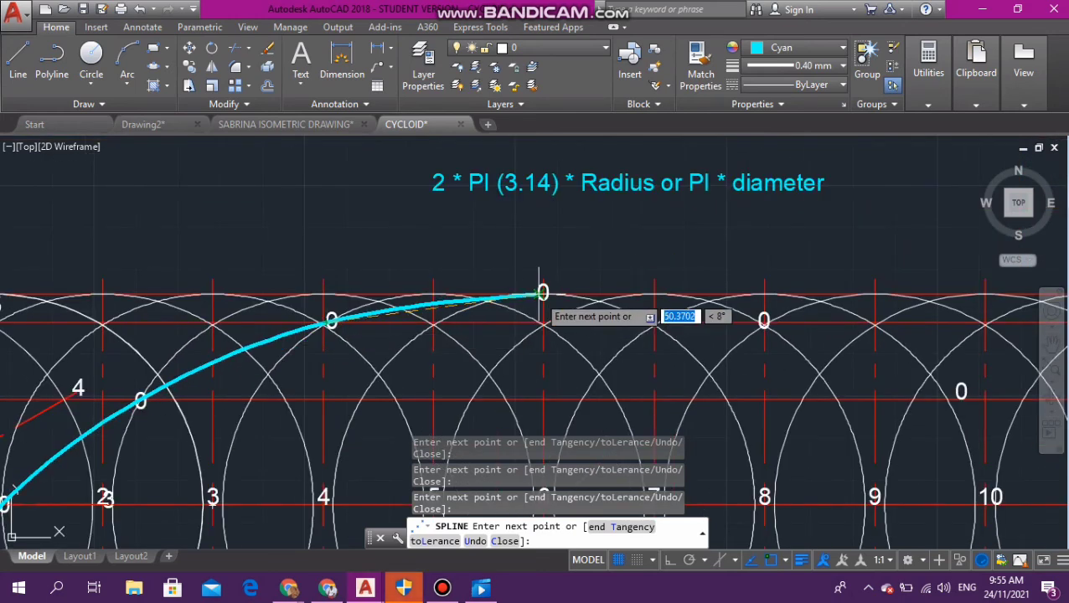
scroll(543, 295, "up", 5)
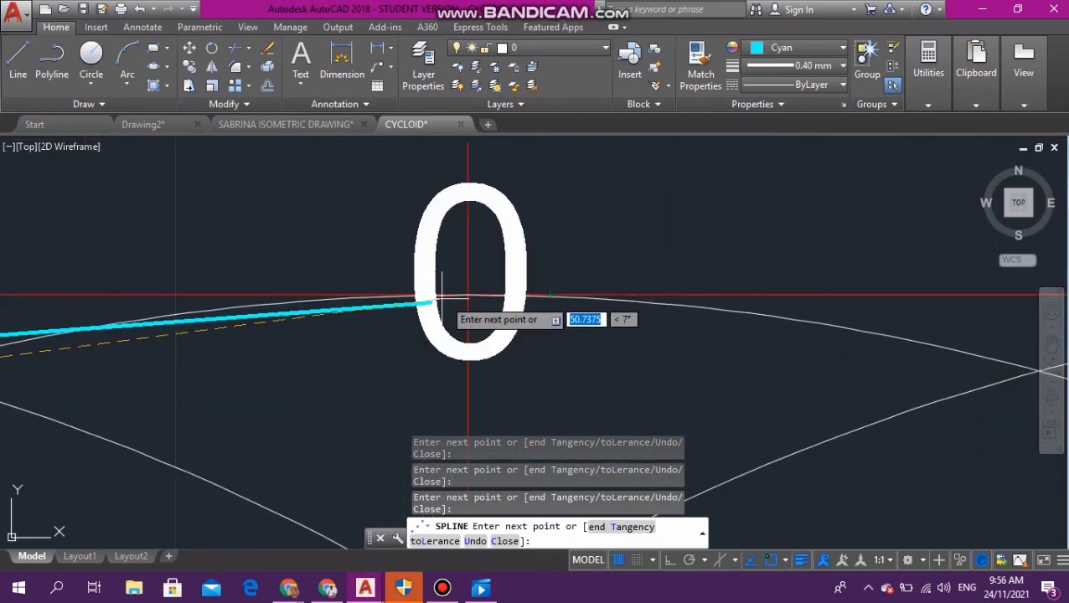
left_click(468, 294)
scroll(468, 297, "down", 5)
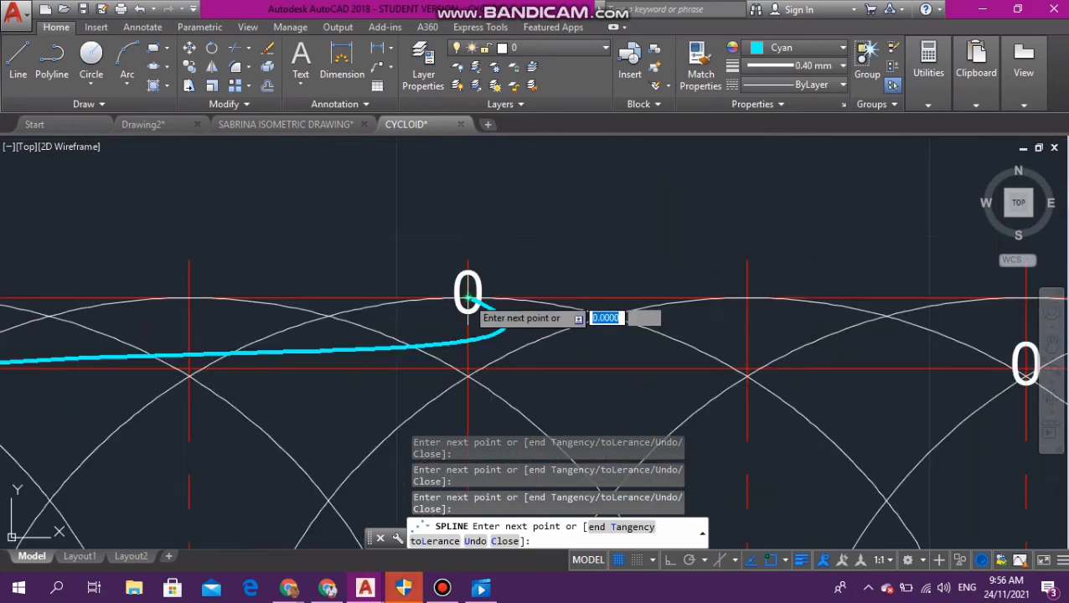
scroll(468, 295, "down", 2)
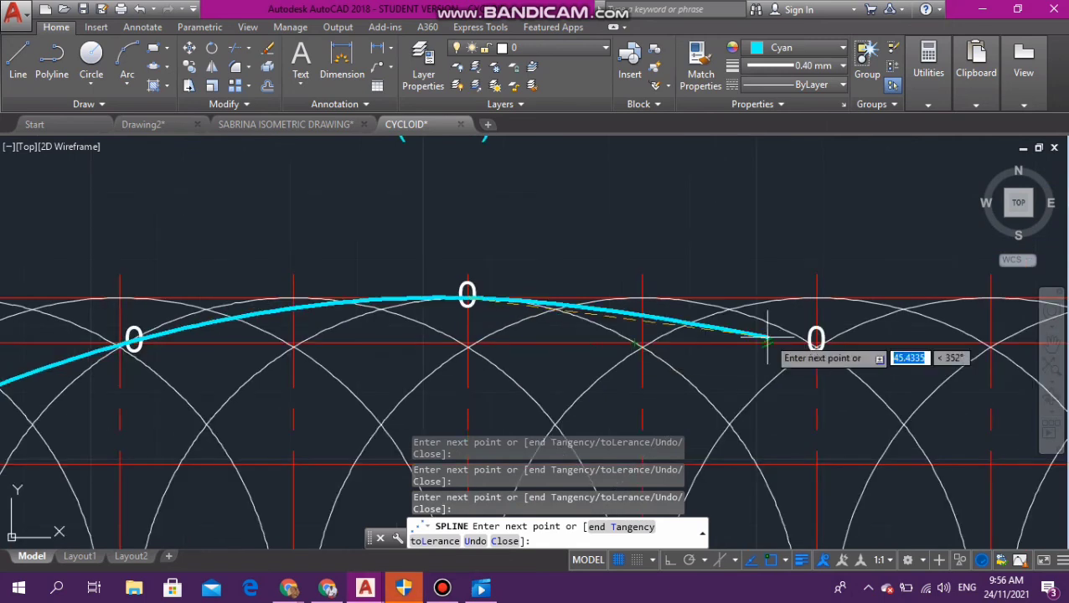
scroll(825, 335, "up", 5)
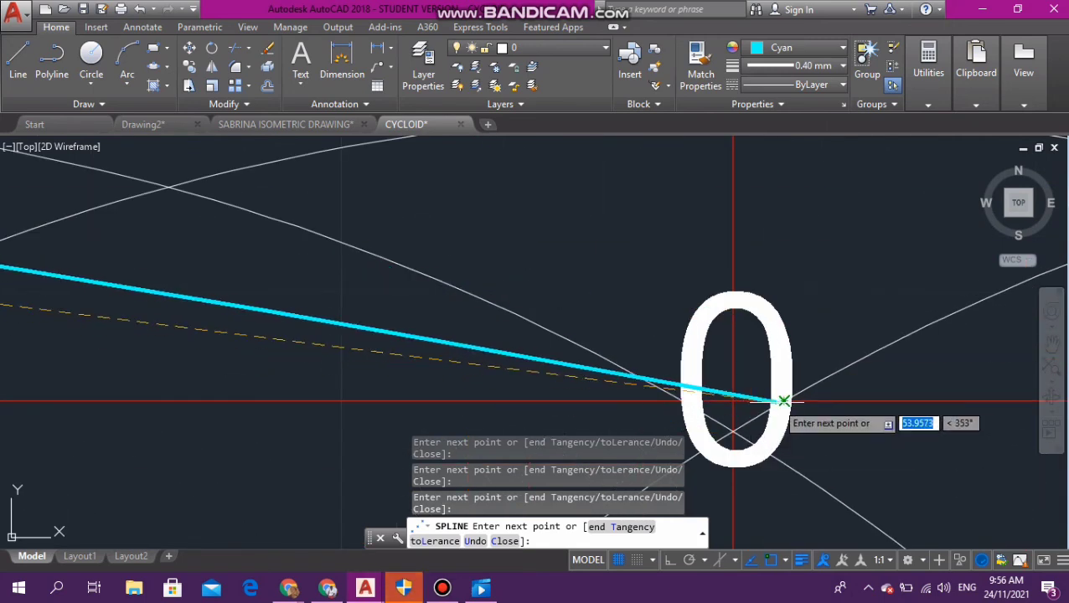
scroll(734, 402, "down", 4)
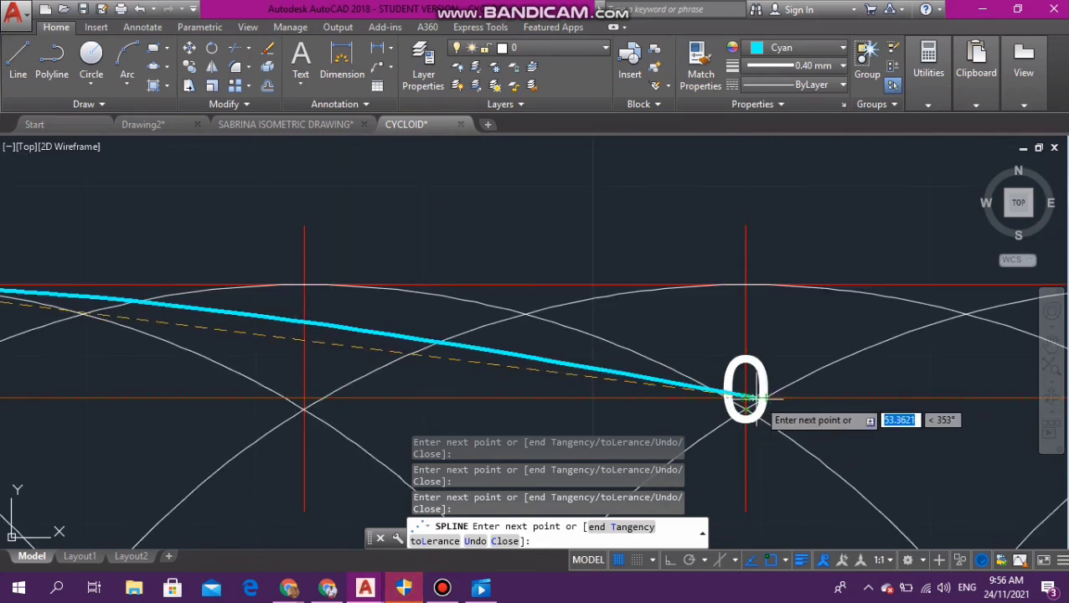
left_click(764, 397)
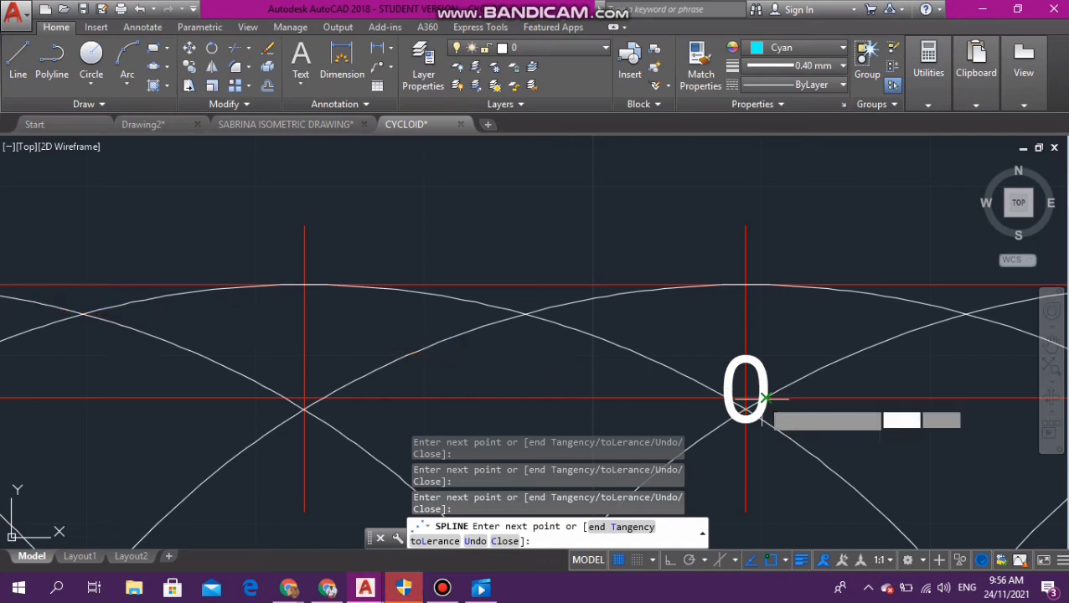
Step: Add the spline's descending point at the circle's intersection with the 8–4 horizontal line, beside its 0 label
scroll(761, 397, "down", 4)
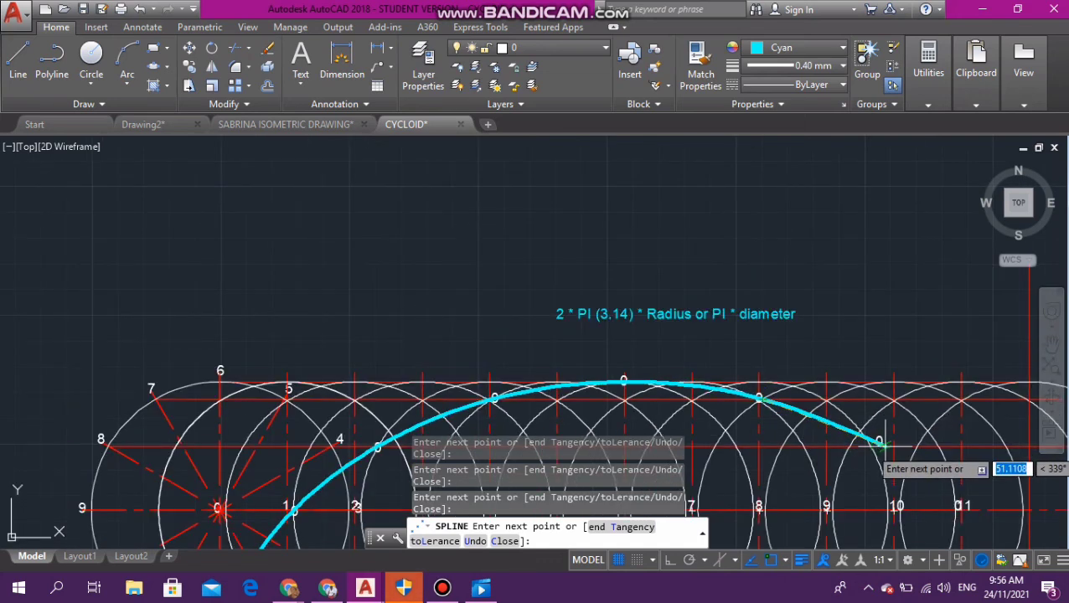
scroll(878, 446, "up", 5)
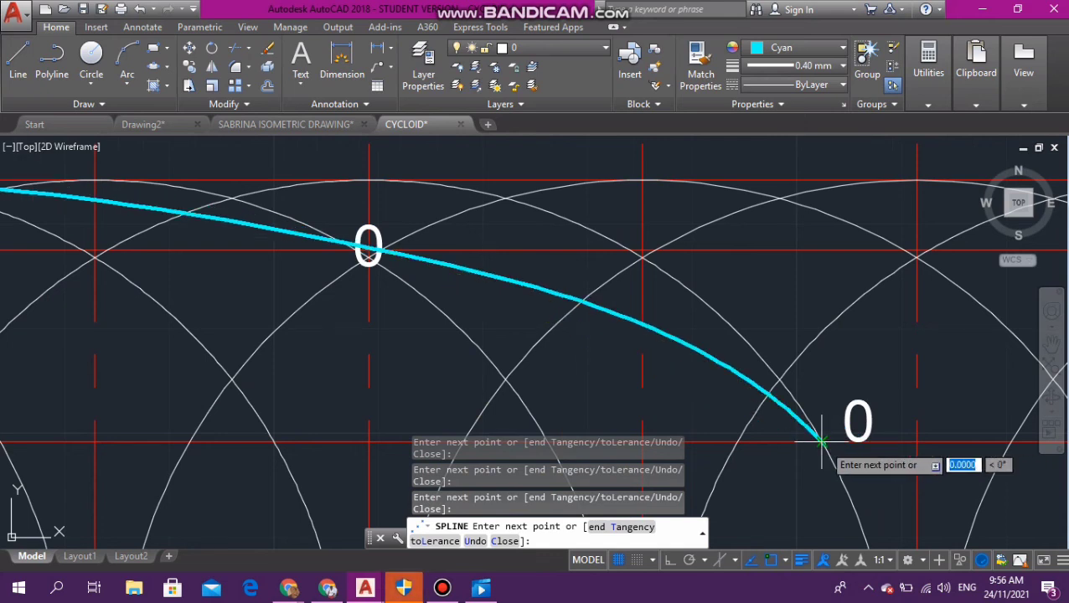
left_click(824, 439)
scroll(854, 440, "down", 5)
scroll(861, 438, "down", 3)
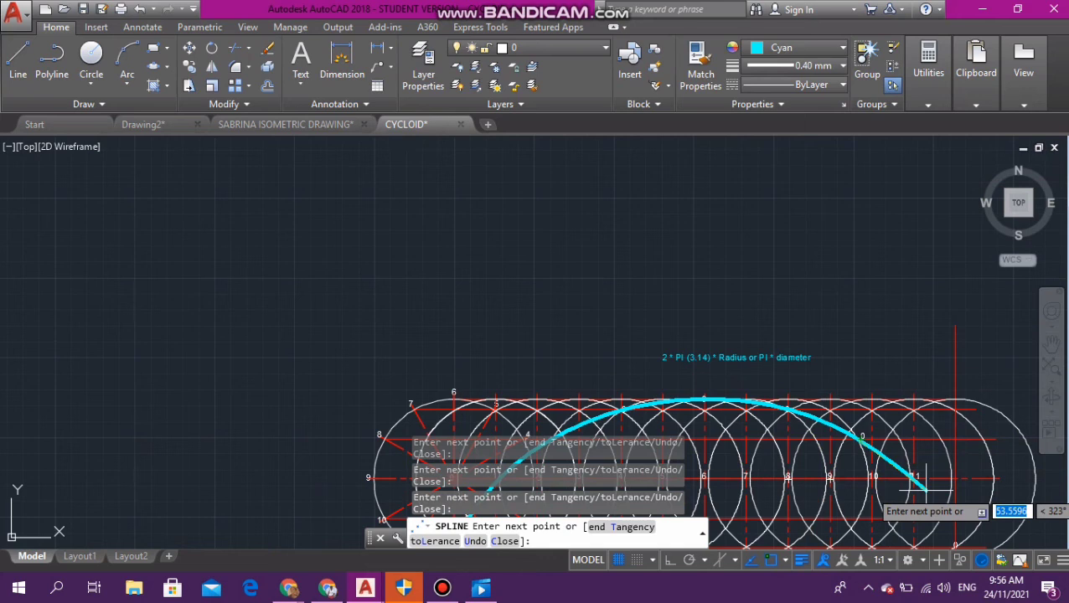
Step: Continue the spline downward through the 0 points on the centreline near 11 and on the 10–2 horizontal line
scroll(913, 486, "up", 6)
scroll(913, 494, "up", 2)
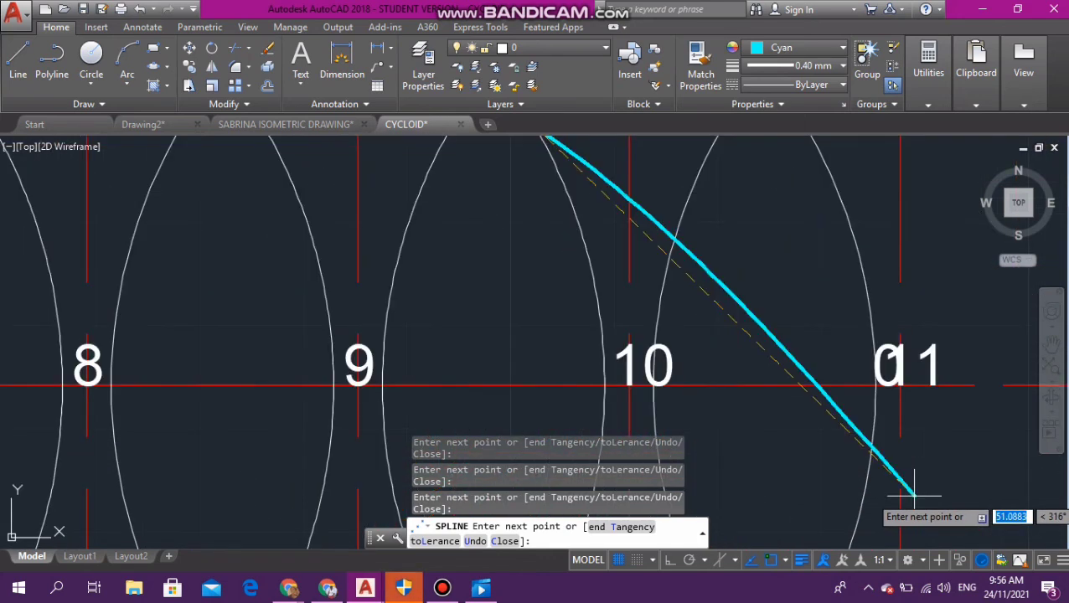
left_click(877, 383)
scroll(877, 382, "down", 6)
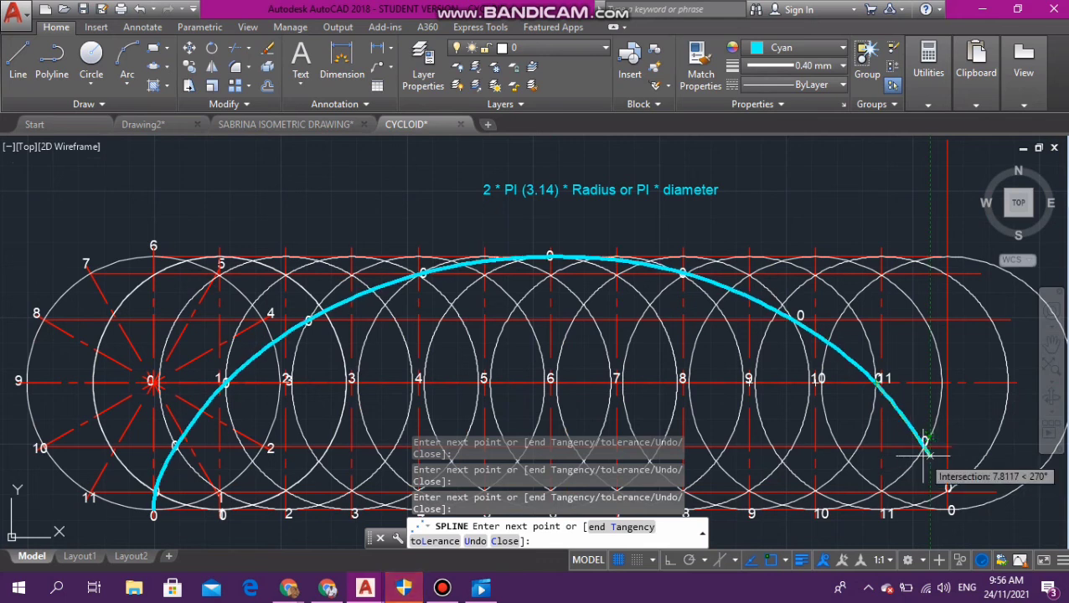
scroll(926, 453, "up", 3)
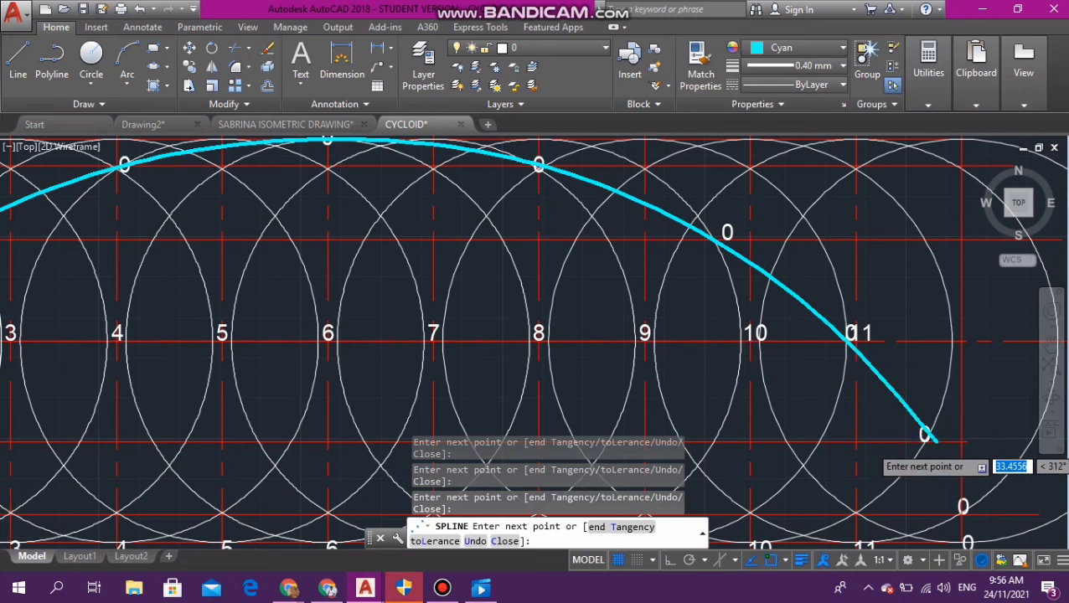
scroll(926, 436, "up", 3)
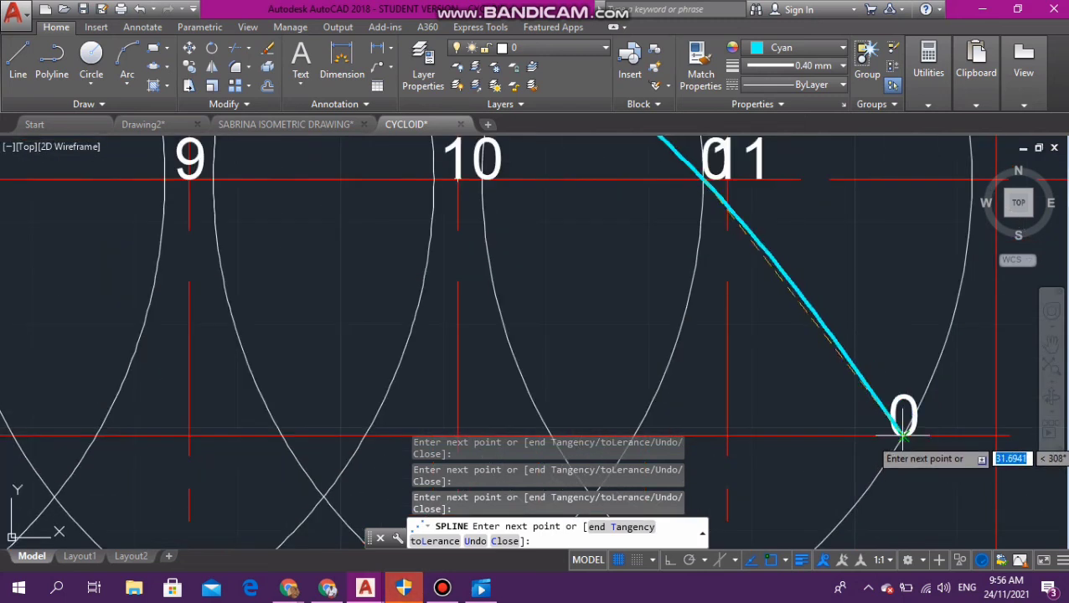
scroll(899, 436, "up", 3)
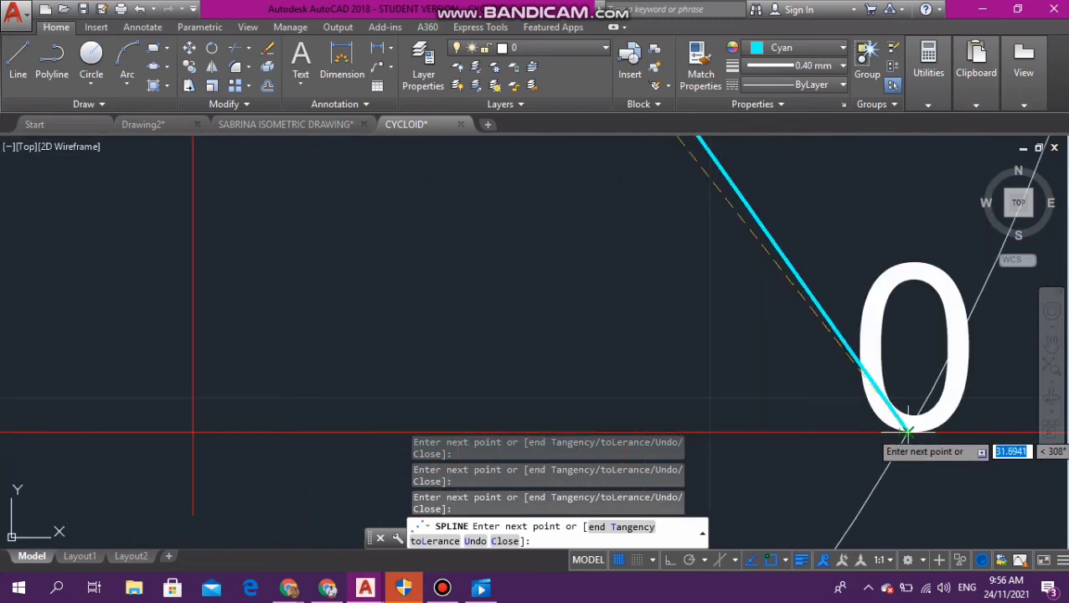
scroll(904, 429, "down", 5)
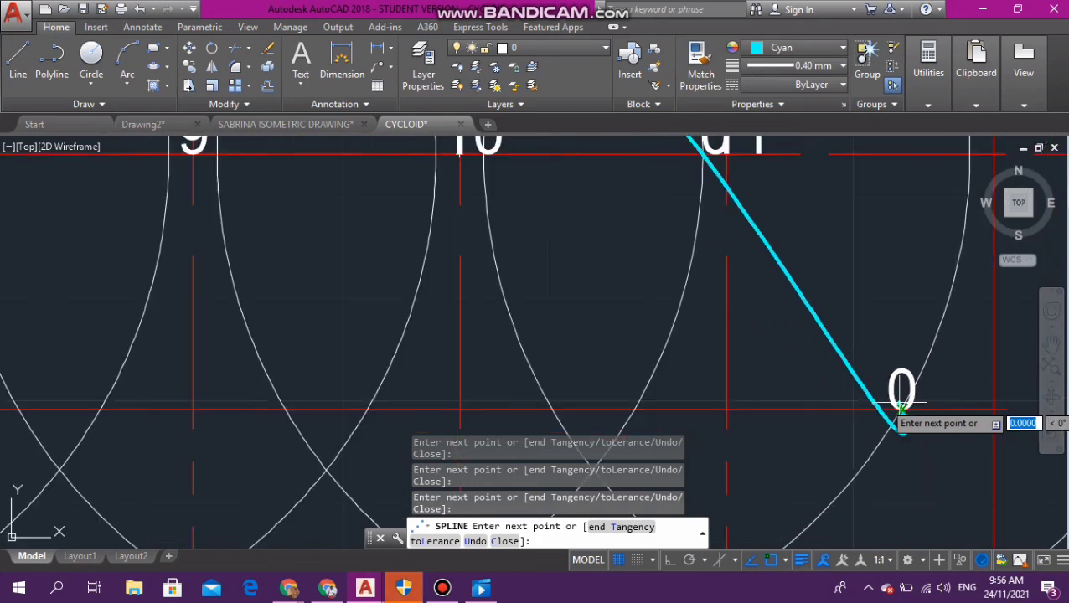
scroll(901, 411, "down", 4)
left_click(901, 410)
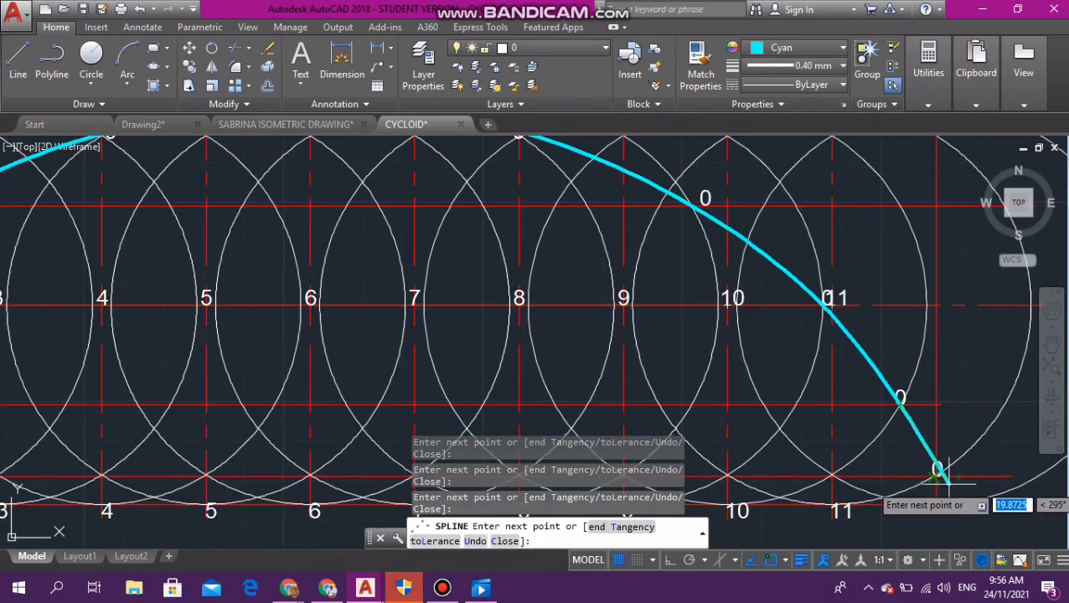
Step: Add the spline's last points at the 0 marks on the 11–1 horizontal line and the base line, and finish the curve
scroll(938, 502, "up", 5)
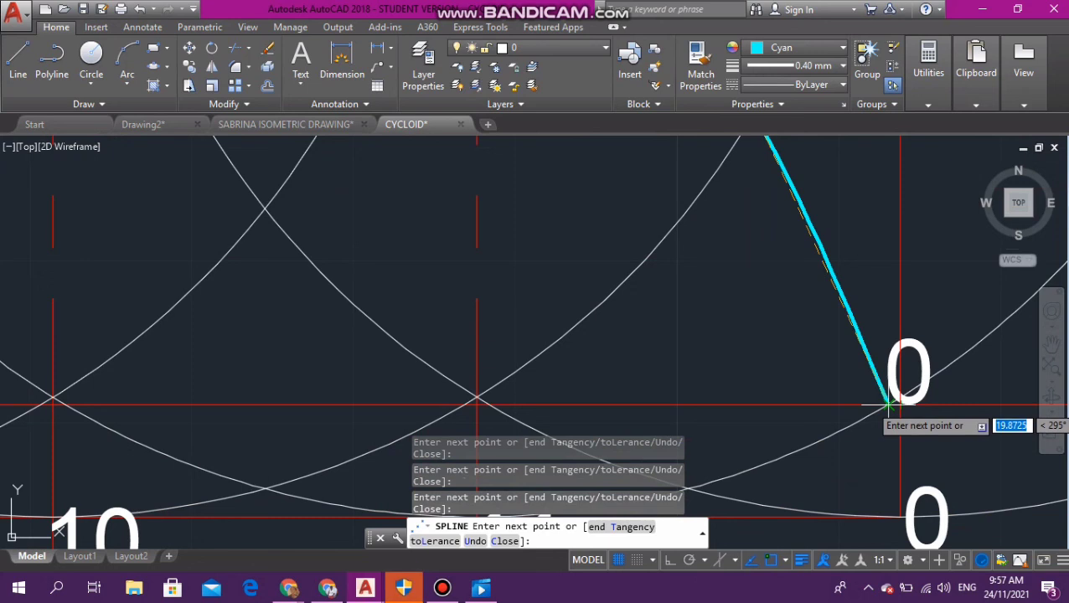
left_click(888, 404)
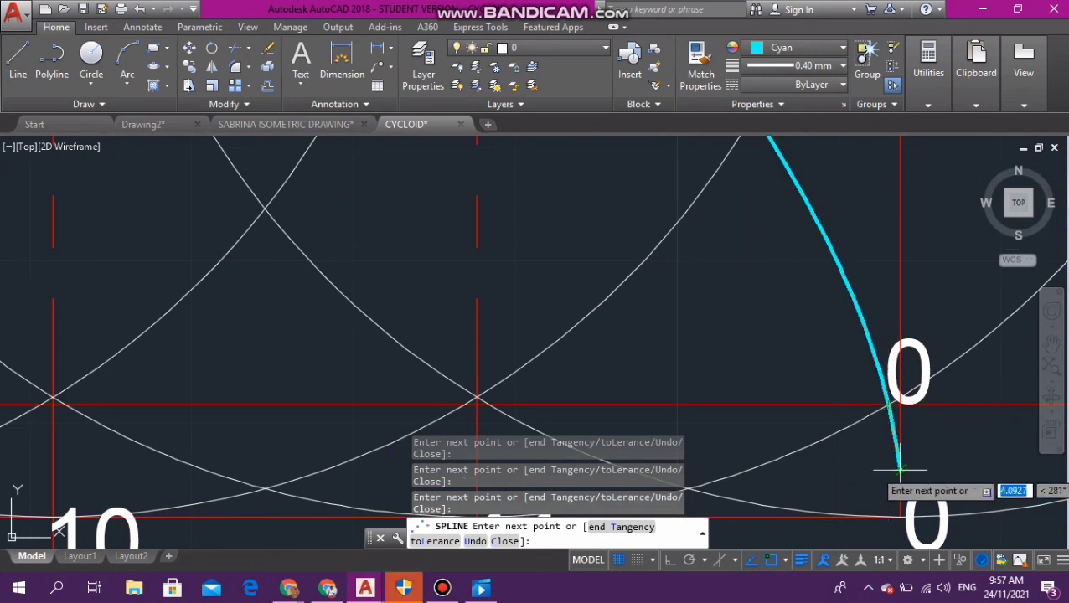
left_click(902, 516)
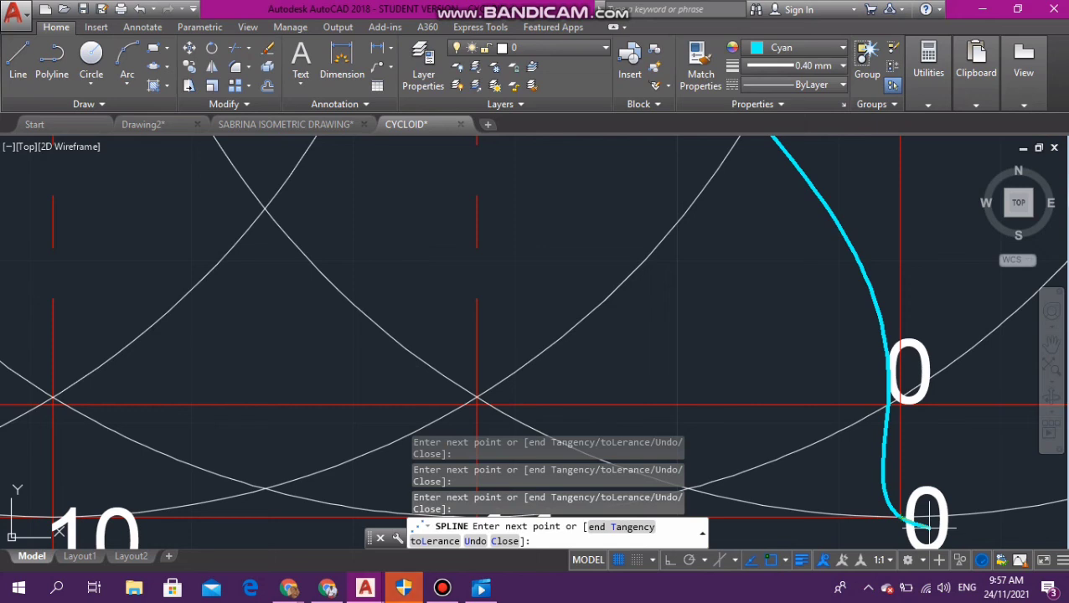
scroll(616, 370, "down", 3)
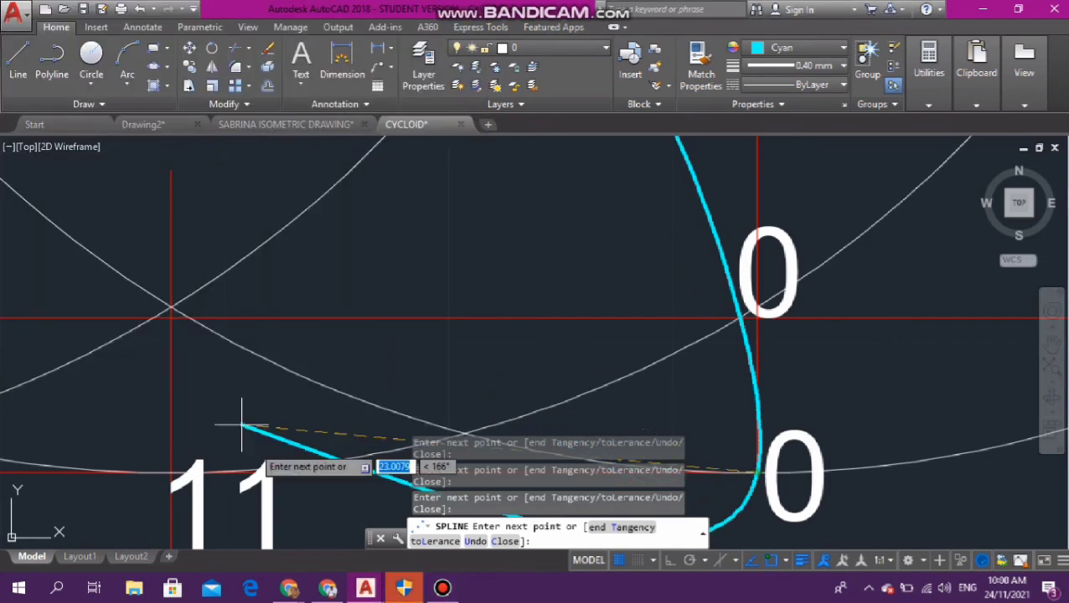
scroll(344, 268, "down", 5)
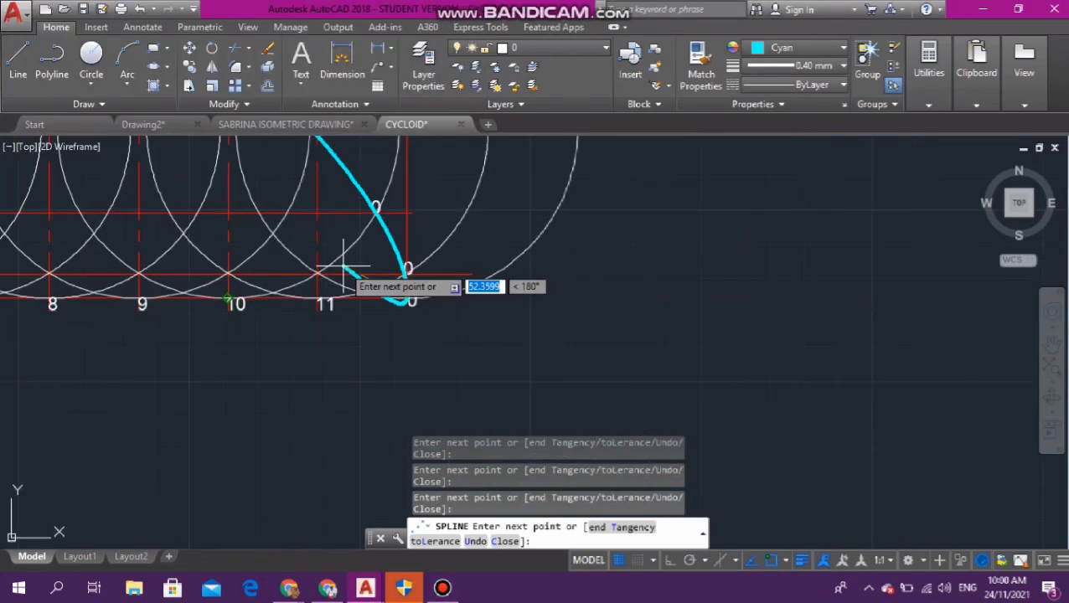
scroll(452, 369, "down", 5)
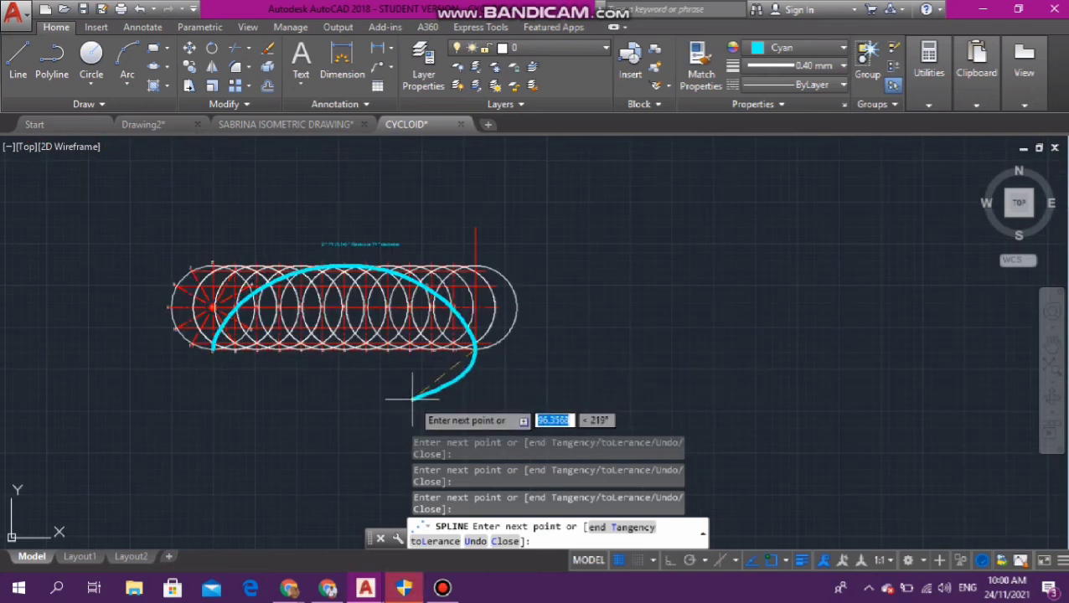
key("Return")
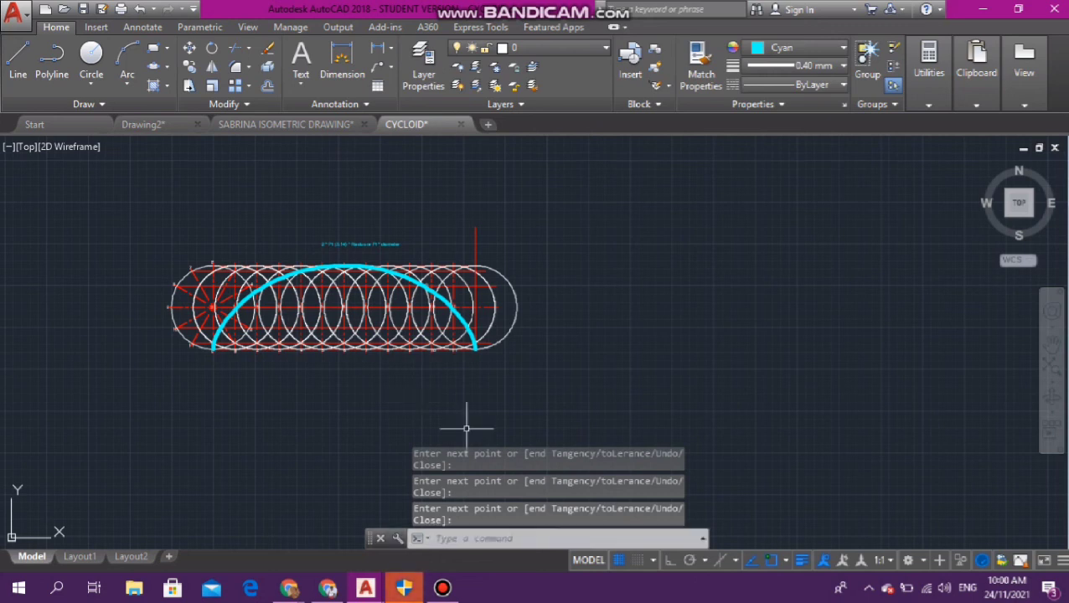
key("Escape")
key("Escape")
key("Escape")
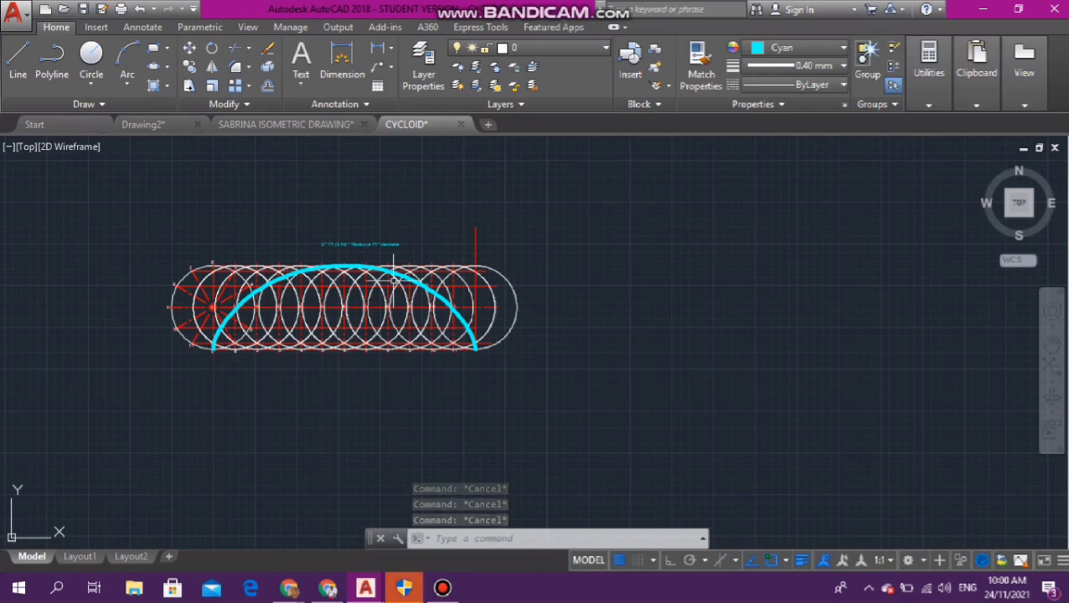
Step: Trim the end vertical line above the circles and the horizontal construction lines projecting beyond it, using all objects as cutting edges
scroll(358, 311, "up", 4)
scroll(358, 311, "down", 2)
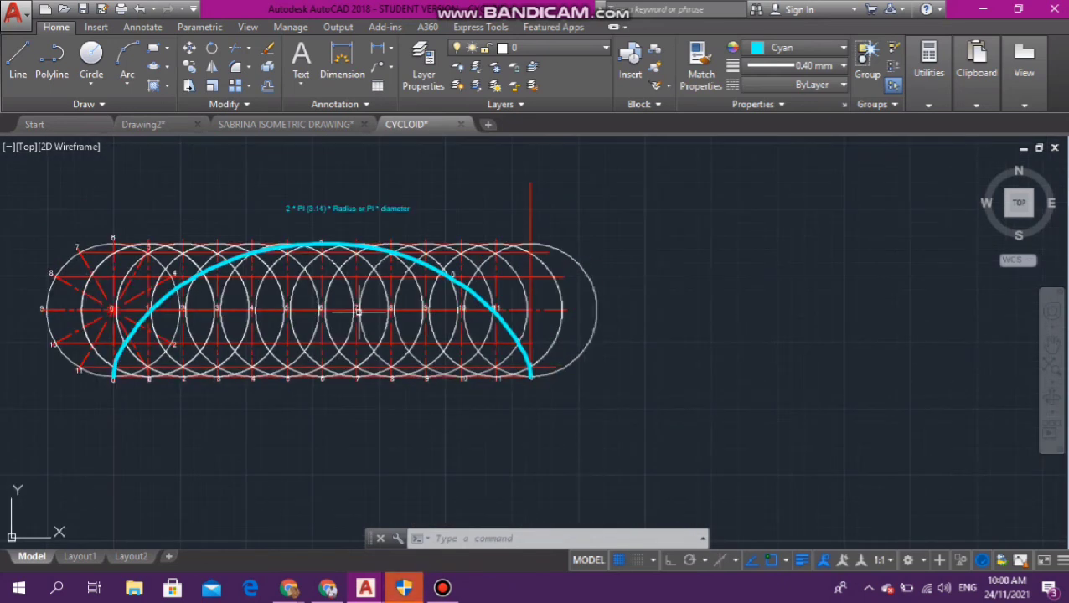
scroll(566, 327, "up", 2)
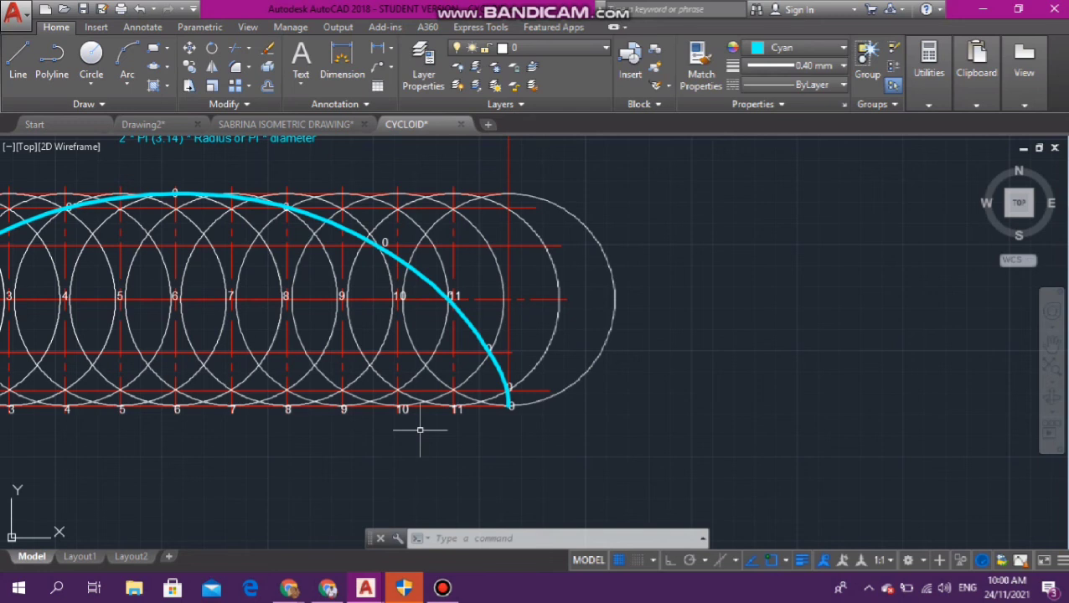
type("T")
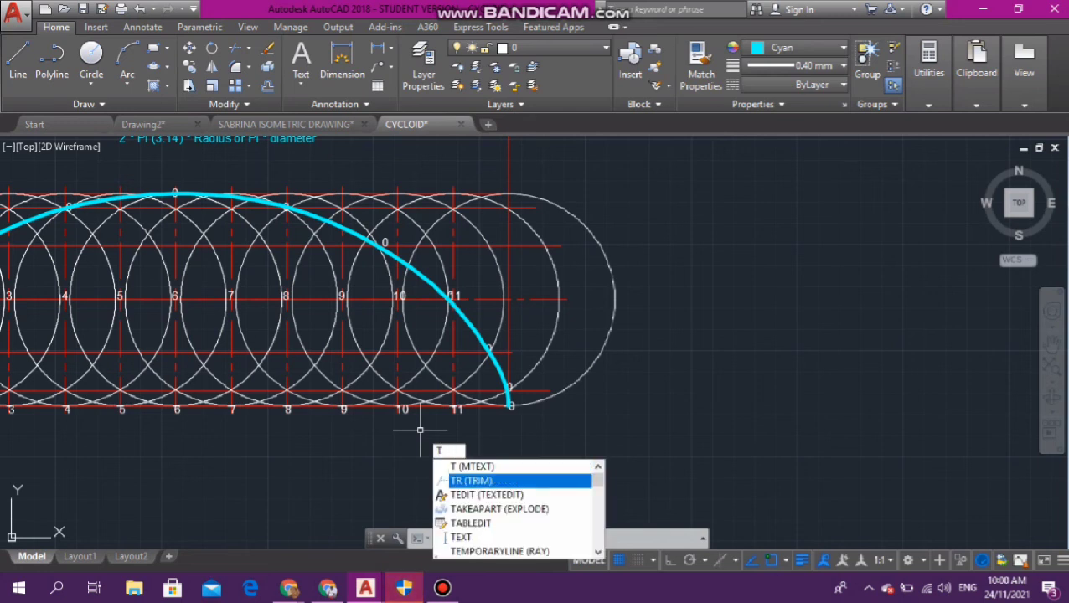
key("Return")
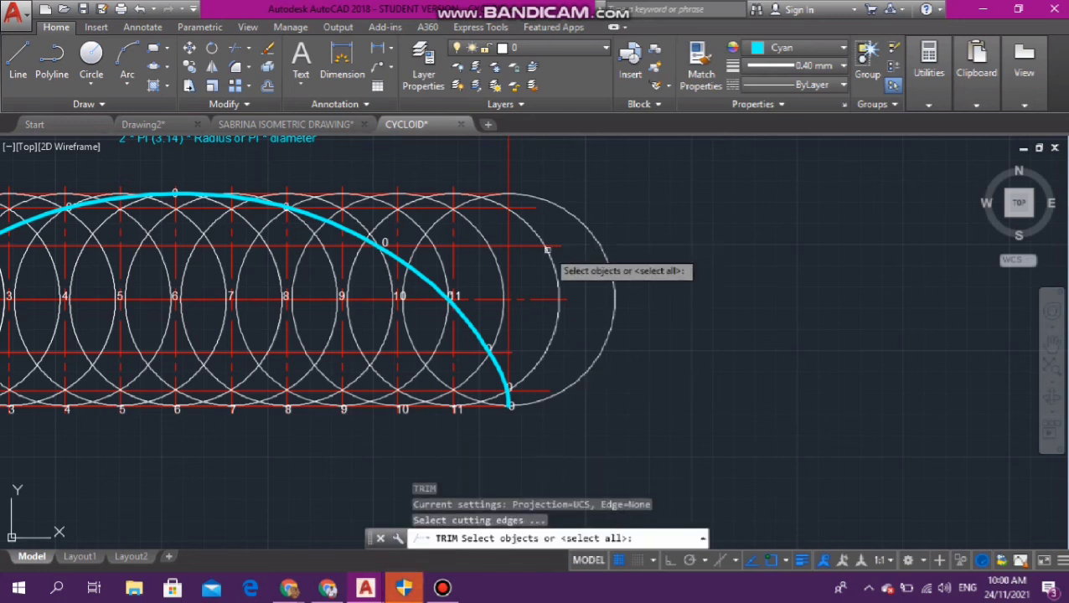
key("Return")
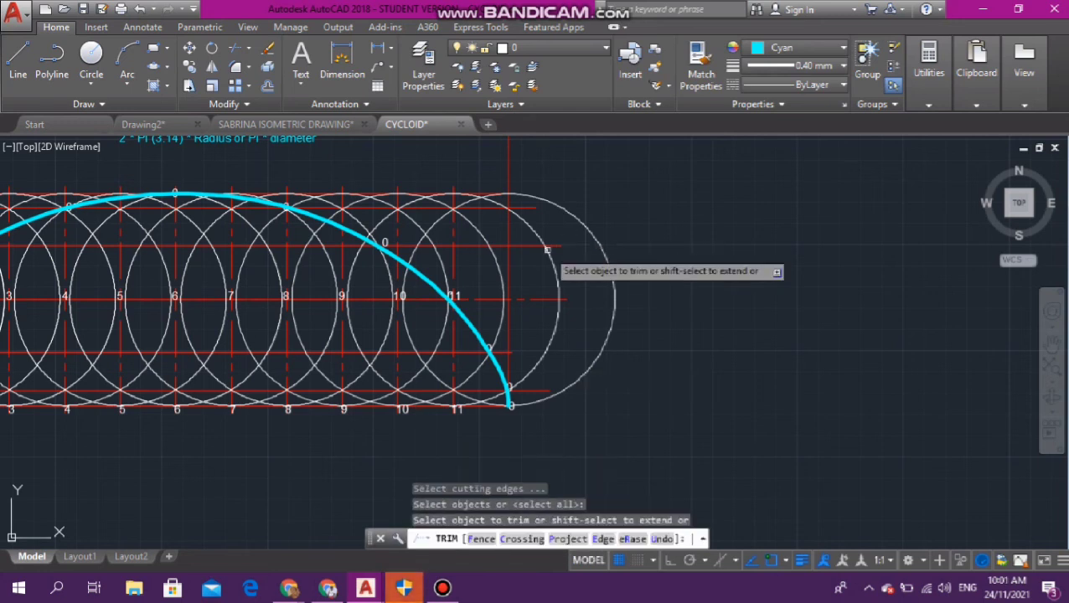
left_click(508, 173)
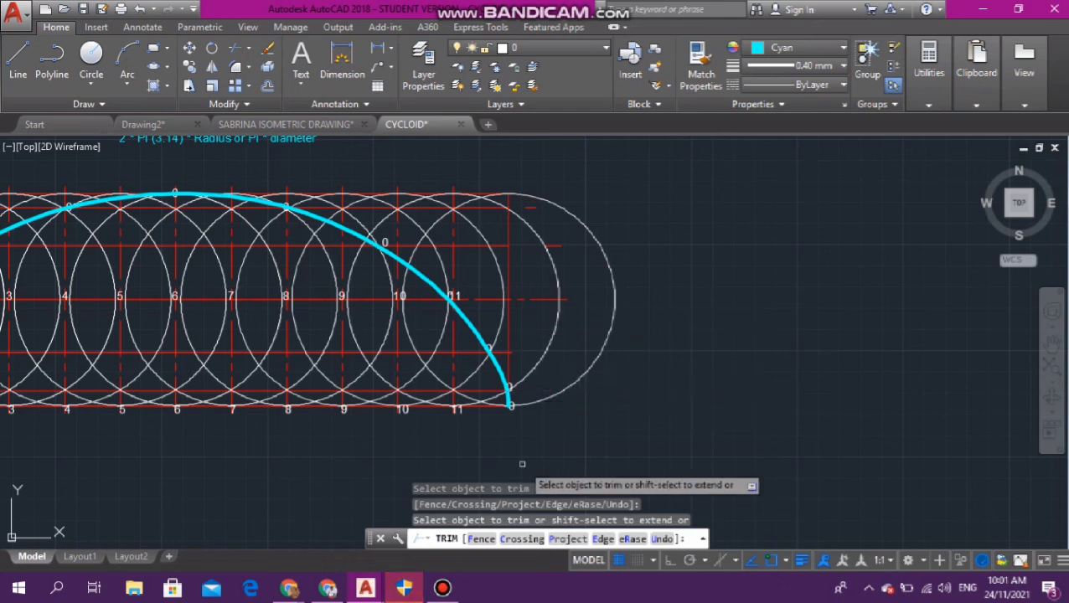
key("Escape")
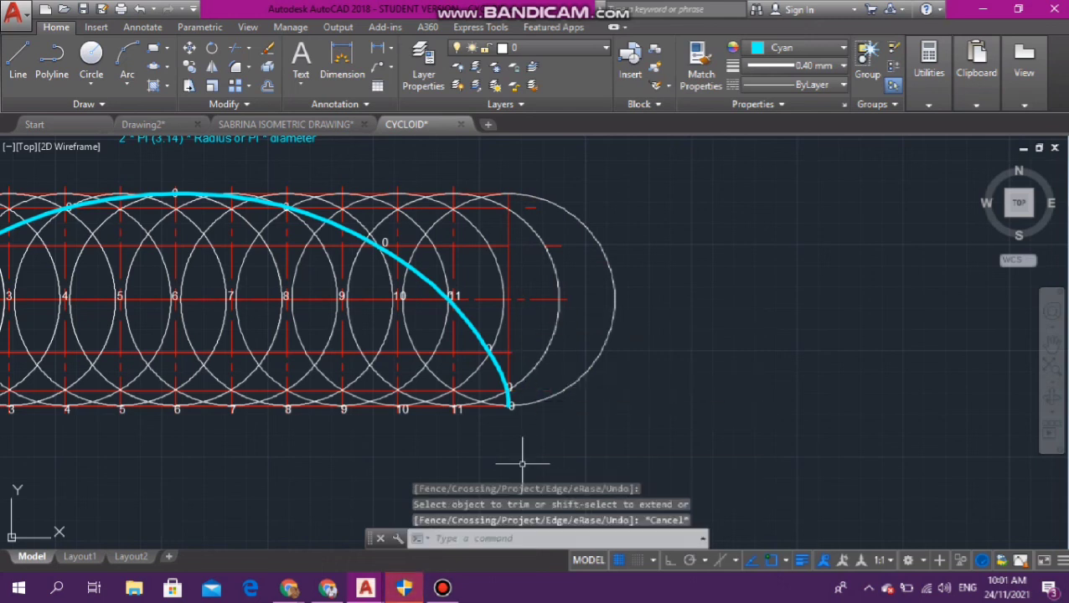
Step: Delete the leftover red stubs of the 7–5 and 8–4 horizontal lines beyond the end vertical line
left_click(539, 211)
left_click(534, 205)
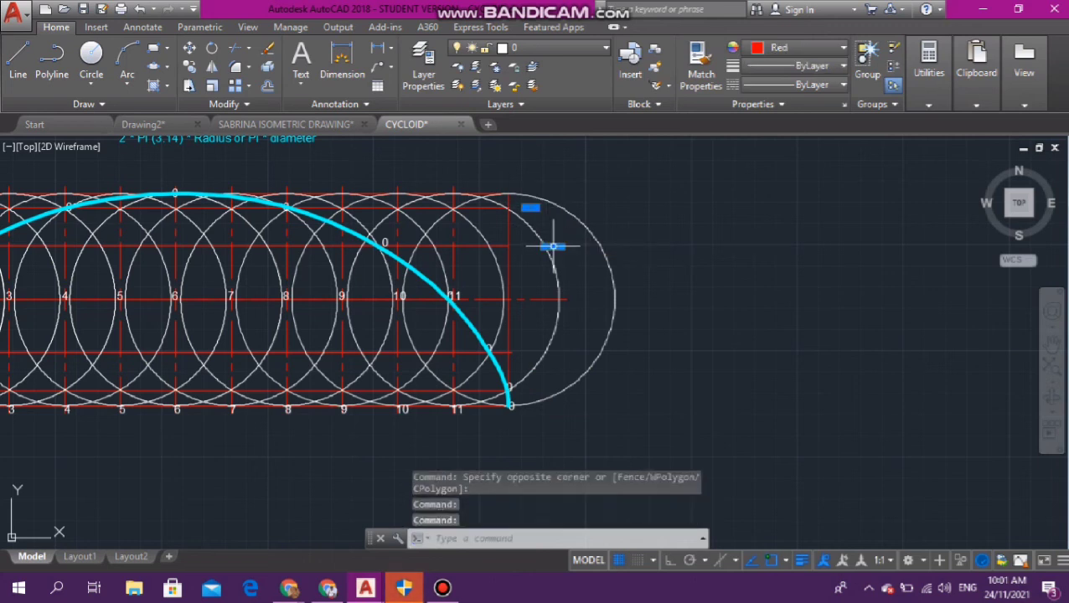
key("Delete")
scroll(555, 247, "down", 2)
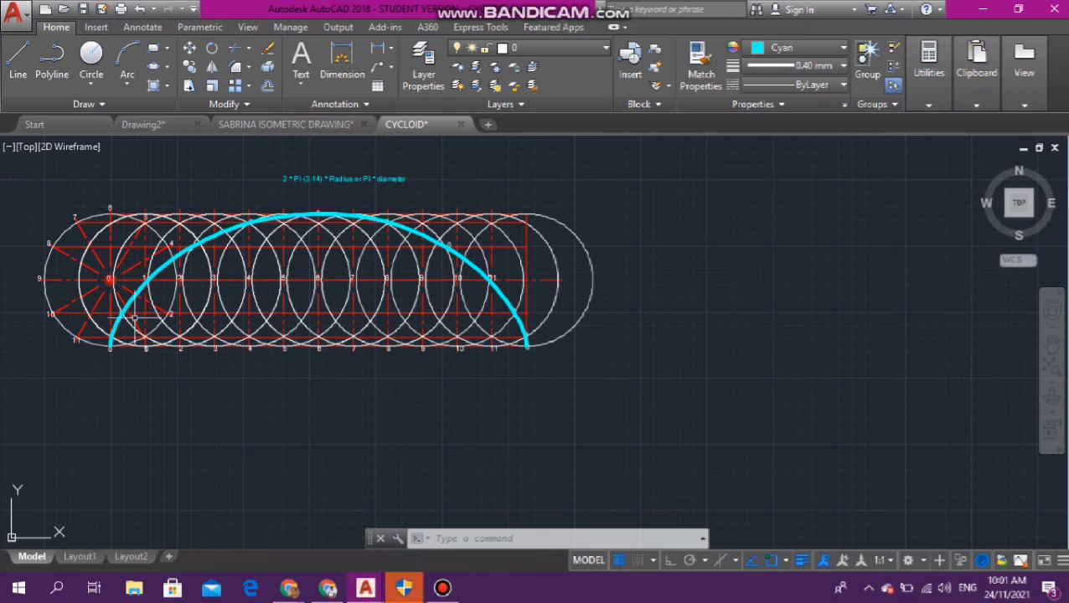
scroll(304, 363, "down", 2)
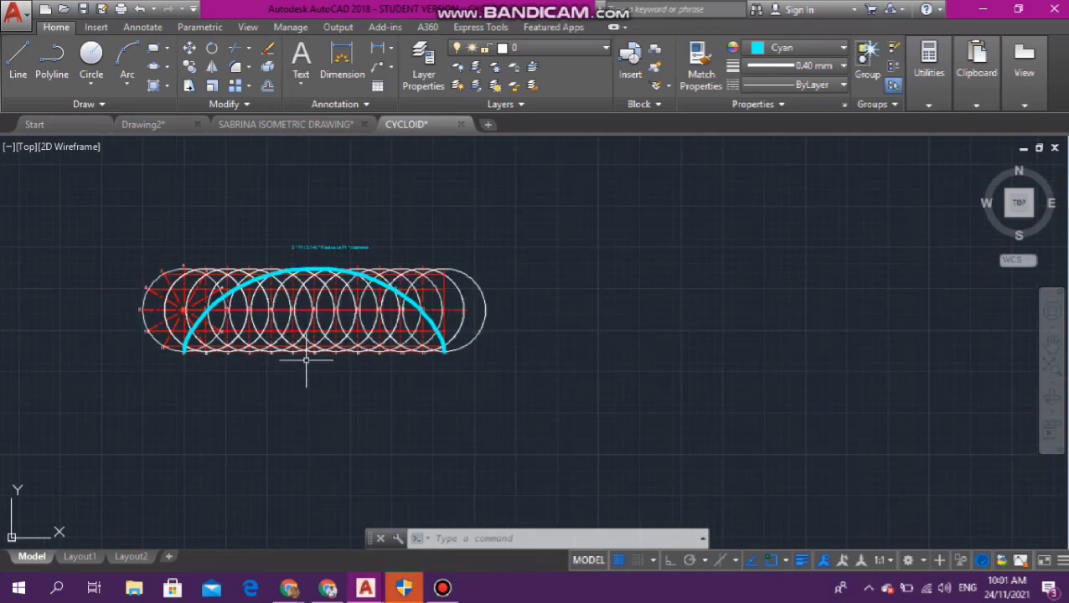